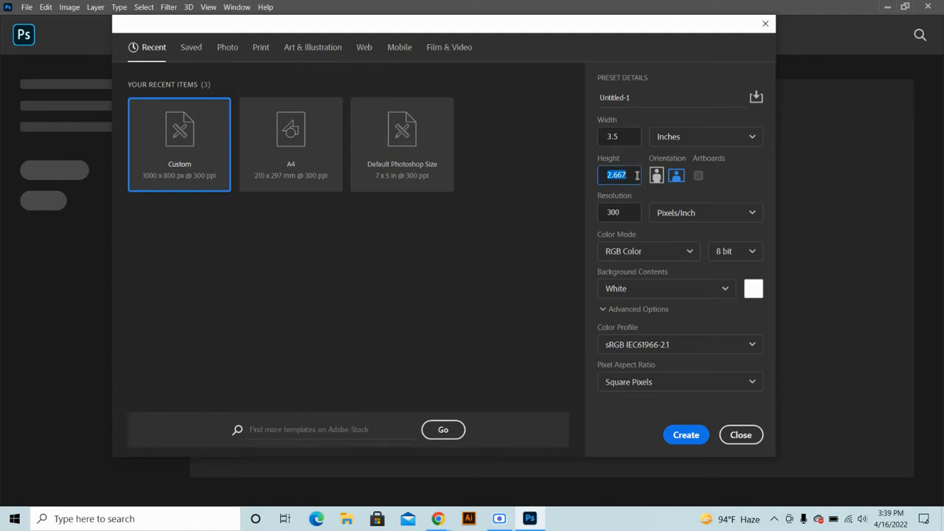
# Create a new 3.25 × 1.75 inch document in CMYK Color mode
pyautogui.write('2')
pyautogui.click(639, 254)
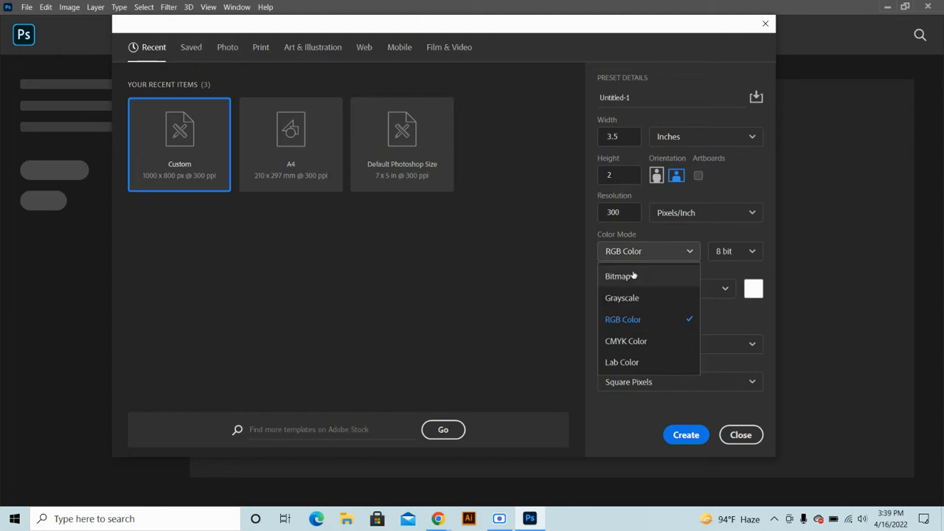
pyautogui.click(626, 342)
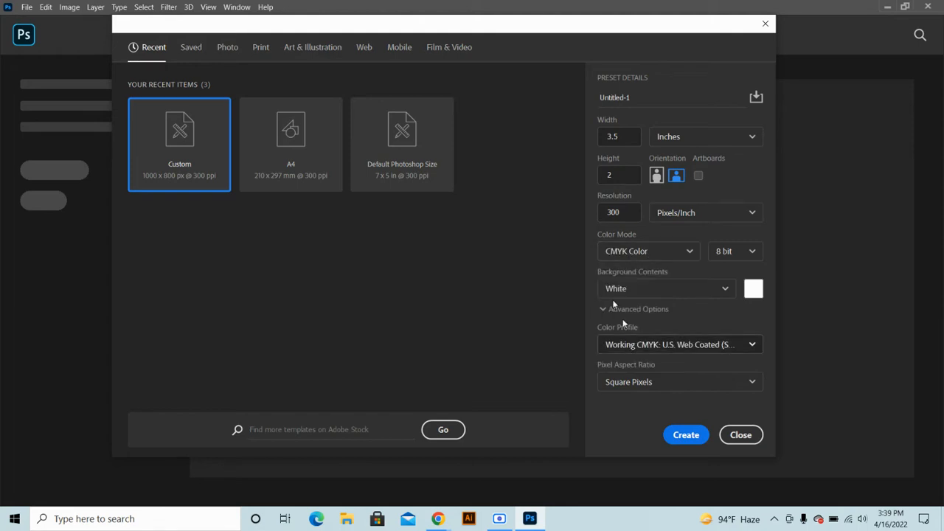
pyautogui.click(620, 140)
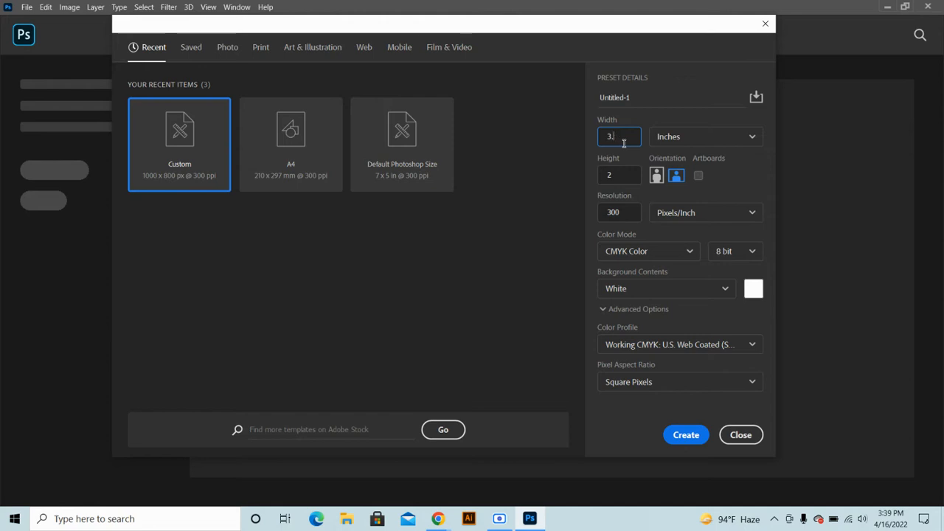
pyautogui.write('25')
pyautogui.click(614, 176)
pyautogui.write('1.75')
pyautogui.click(749, 181)
pyautogui.click(682, 436)
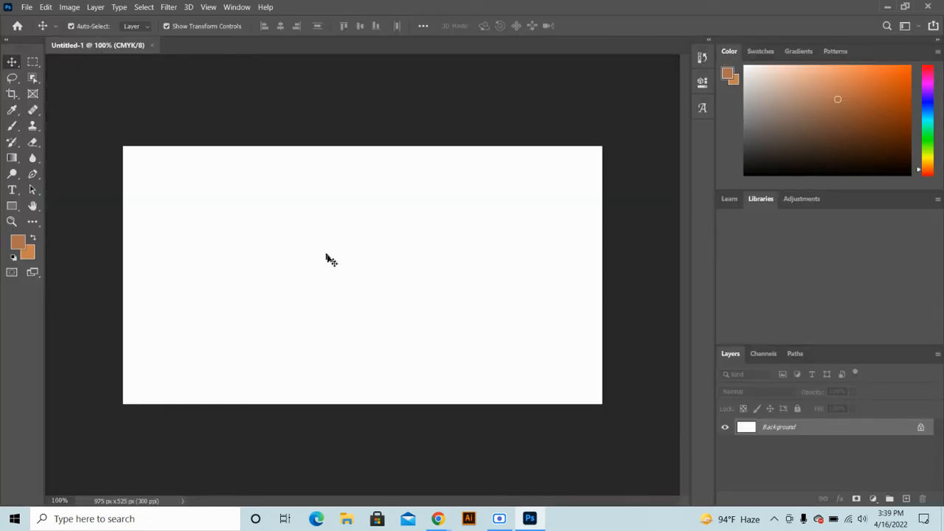
# Show rulers and place guides on the card's top, bottom, left and right edges
pyautogui.scroll(-2, 334, 266)
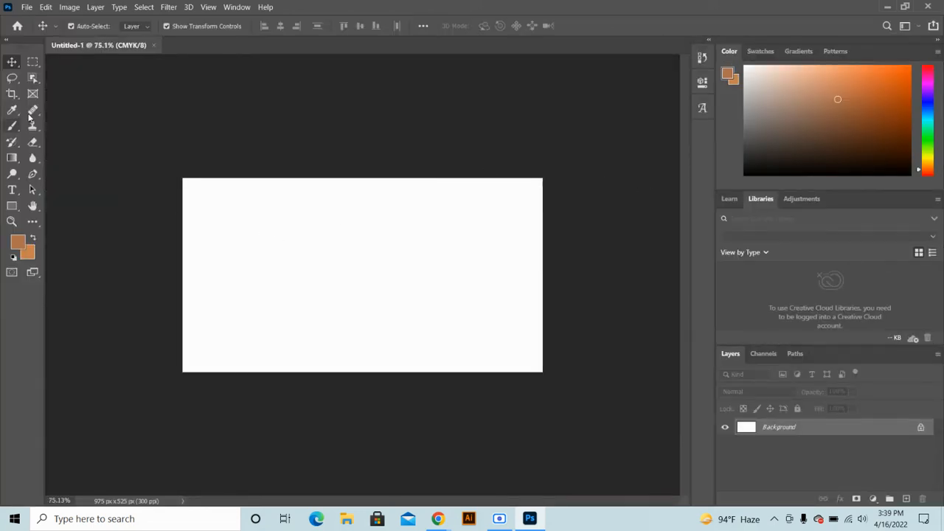
pyautogui.hotkey('ctrl', 'r')
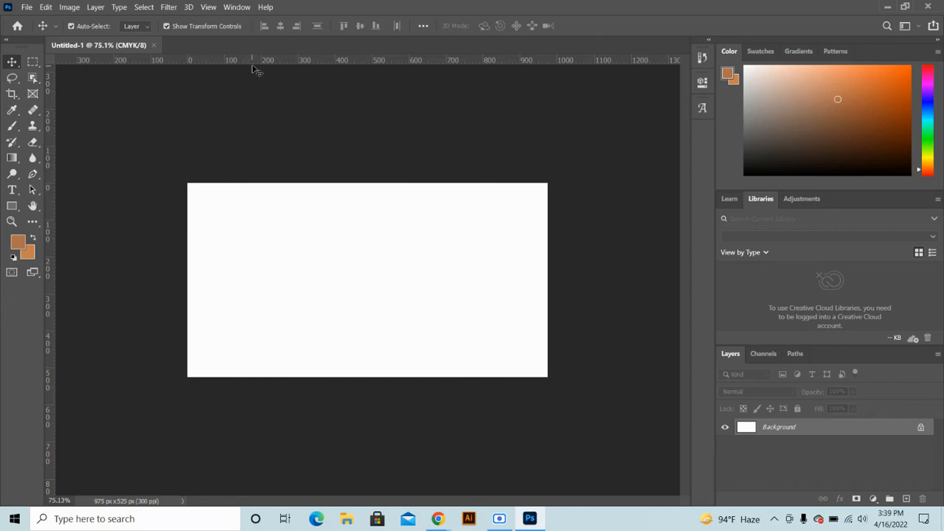
pyautogui.moveTo(255, 64); pyautogui.dragTo(258, 183)
pyautogui.moveTo(307, 64); pyautogui.dragTo(280, 376)
pyautogui.moveTo(49, 255); pyautogui.dragTo(185, 254)
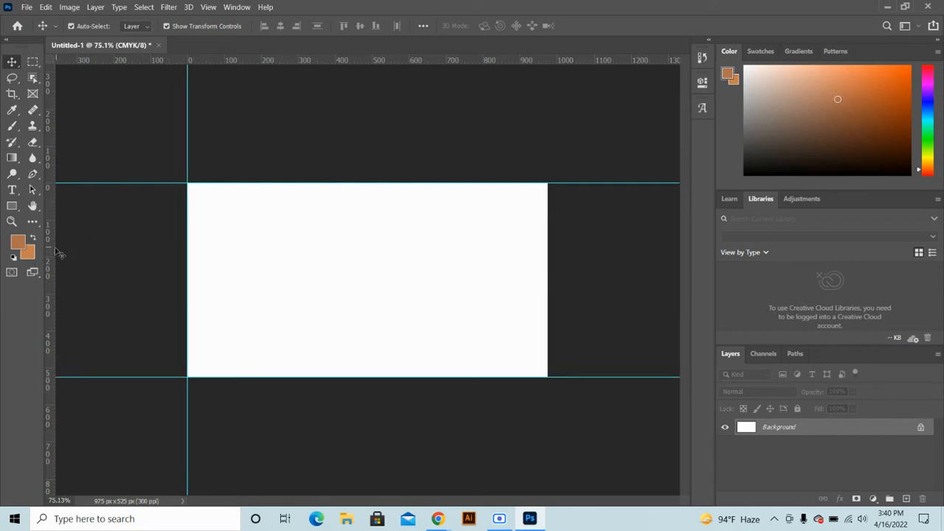
pyautogui.moveTo(48, 253); pyautogui.dragTo(546, 237)
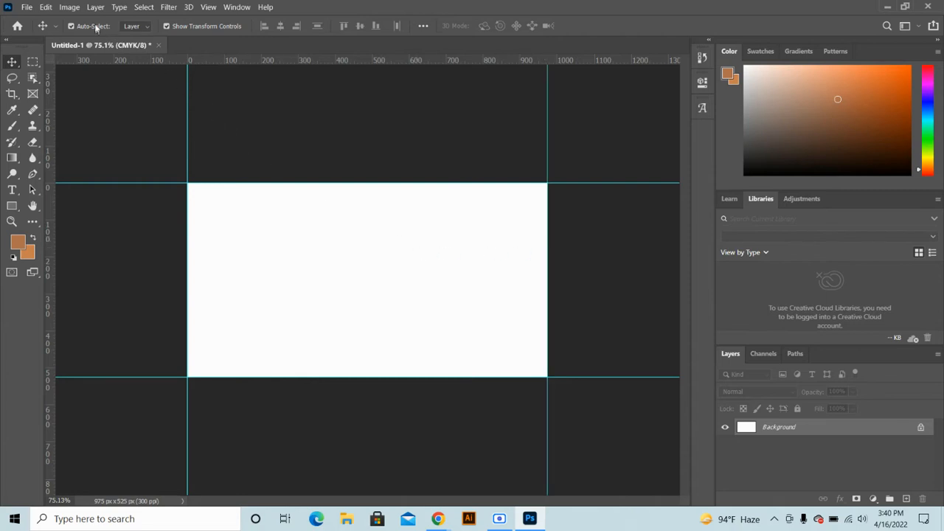
pyautogui.click(70, 8)
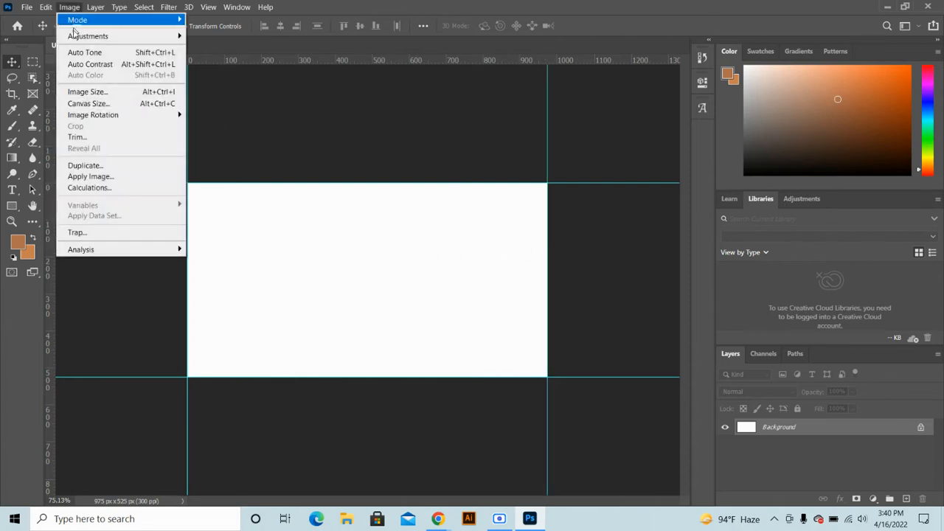
# In Canvas Size, switch units to inches and set the extension colour to white
pyautogui.click(87, 106)
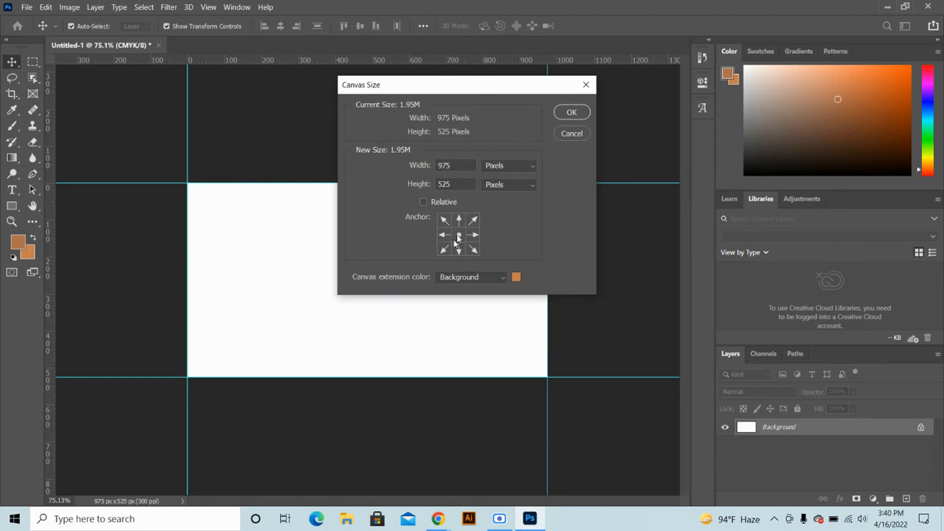
pyautogui.click(493, 165)
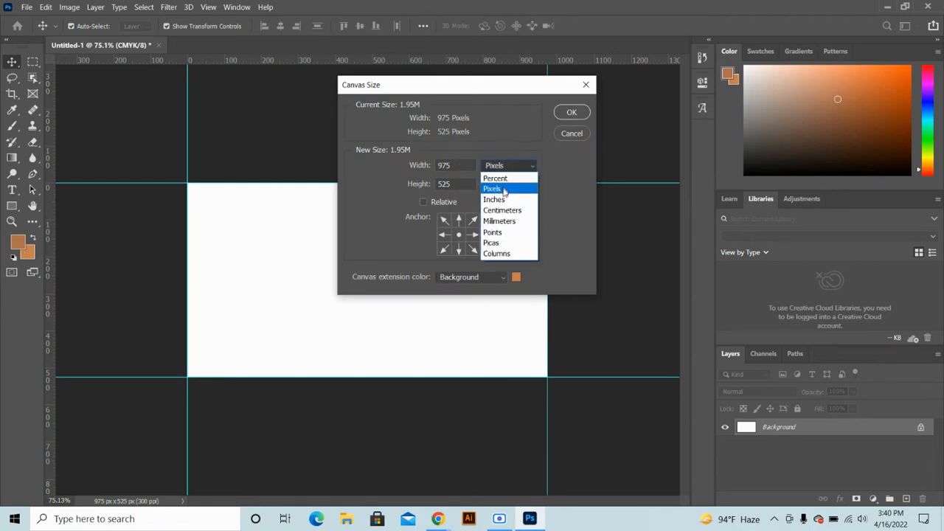
pyautogui.click(500, 202)
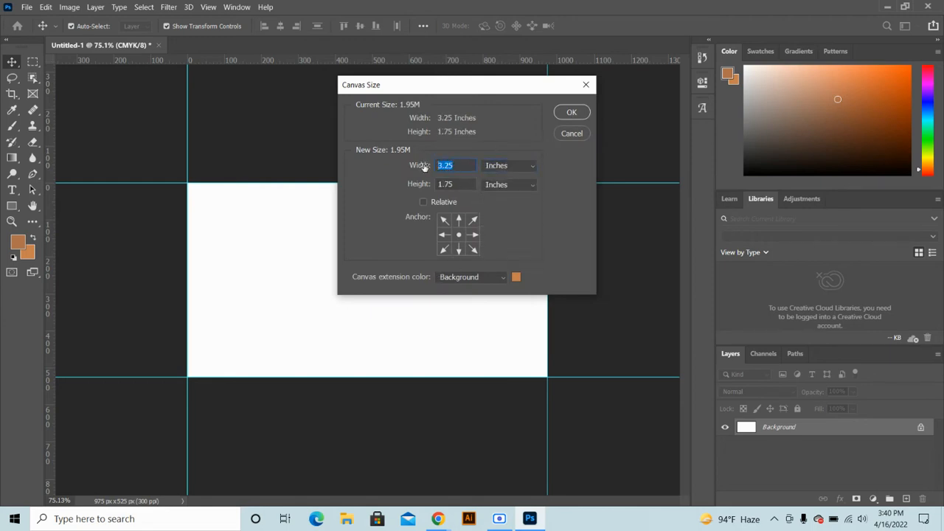
pyautogui.write('25')
pyautogui.press('Tab')
pyautogui.write('25')
pyautogui.click(516, 278)
pyautogui.moveTo(333, 139); pyautogui.dragTo(310, 108)
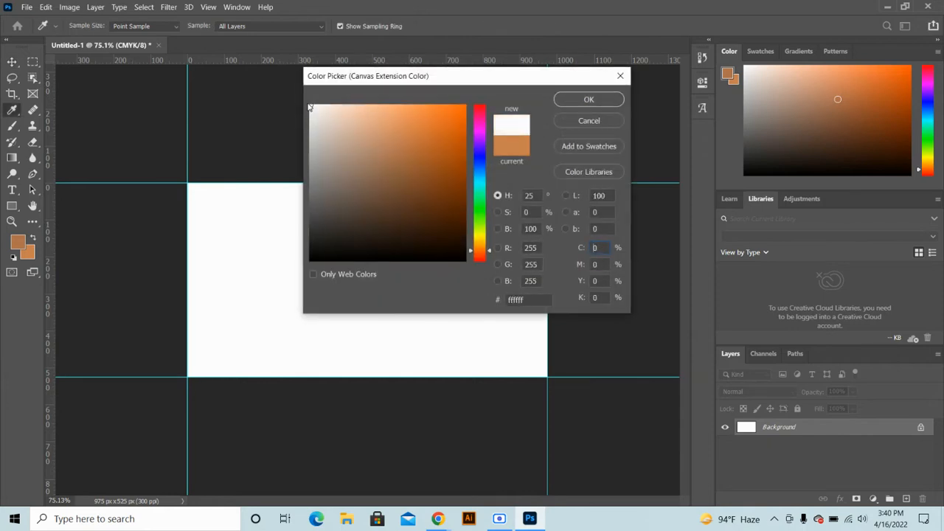
pyautogui.click(566, 99)
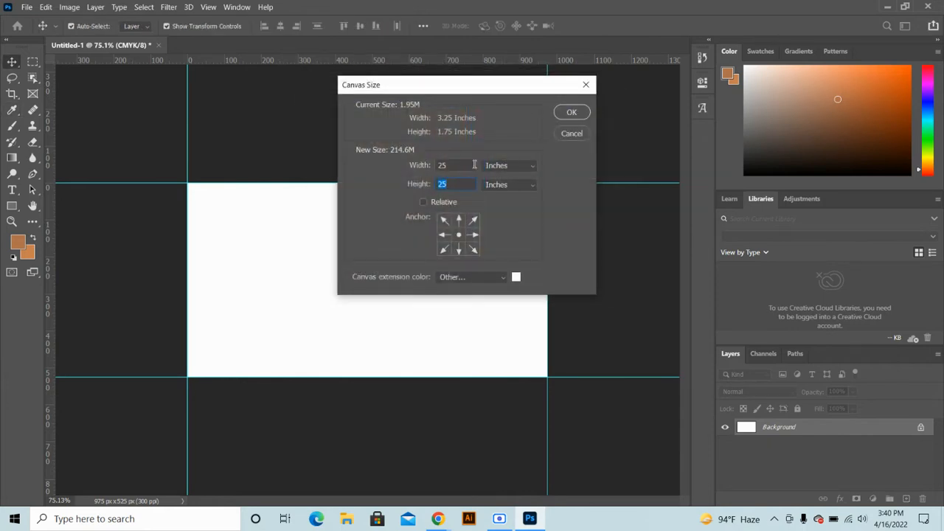
pyautogui.click(425, 201)
pyautogui.click(425, 201)
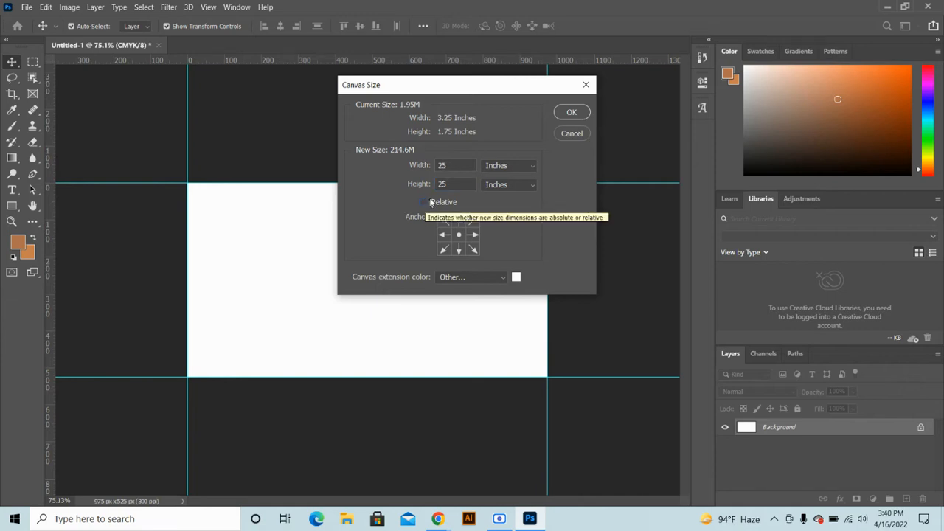
# Enlarge the canvas by a relative 0.25 inch in width and height, to 1050 × 600 px
pyautogui.click(445, 165)
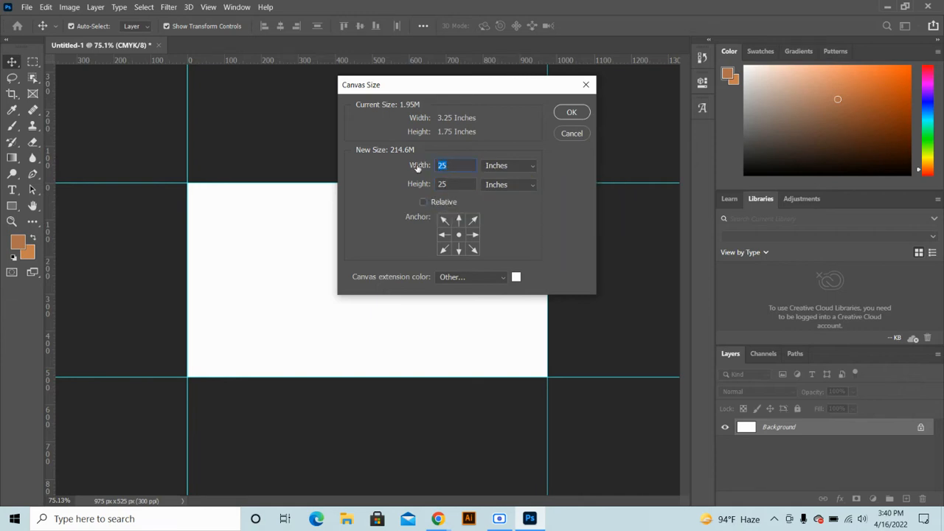
pyautogui.press('BackSpace')
pyautogui.write('.25')
pyautogui.click(427, 201)
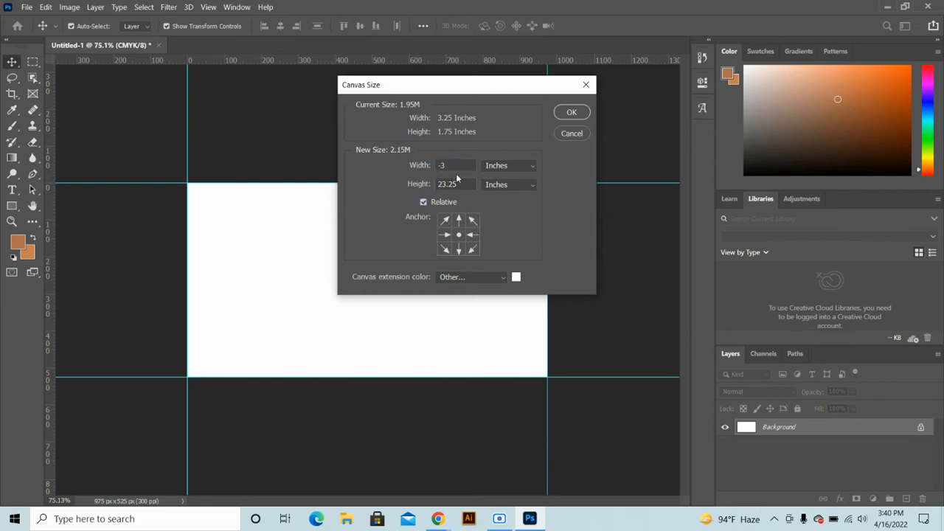
pyautogui.moveTo(447, 165); pyautogui.dragTo(434, 168)
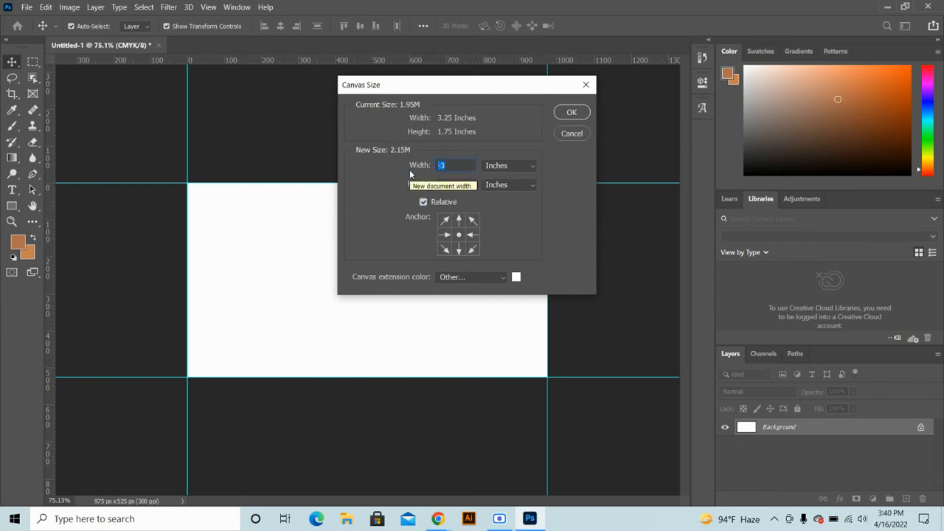
pyautogui.write('.25')
pyautogui.moveTo(457, 184); pyautogui.dragTo(388, 185)
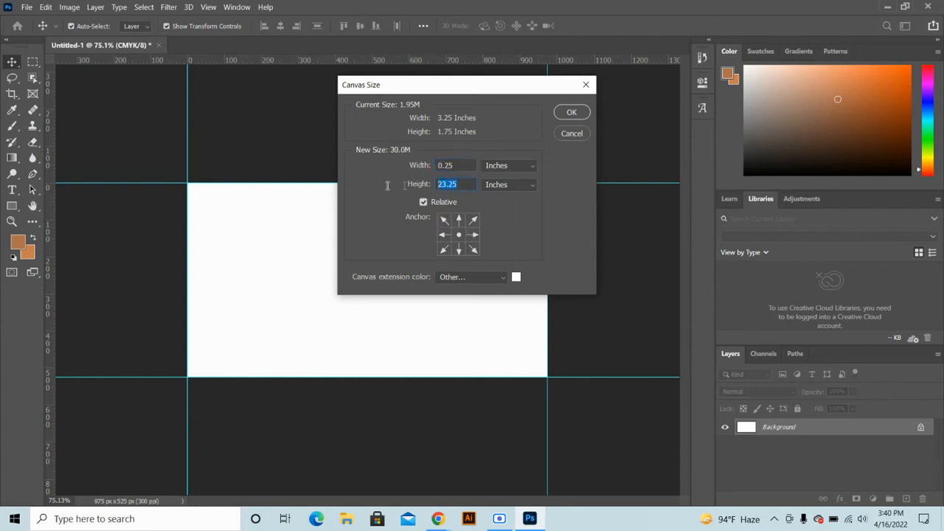
pyautogui.write('.24')
pyautogui.press('BackSpace')
pyautogui.write('5')
pyautogui.click(572, 113)
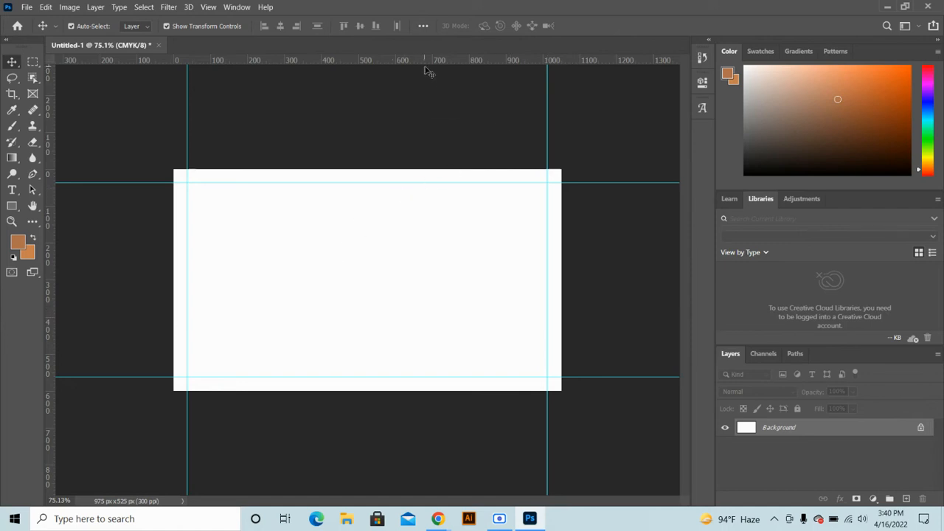
# Add guides along the new top, bottom, left and right canvas edges
pyautogui.moveTo(438, 61); pyautogui.dragTo(462, 169)
pyautogui.moveTo(431, 60); pyautogui.dragTo(287, 391)
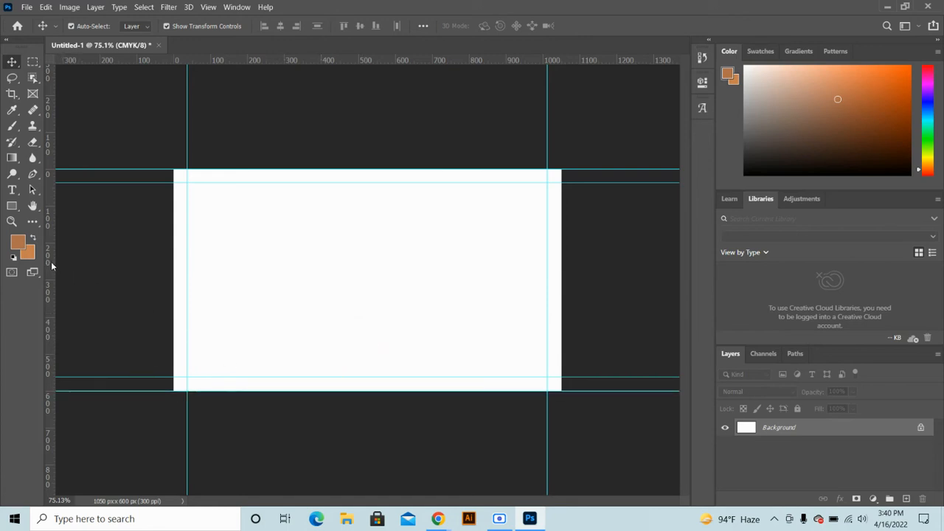
pyautogui.moveTo(51, 266); pyautogui.dragTo(174, 247)
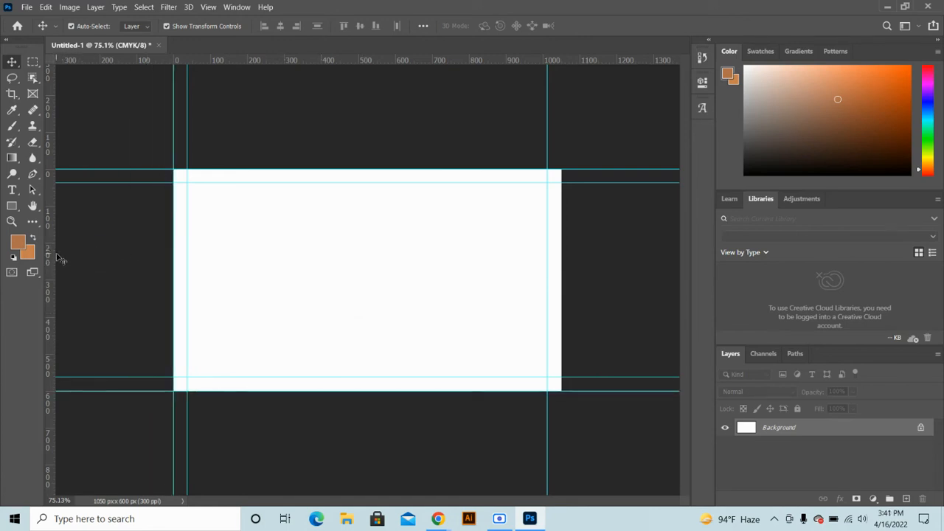
pyautogui.moveTo(51, 257); pyautogui.dragTo(562, 242)
# Extend the canvas by 0.25 inch in pink (#e01767), making it 1125 × 675 px
pyautogui.click(71, 8)
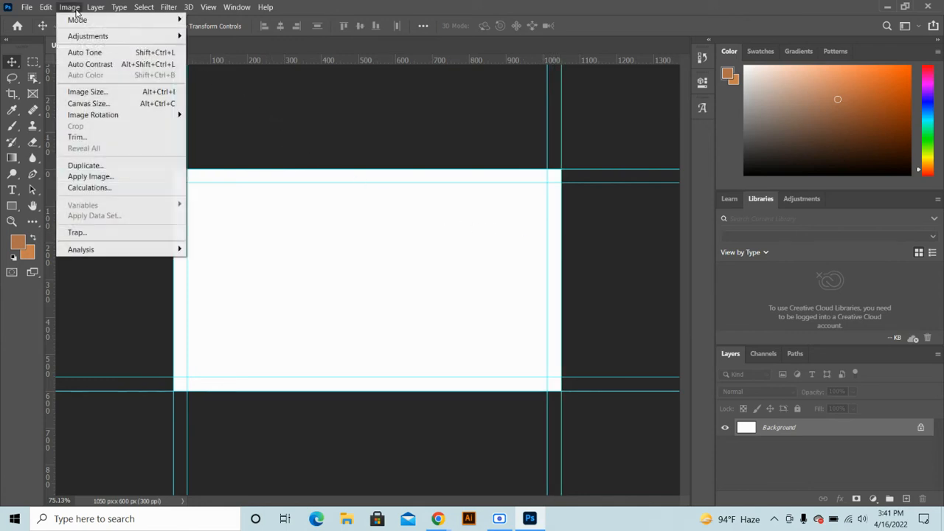
pyautogui.click(91, 104)
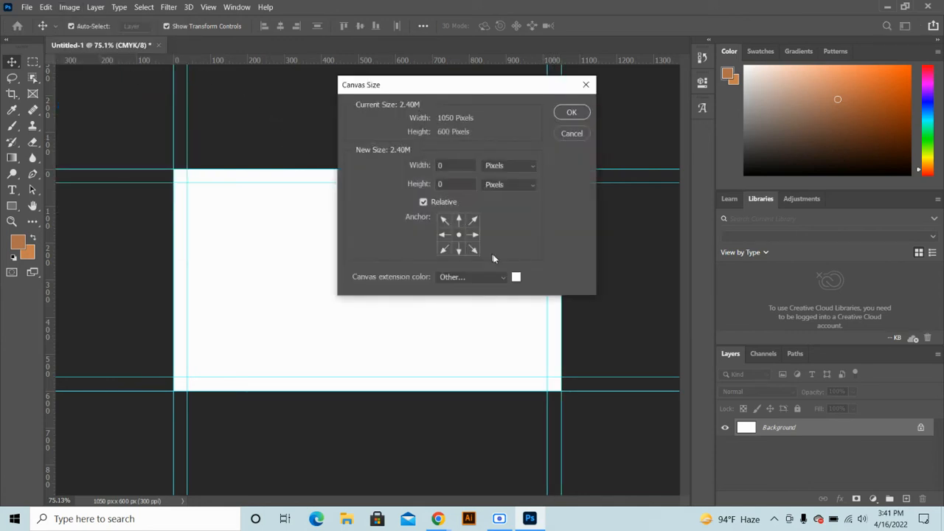
pyautogui.click(506, 165)
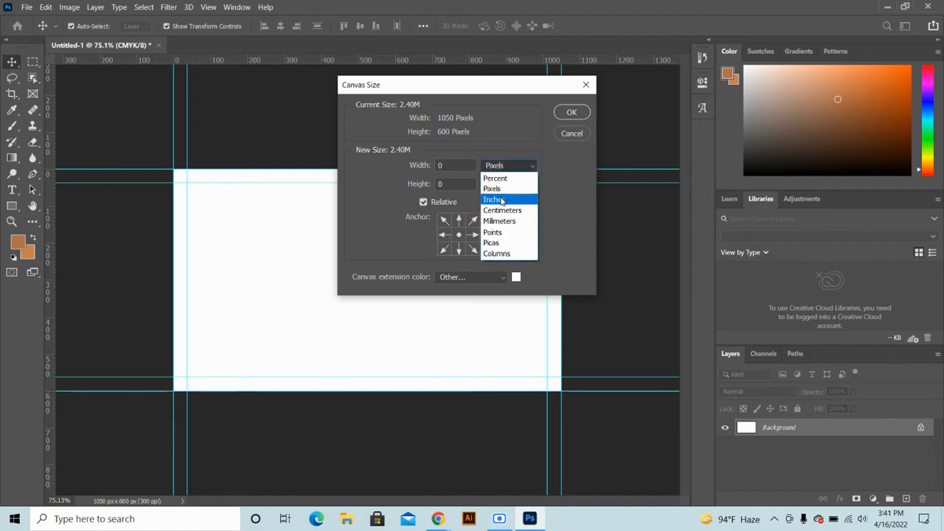
pyautogui.click(500, 200)
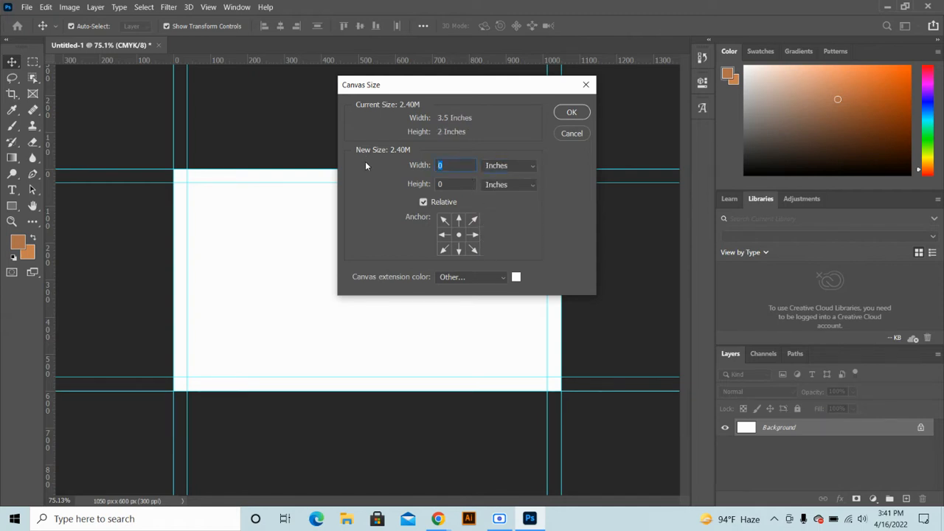
pyautogui.write('0.2')
pyautogui.write('5')
pyautogui.write('.')
pyautogui.write('25')
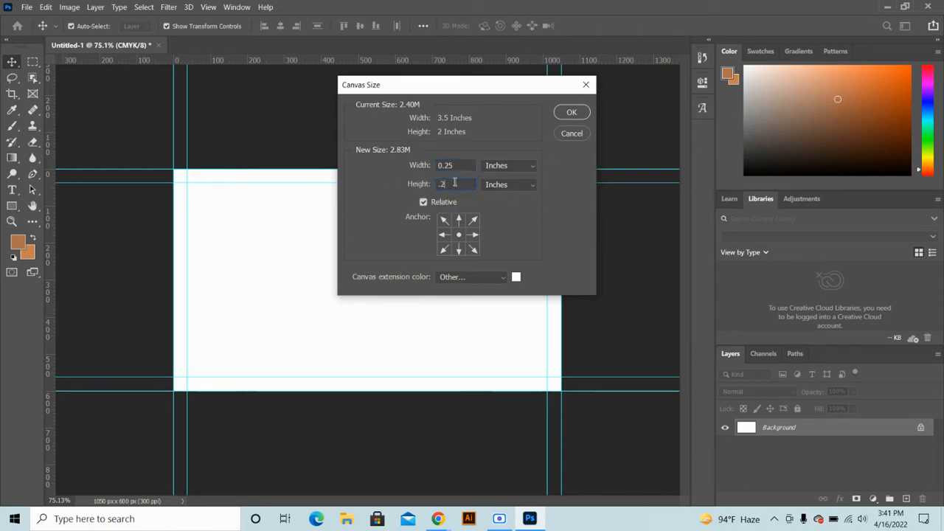
pyautogui.click(516, 276)
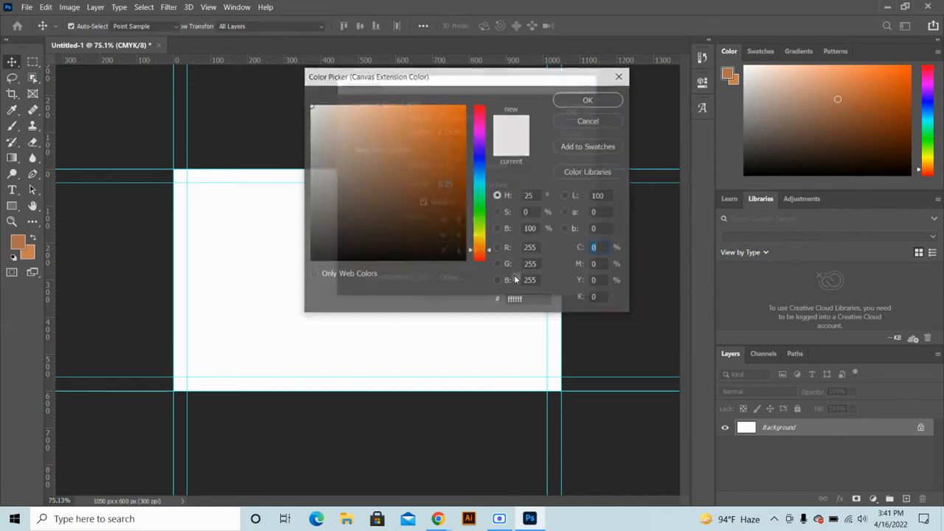
pyautogui.click(480, 115)
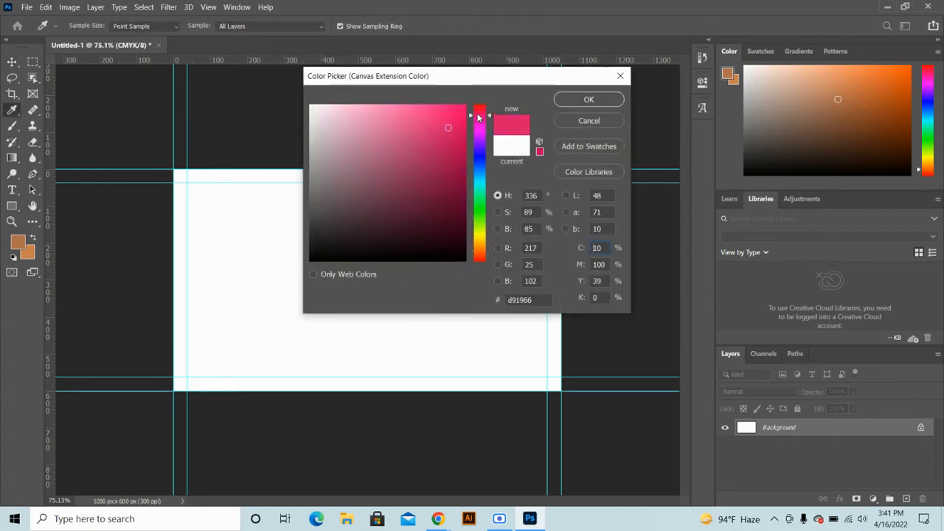
pyautogui.click(450, 123)
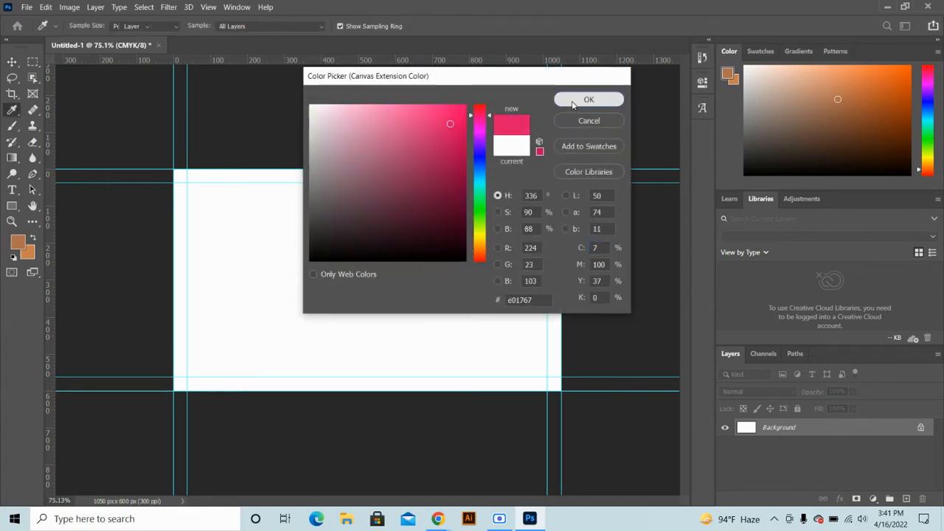
pyautogui.click(572, 100)
pyautogui.click(566, 114)
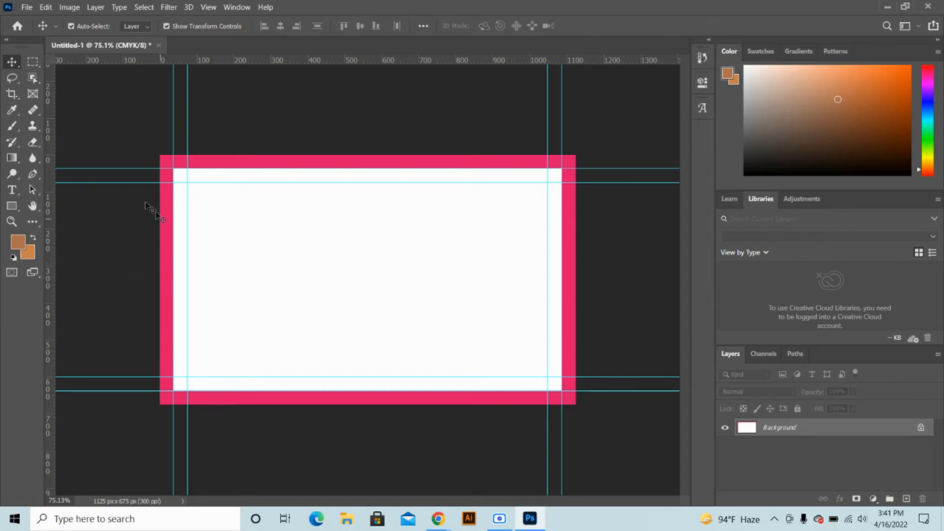
pyautogui.click(26, 7)
pyautogui.click(326, 204)
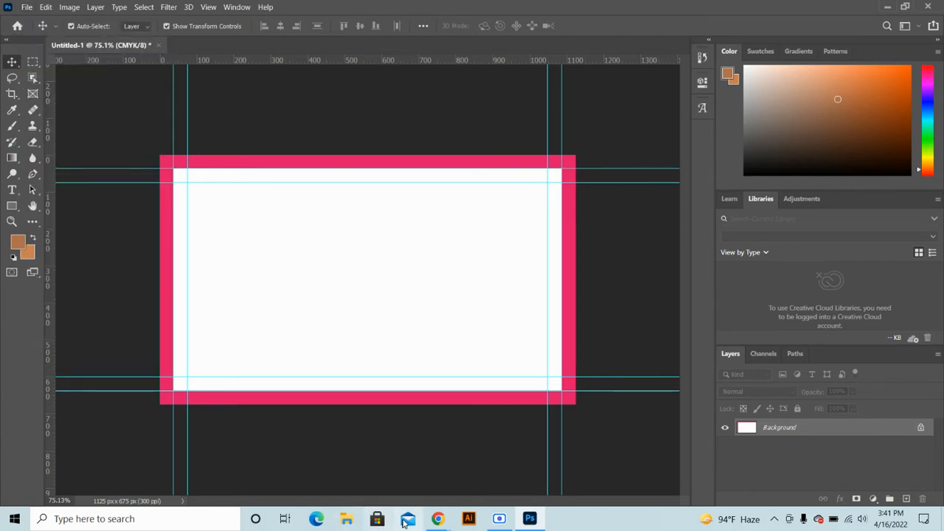
# Search Google Images for 'logo png' in Chrome
pyautogui.moveTo(438, 519)
pyautogui.click(391, 450)
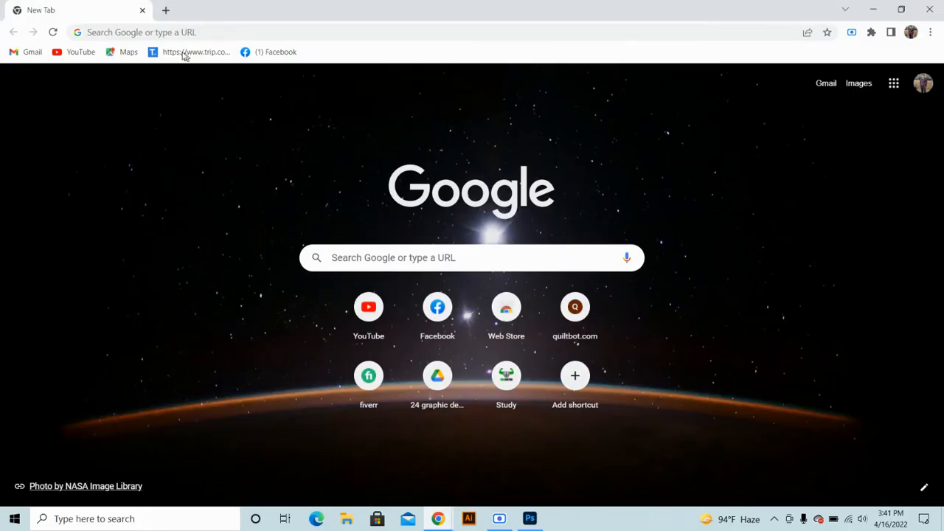
pyautogui.click(195, 26)
pyautogui.write('logo ')
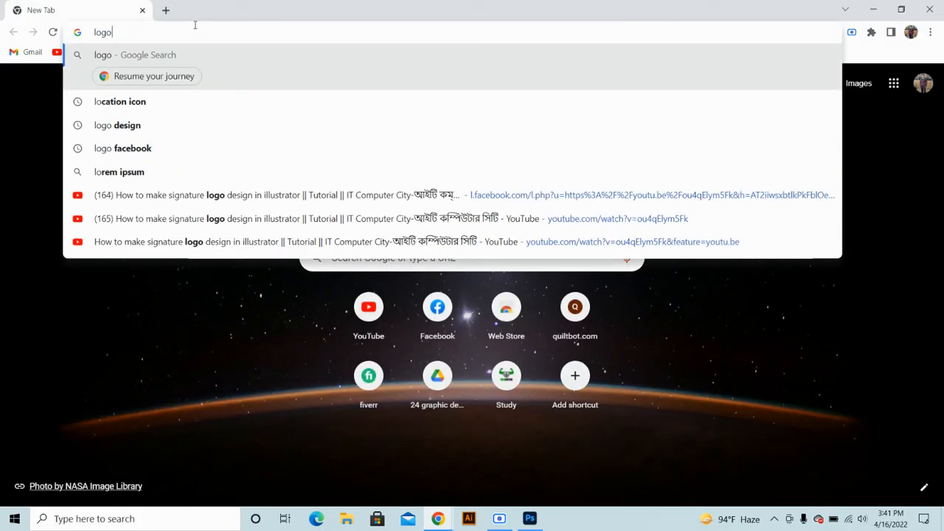
pyautogui.write('png')
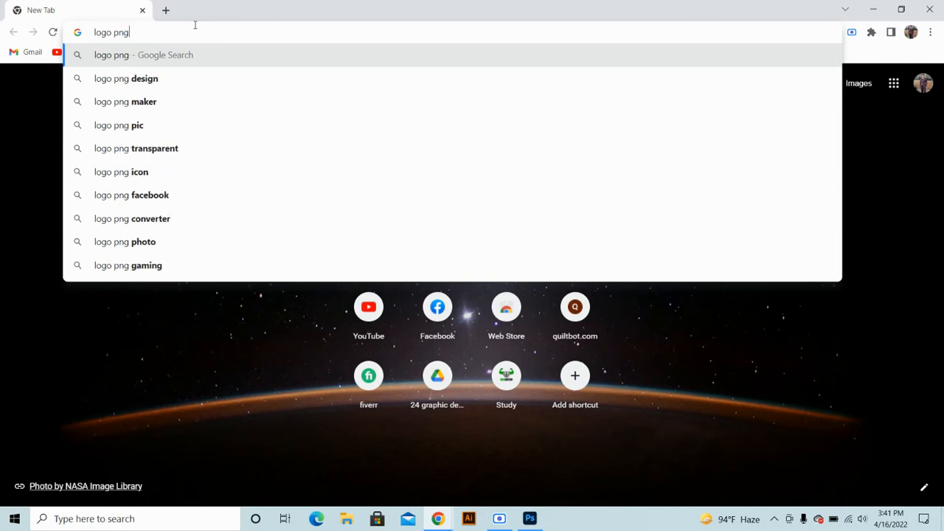
pyautogui.press('Return')
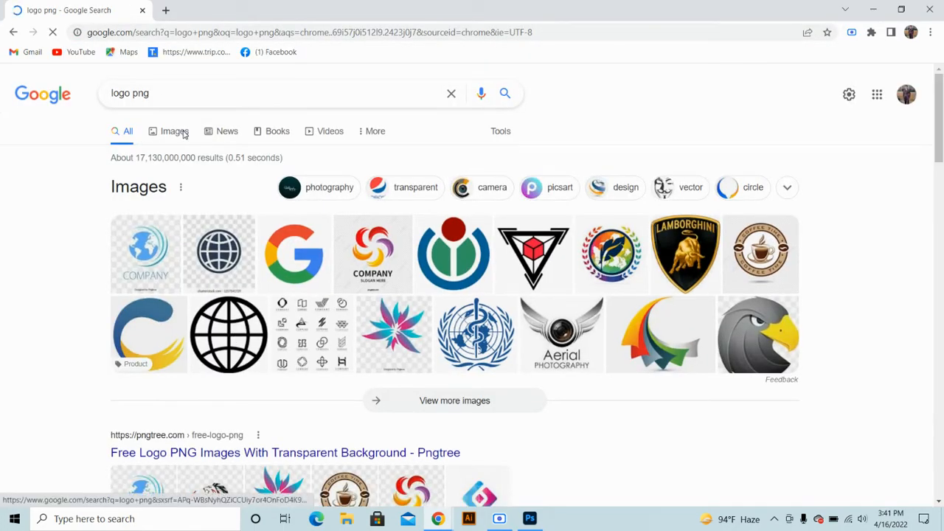
pyautogui.click(177, 131)
pyautogui.scroll(-9, 533, 273)
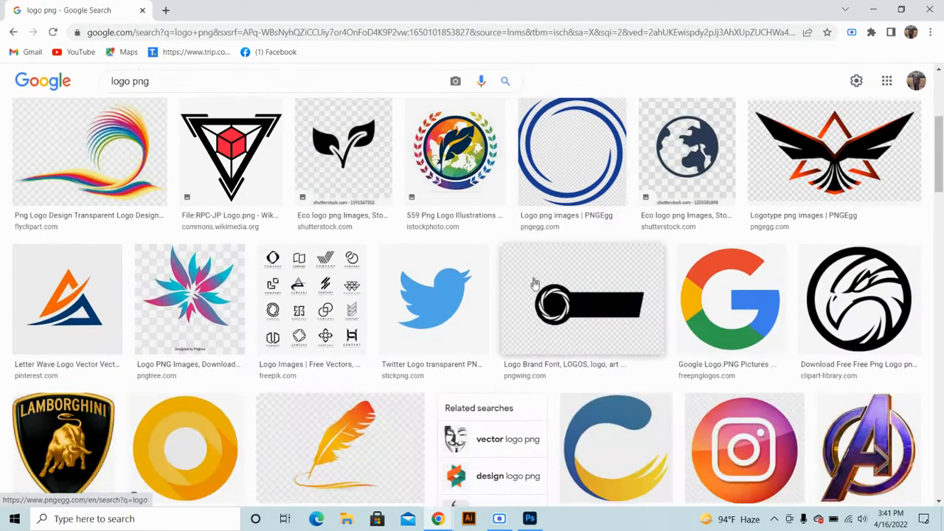
pyautogui.scroll(-4, 531, 284)
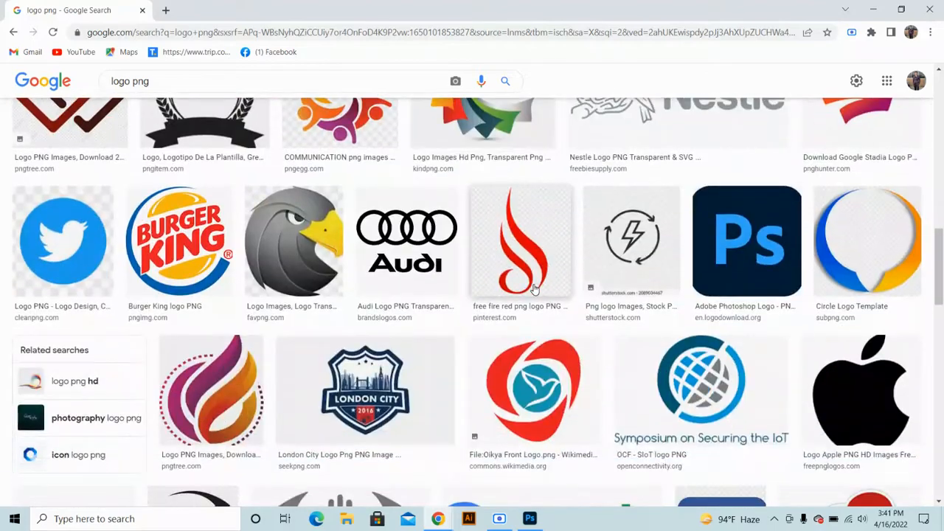
pyautogui.scroll(-8, 399, 277)
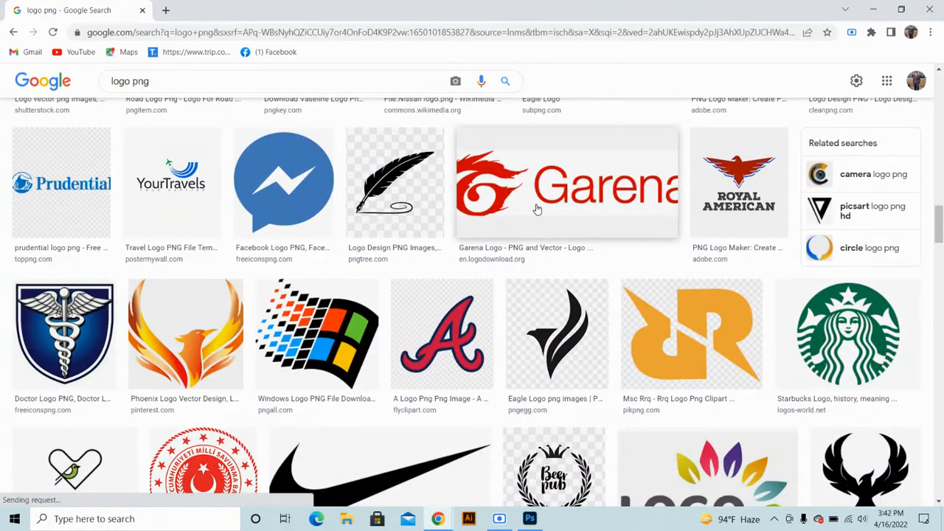
# Open the Garena logo in the preview panel and copy the image
pyautogui.click(537, 208)
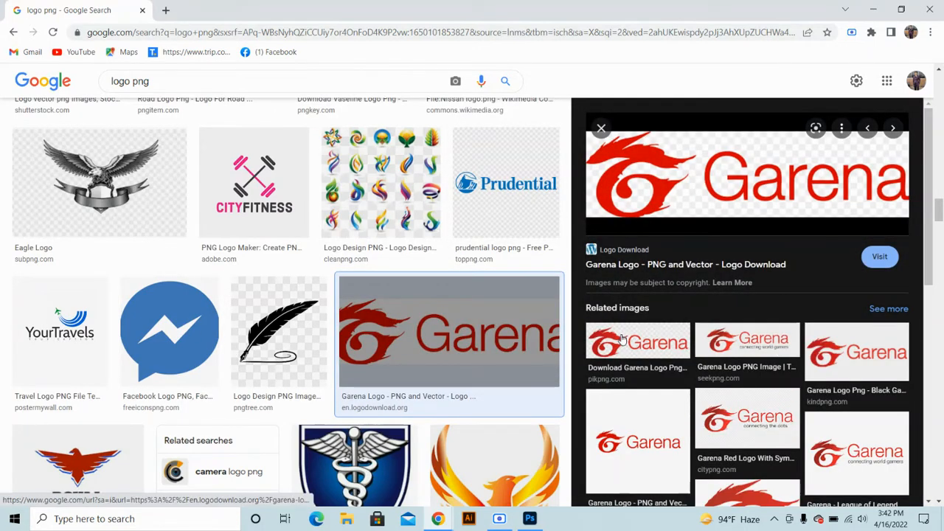
pyautogui.rightClick(671, 176)
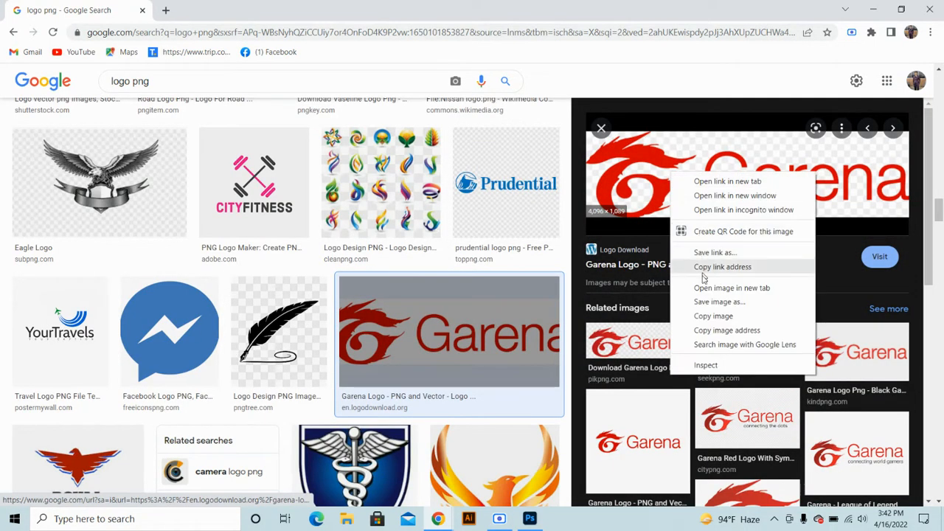
pyautogui.click(701, 318)
pyautogui.click(530, 518)
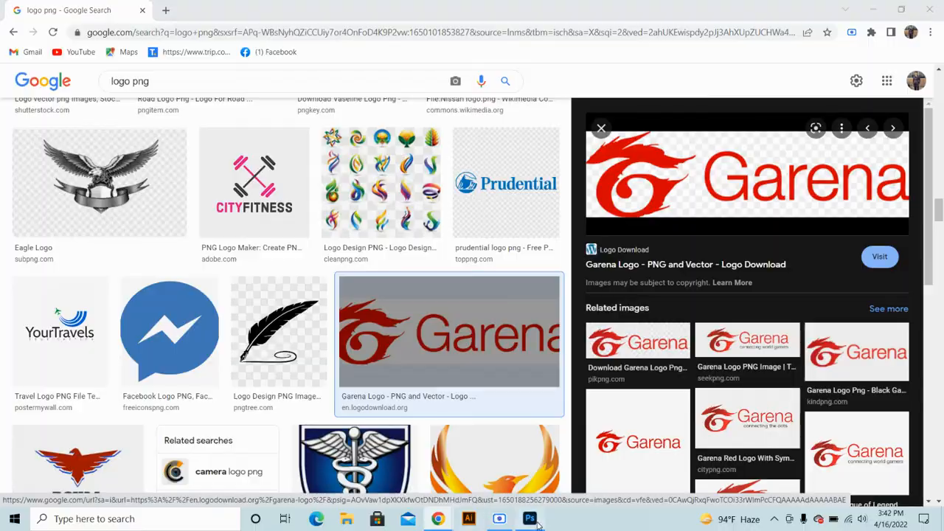
# Paste the Garena logo as Layer 1, shrink it with Free Transform, and centre it
pyautogui.hotkey('ctrl', 'v')
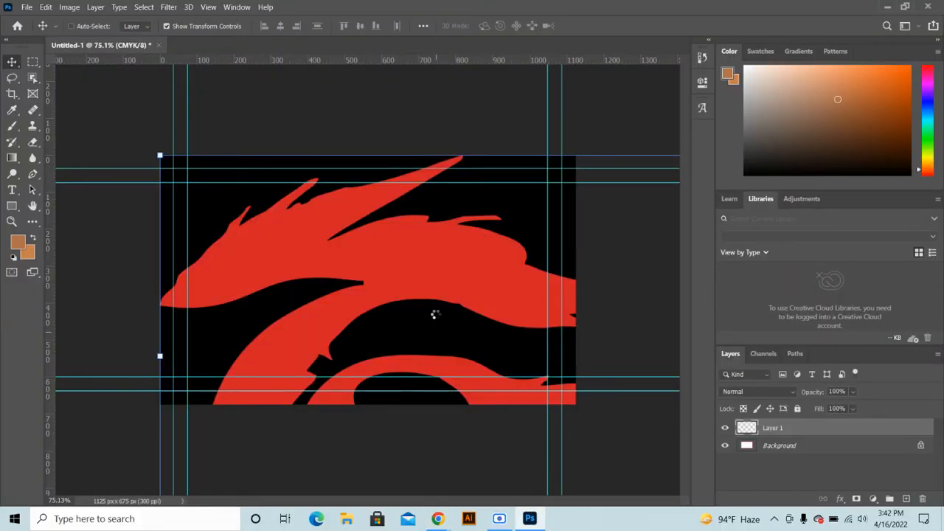
pyautogui.scroll(-5, 430, 318)
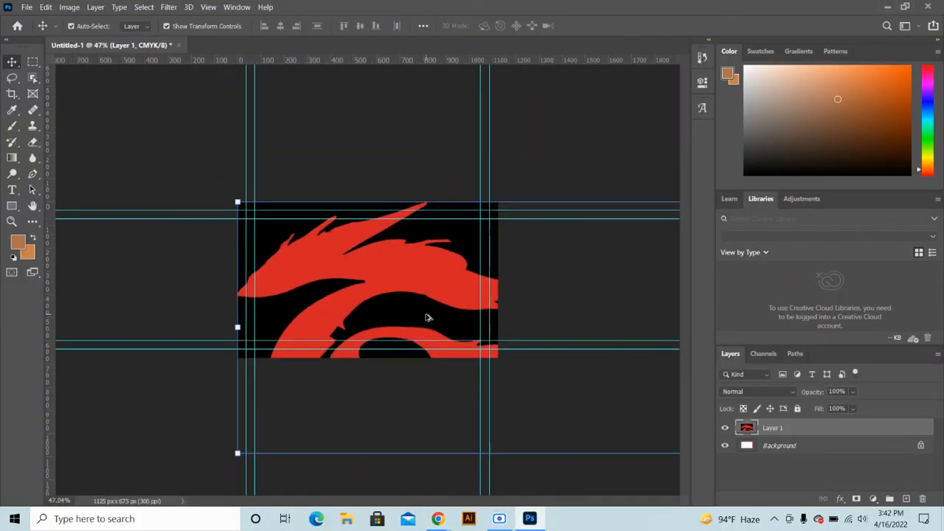
pyautogui.scroll(-3, 444, 316)
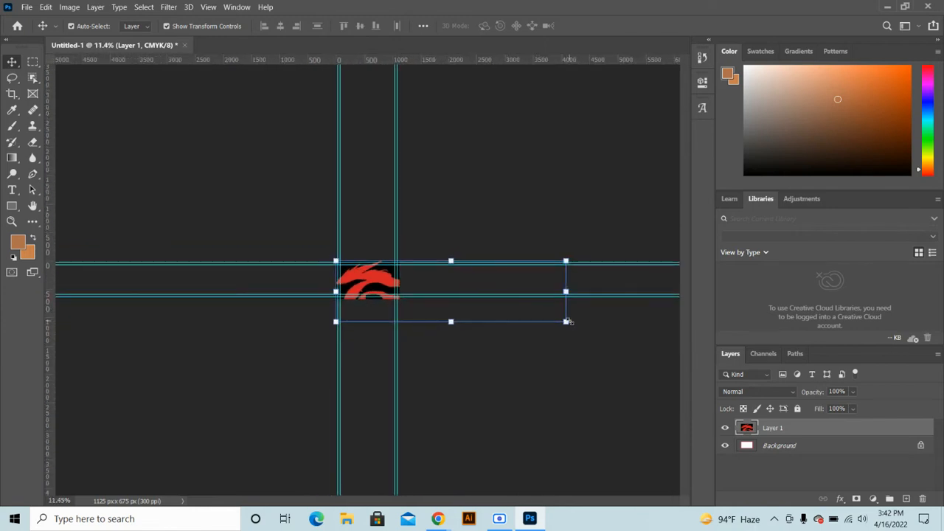
pyautogui.moveTo(566, 322); pyautogui.dragTo(374, 273)
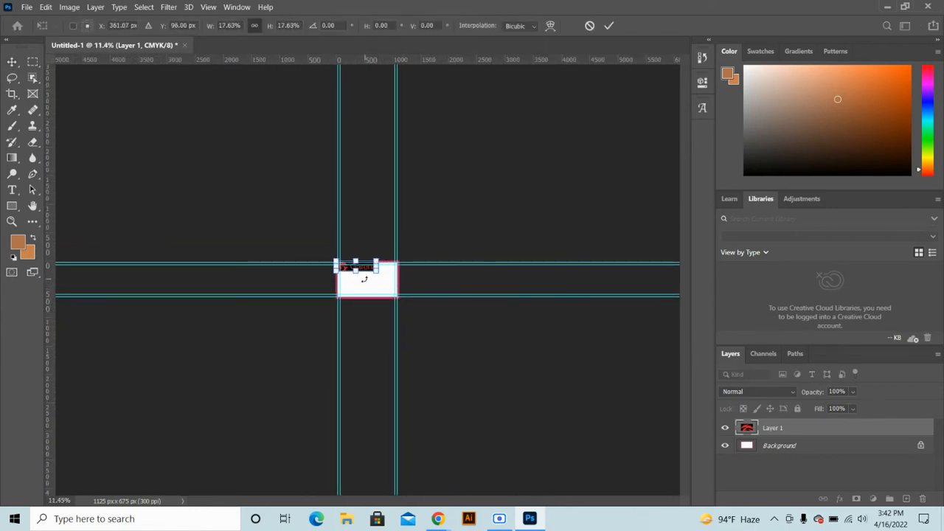
pyautogui.scroll(6, 363, 279)
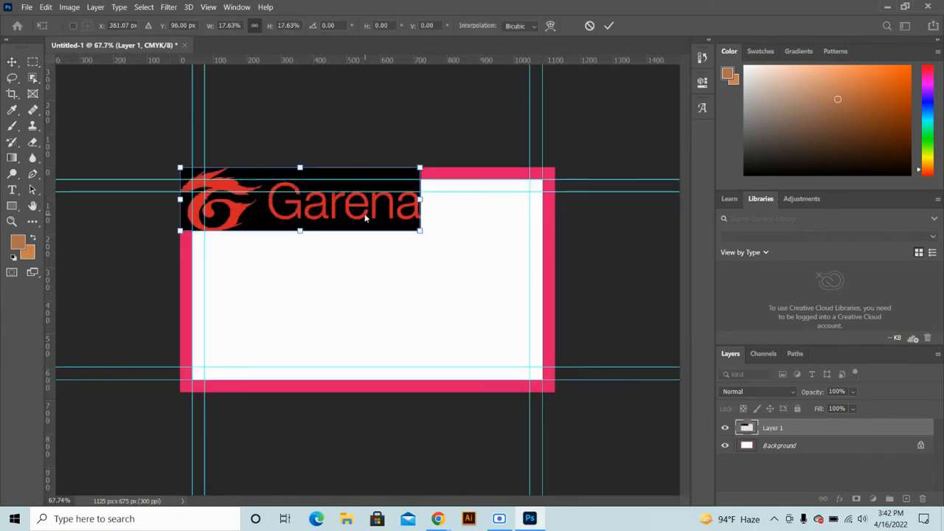
pyautogui.moveTo(365, 216); pyautogui.dragTo(436, 306)
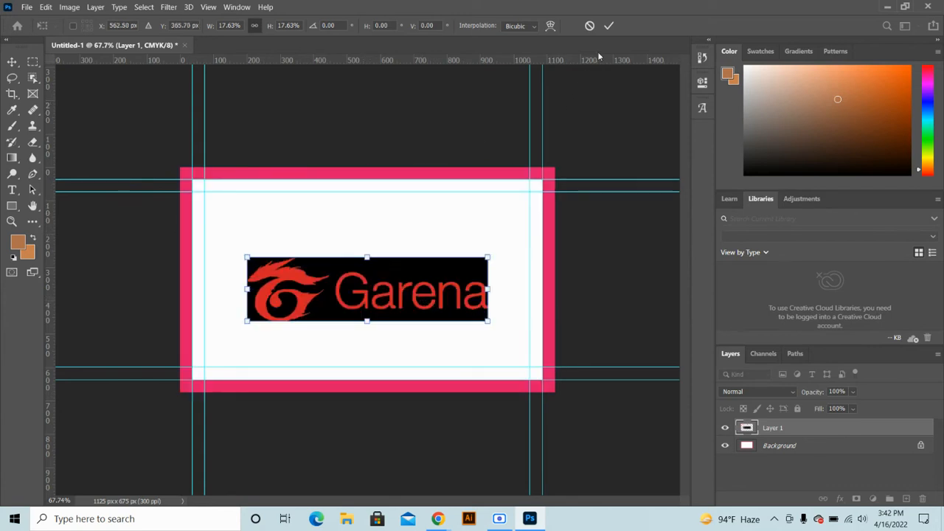
pyautogui.click(608, 27)
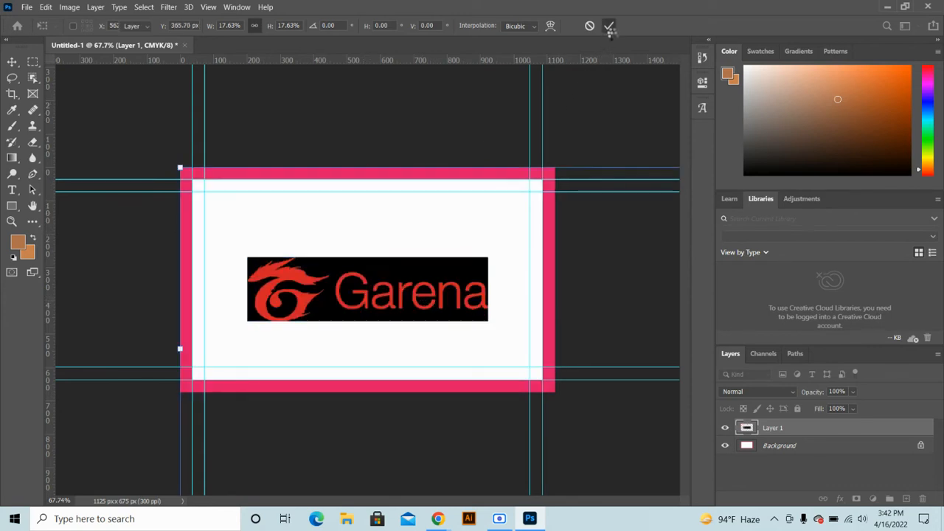
# Use the Magic Eraser to remove the black background around the Garena logo
pyautogui.click(31, 143)
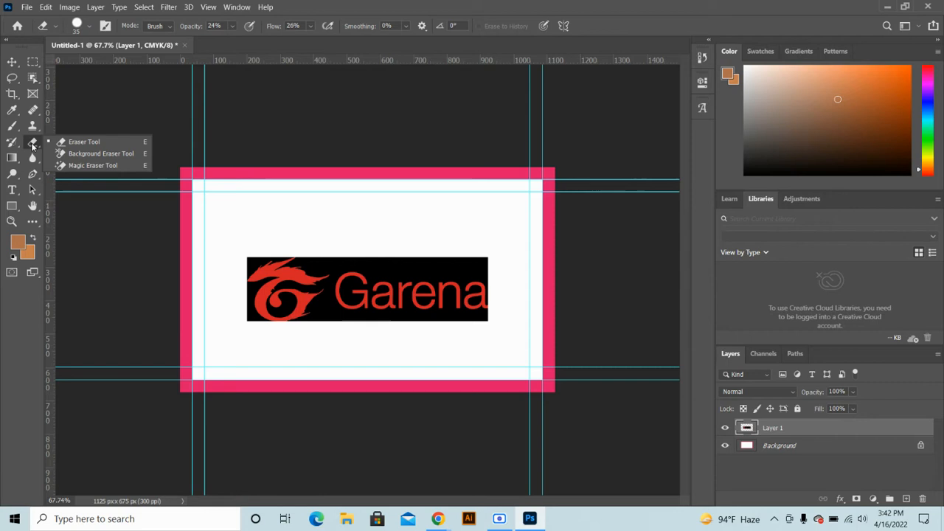
pyautogui.click(75, 166)
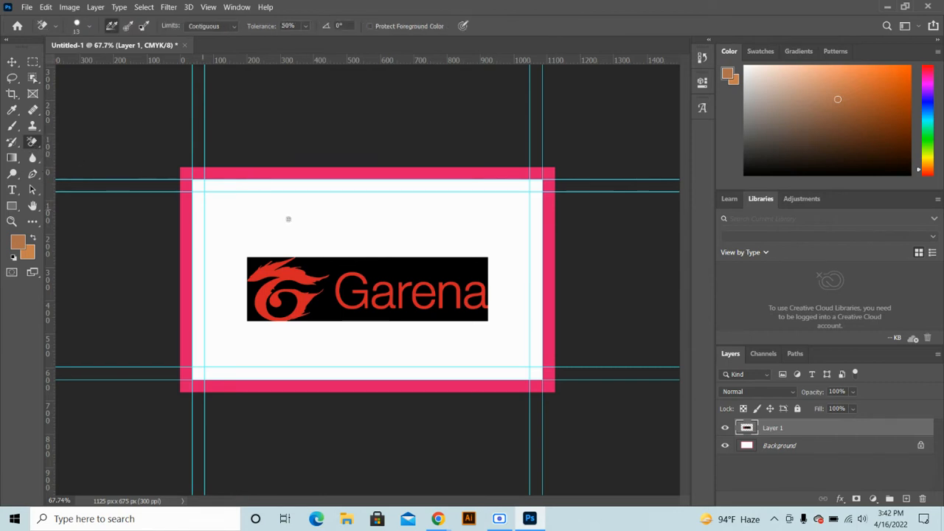
pyautogui.click(326, 265)
pyautogui.hotkey('ctrl', 'z')
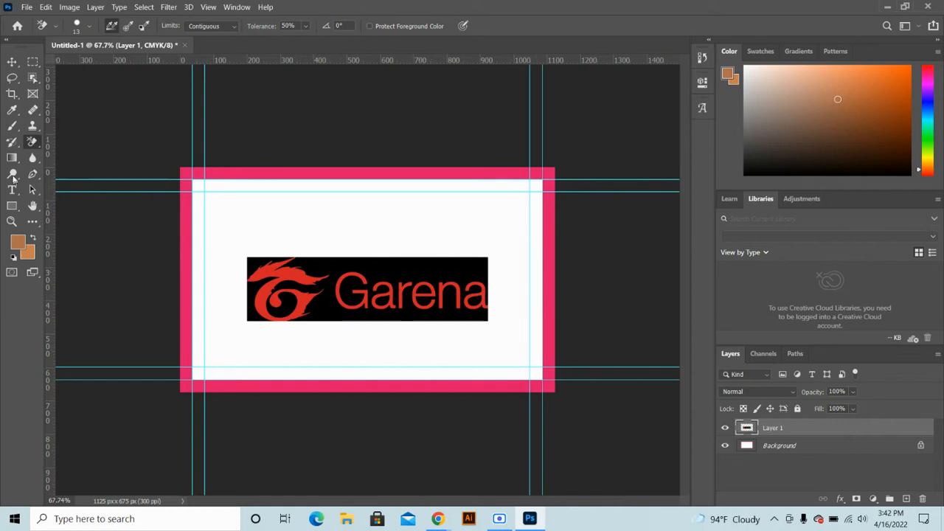
pyautogui.click(31, 144)
pyautogui.click(74, 166)
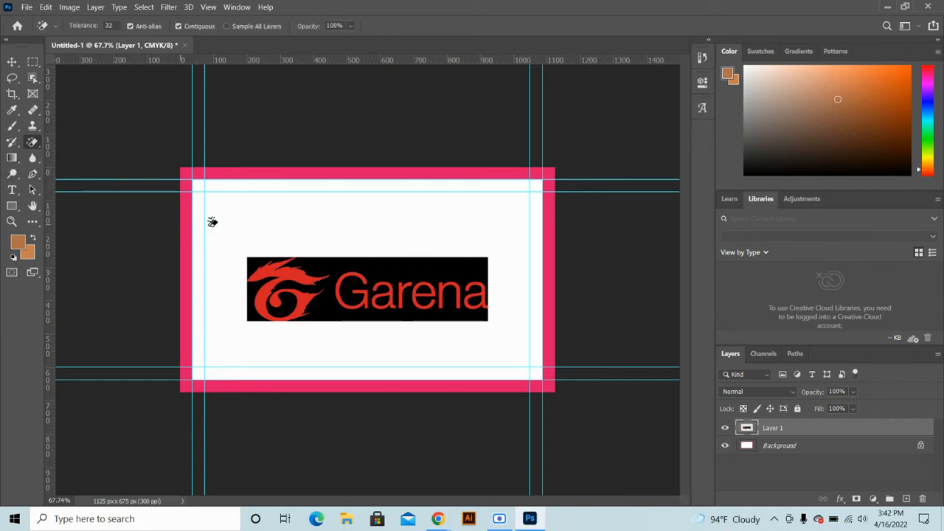
pyautogui.click(408, 260)
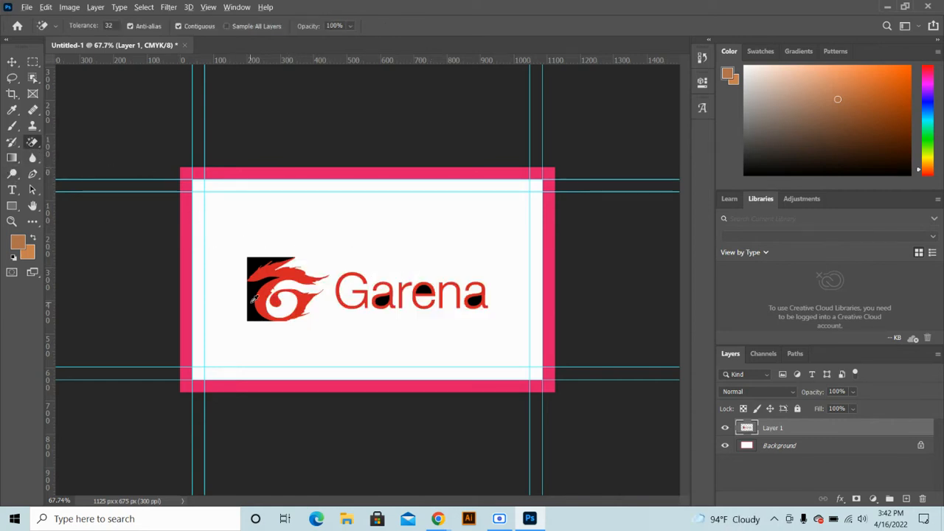
pyautogui.hotkey('ctrl', '+')
pyautogui.scroll(3, 236, 281)
# Erase the dark fills inside the letters a, e, a and leftover patches on the dragon
pyautogui.click(188, 294)
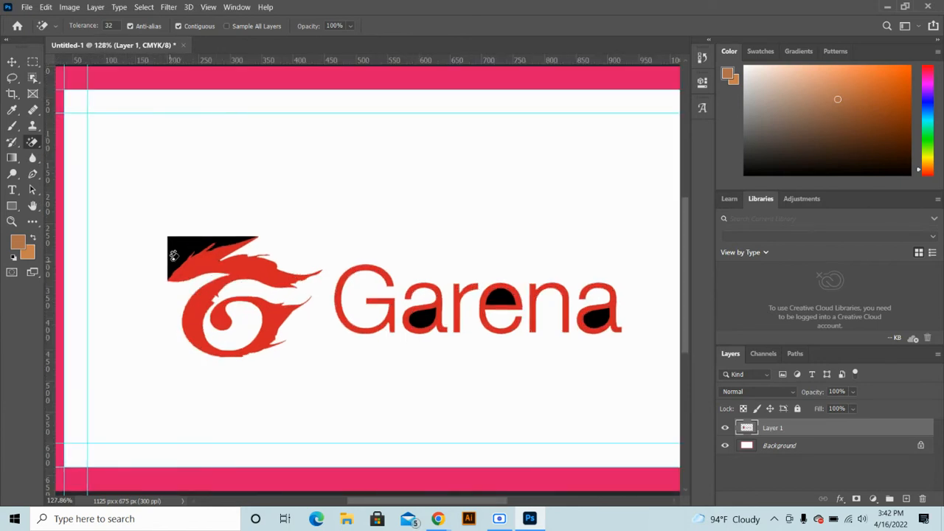
pyautogui.click(177, 248)
pyautogui.click(426, 318)
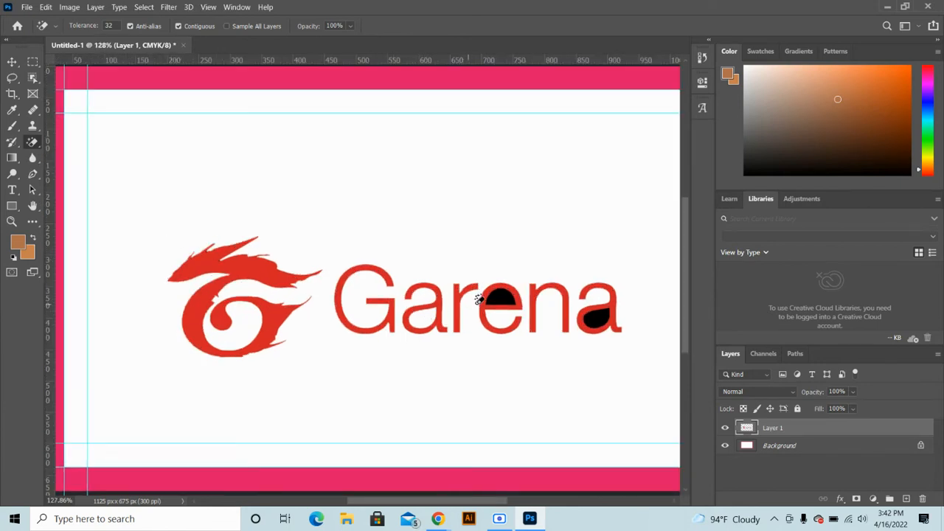
pyautogui.click(502, 295)
pyautogui.click(599, 315)
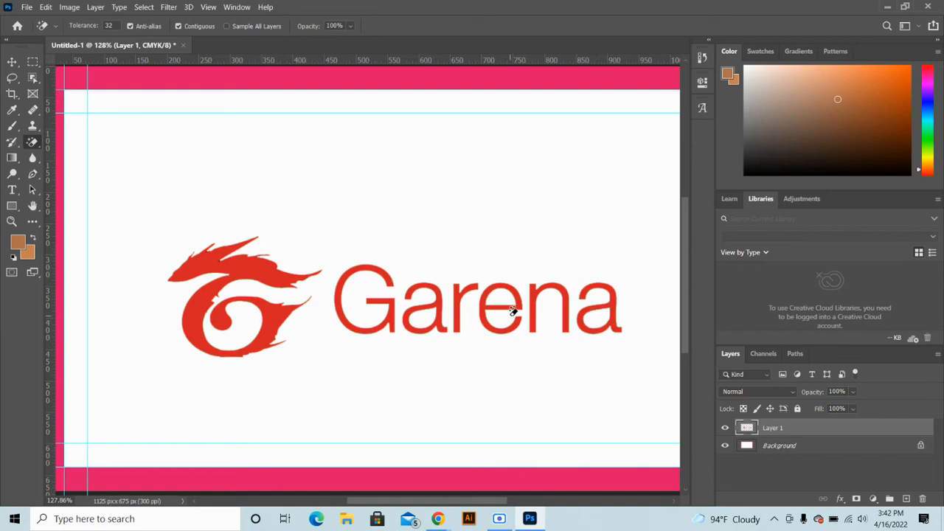
pyautogui.scroll(10, 284, 277)
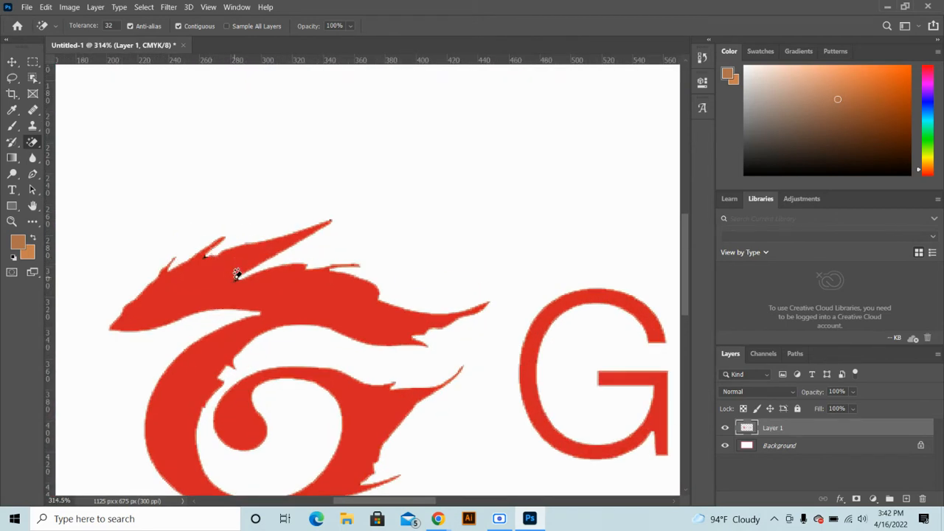
pyautogui.scroll(5, 237, 276)
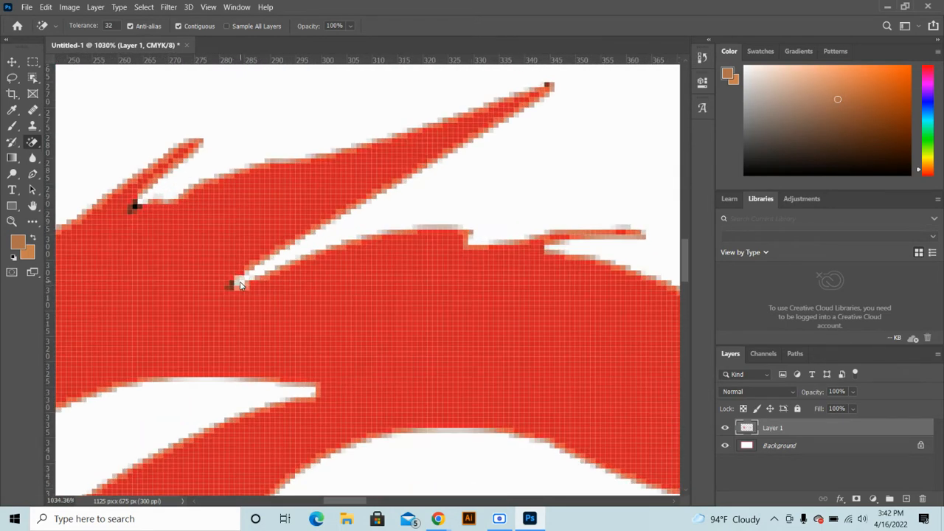
pyautogui.click(129, 207)
pyautogui.click(137, 206)
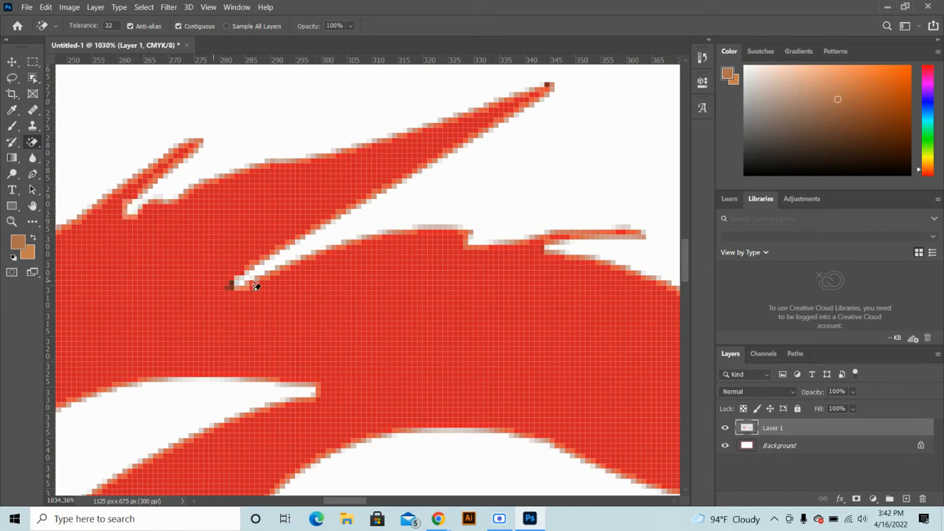
pyautogui.scroll(-5, 276, 270)
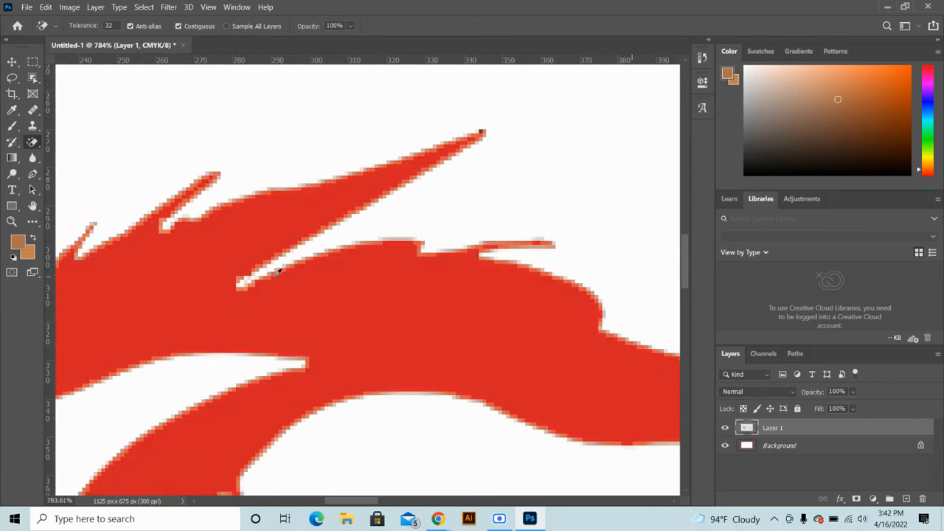
pyautogui.hotkey('ctrl', '0')
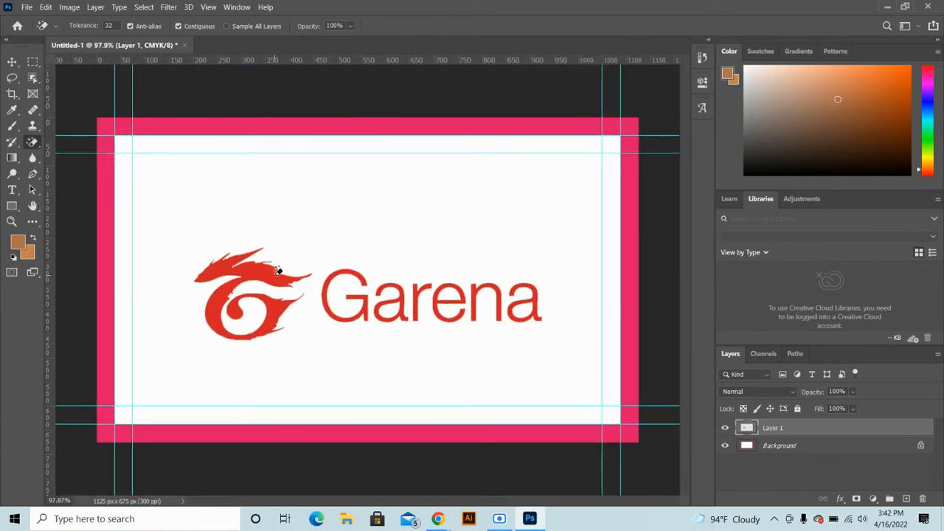
pyautogui.press('v')
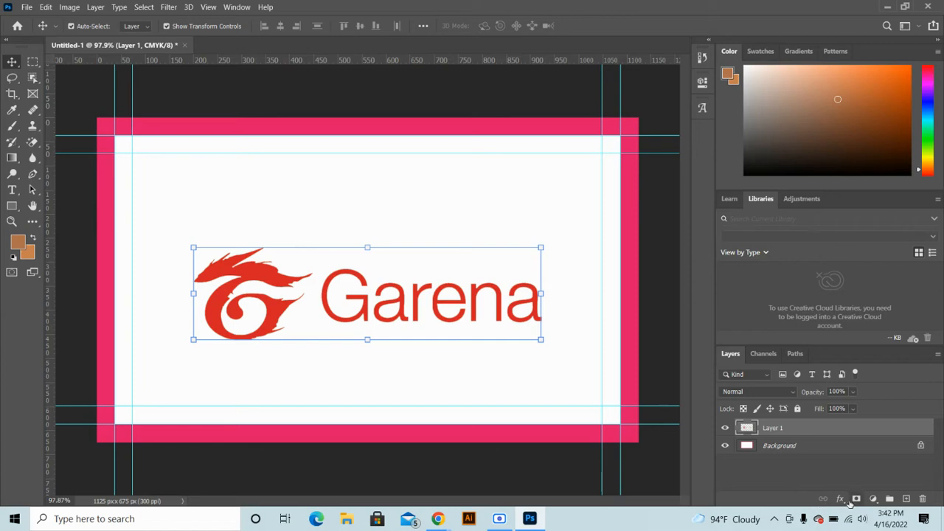
# Add a bright red (#ff1e26) Color Overlay effect to the logo layer
pyautogui.click(841, 499)
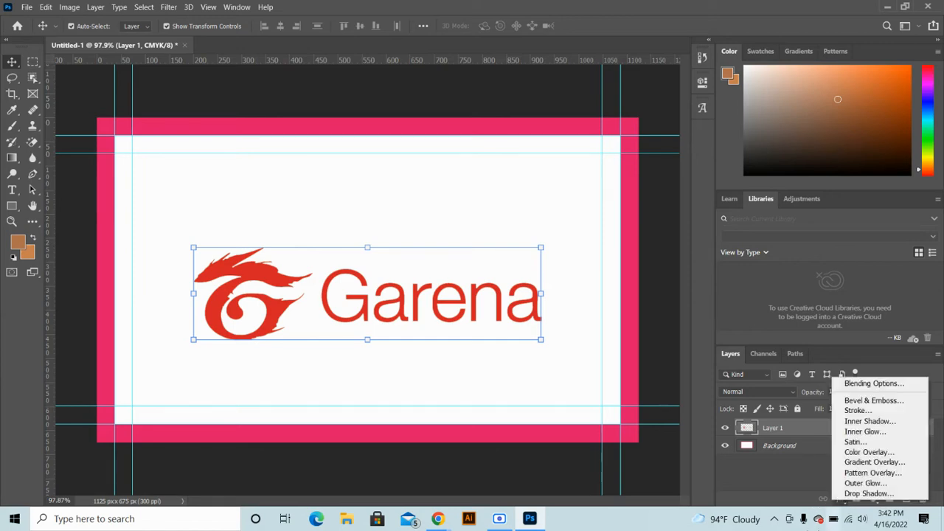
pyautogui.click(870, 452)
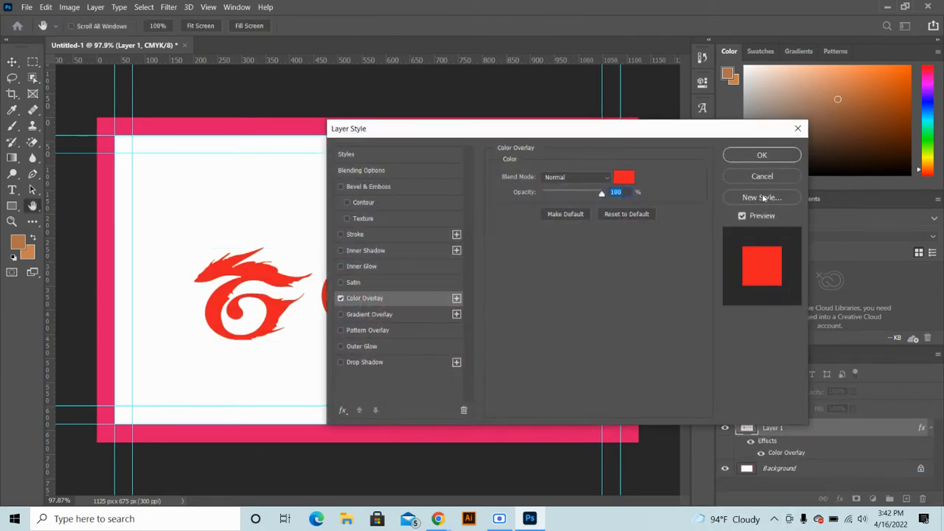
pyautogui.click(762, 177)
pyautogui.click(842, 499)
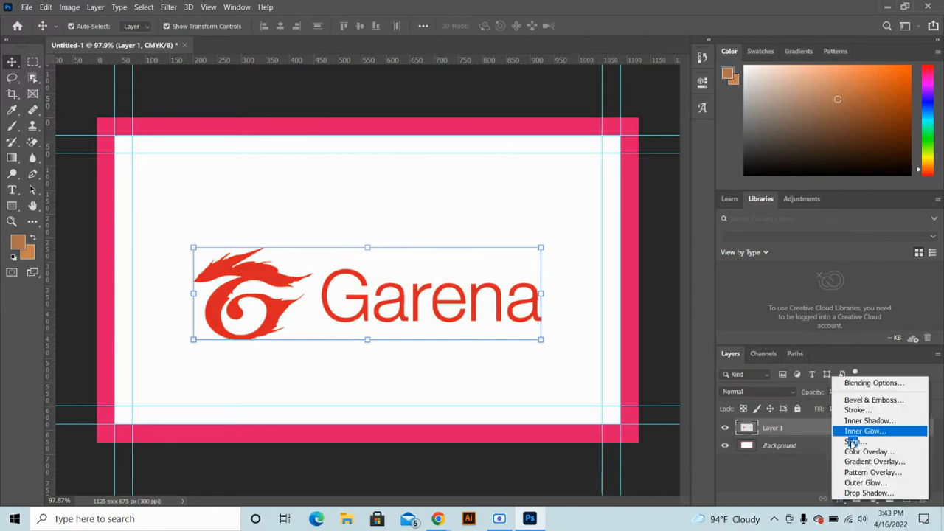
pyautogui.click(866, 451)
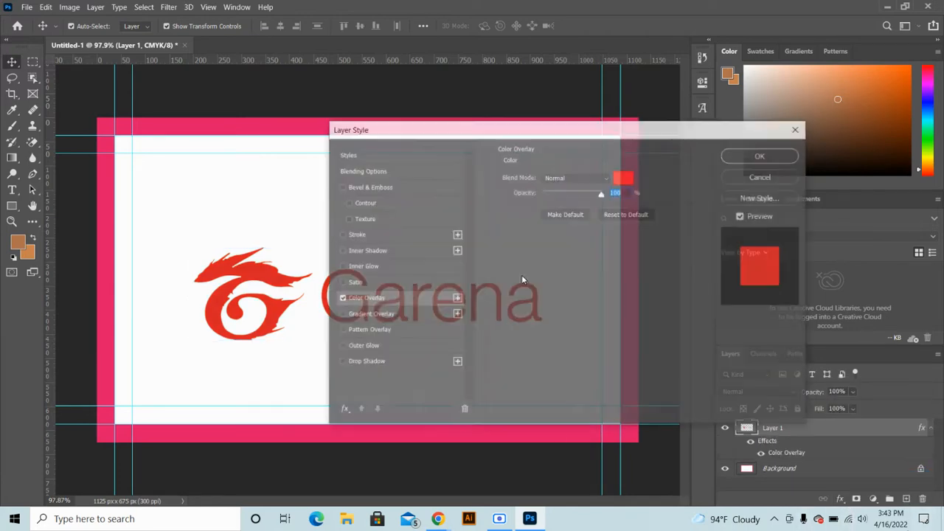
pyautogui.click(625, 180)
pyautogui.click(442, 122)
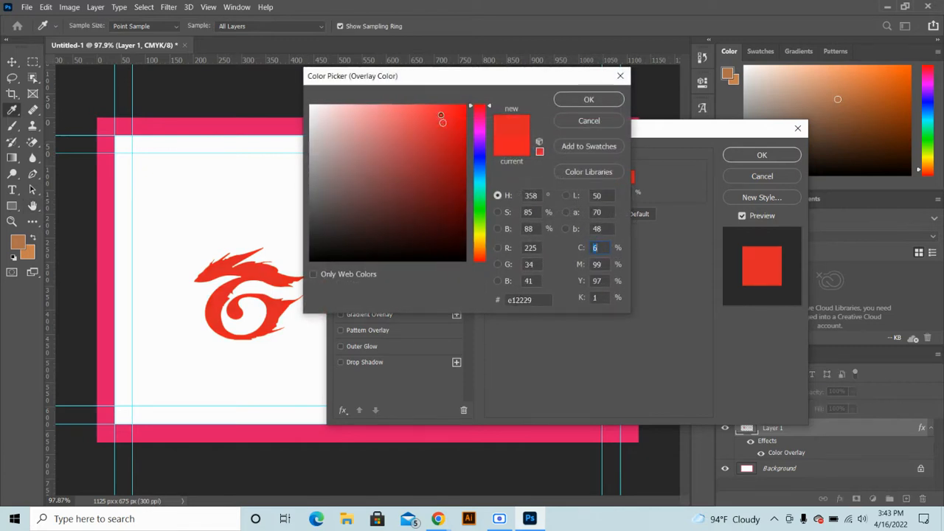
pyautogui.moveTo(443, 122)
pyautogui.mouseDown()
pyautogui.moveTo(435, 116)
pyautogui.moveTo(354, 177)
pyautogui.moveTo(348, 149)
pyautogui.moveTo(365, 114)
pyautogui.mouseUp()
pyautogui.moveTo(420, 130)
pyautogui.mouseDown()
pyautogui.moveTo(447, 109)
pyautogui.moveTo(437, 104)
pyautogui.moveTo(448, 96)
pyautogui.mouseUp()
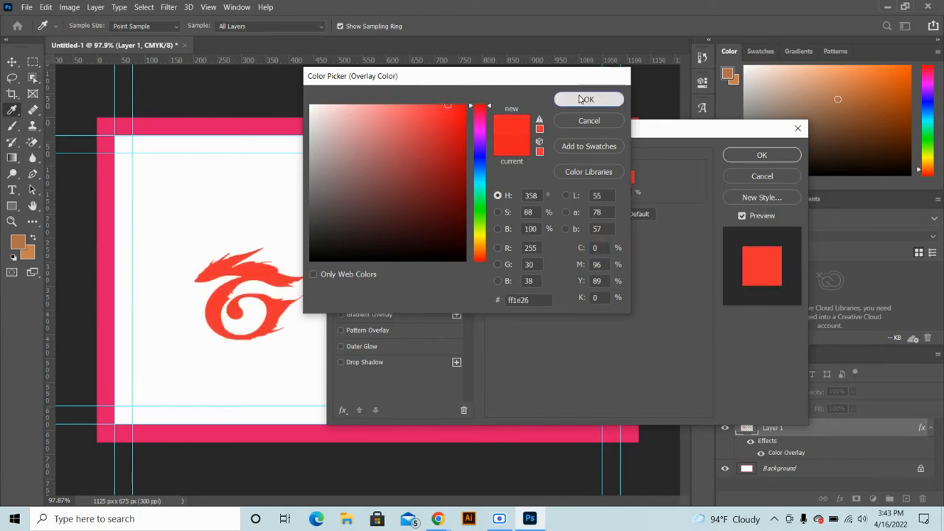
pyautogui.click(581, 99)
pyautogui.click(762, 155)
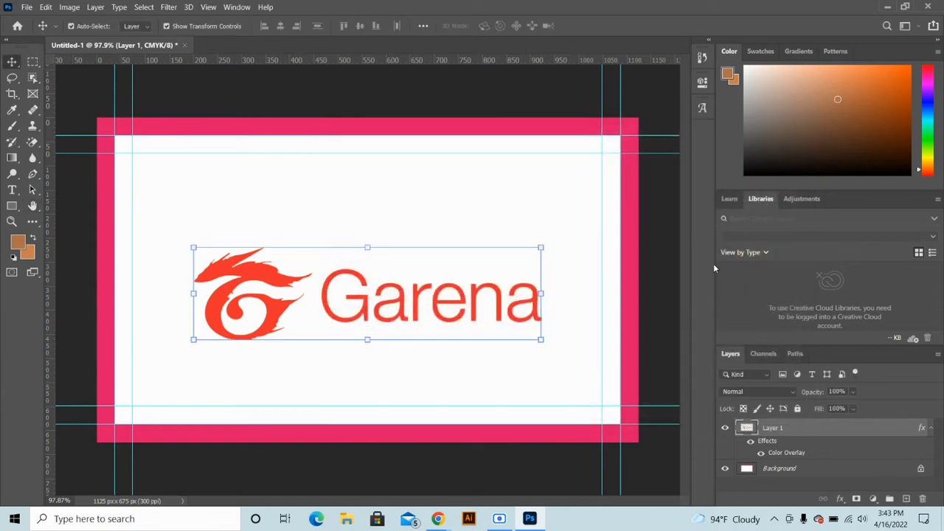
pyautogui.click(438, 371)
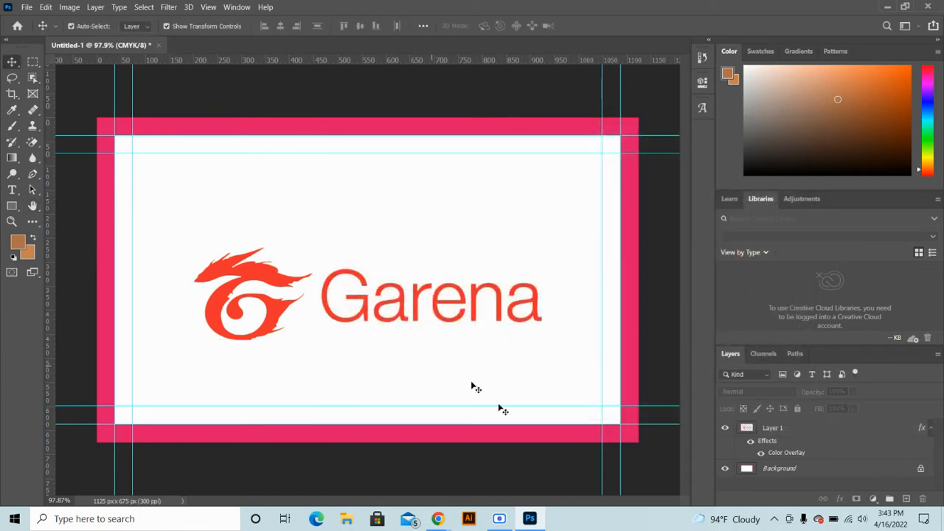
# Scale Layer 1's logo to about 43% and move it to the top-left guides
pyautogui.click(781, 432)
pyautogui.hotkey('ctrl', 't')
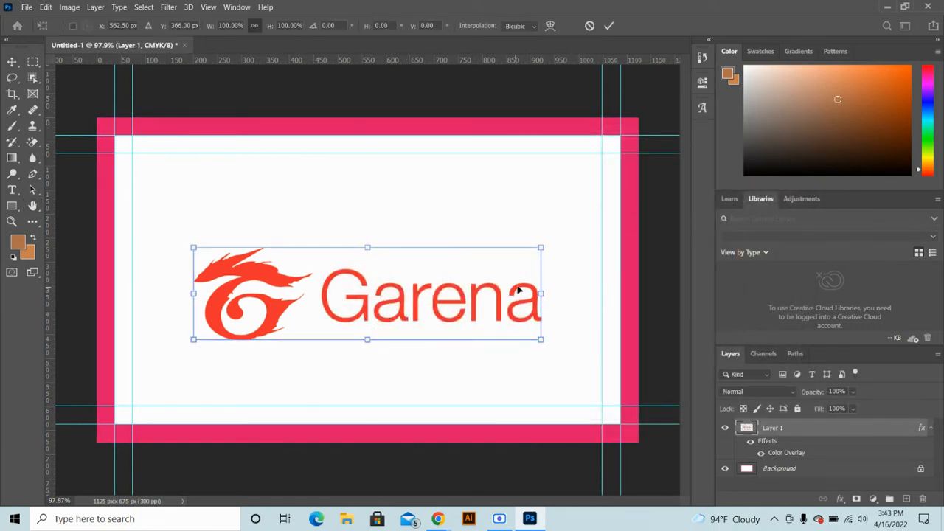
pyautogui.moveTo(542, 294); pyautogui.dragTo(258, 234)
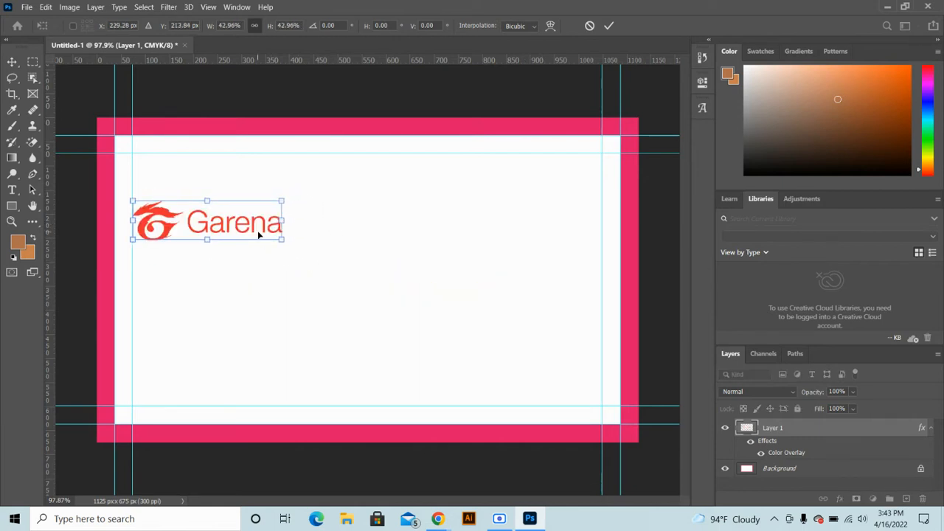
pyautogui.press('Return')
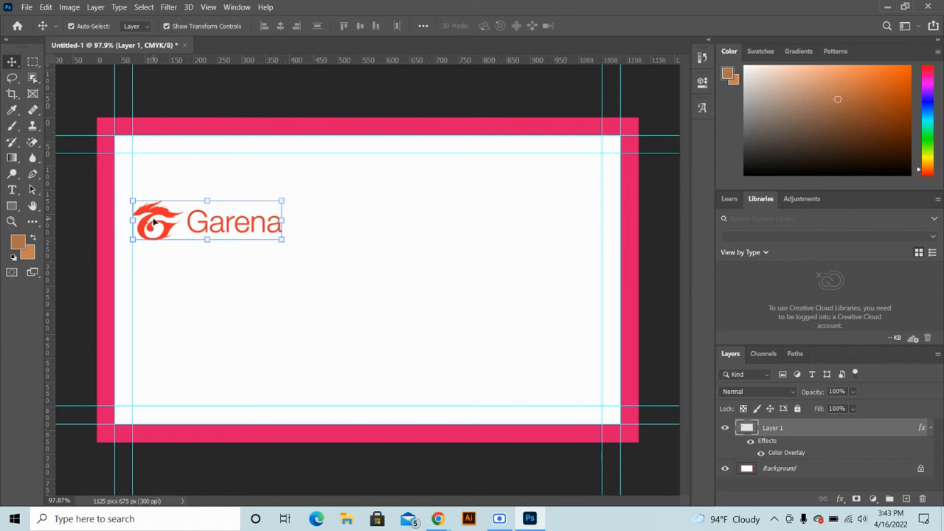
pyautogui.moveTo(154, 222); pyautogui.dragTo(226, 176)
pyautogui.moveTo(155, 225); pyautogui.dragTo(157, 180)
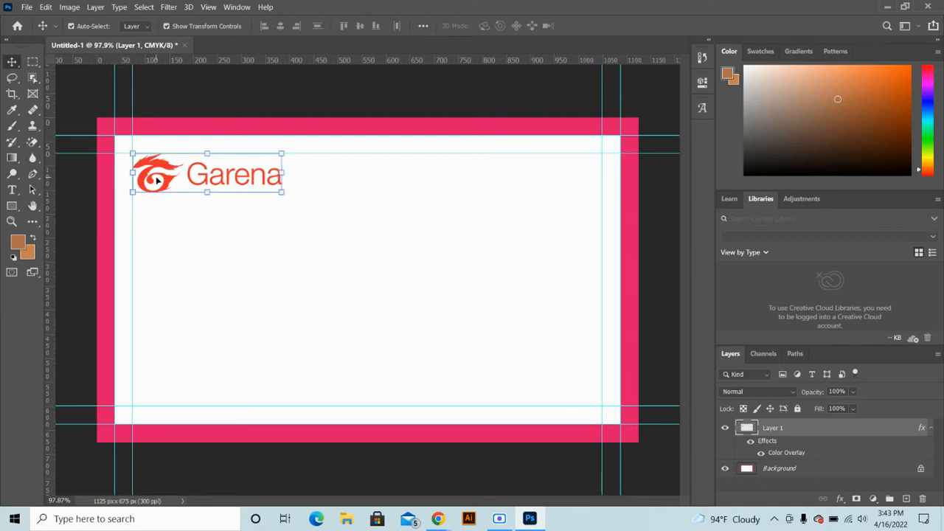
# Type the cardholder's name below the logo and colour it red (#ff2528)
pyautogui.click(11, 189)
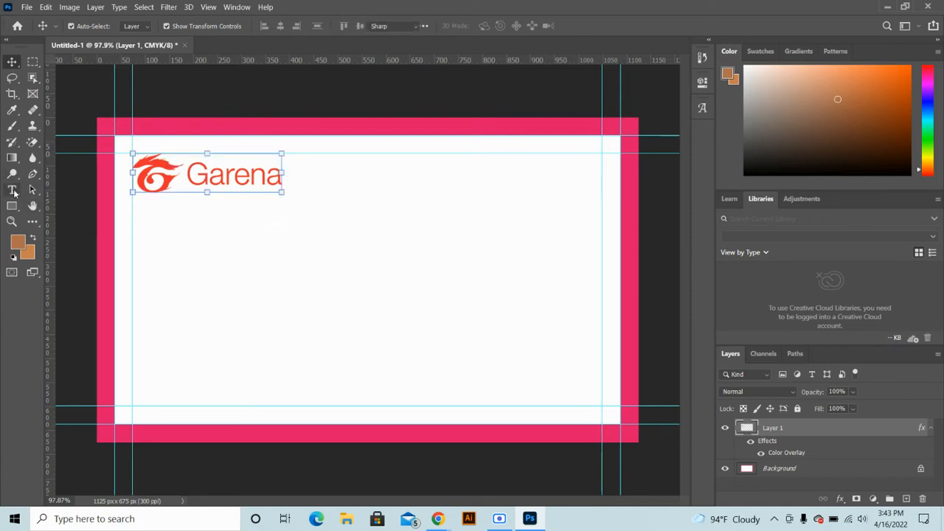
pyautogui.click(151, 286)
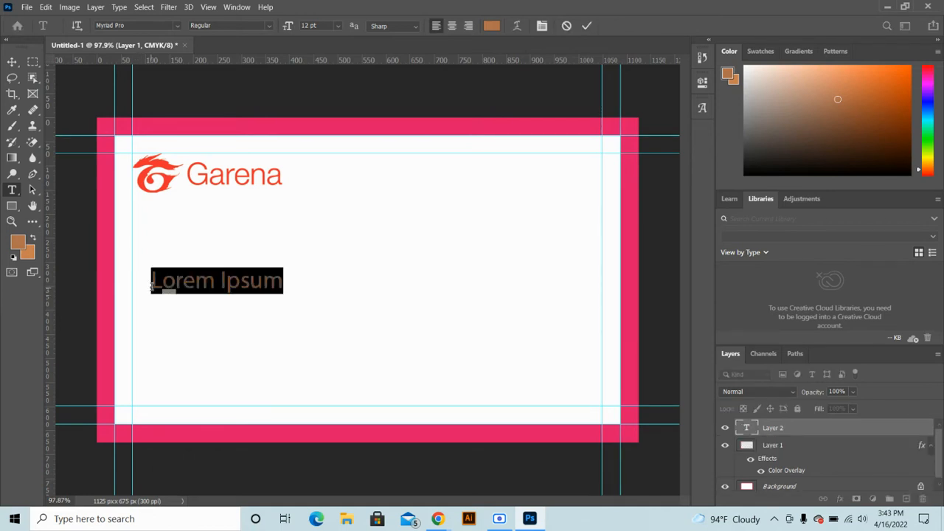
pyautogui.write('Jhon')
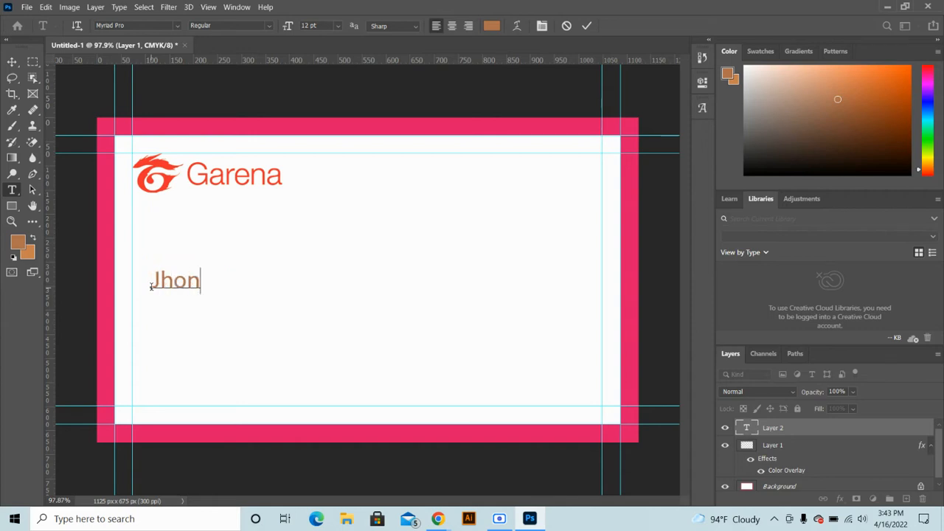
pyautogui.write(' Doe')
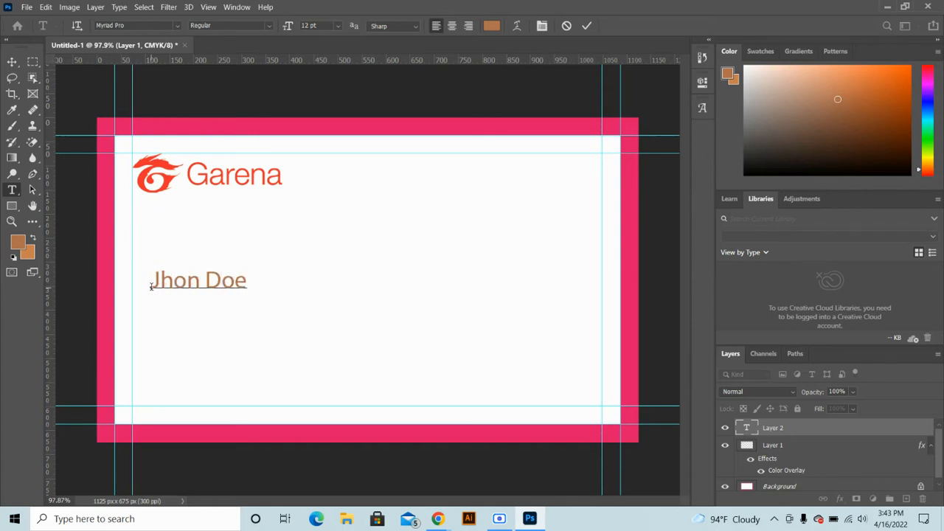
pyautogui.hotkey('ctrl', 'a')
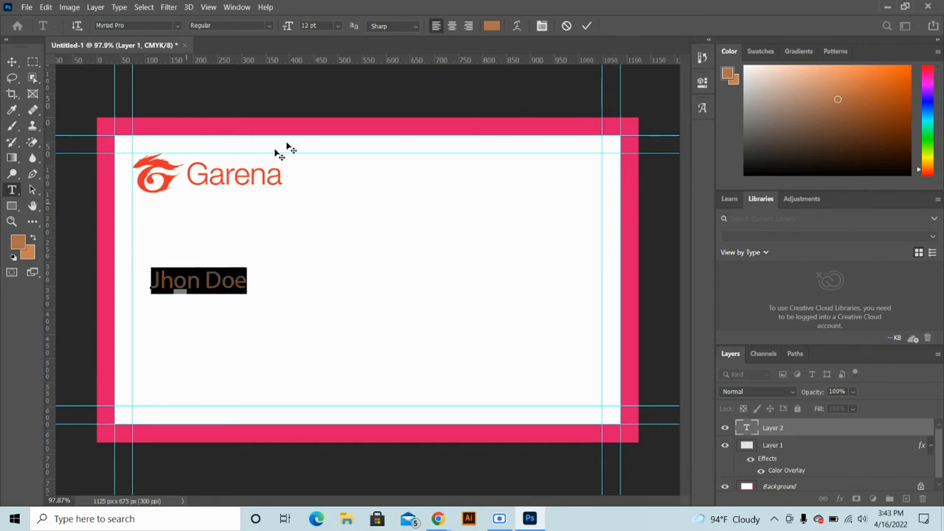
pyautogui.click(491, 26)
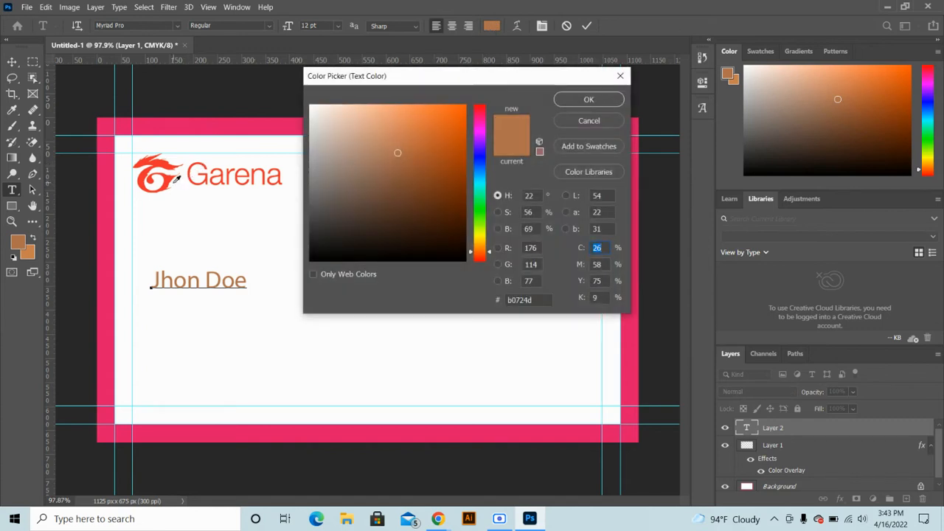
pyautogui.click(173, 176)
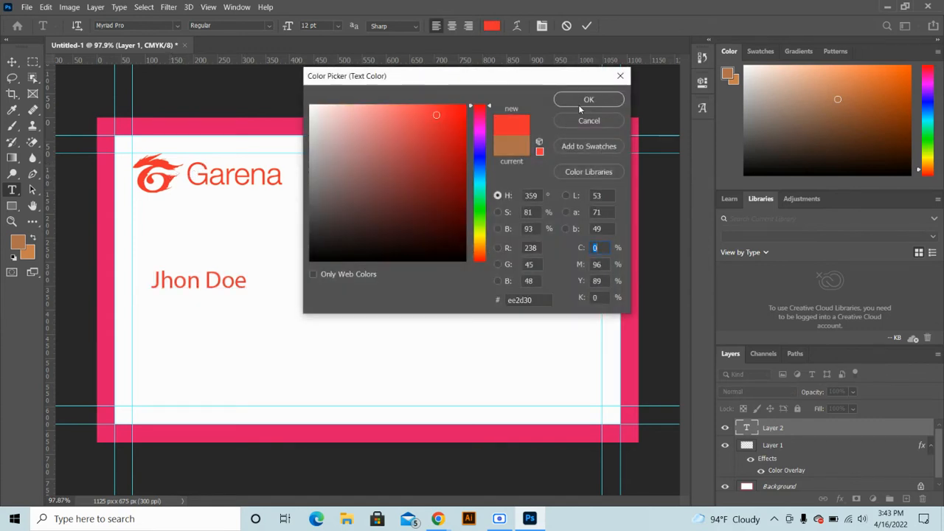
pyautogui.click(443, 103)
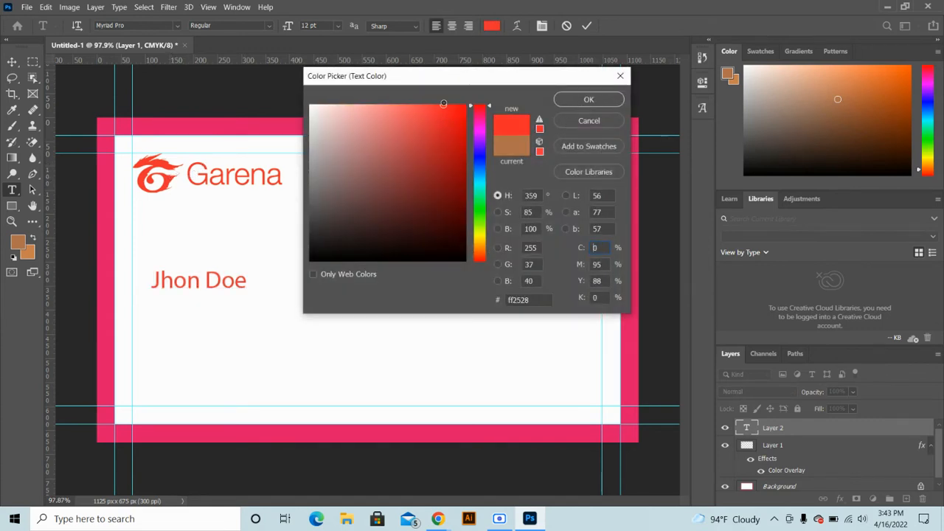
pyautogui.click(573, 100)
pyautogui.click(589, 27)
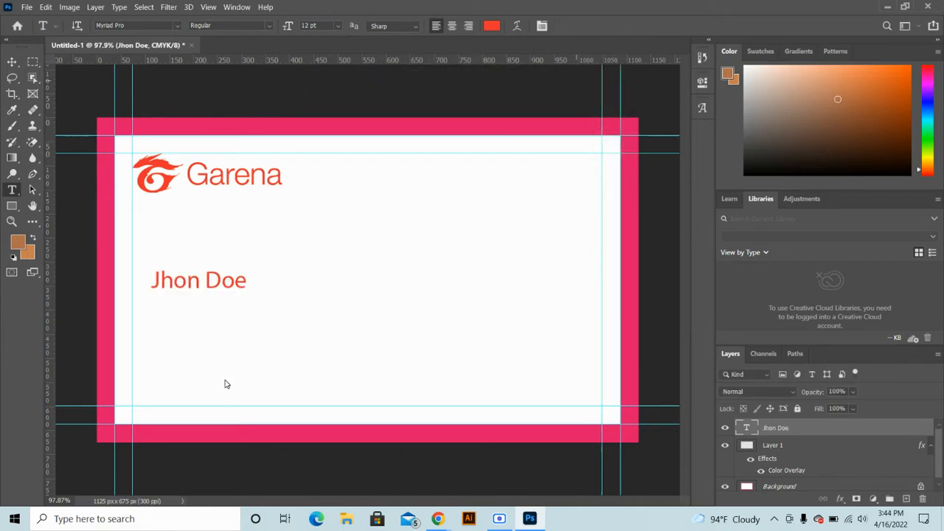
pyautogui.click(10, 67)
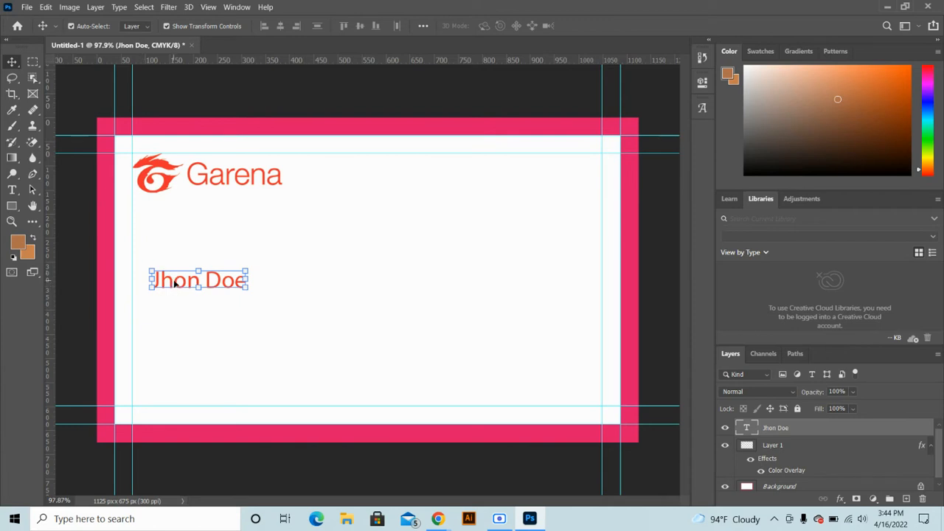
# Line the name text up on the left guide, leaving a duplicate below it
pyautogui.doubleClick(174, 283)
pyautogui.click(10, 61)
pyautogui.click(388, 295)
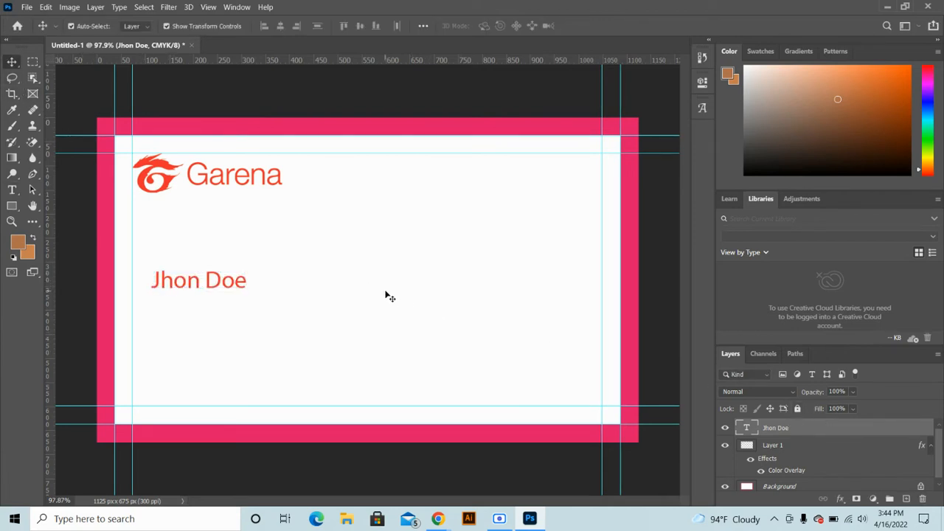
pyautogui.click(237, 290)
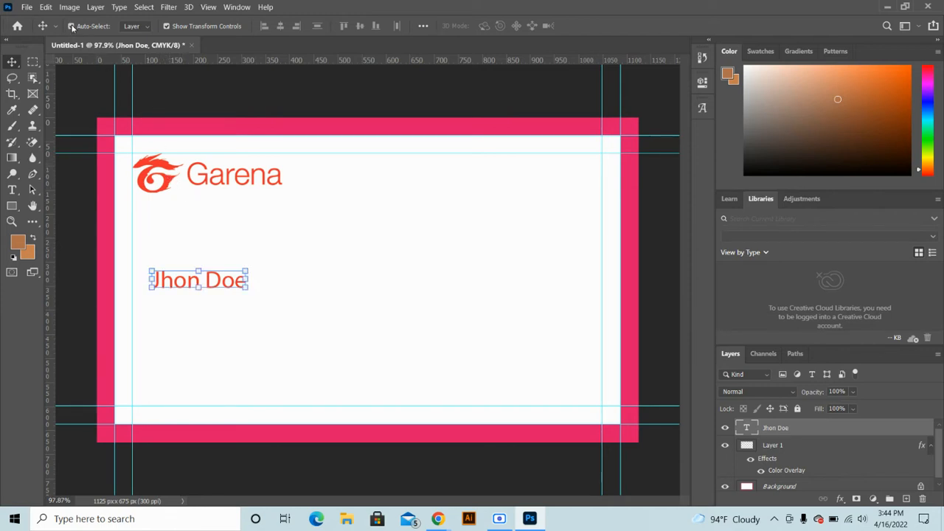
pyautogui.click(280, 216)
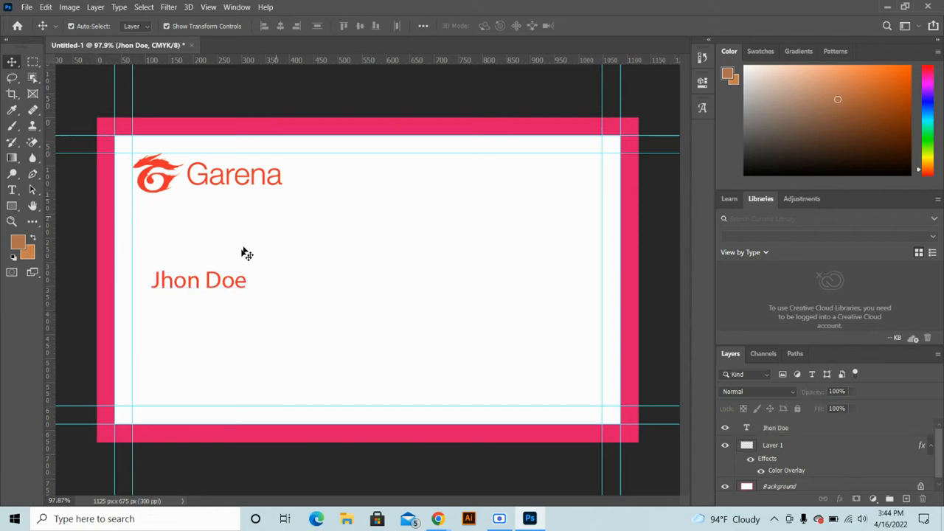
pyautogui.moveTo(208, 282); pyautogui.dragTo(180, 320)
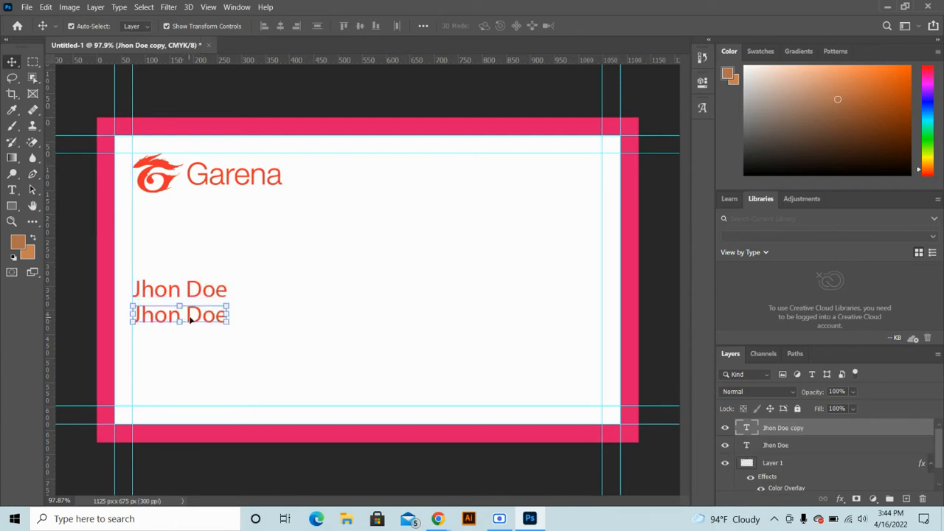
# Set the duplicated name to 8 pt and retype it as 'Owner'
pyautogui.doubleClick(191, 317)
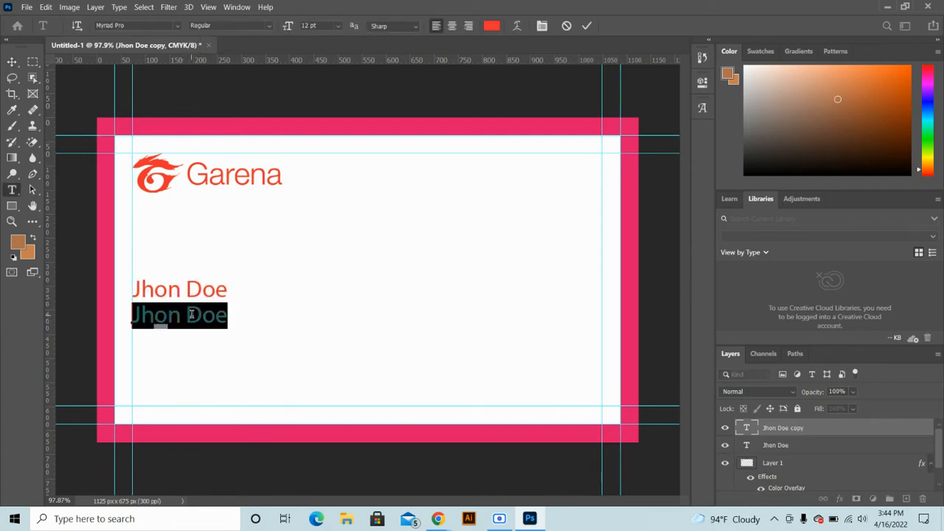
pyautogui.click(323, 27)
pyautogui.write('8')
pyautogui.press('Return')
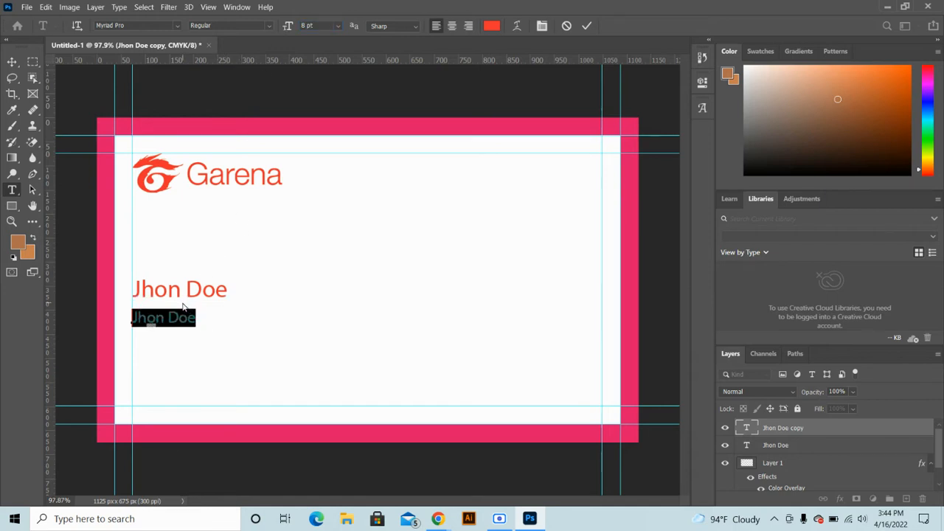
pyautogui.write('Owner')
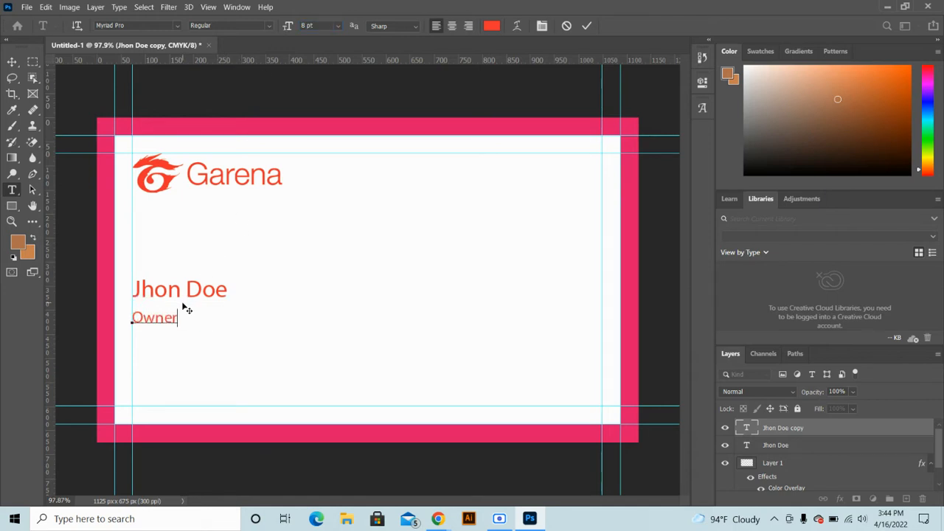
pyautogui.click(587, 25)
# Position the Owner title just beneath the name and view the whole card
pyautogui.press('v')
pyautogui.scroll(3, 143, 333)
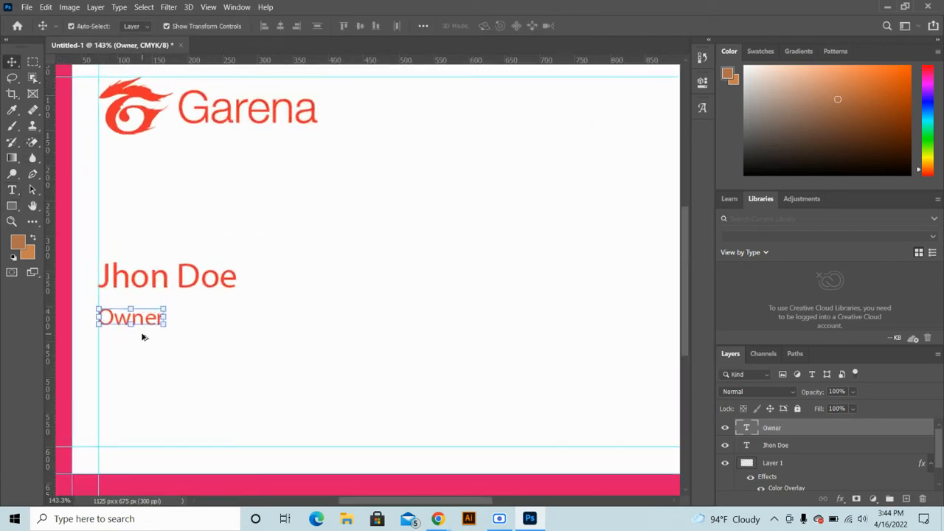
pyautogui.moveTo(127, 313); pyautogui.dragTo(131, 292)
pyautogui.hotkey('ctrl', '0')
pyautogui.click(166, 333)
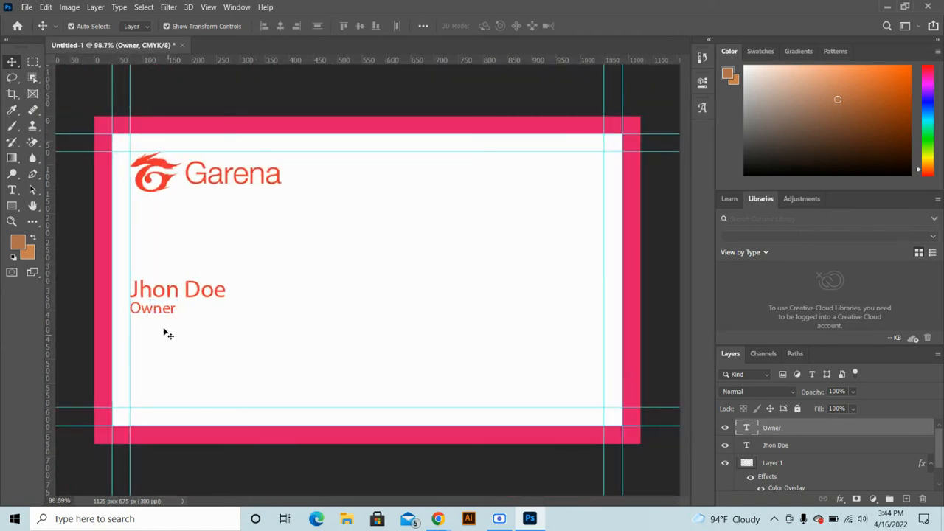
# Duplicate the Owner text lower on the card and replace it with a phone number
pyautogui.moveTo(156, 311); pyautogui.dragTo(166, 357)
pyautogui.doubleClick(165, 356)
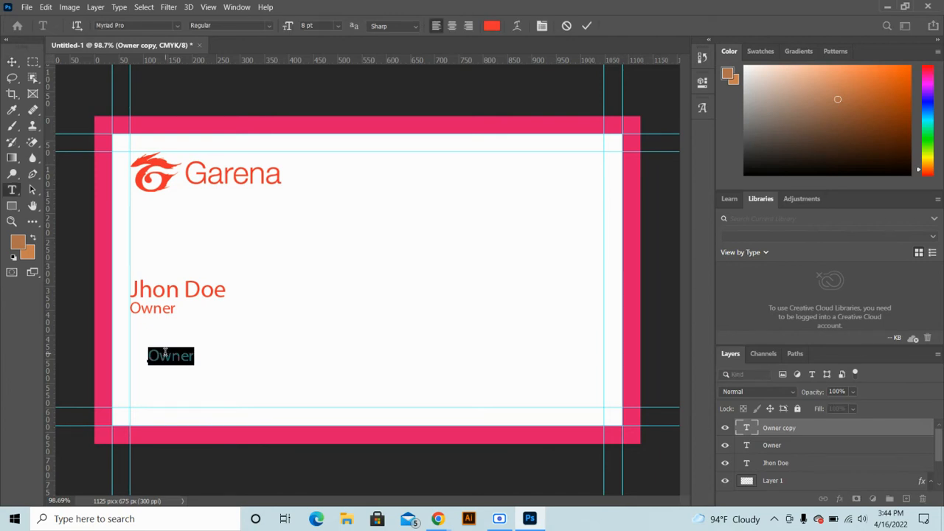
pyautogui.press('BackSpace')
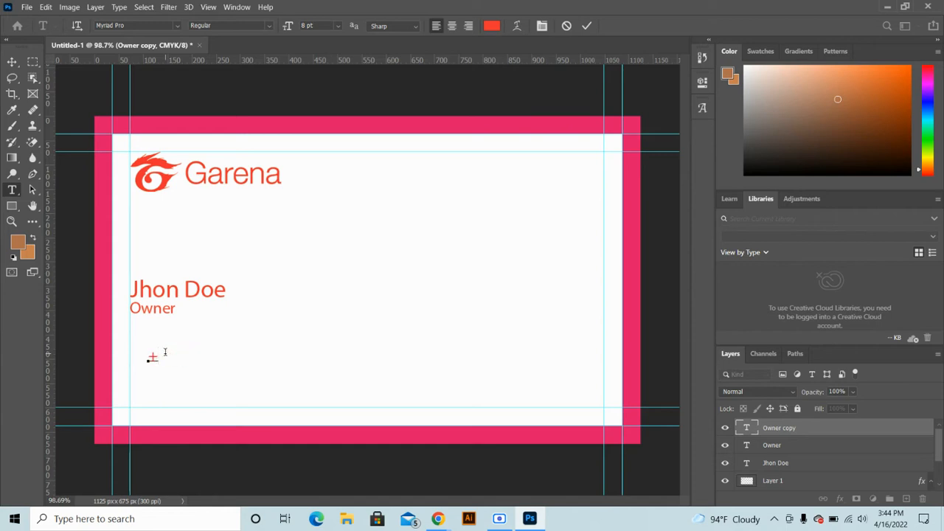
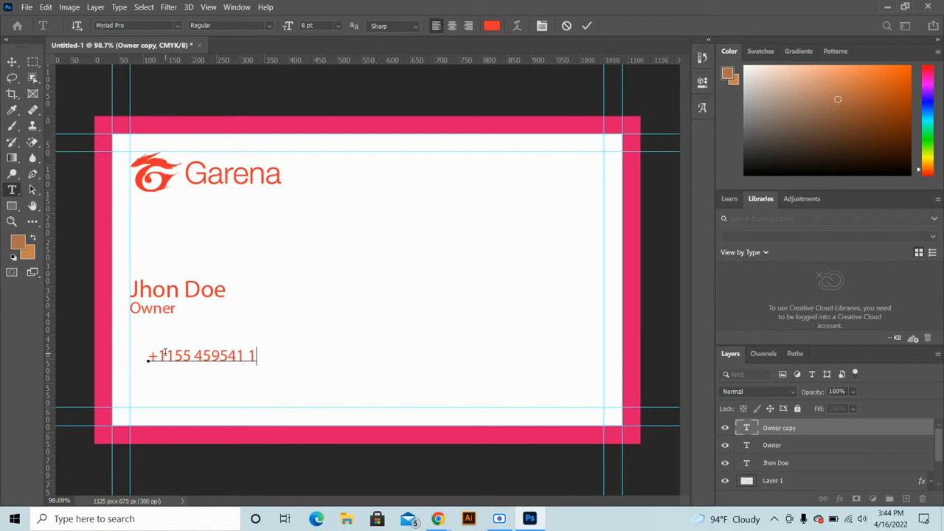
pyautogui.click(587, 27)
pyautogui.press('v')
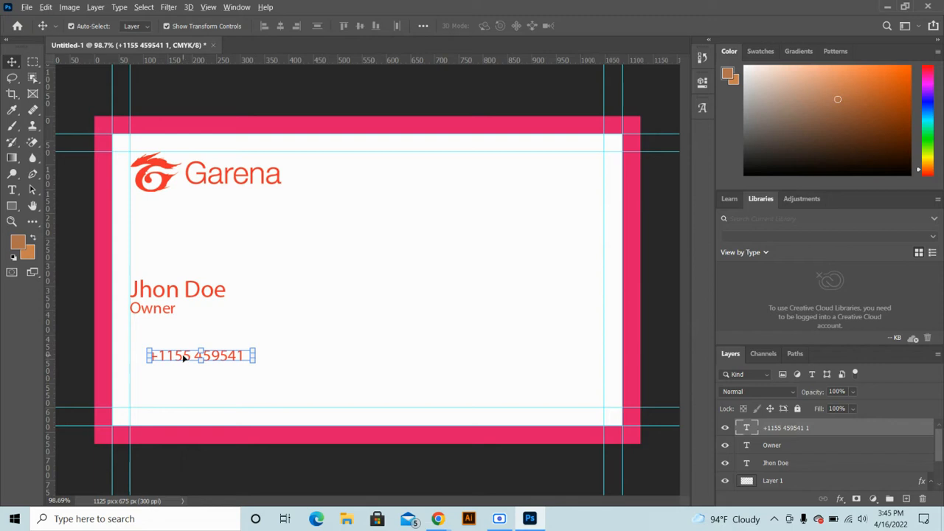
# Duplicate the phone line below it and change it to an e-mail address
pyautogui.moveTo(184, 357); pyautogui.dragTo(181, 375)
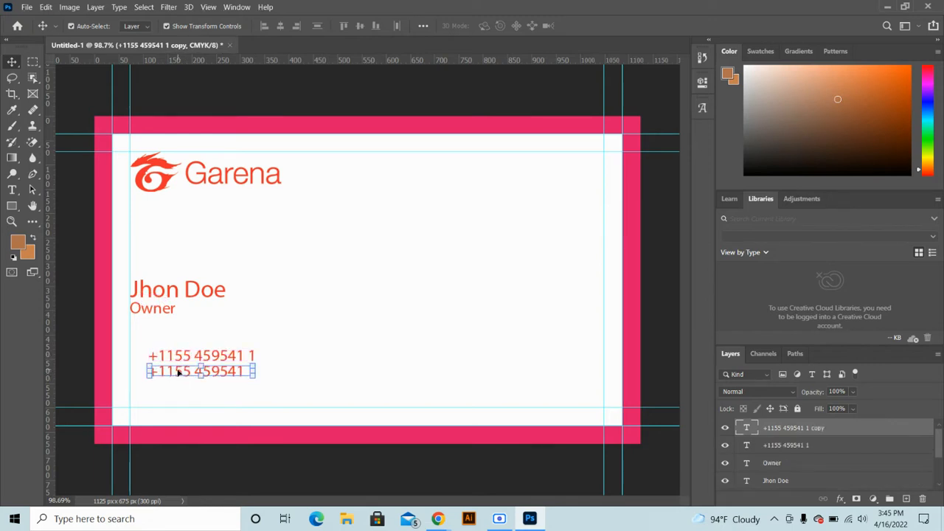
pyautogui.doubleClick(177, 373)
pyautogui.press('BackSpace')
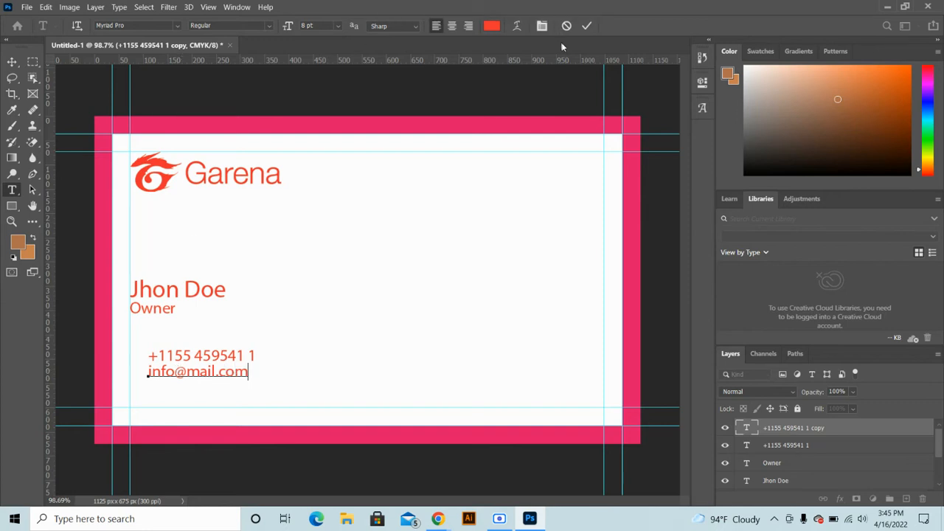
pyautogui.click(587, 26)
pyautogui.press('v')
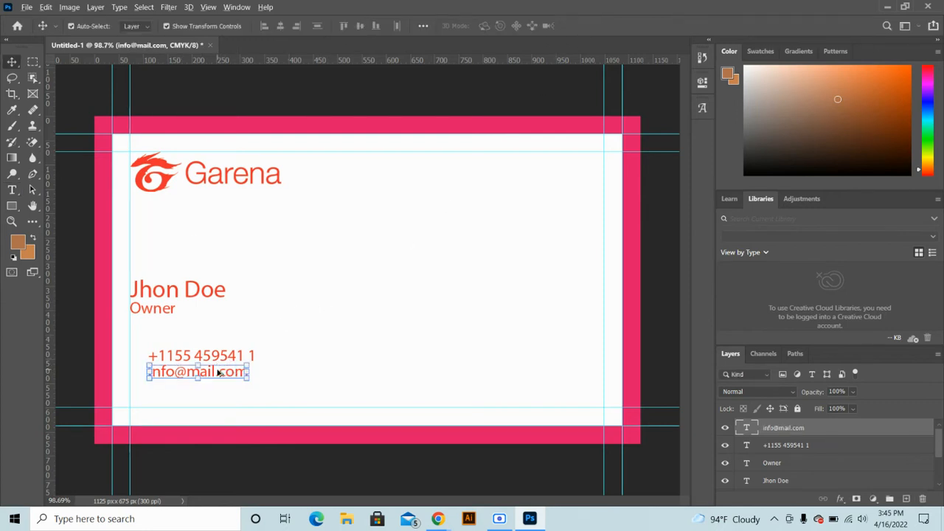
pyautogui.moveTo(218, 373); pyautogui.dragTo(215, 391)
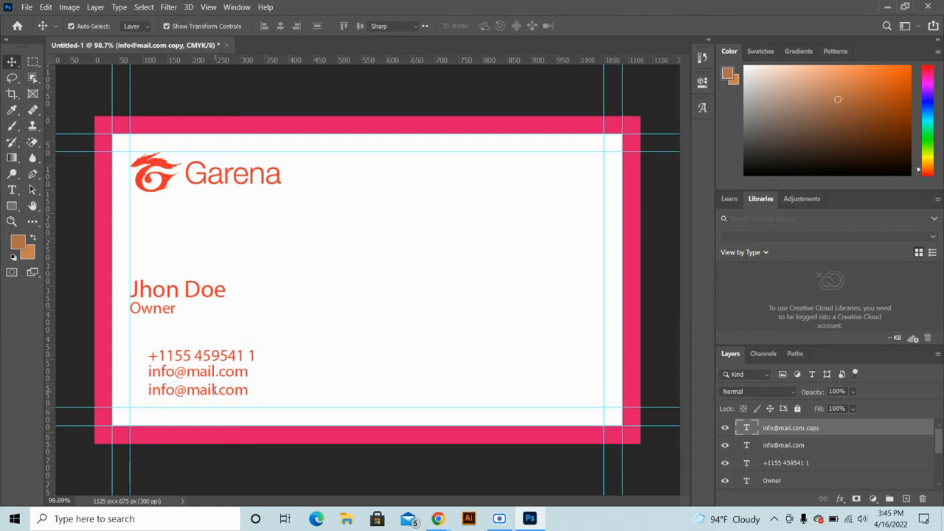
pyautogui.doubleClick(215, 390)
pyautogui.write('ww')
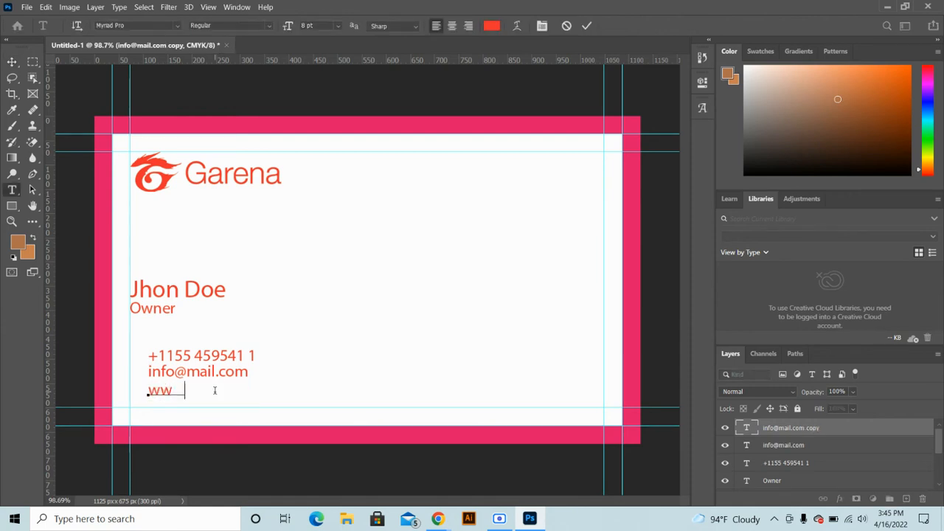
pyautogui.write('w.website.com')
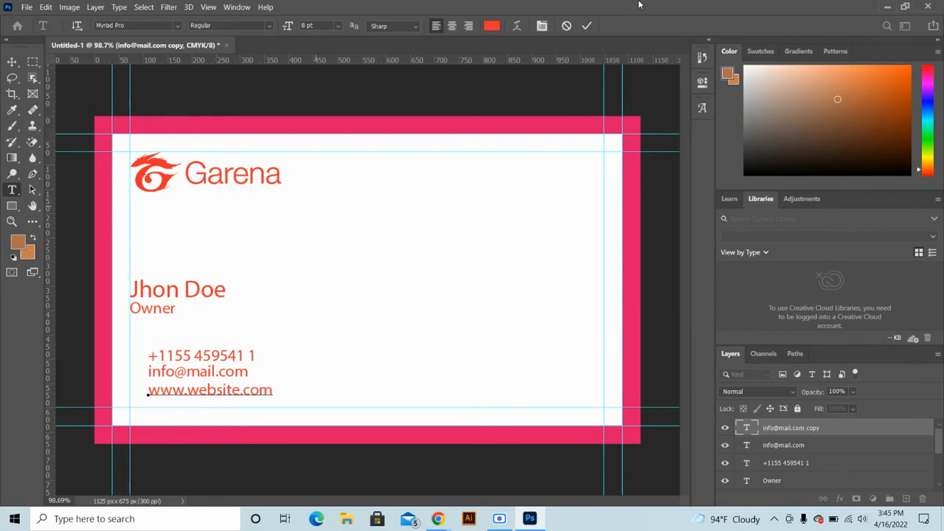
pyautogui.click(587, 26)
pyautogui.press('v')
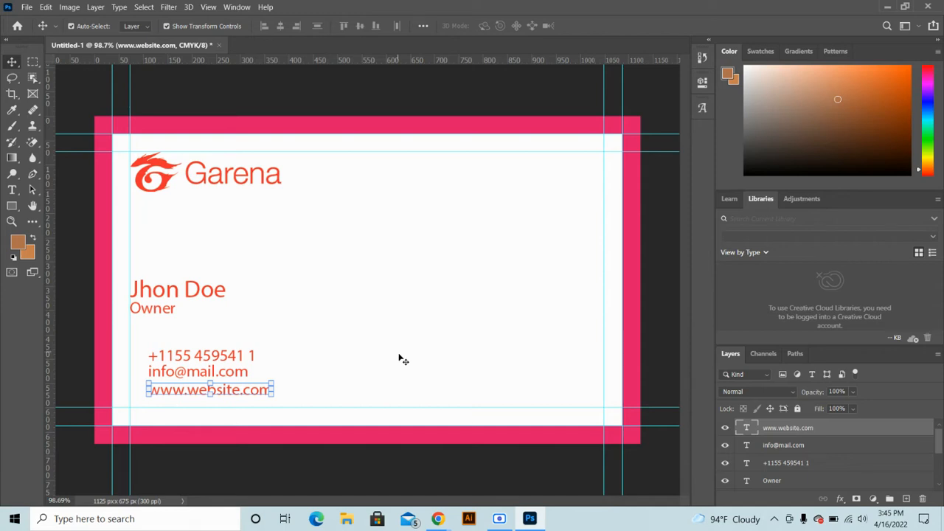
# Nudge the website and phone number lines into alignment with the other lines
pyautogui.click(196, 356)
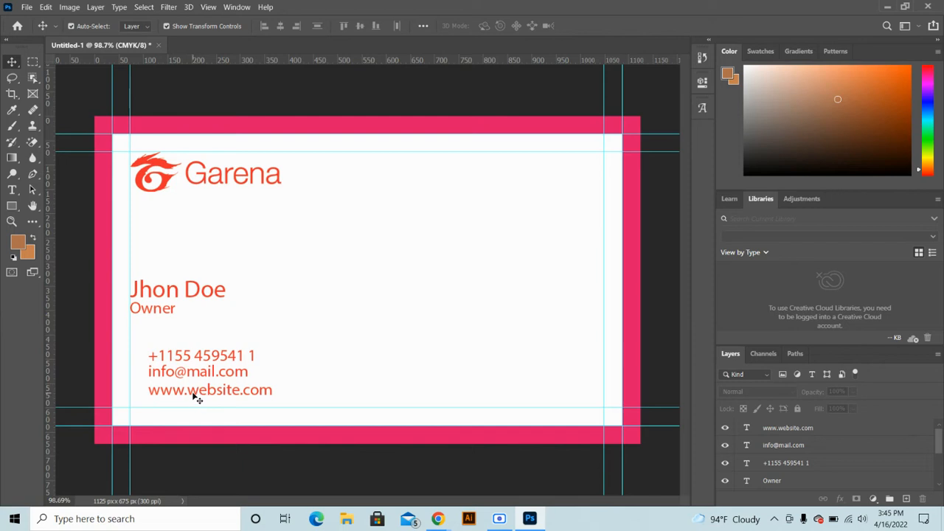
pyautogui.moveTo(195, 398); pyautogui.dragTo(193, 394)
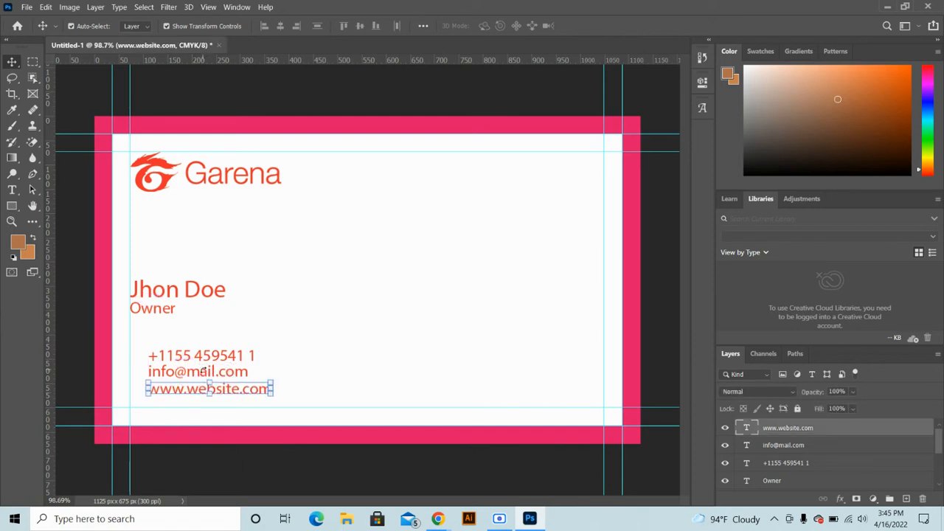
pyautogui.hotkey('ctrl', 't')
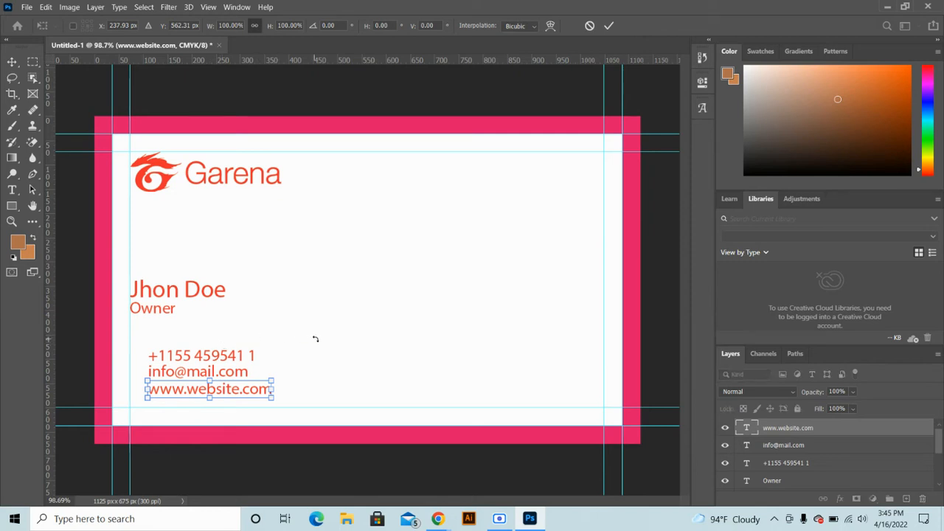
pyautogui.press('Return')
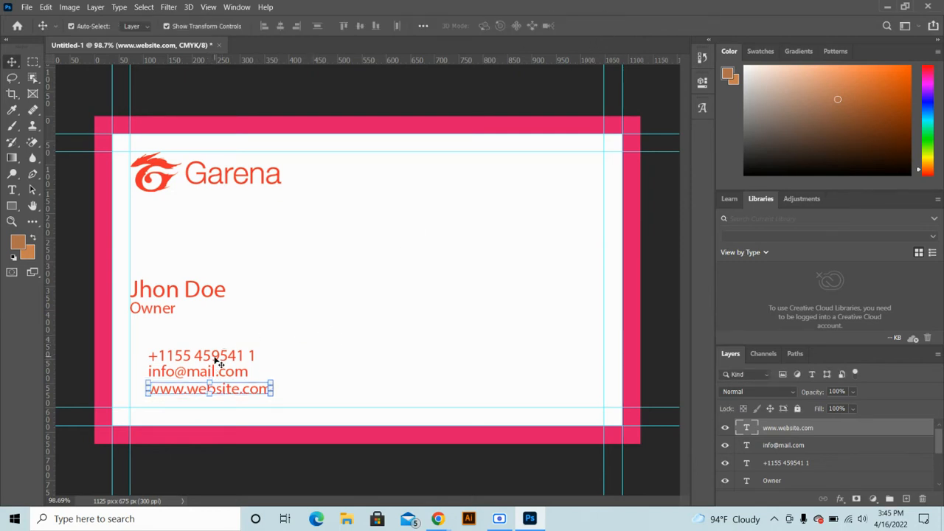
pyautogui.moveTo(216, 361); pyautogui.dragTo(214, 359)
pyautogui.click(250, 323)
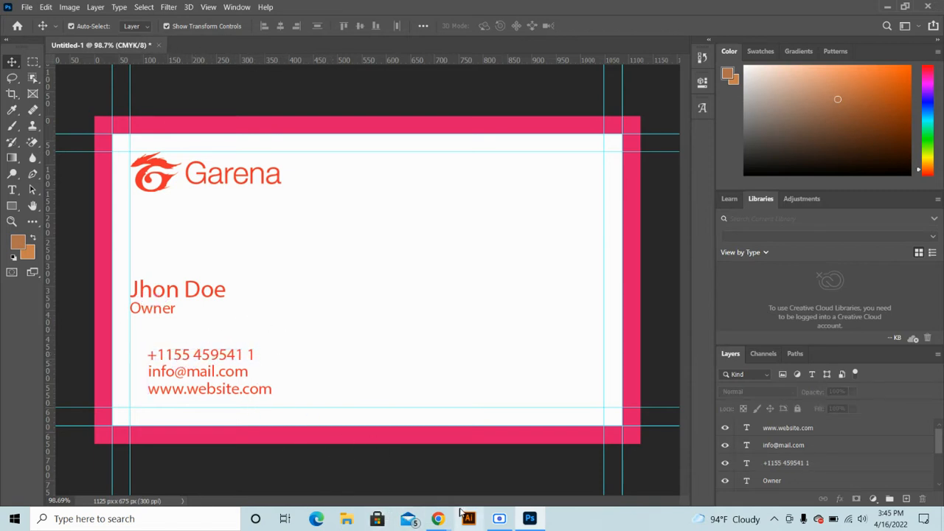
# Search Google Images for 'call icon'
pyautogui.moveTo(438, 520)
pyautogui.click(369, 464)
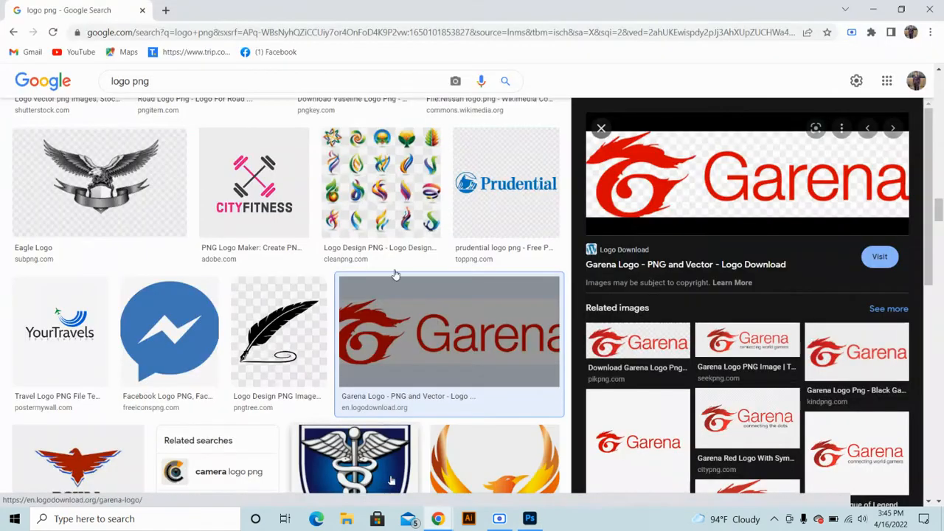
pyautogui.moveTo(151, 81); pyautogui.dragTo(89, 90)
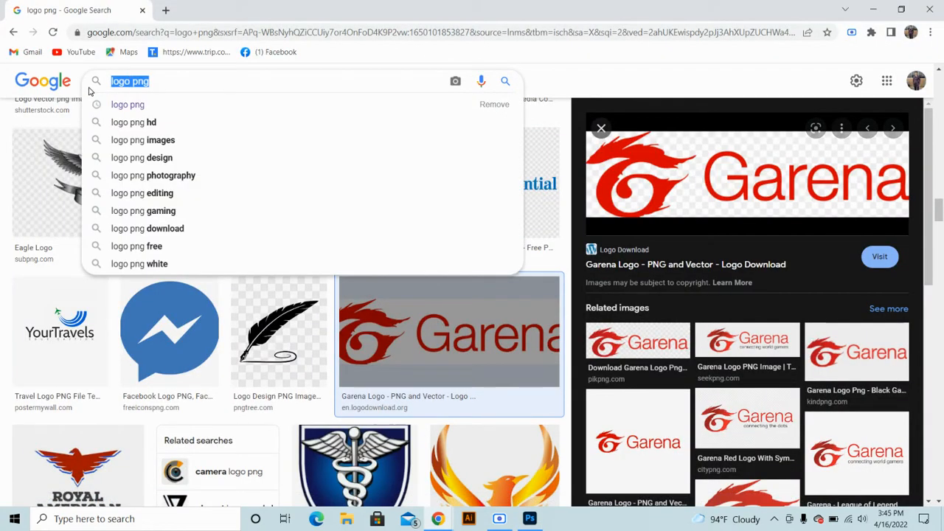
pyautogui.write('call')
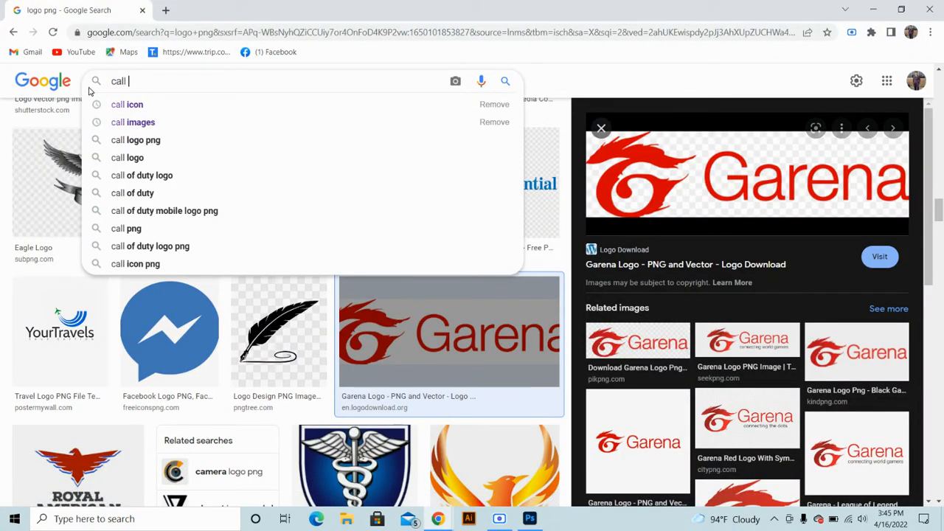
pyautogui.click(131, 105)
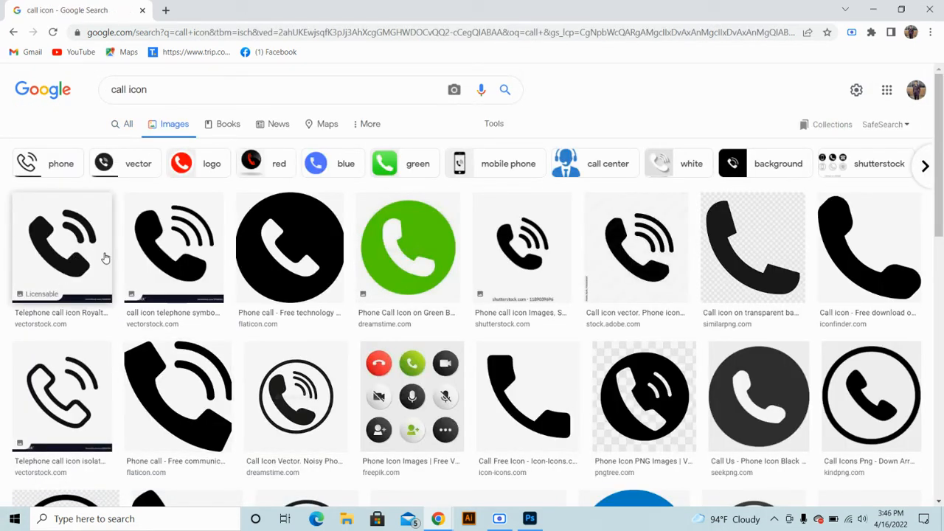
# Filter the call icon results to transparent images only
pyautogui.click(63, 255)
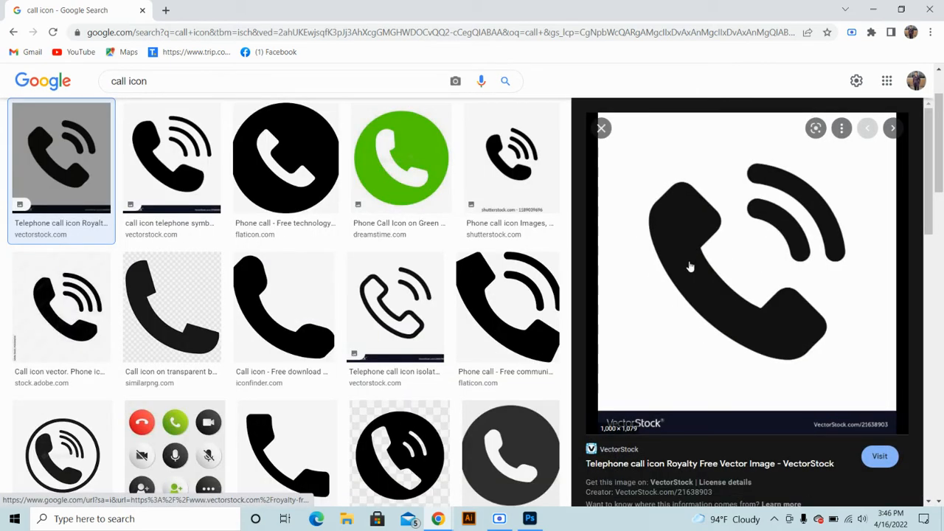
pyautogui.scroll(2, 281, 250)
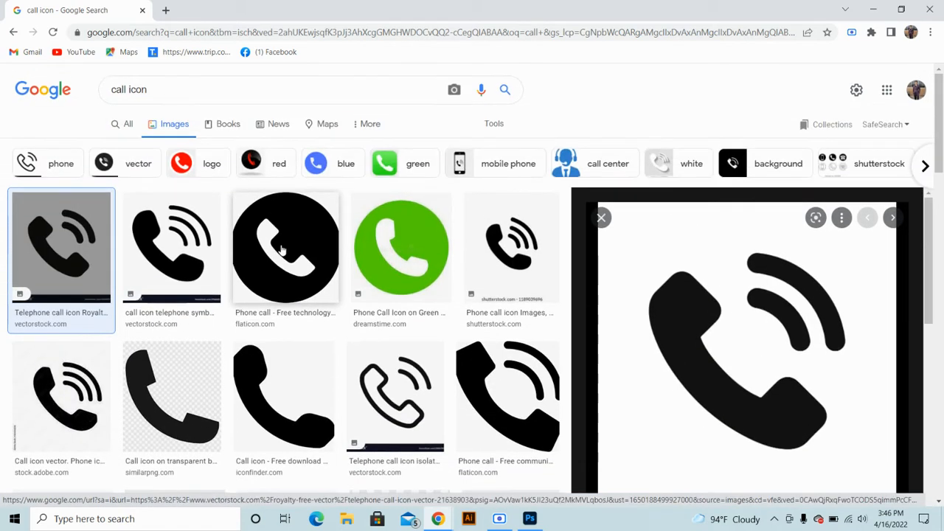
pyautogui.click(490, 127)
pyautogui.click(290, 147)
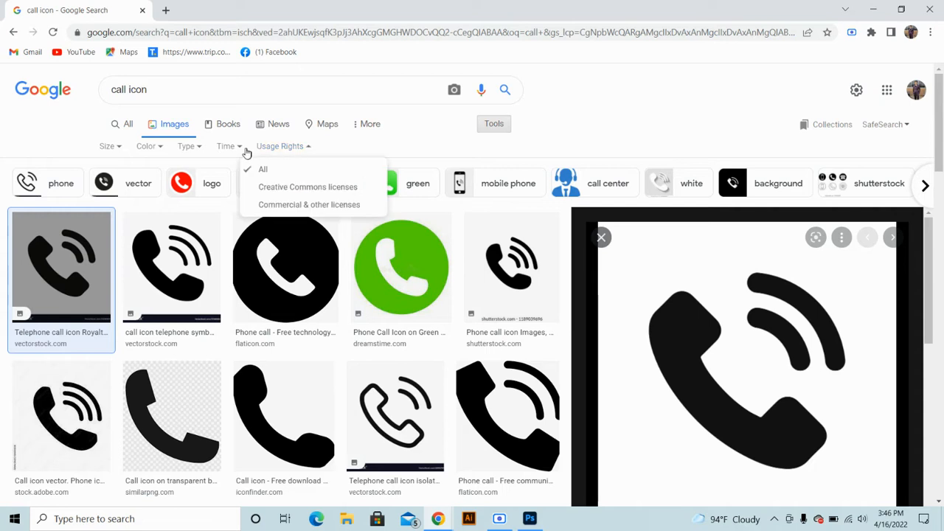
pyautogui.click(183, 147)
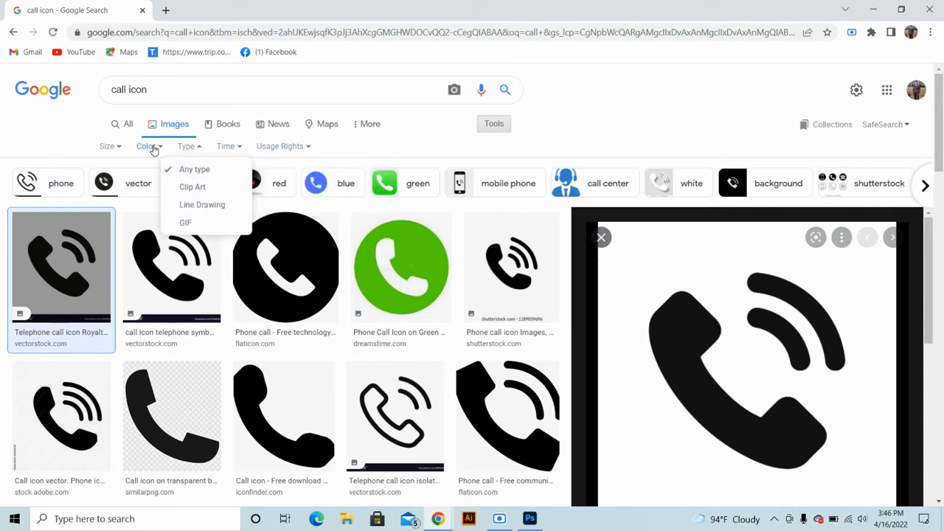
pyautogui.click(152, 149)
pyautogui.click(152, 149)
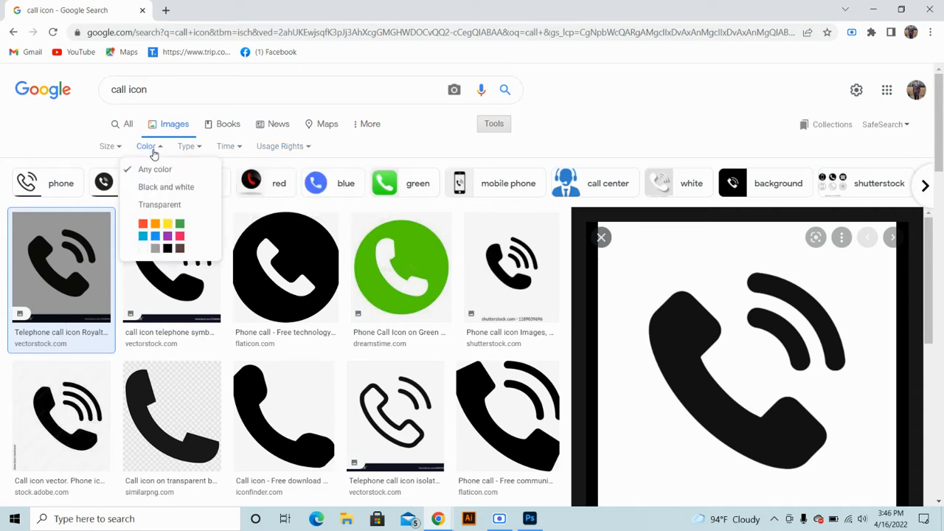
pyautogui.click(157, 204)
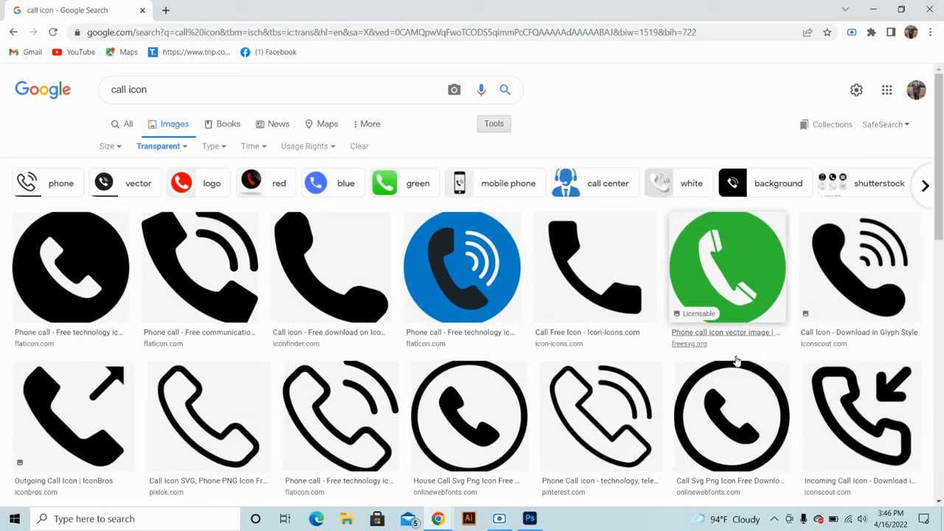
# Copy the plain black handset icon and paste it into the Photoshop card
pyautogui.click(859, 258)
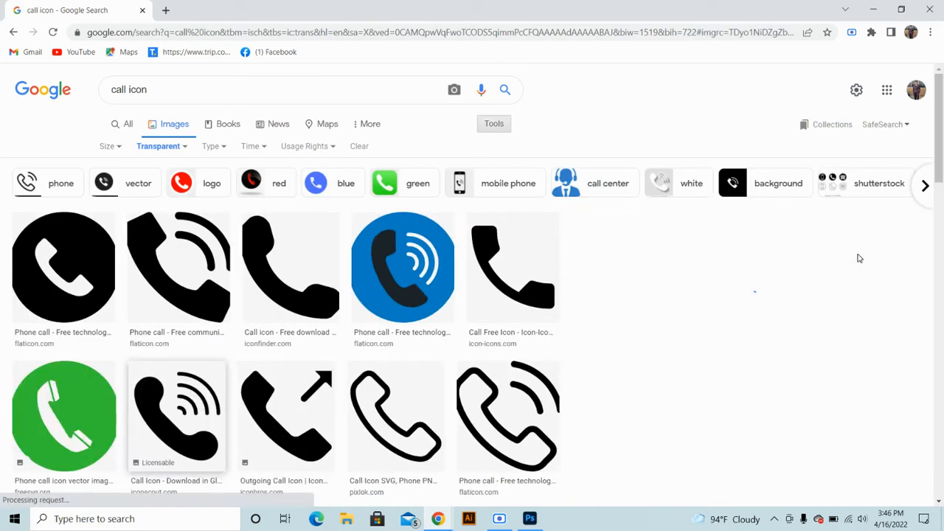
pyautogui.click(513, 159)
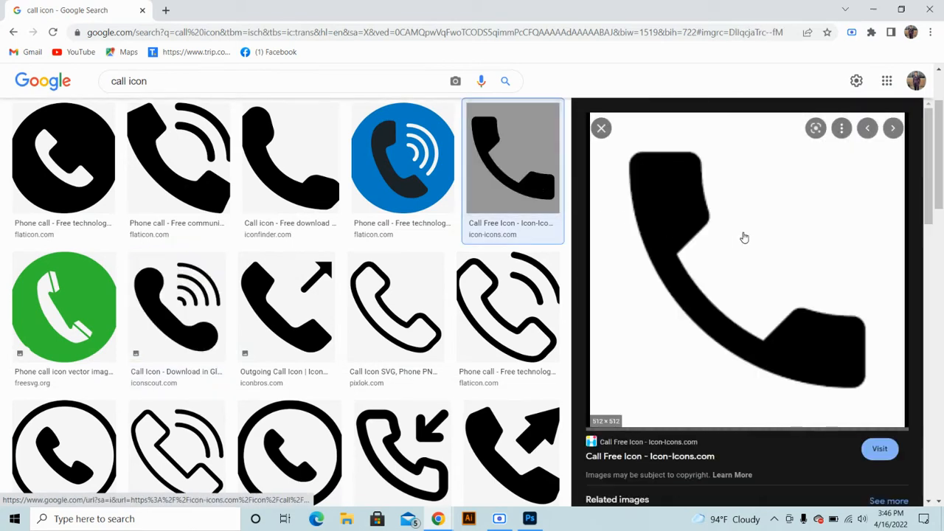
pyautogui.rightClick(713, 207)
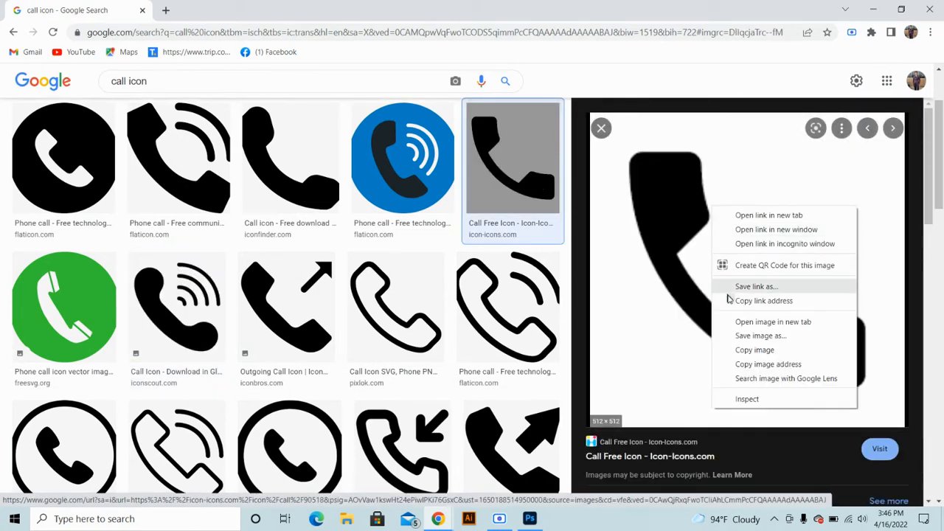
pyautogui.click(755, 349)
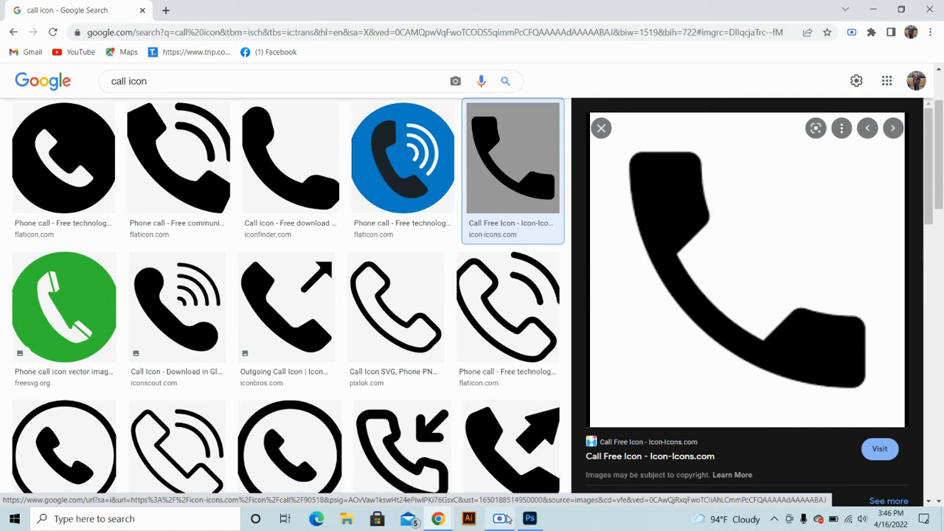
pyautogui.click(529, 518)
pyautogui.hotkey('ctrl', 'v')
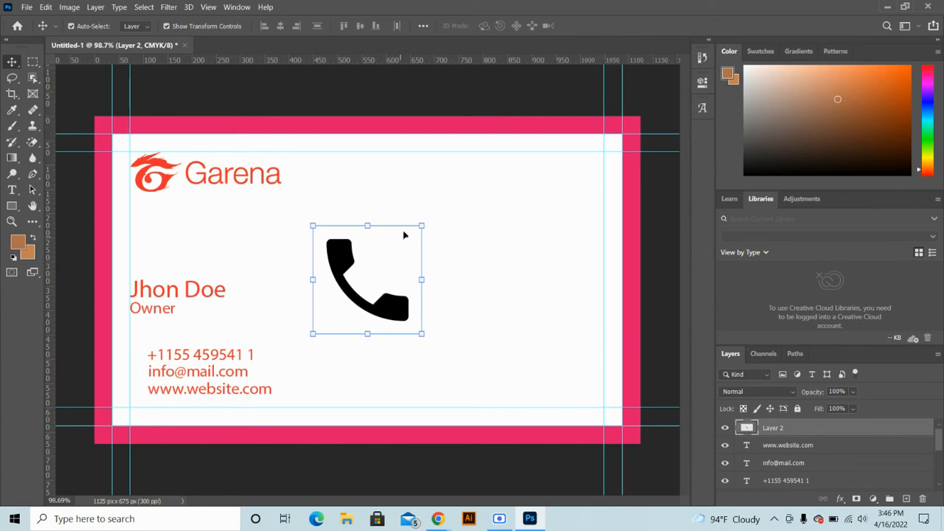
# Shrink the phone icon to about 74 px and move it beside the phone number
pyautogui.moveTo(422, 225); pyautogui.dragTo(337, 312)
pyautogui.click(609, 26)
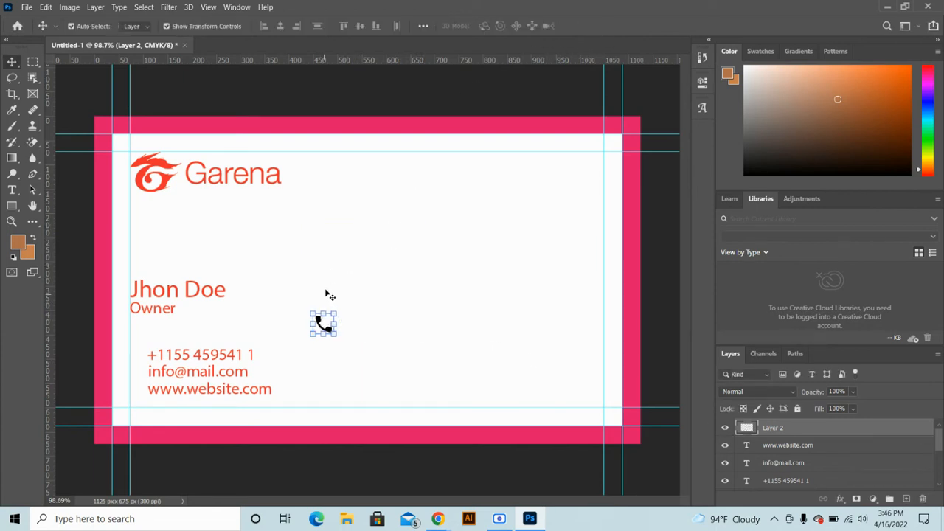
pyautogui.click(321, 325)
pyautogui.moveTo(322, 325); pyautogui.dragTo(143, 355)
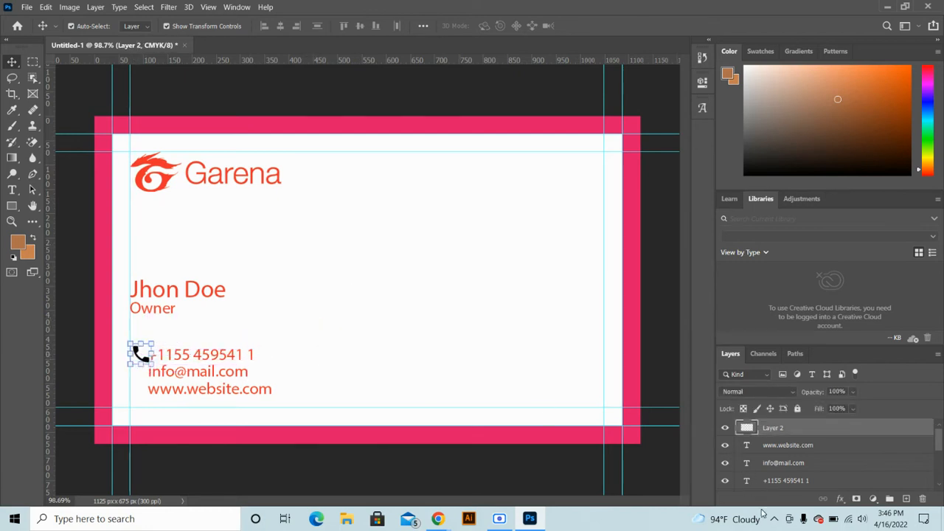
# Cancel a trial Color Overlay so the icon stays black, and return it mid-card
pyautogui.click(838, 499)
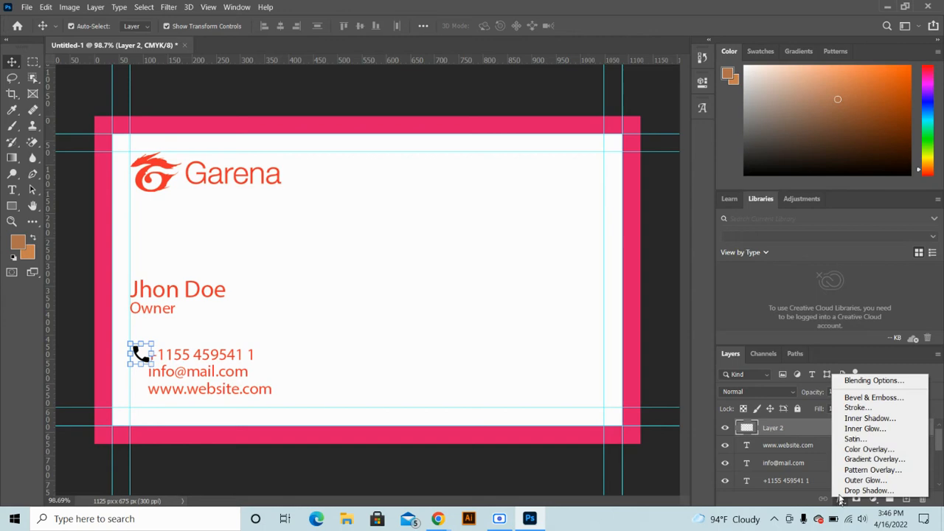
pyautogui.click(860, 451)
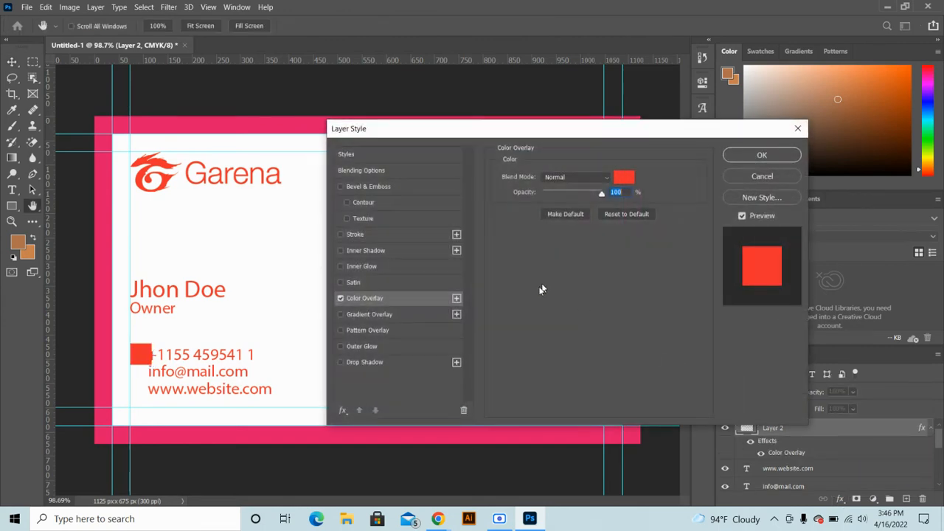
pyautogui.click(745, 176)
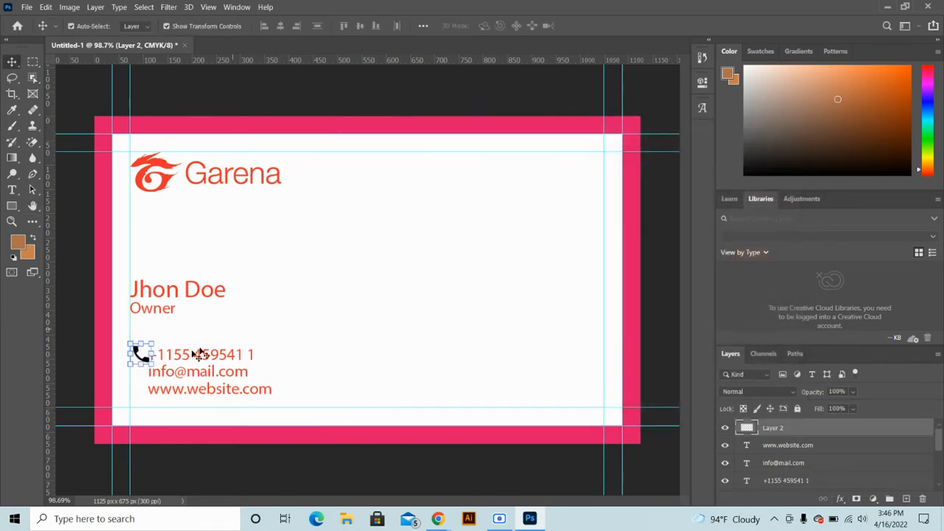
pyautogui.moveTo(140, 354); pyautogui.dragTo(427, 278)
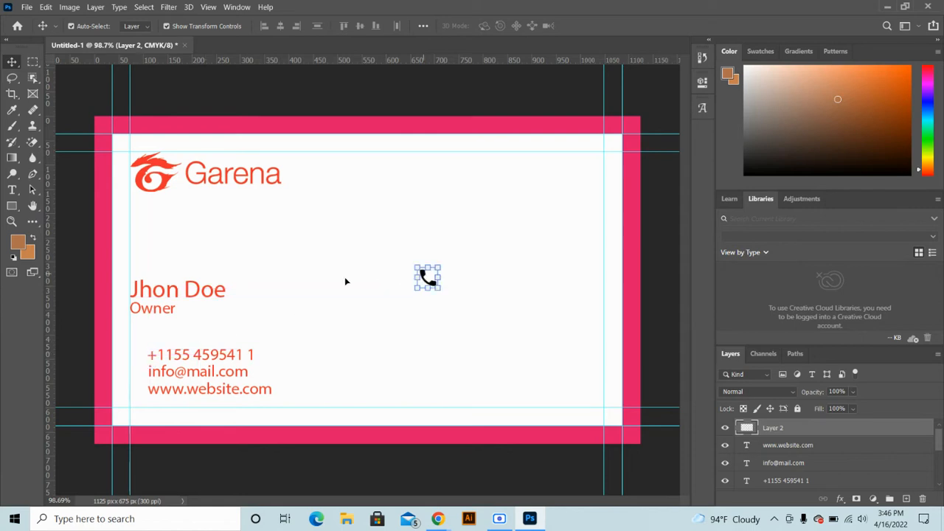
pyautogui.click(32, 141)
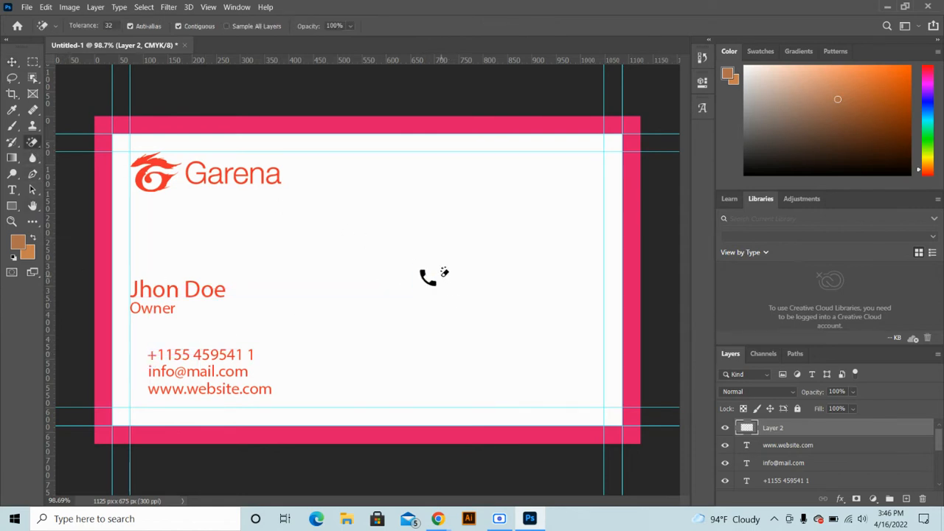
# Reselect the phone icon layer on the card with the Move tool
pyautogui.click(12, 61)
pyautogui.click(411, 317)
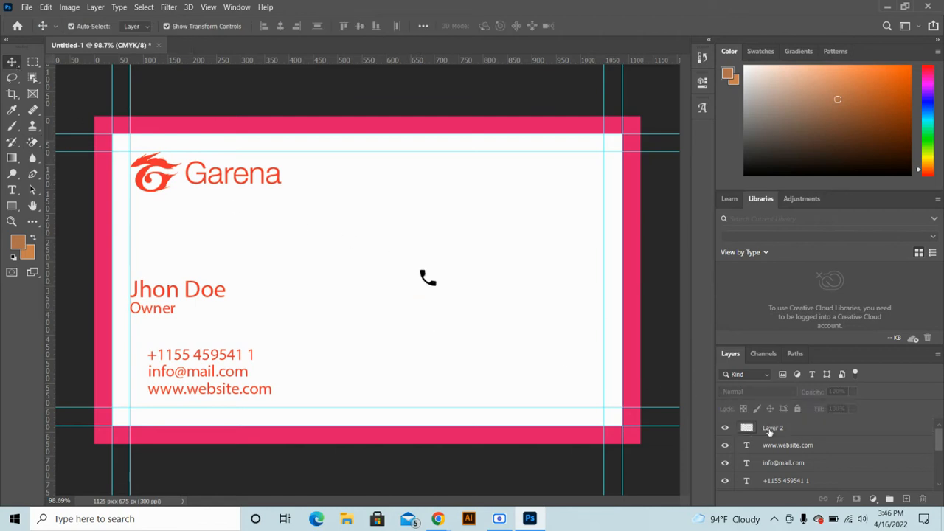
pyautogui.click(770, 430)
pyautogui.click(725, 429)
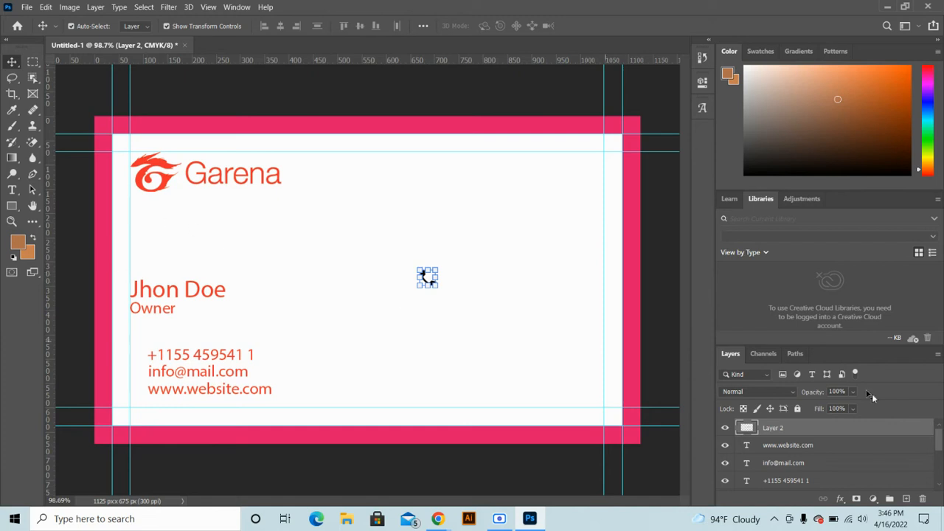
pyautogui.click(817, 446)
pyautogui.click(817, 463)
pyautogui.click(405, 287)
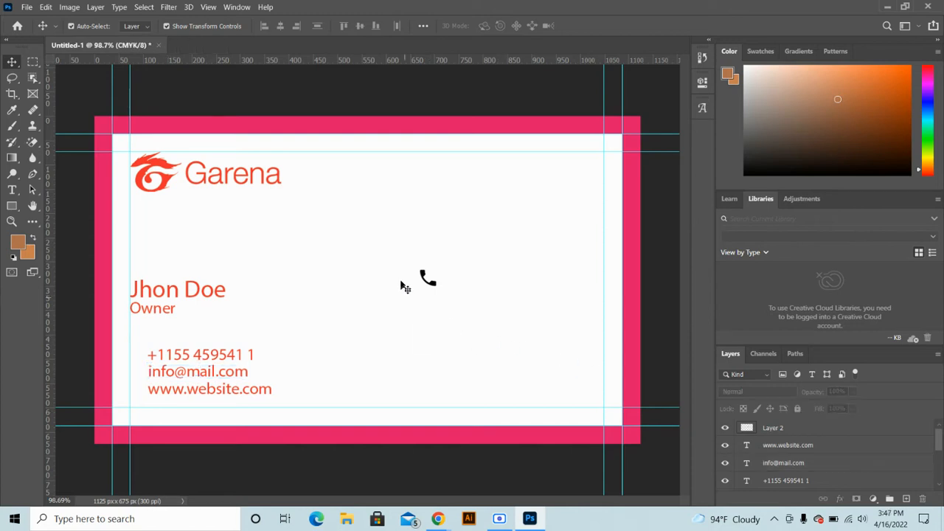
pyautogui.moveTo(405, 264); pyautogui.dragTo(472, 314)
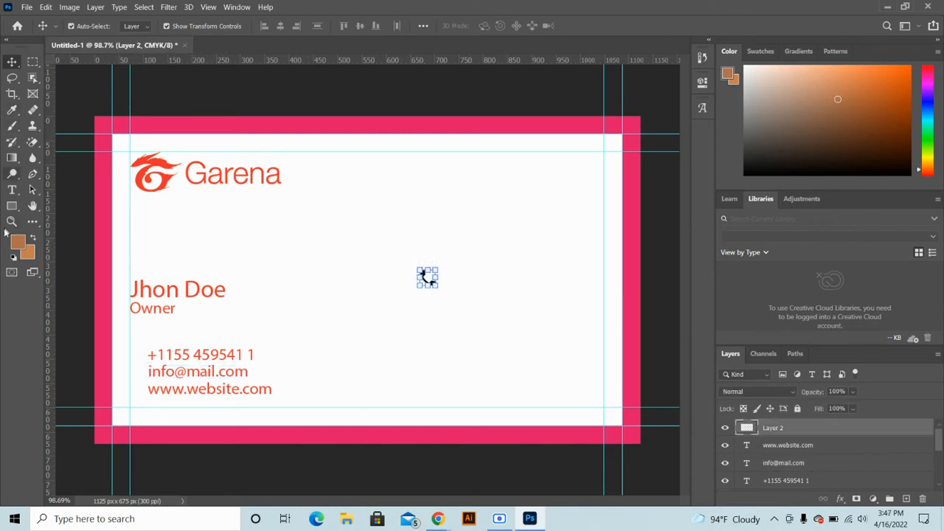
pyautogui.click(371, 293)
# Place the phone icon left of the phone number and give it a red Color Overlay
pyautogui.moveTo(428, 283); pyautogui.dragTo(138, 357)
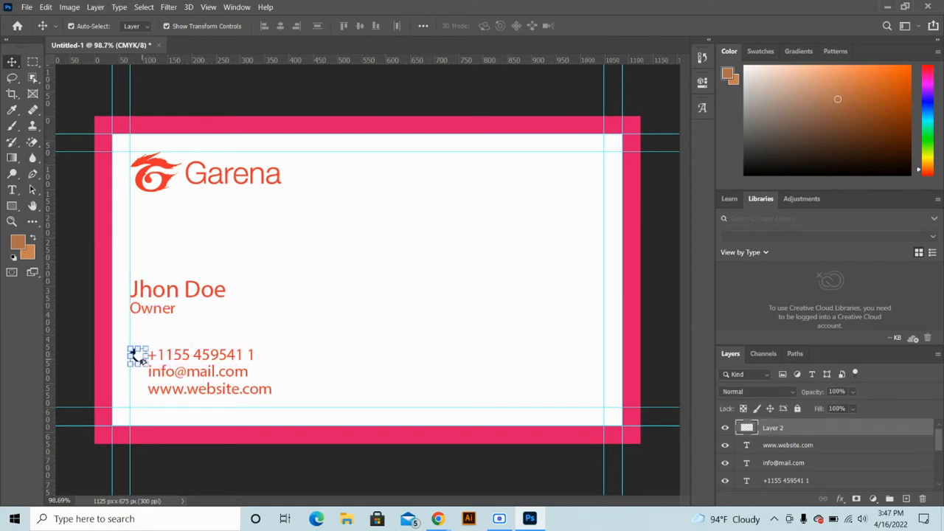
pyautogui.click(841, 502)
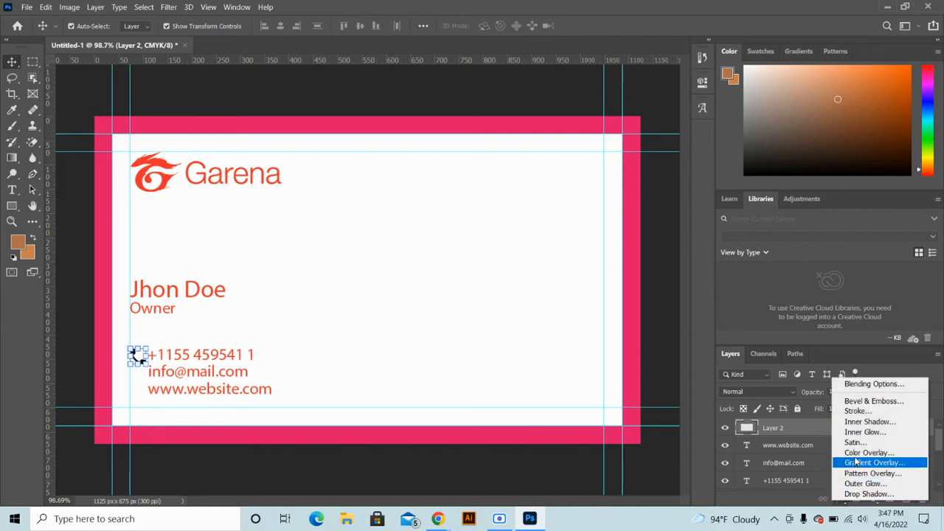
pyautogui.click(864, 453)
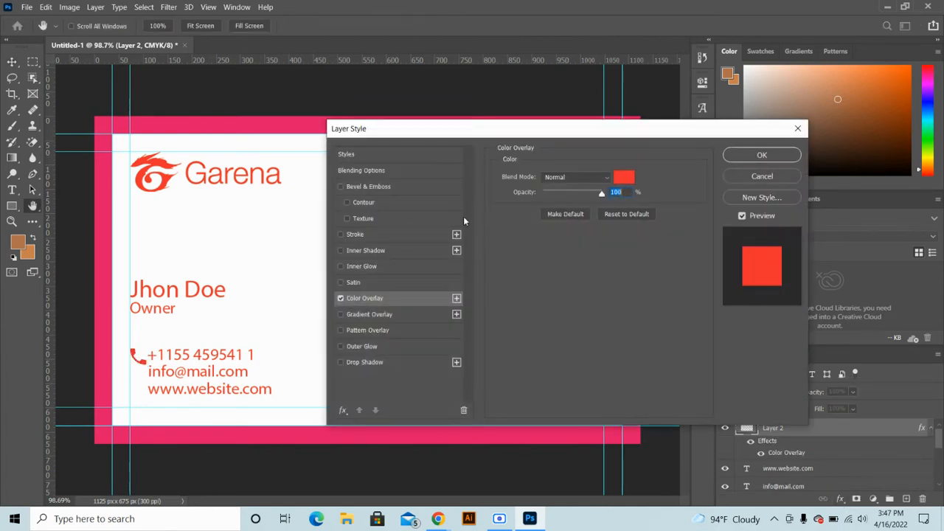
pyautogui.click(761, 156)
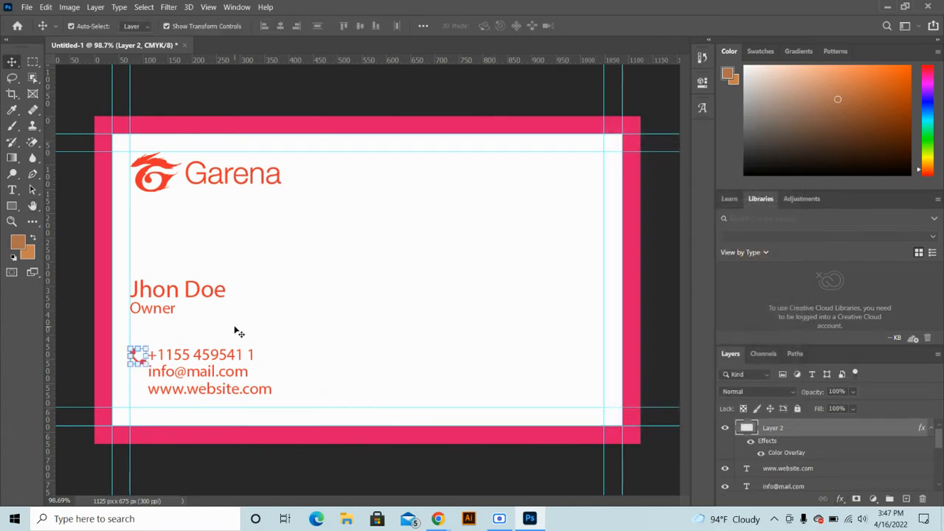
pyautogui.click(146, 361)
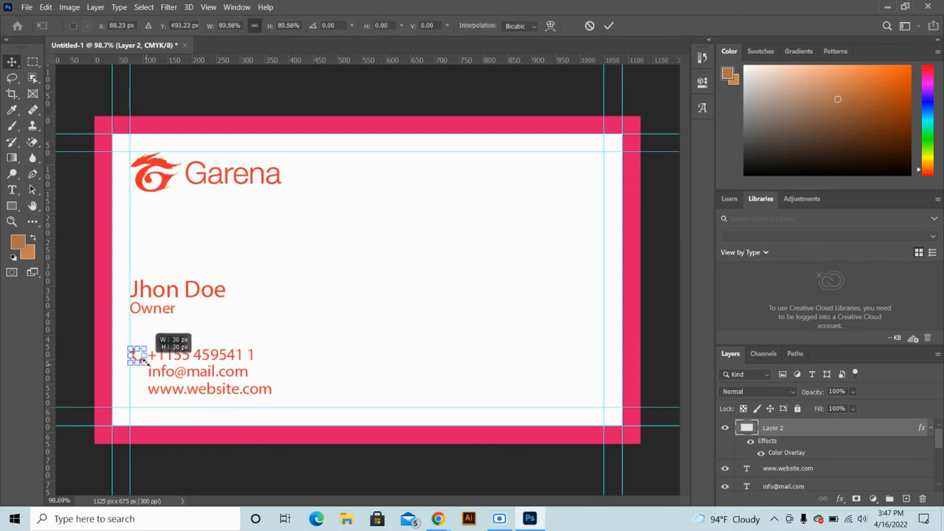
pyautogui.click(440, 290)
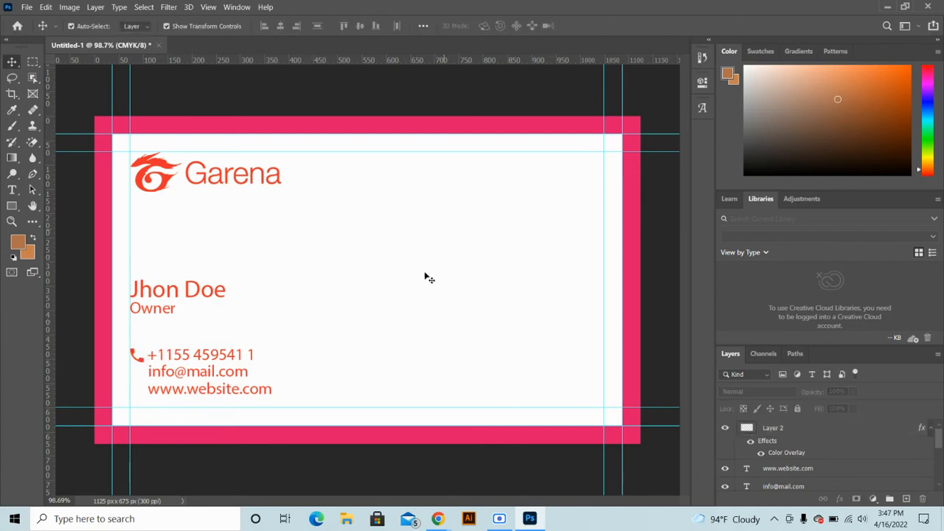
pyautogui.moveTo(439, 518)
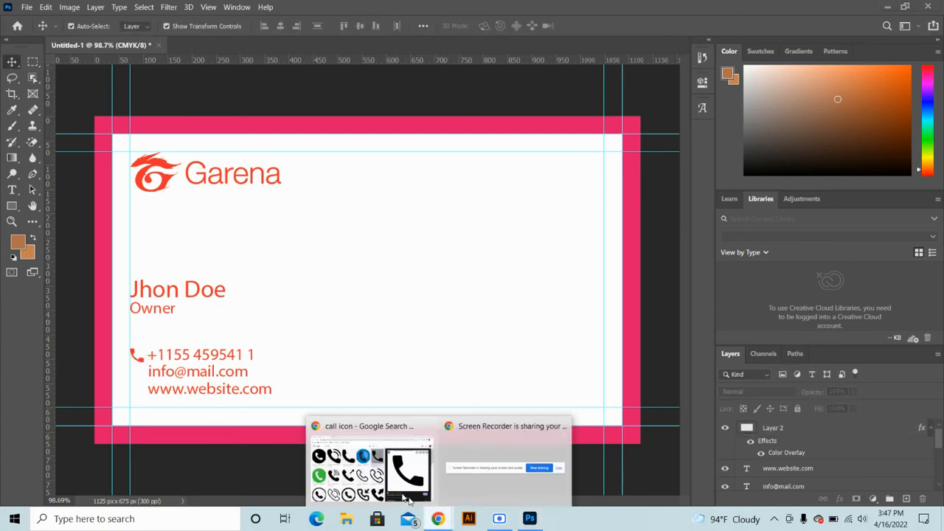
pyautogui.click(396, 457)
# Search Google Images for 'mail icon' and copy the solid black envelope image
pyautogui.moveTo(177, 81); pyautogui.dragTo(84, 81)
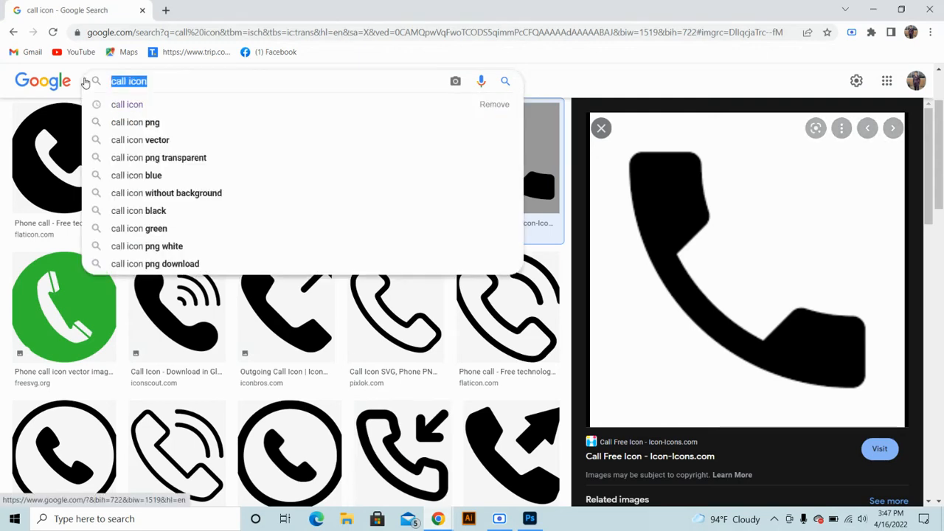
pyautogui.write('mail')
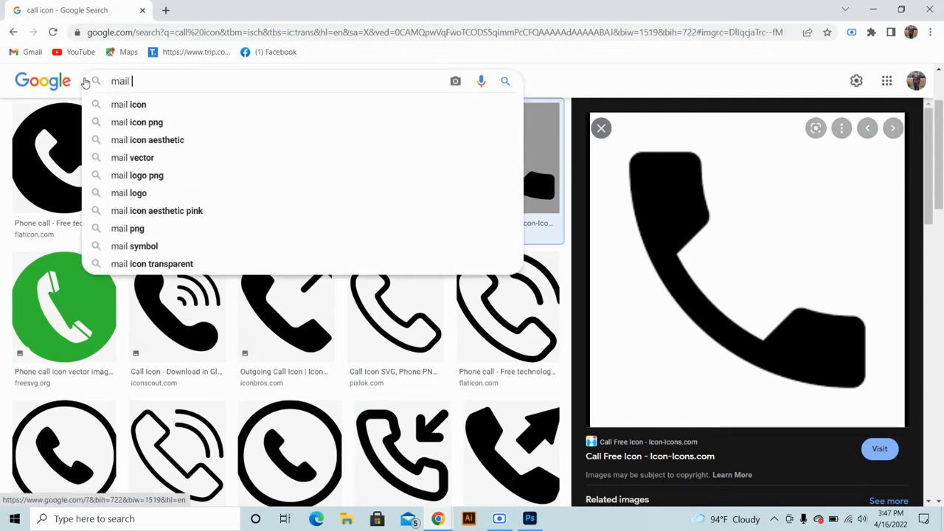
pyautogui.click(159, 110)
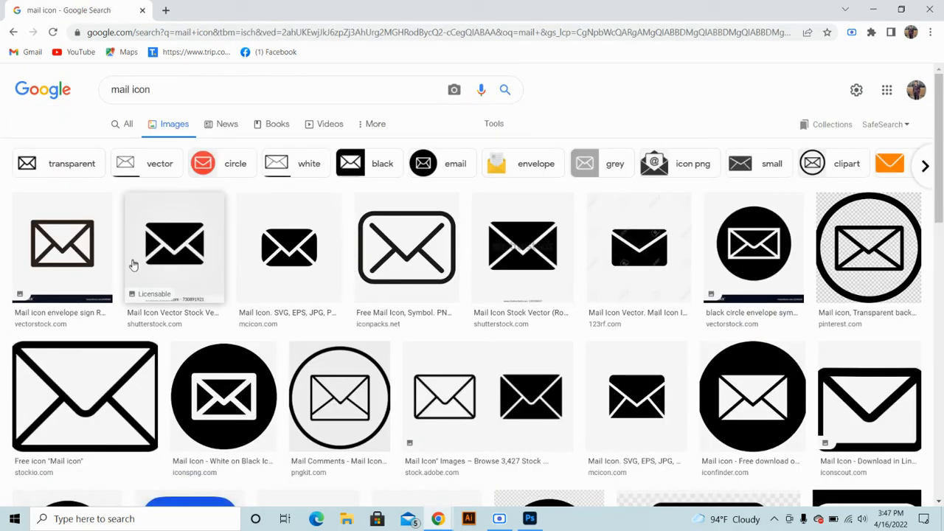
pyautogui.click(600, 397)
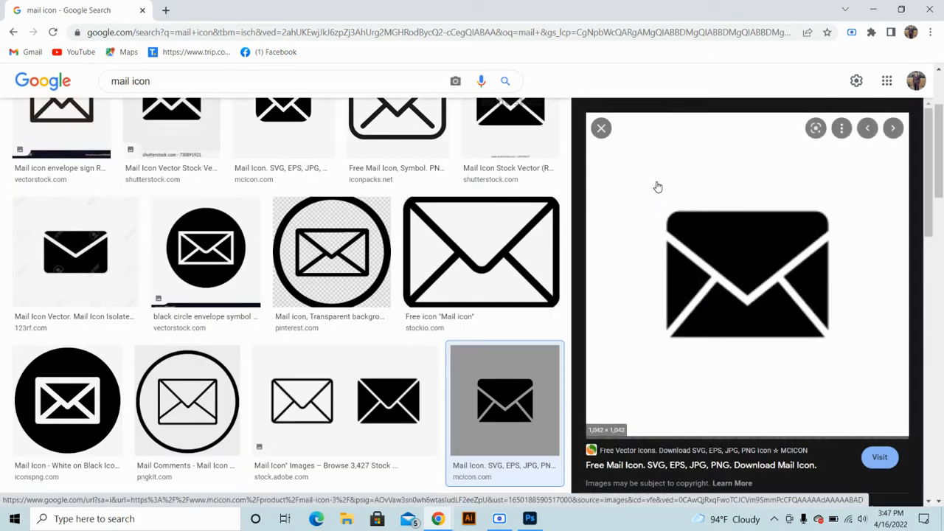
pyautogui.rightClick(658, 185)
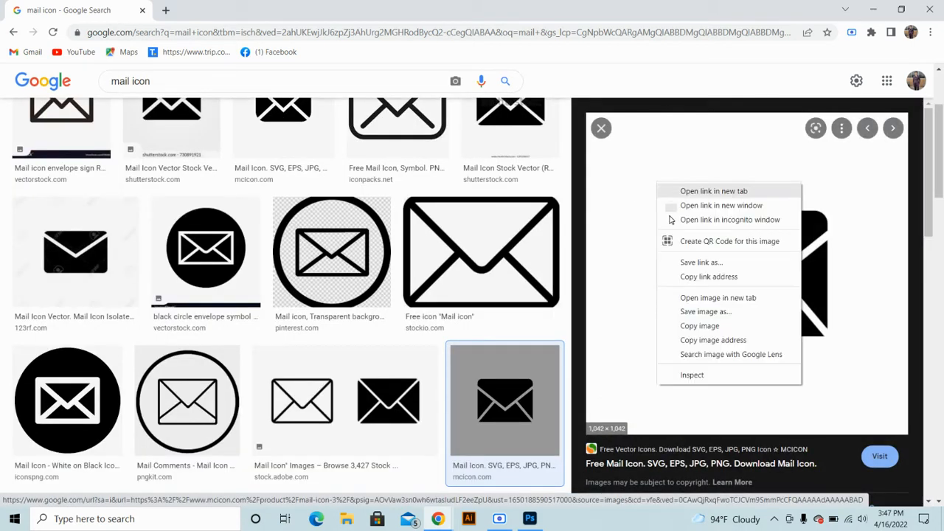
pyautogui.click(686, 326)
pyautogui.click(530, 519)
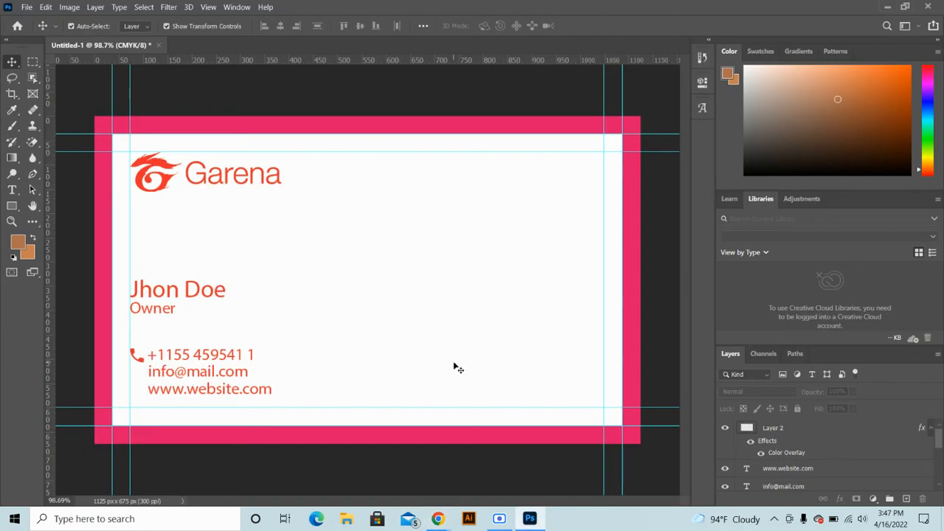
# Paste the envelope and scale it down to about 30%, moving it onto the card
pyautogui.hotkey('ctrl', 'v')
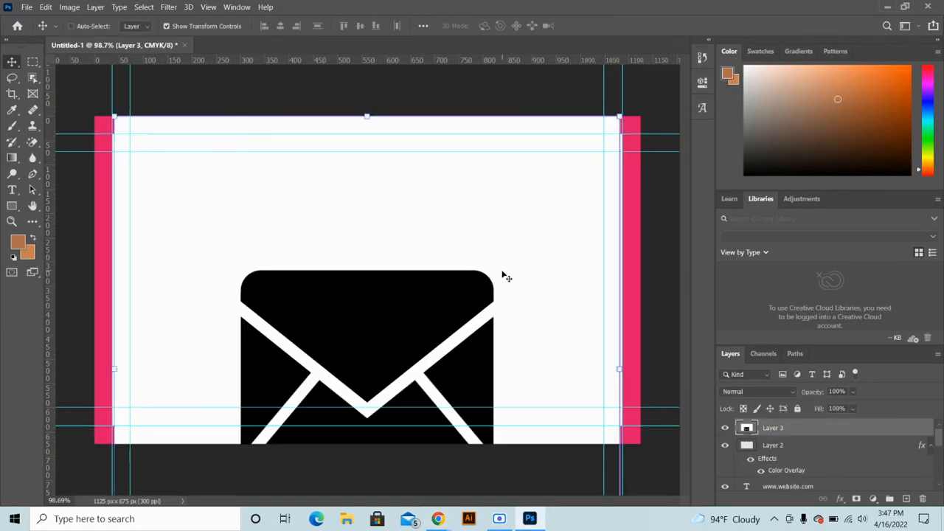
pyautogui.hotkey('ctrl', 't')
pyautogui.moveTo(619, 118); pyautogui.dragTo(424, 379)
pyautogui.moveTo(318, 388); pyautogui.dragTo(476, 196)
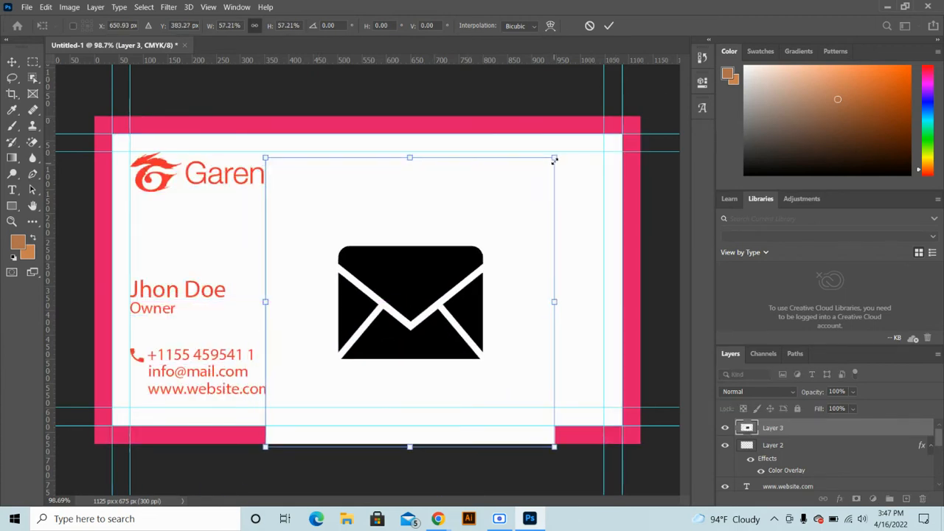
pyautogui.moveTo(554, 159); pyautogui.dragTo(413, 320)
pyautogui.moveTo(380, 392); pyautogui.dragTo(464, 270)
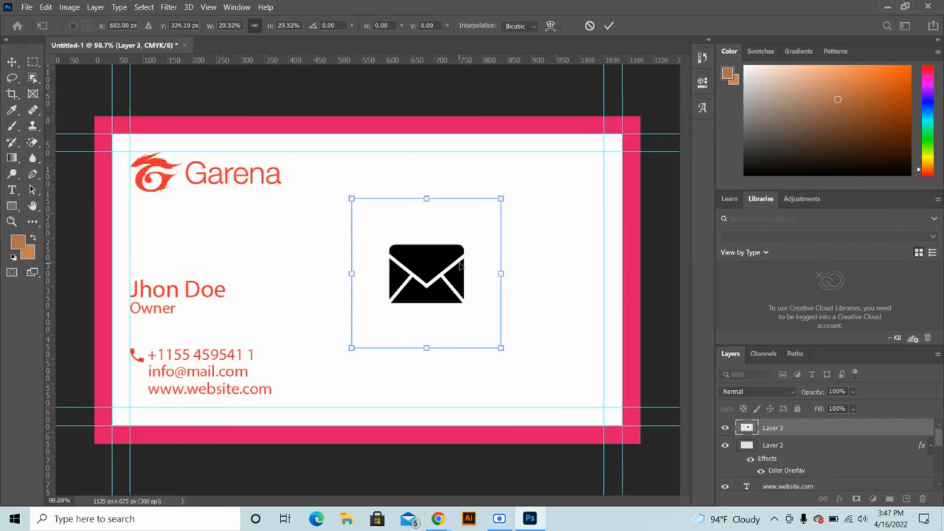
pyautogui.press('Return')
pyautogui.click(572, 273)
pyautogui.click(452, 278)
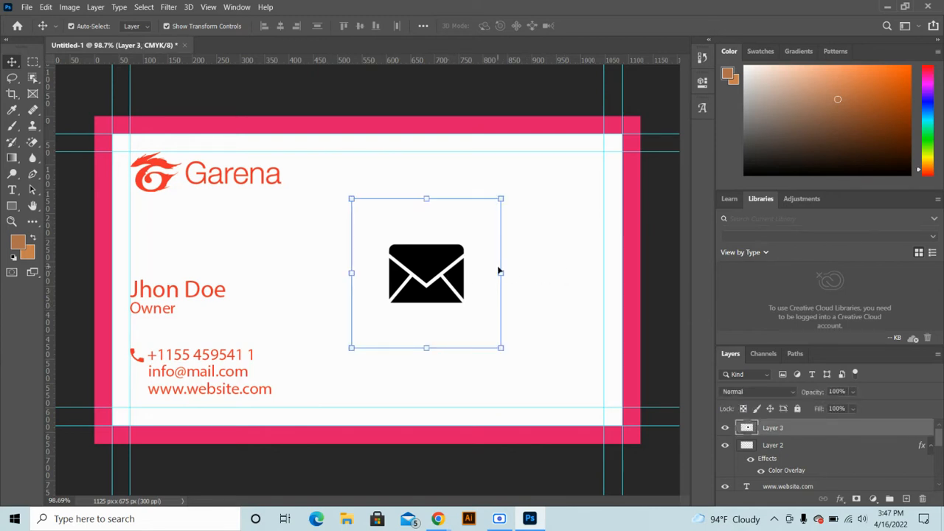
# Scale the envelope down again to small icon size
pyautogui.hotkey('ctrl', 't')
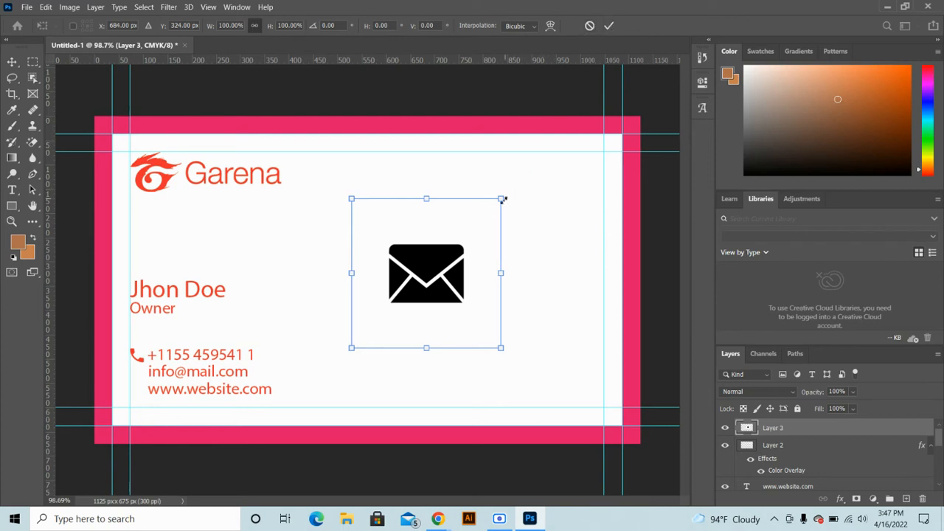
pyautogui.moveTo(502, 199); pyautogui.dragTo(411, 289)
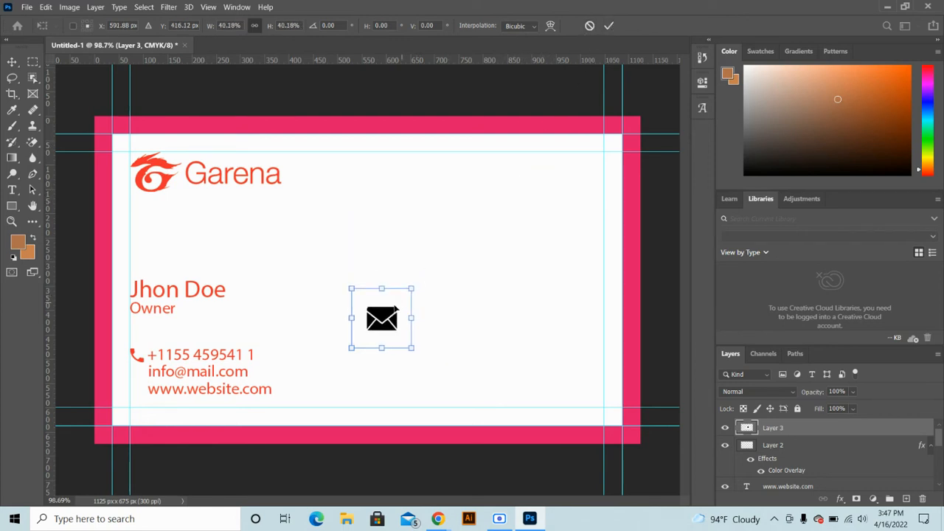
pyautogui.click(608, 26)
pyautogui.click(32, 142)
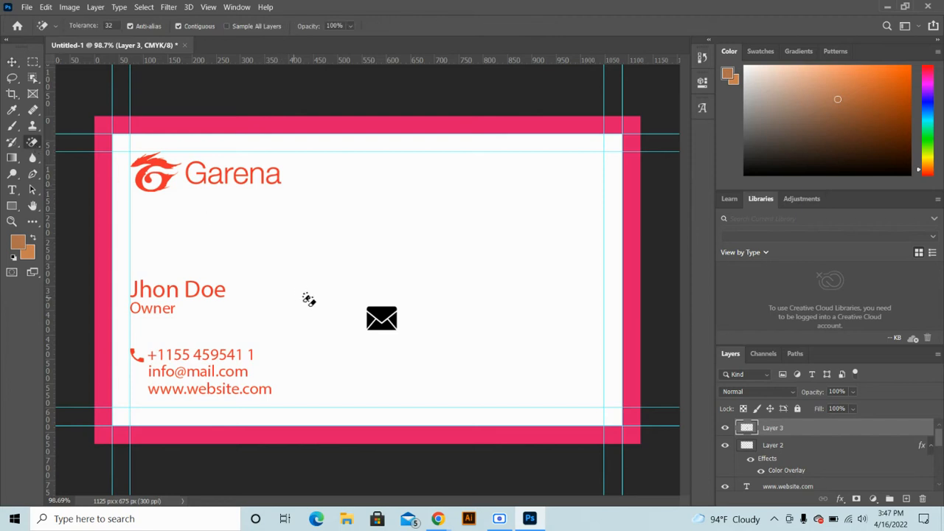
pyautogui.click(12, 62)
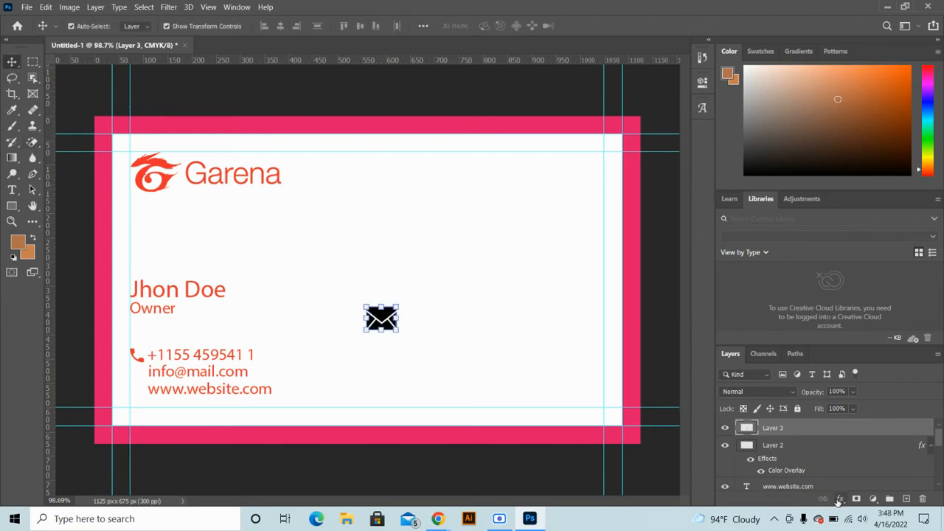
# Give the envelope a red Color Overlay, shrink it to 44%, and place it before the e-mail line
pyautogui.click(838, 499)
pyautogui.click(861, 451)
pyautogui.click(761, 156)
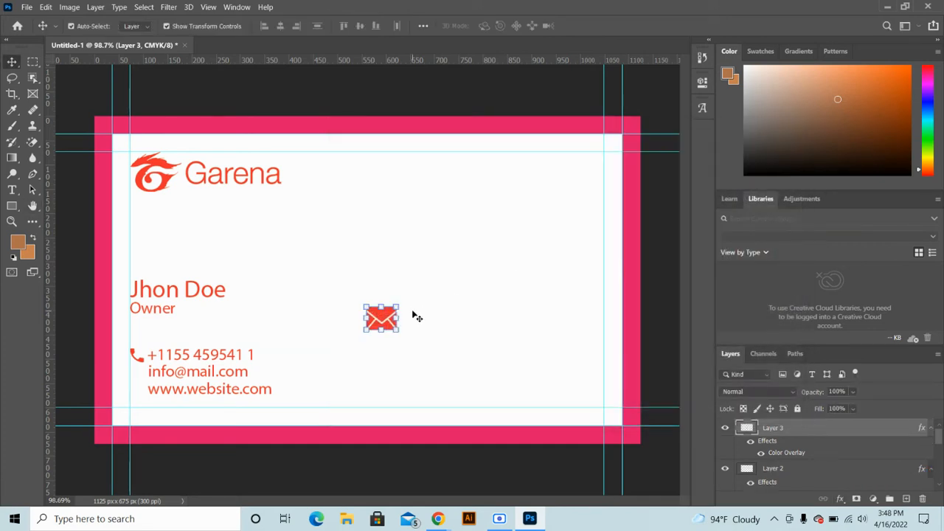
pyautogui.moveTo(398, 306); pyautogui.dragTo(381, 320)
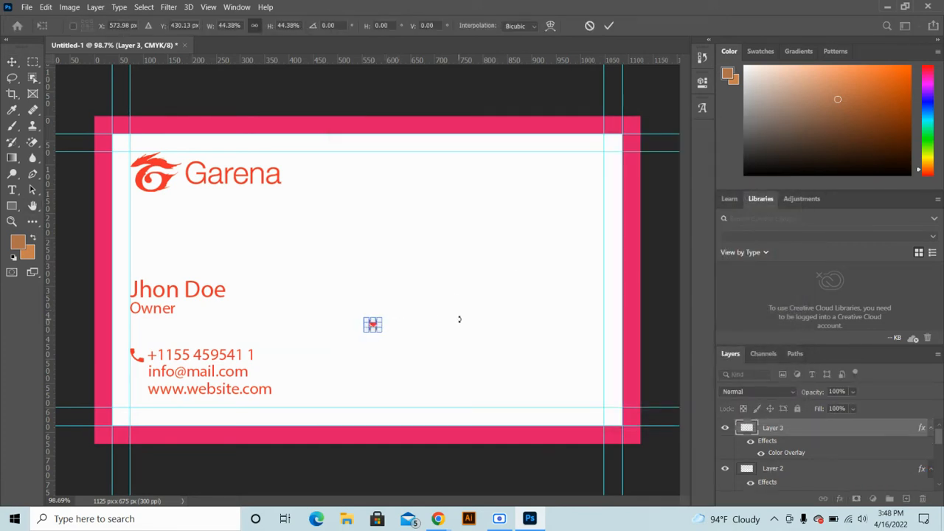
pyautogui.click(607, 25)
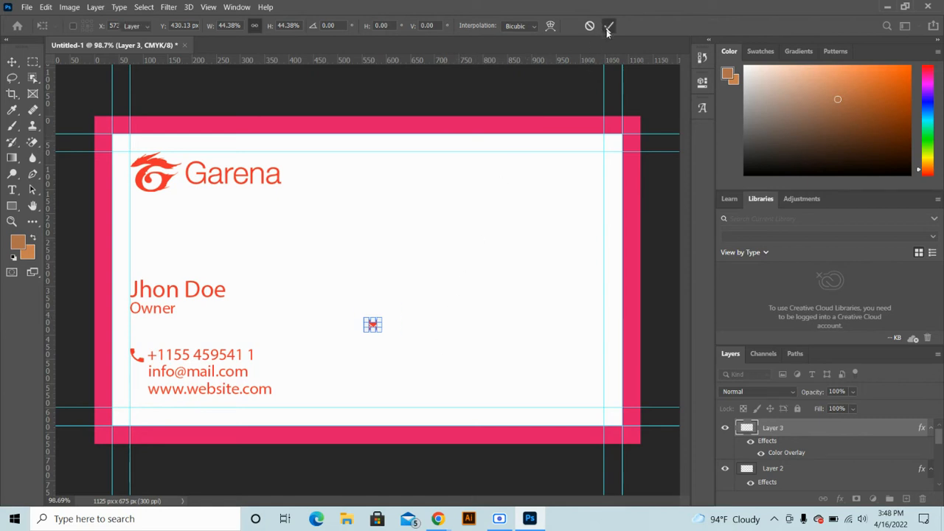
pyautogui.moveTo(373, 331); pyautogui.dragTo(291, 370)
pyautogui.moveTo(158, 393); pyautogui.dragTo(139, 376)
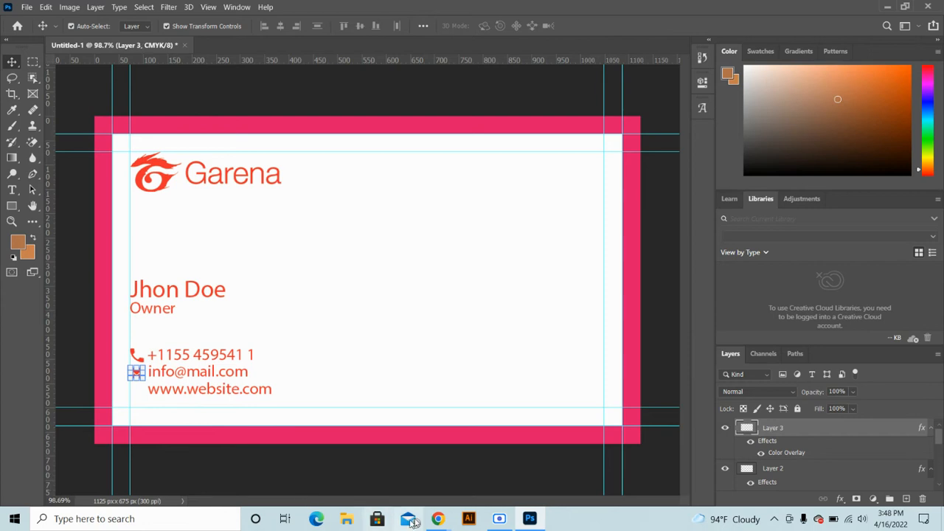
# Search Google Images for 'web icon', copy the black globe, and paste it into the card
pyautogui.moveTo(438, 519)
pyautogui.click(368, 442)
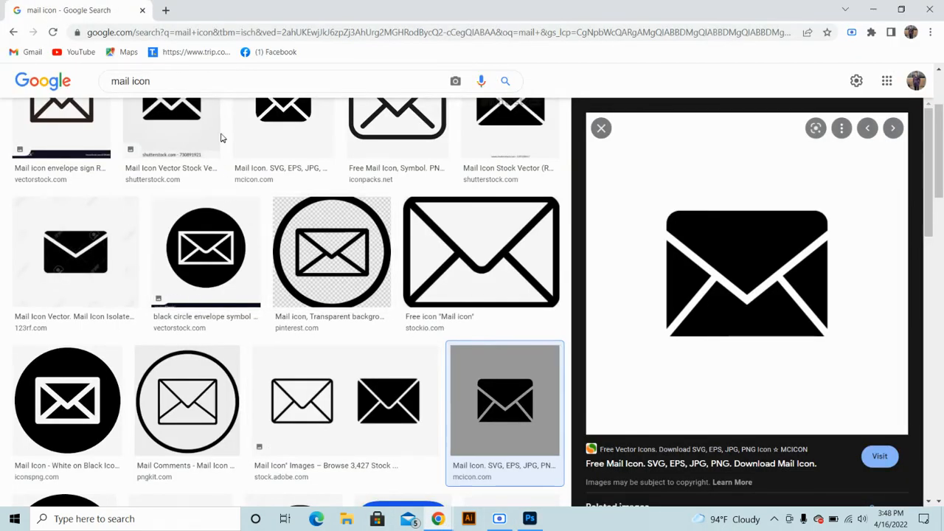
pyautogui.click(103, 78)
pyautogui.write('web')
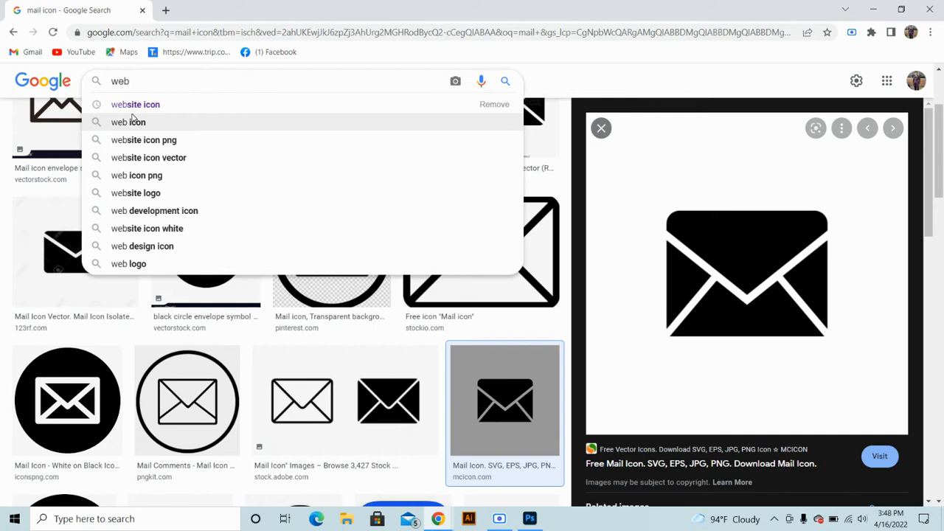
pyautogui.click(131, 120)
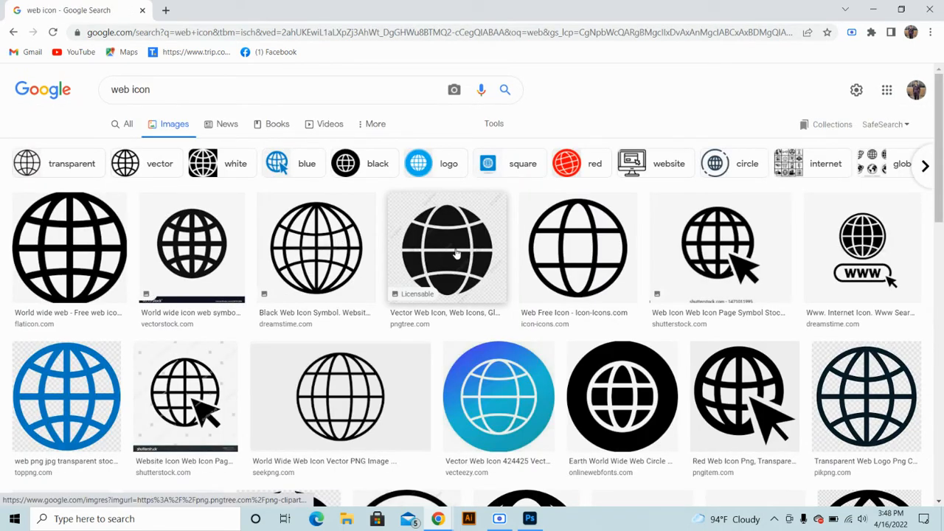
pyautogui.click(458, 251)
pyautogui.rightClick(685, 225)
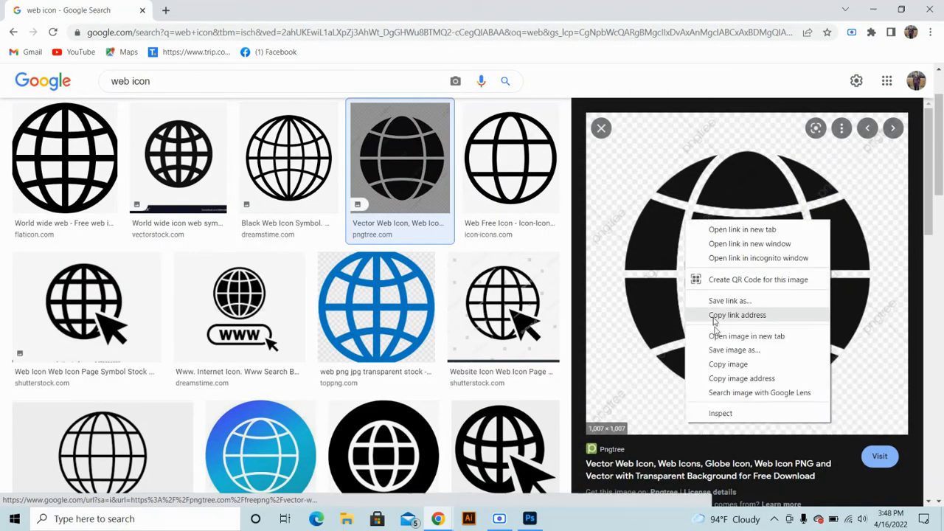
pyautogui.click(719, 361)
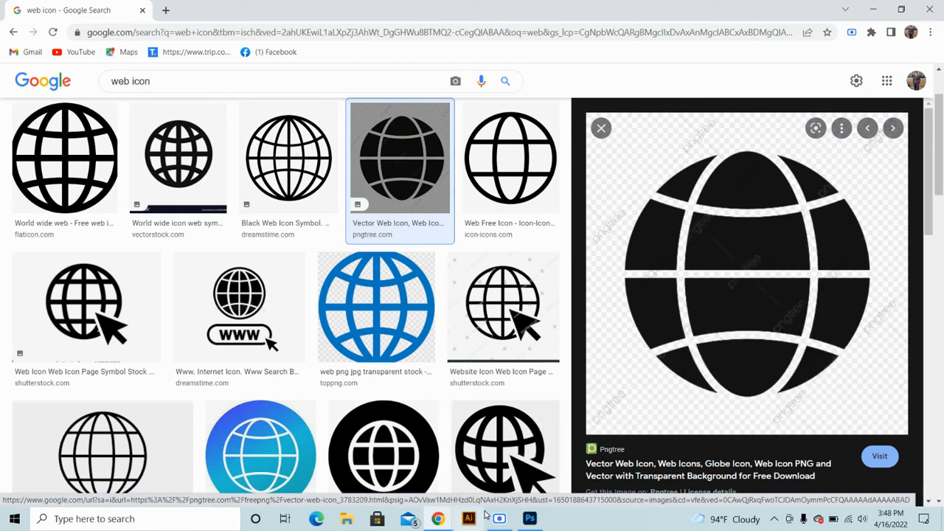
pyautogui.click(530, 518)
pyautogui.hotkey('ctrl', 'v')
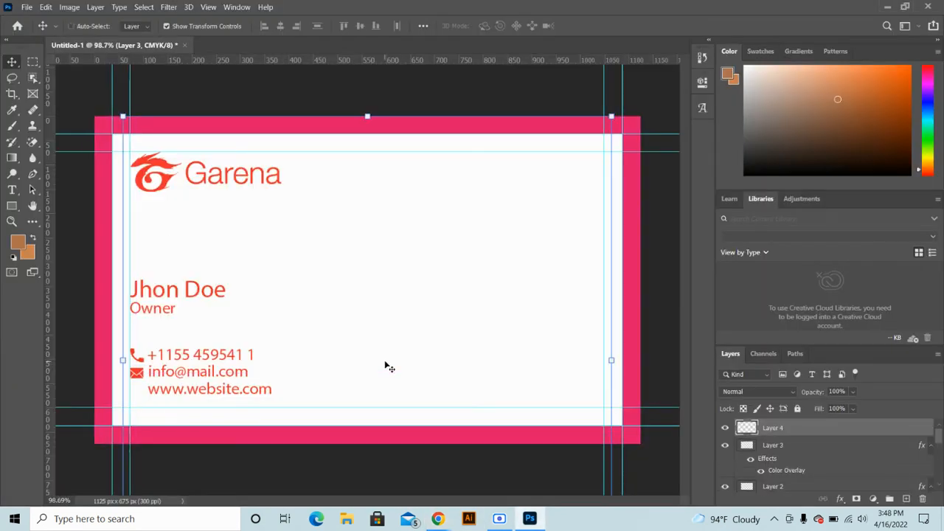
# Shrink the globe and erase its checkered background with the Magic Eraser
pyautogui.moveTo(613, 364); pyautogui.dragTo(404, 326)
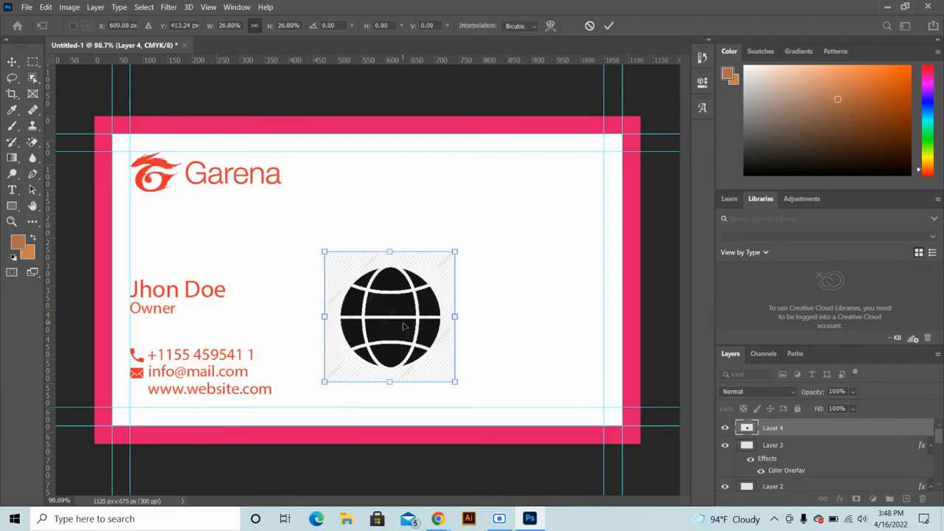
pyautogui.press('Return')
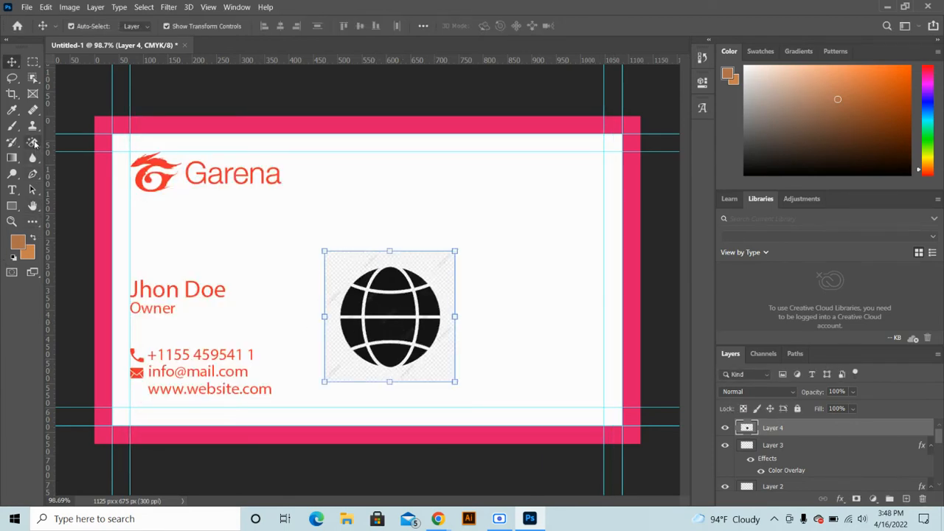
pyautogui.click(33, 143)
pyautogui.click(438, 261)
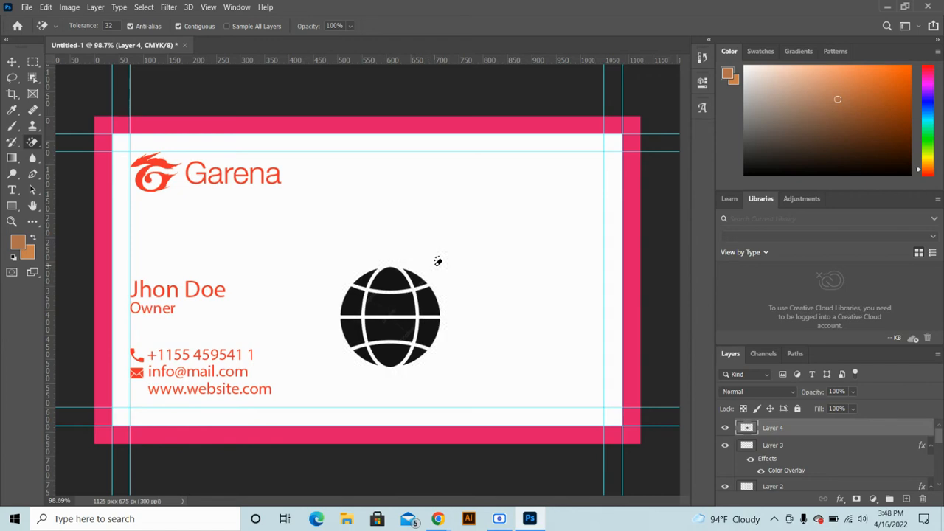
pyautogui.scroll(5, 365, 321)
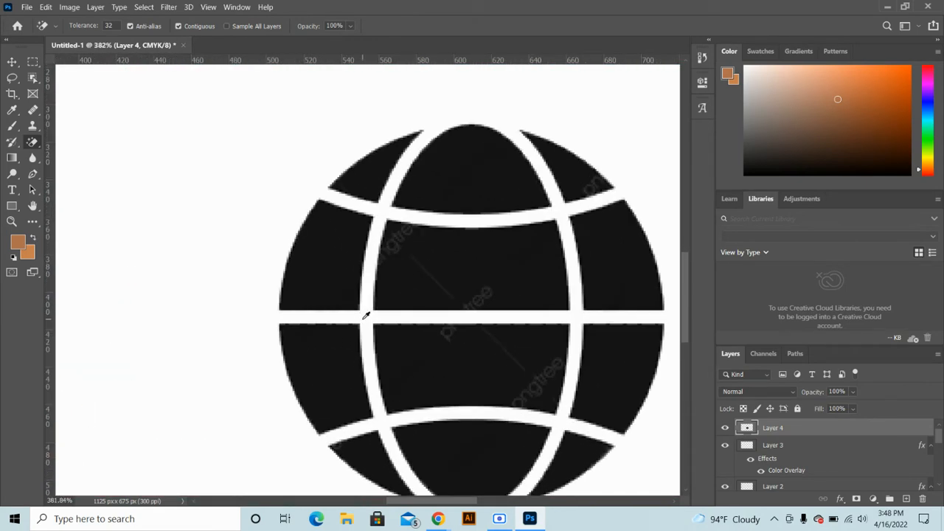
pyautogui.scroll(-2, 366, 321)
pyautogui.scroll(-4, 366, 320)
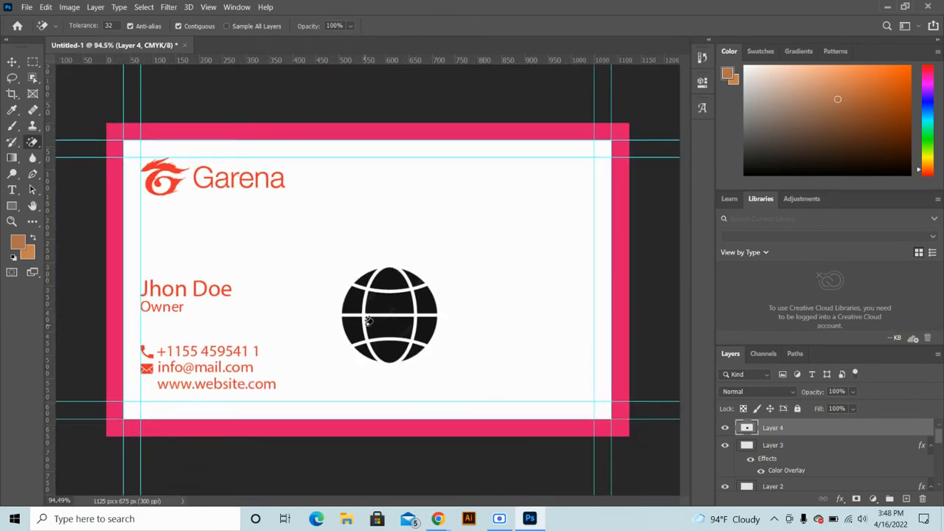
pyautogui.press('v')
pyautogui.click(838, 499)
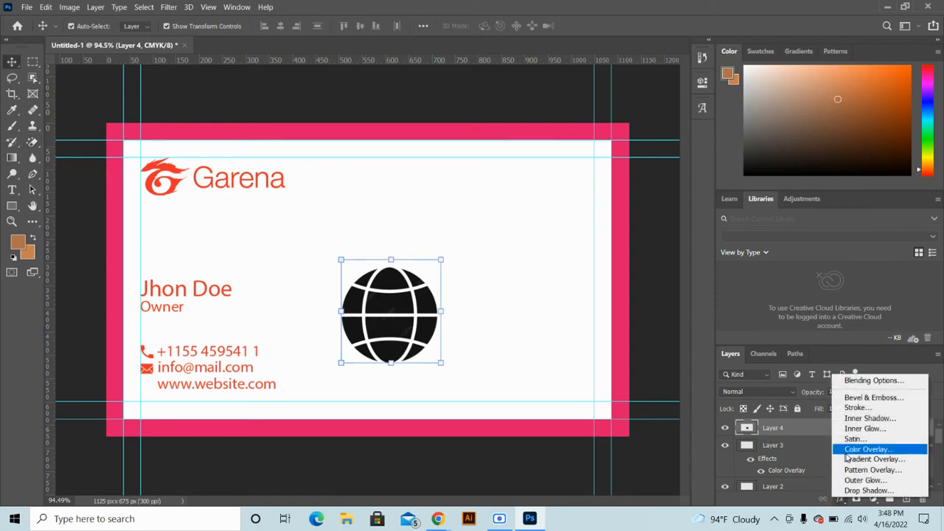
pyautogui.click(843, 447)
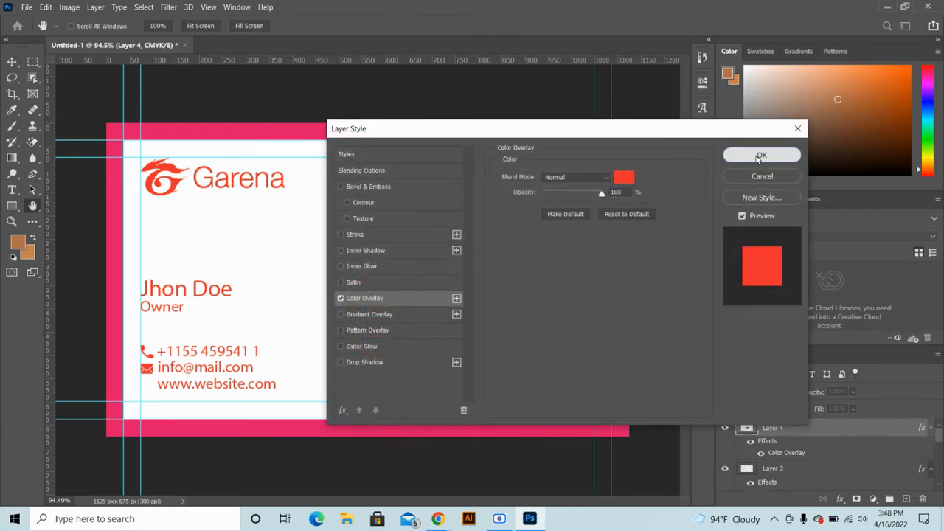
pyautogui.click(761, 155)
pyautogui.moveTo(441, 256); pyautogui.dragTo(146, 388)
pyautogui.press('Return')
# Shift the three contact lines slightly to the right
pyautogui.scroll(5, 146, 389)
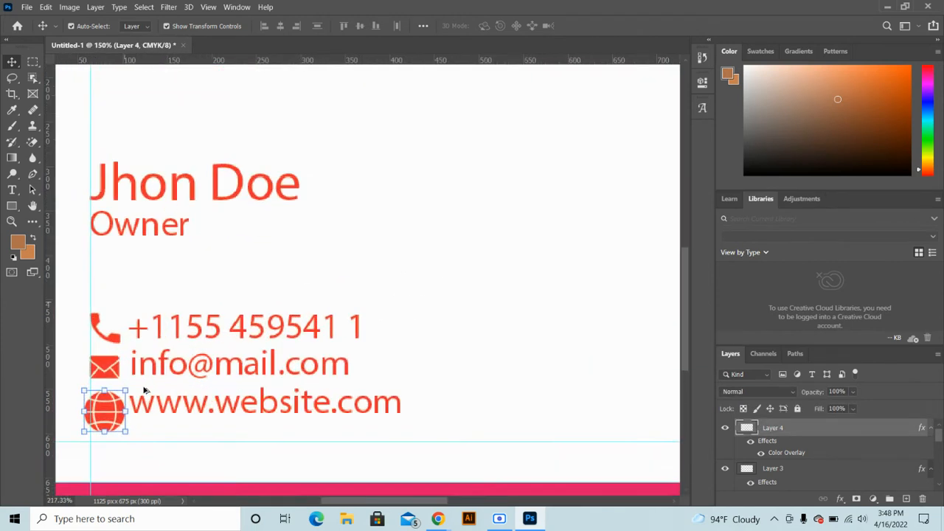
pyautogui.moveTo(406, 227); pyautogui.dragTo(382, 379)
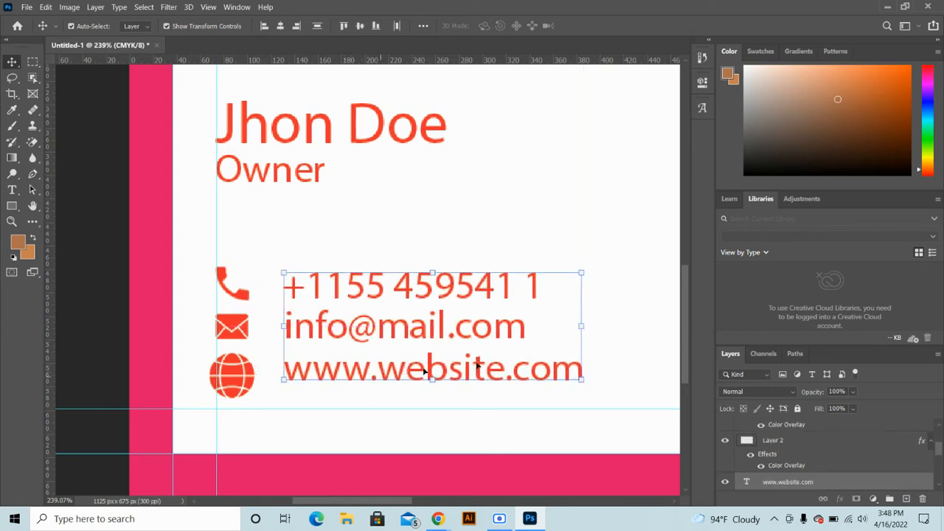
pyautogui.doubleClick(745, 482)
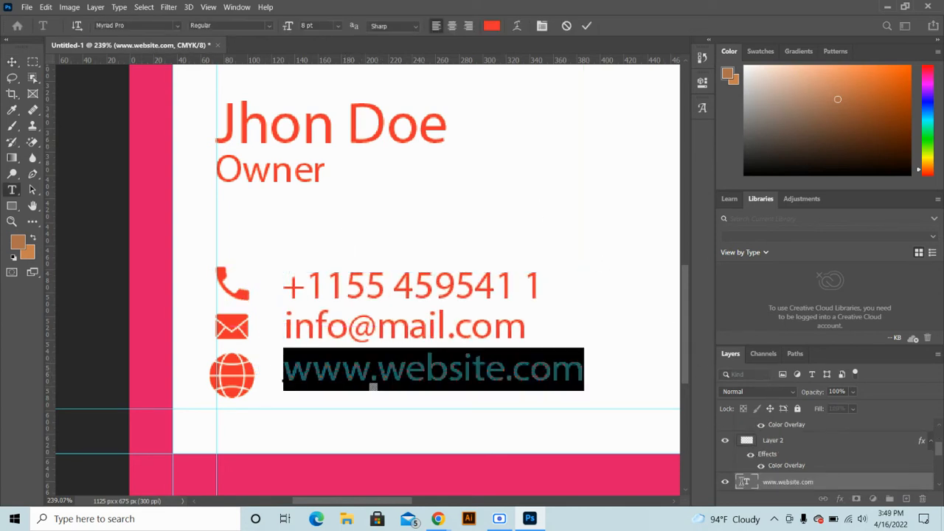
# Set the currently edited contact text to black and commit the edit
pyautogui.click(491, 26)
pyautogui.moveTo(439, 214); pyautogui.dragTo(436, 261)
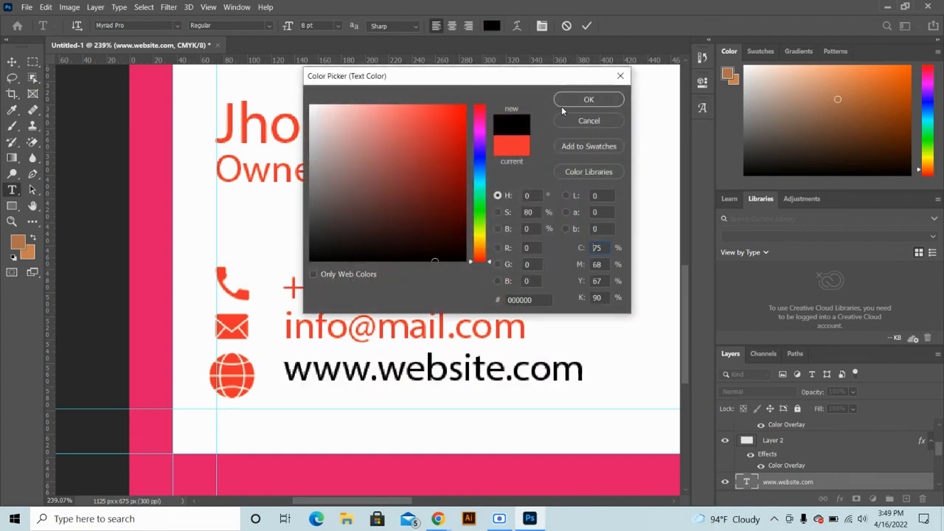
pyautogui.click(588, 100)
pyautogui.click(587, 26)
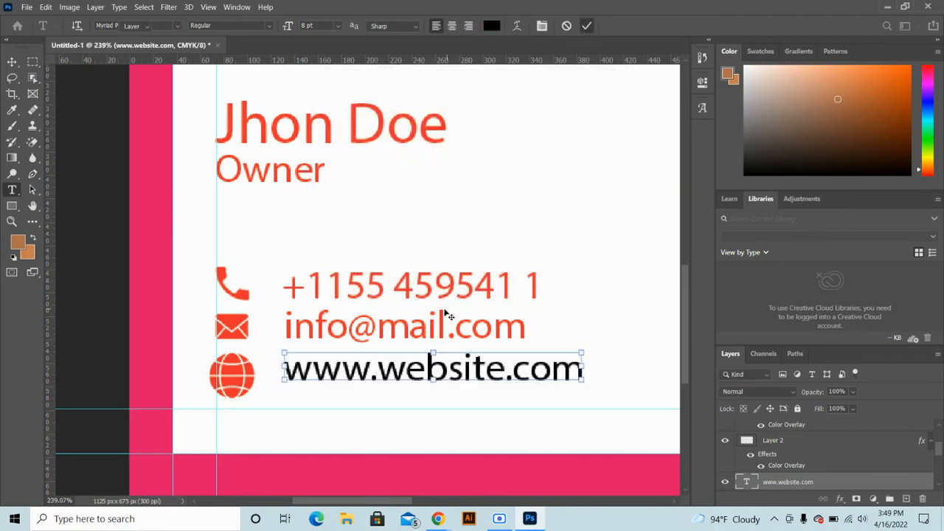
pyautogui.press('v')
pyautogui.click(435, 326)
pyautogui.doubleClick(437, 327)
pyautogui.click(491, 26)
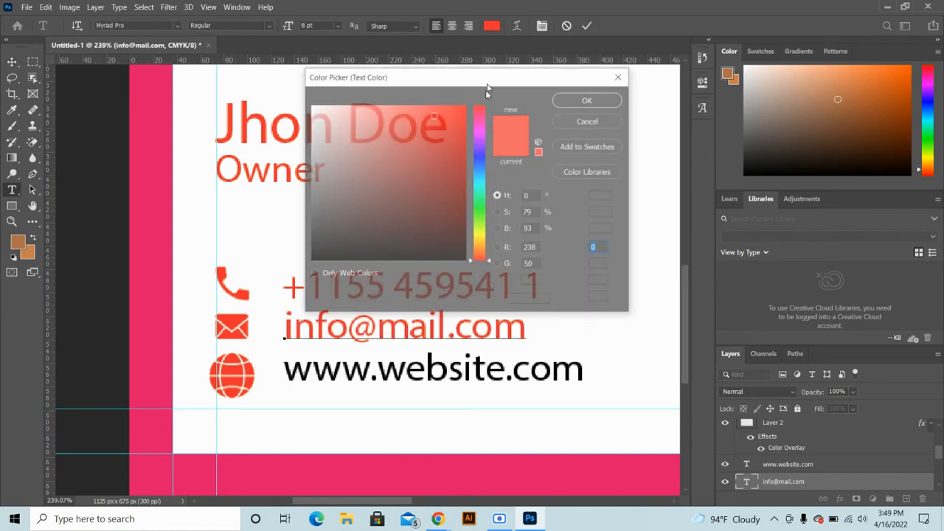
pyautogui.moveTo(456, 274); pyautogui.dragTo(458, 264)
pyautogui.click(589, 103)
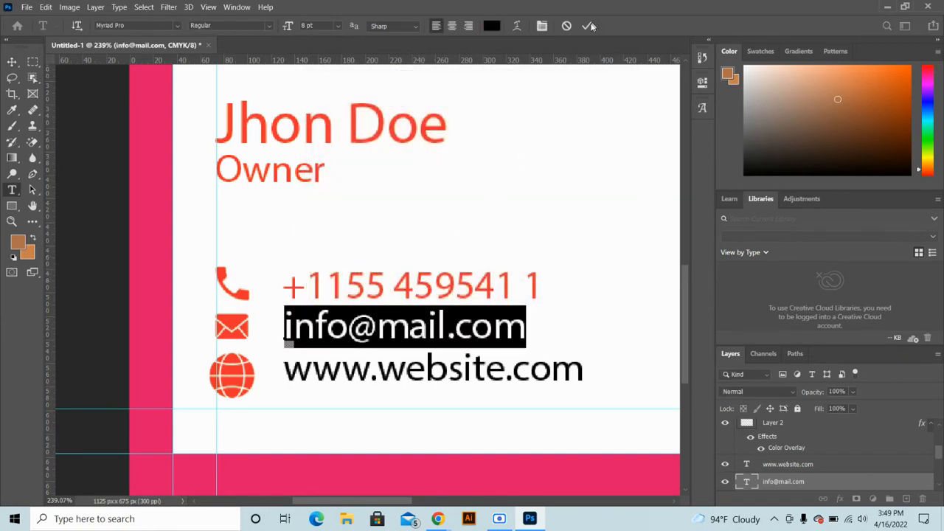
pyautogui.click(590, 26)
# Recolour the phone number text to black
pyautogui.press('v')
pyautogui.click(421, 284)
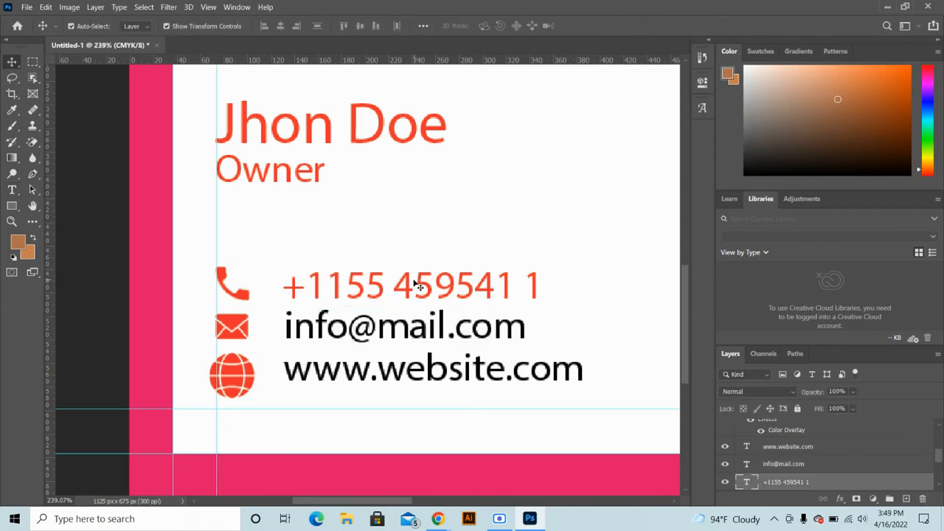
pyautogui.doubleClick(417, 285)
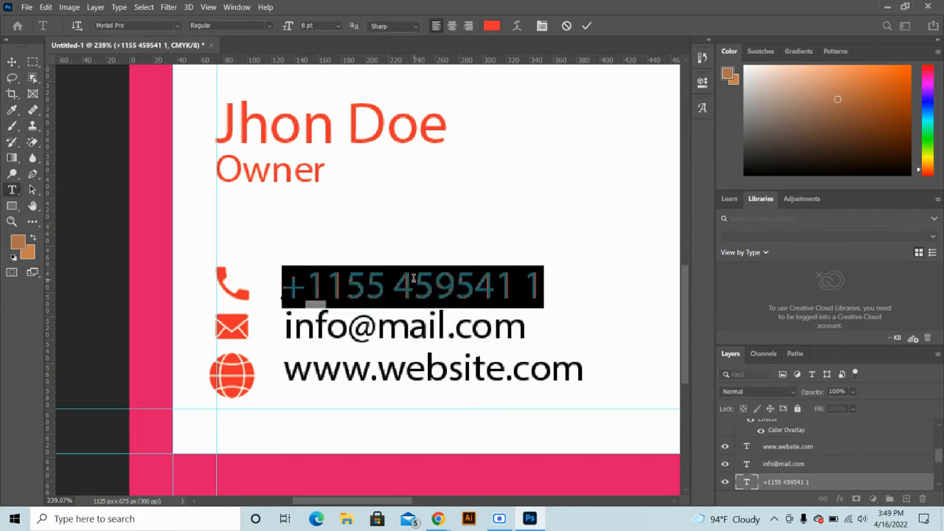
pyautogui.click(492, 27)
pyautogui.moveTo(447, 206); pyautogui.dragTo(451, 275)
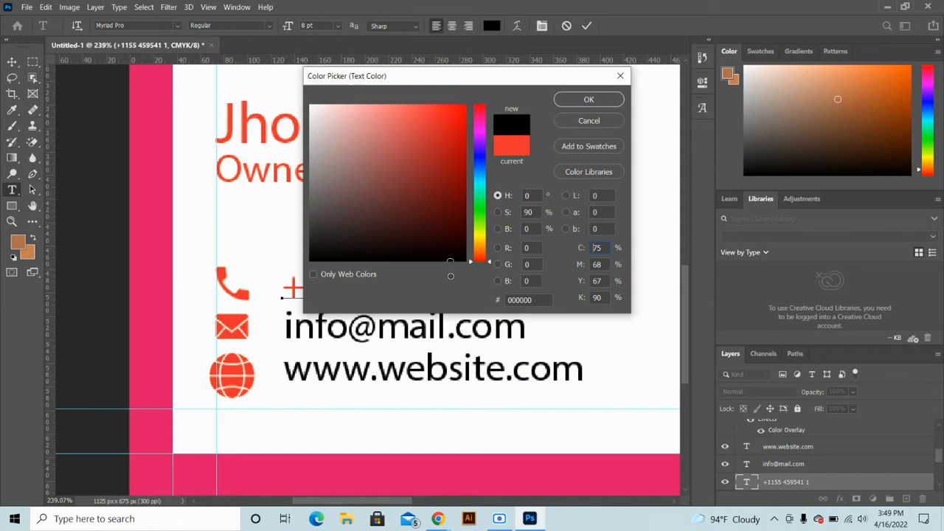
pyautogui.click(589, 100)
pyautogui.click(587, 26)
# Nudge and slightly resize the globe icon, then vertically centre it with the website text
pyautogui.press('v')
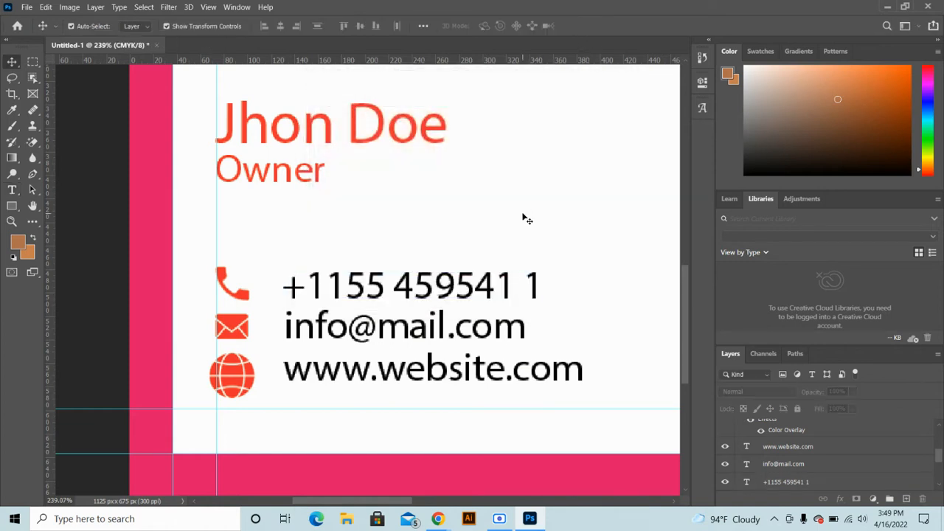
pyautogui.moveTo(240, 378)
pyautogui.mouseDown()
pyautogui.moveTo(244, 370)
pyautogui.moveTo(253, 391)
pyautogui.moveTo(247, 385)
pyautogui.mouseUp()
pyautogui.hotkey('ctrl', 't')
pyautogui.press('Return')
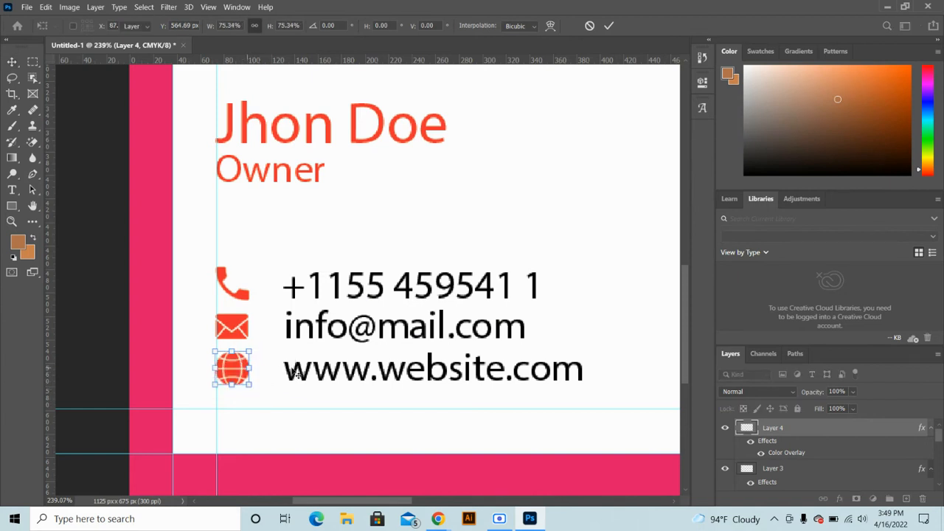
pyautogui.keyDown('shift'); pyautogui.click(316, 375); pyautogui.keyUp('shift')
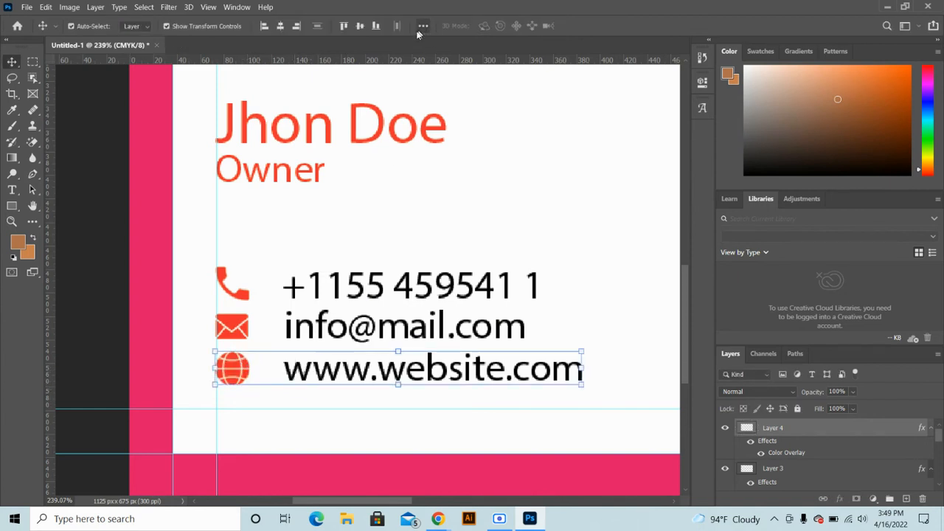
pyautogui.click(362, 27)
# Vertically centre the phone icon with its phone number, after selecting the envelope and e-mail pair
pyautogui.click(236, 325)
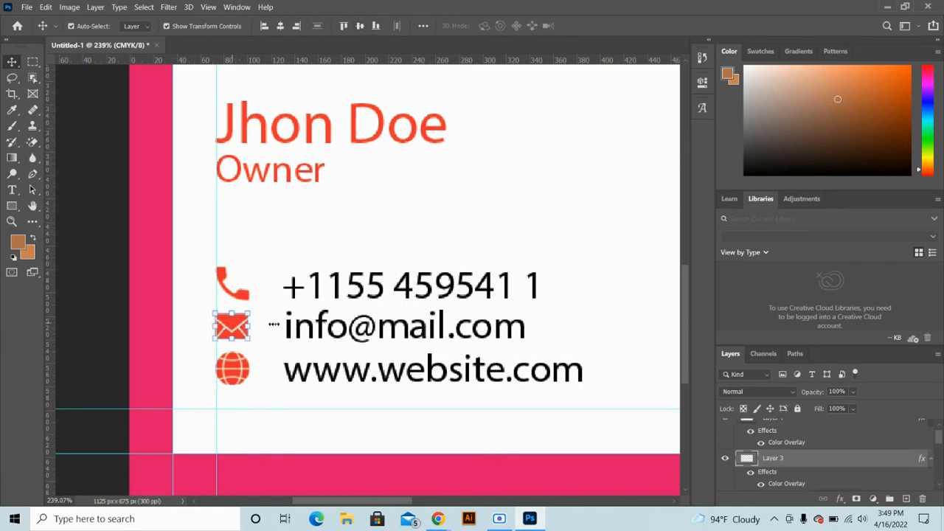
pyautogui.keyDown('shift'); pyautogui.click(293, 330); pyautogui.keyUp('shift')
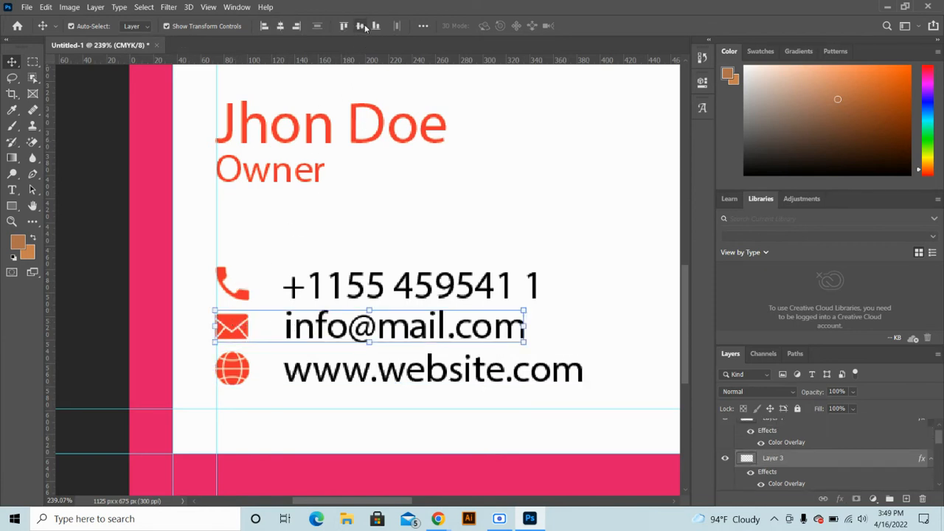
pyautogui.click(242, 290)
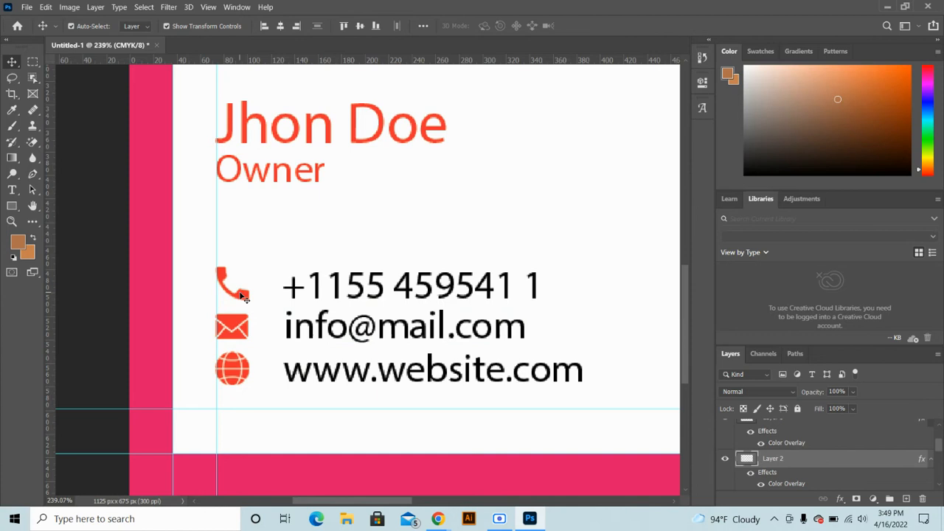
pyautogui.keyDown('shift'); pyautogui.click(319, 294); pyautogui.keyUp('shift')
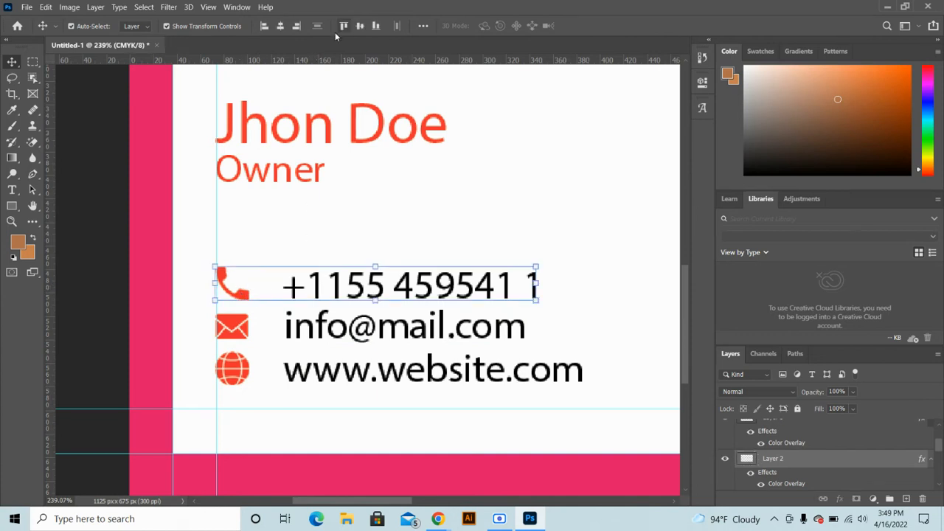
pyautogui.click(360, 26)
pyautogui.click(377, 193)
pyautogui.scroll(-5, 373, 215)
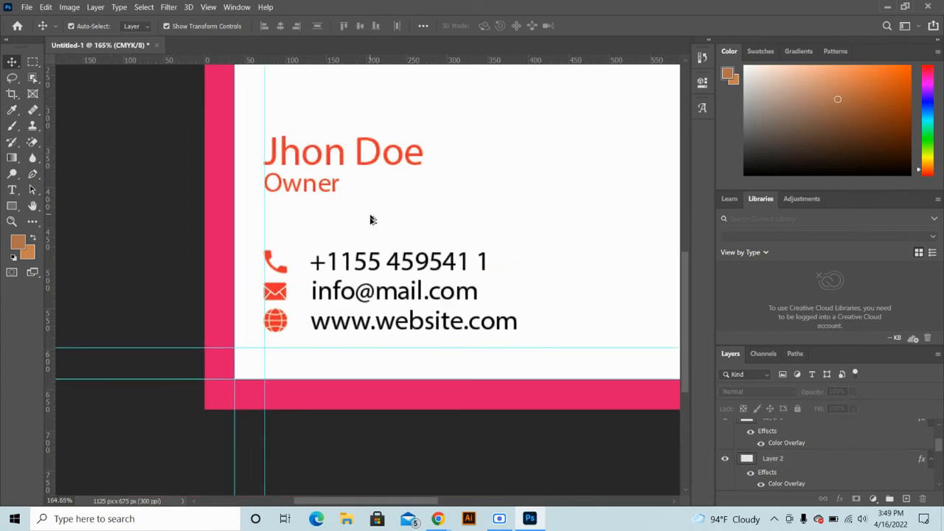
# Change the Jhon Doe name text colour to black
pyautogui.doubleClick(344, 171)
pyautogui.click(492, 26)
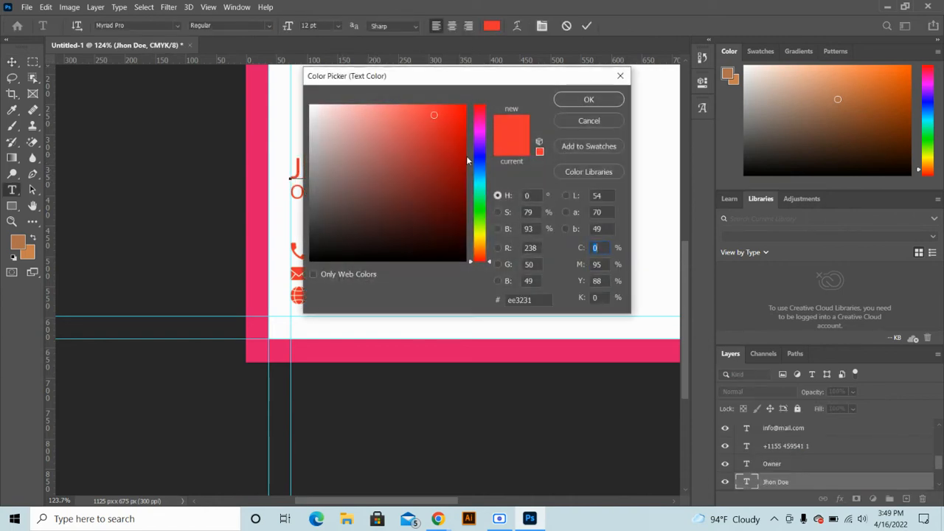
pyautogui.click(446, 261)
pyautogui.click(583, 102)
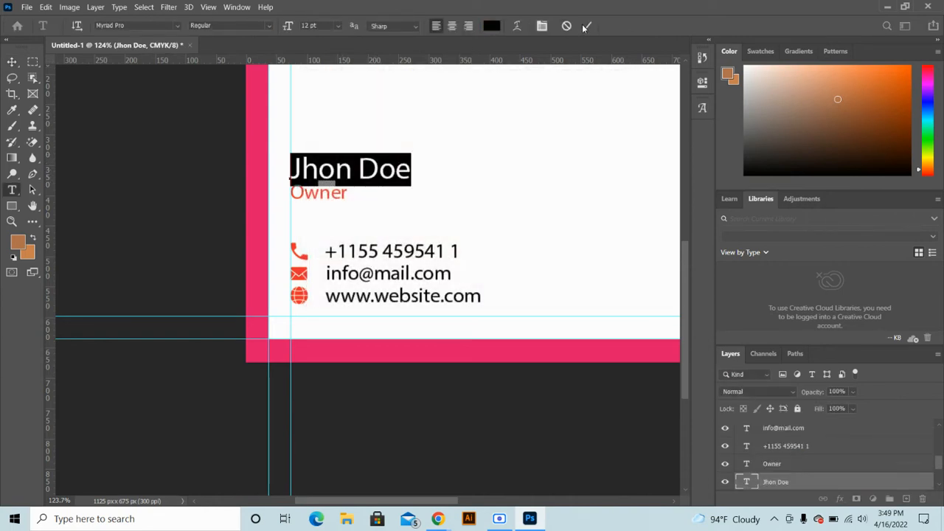
pyautogui.click(586, 25)
pyautogui.click(207, 229)
# Fit the whole card on screen and bring the contact icons into view
pyautogui.hotkey('ctrl', '0')
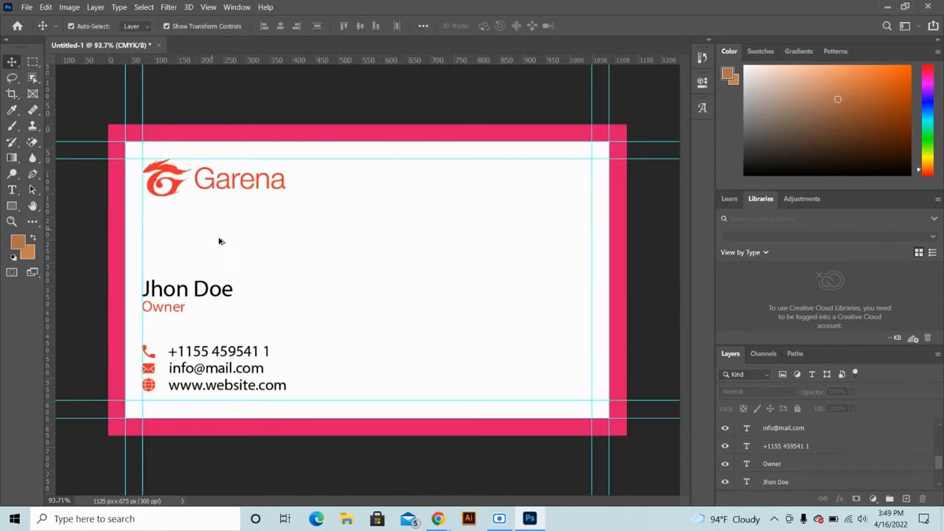
pyautogui.keyDown('alt'); pyautogui.scroll(2, 222, 244); pyautogui.keyUp('alt')
pyautogui.keyDown('ctrl'); pyautogui.hscroll(-3, 223, 282); pyautogui.keyUp('ctrl')
pyautogui.scroll(-2, 382, 169)
pyautogui.keyDown('alt'); pyautogui.scroll(4, 247, 291); pyautogui.keyUp('alt')
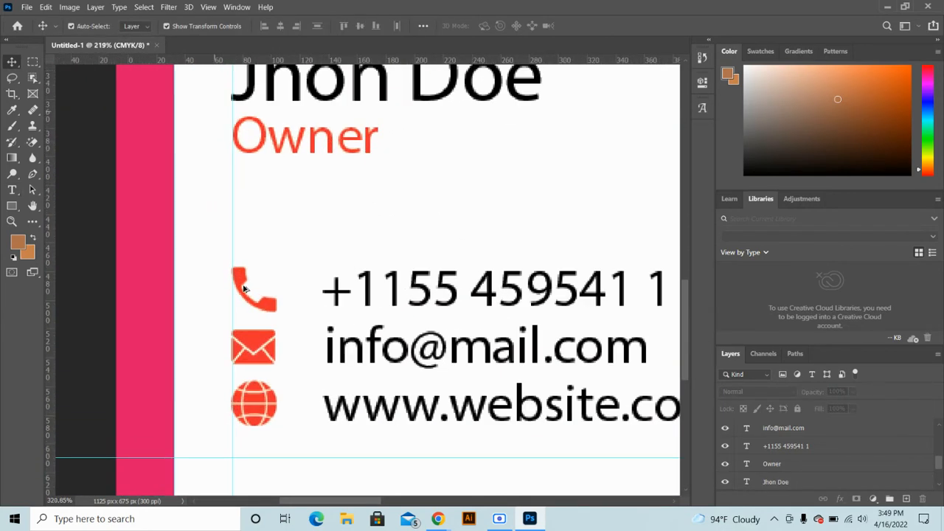
pyautogui.moveTo(327, 270); pyautogui.dragTo(358, 233)
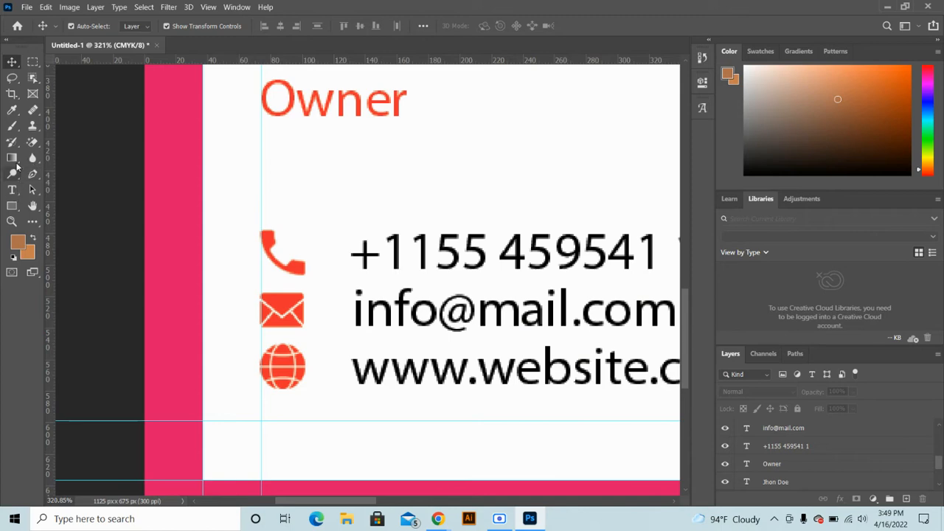
pyautogui.click(12, 206)
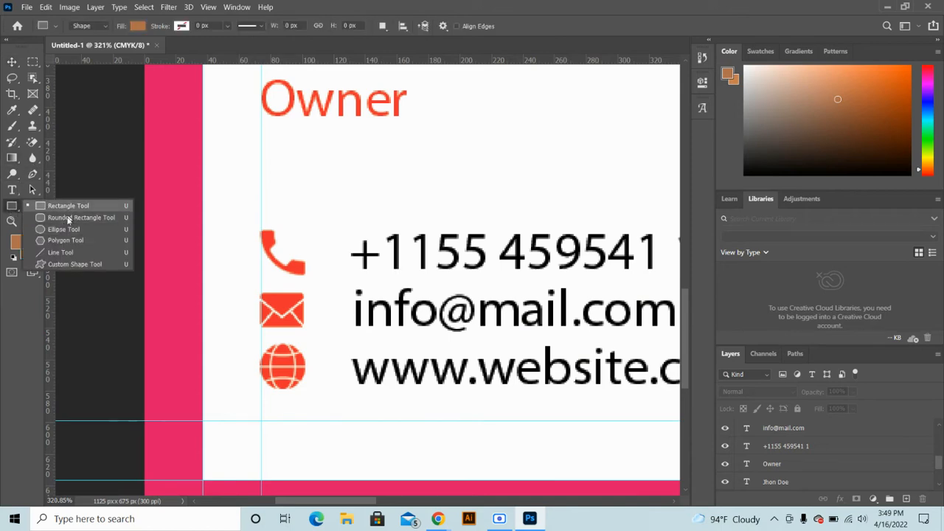
# Draw a 44 px ellipse, Ellipse 1, over the phone icon and fill it red
pyautogui.click(64, 229)
pyautogui.keyDown('alt'); pyautogui.scroll(1, 287, 252); pyautogui.keyUp('alt')
pyautogui.keyDown('alt'); pyautogui.scroll(1, 289, 253); pyautogui.keyUp('alt')
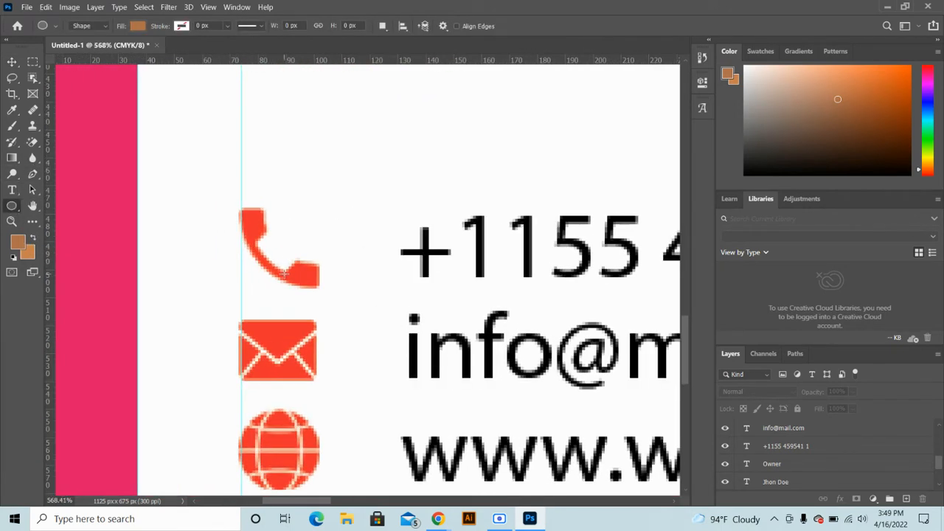
pyautogui.moveTo(282, 248); pyautogui.dragTo(344, 323)
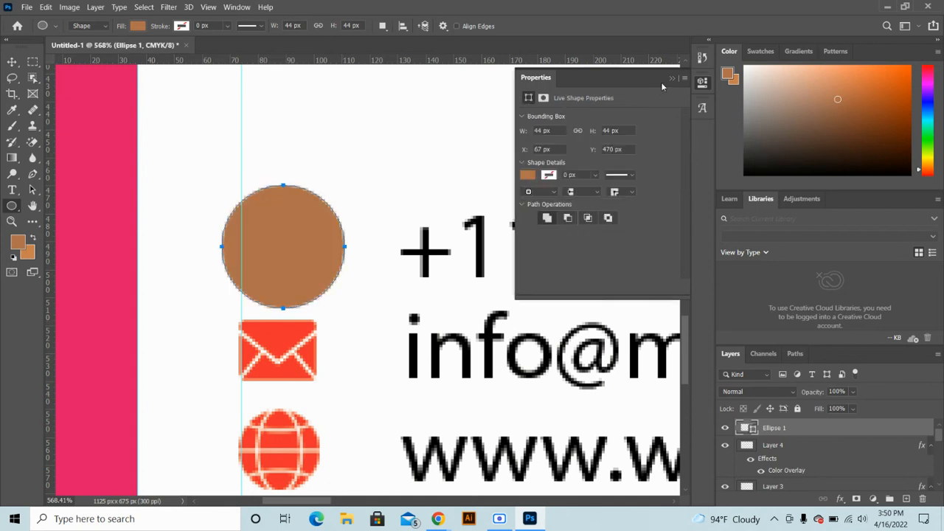
pyautogui.click(528, 176)
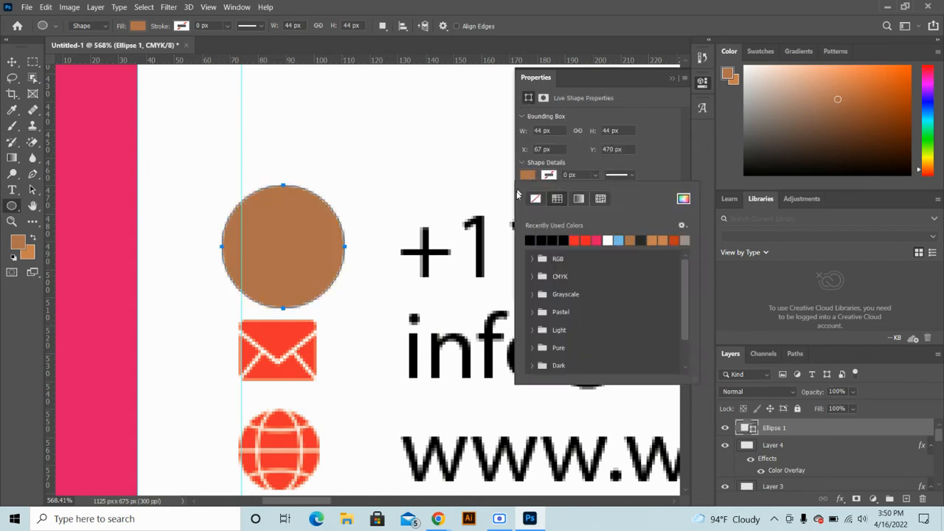
pyautogui.click(575, 239)
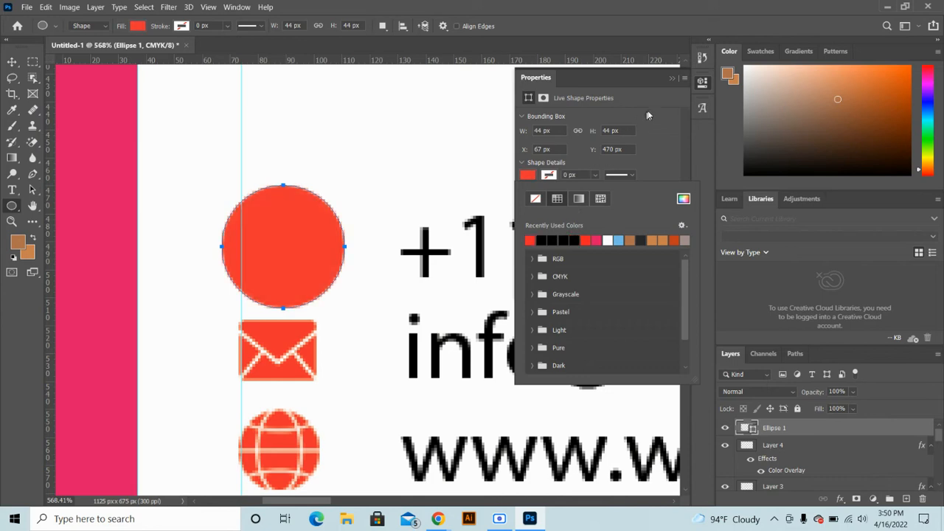
pyautogui.click(670, 79)
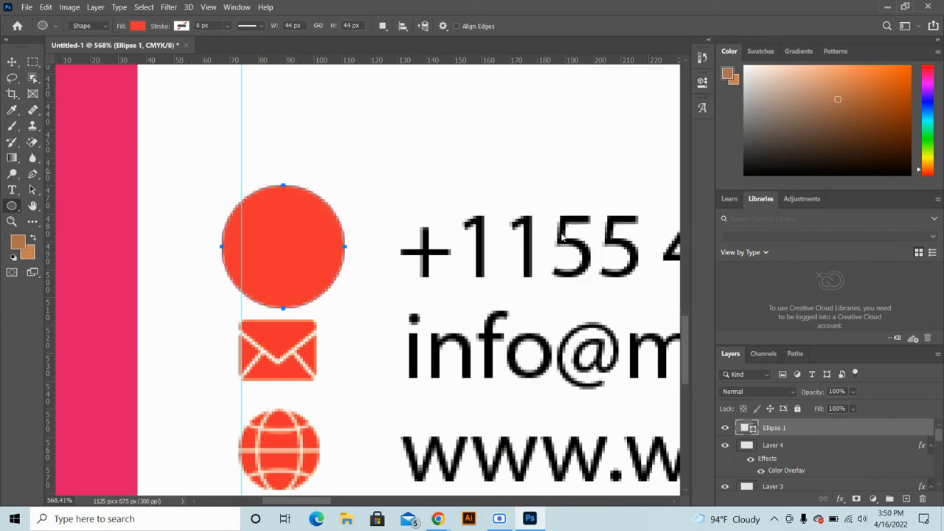
pyautogui.click(12, 62)
pyautogui.scroll(-2, 425, 268)
pyautogui.scroll(-1, 329, 259)
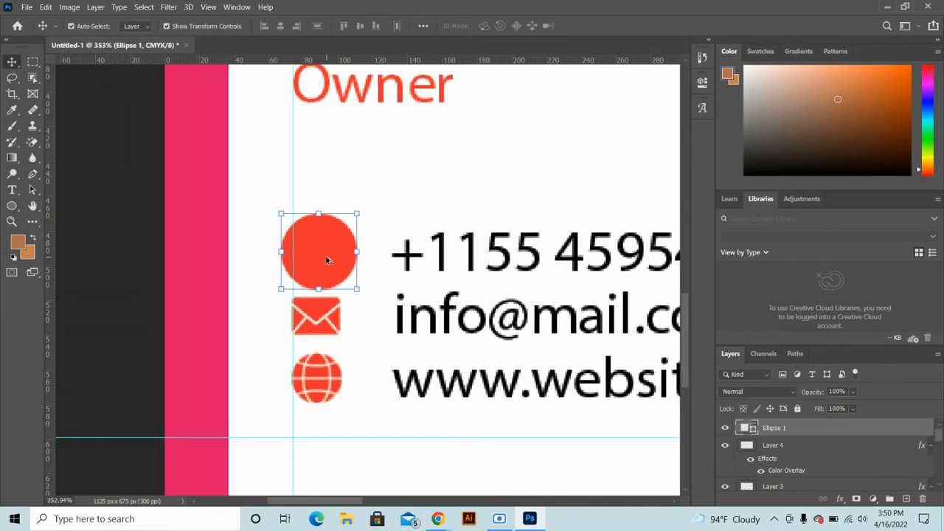
# Shrink the red circle to about 83% and nudge it slightly down, undoing a trial duplicate
pyautogui.moveTo(329, 259); pyautogui.dragTo(312, 396)
pyautogui.hotkey('ctrl', 'z')
pyautogui.hotkey('ctrl', 'z')
pyautogui.moveTo(356, 289); pyautogui.dragTo(344, 281)
pyautogui.moveTo(310, 255); pyautogui.dragTo(310, 402)
pyautogui.press('Return')
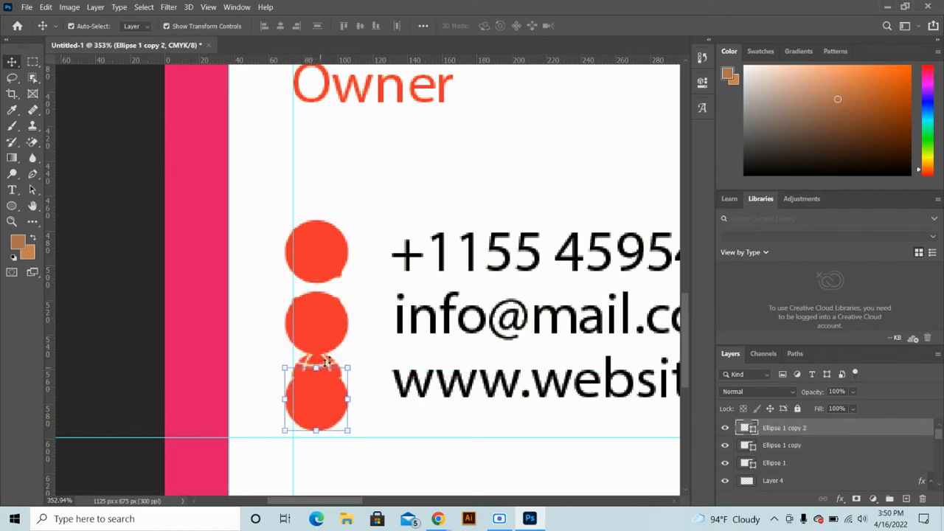
pyautogui.click(392, 337)
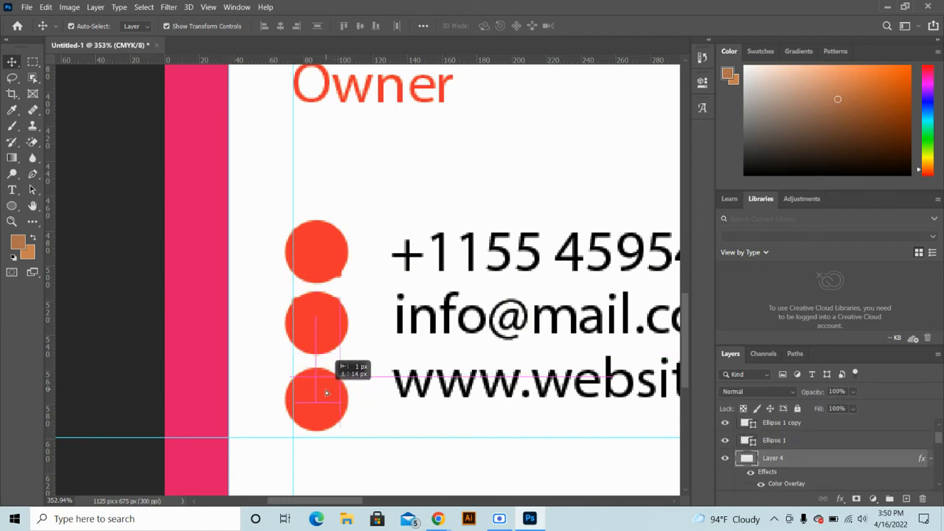
# Select the globe icon layer under the bottom circle and bring it above the red circles
pyautogui.click(326, 392)
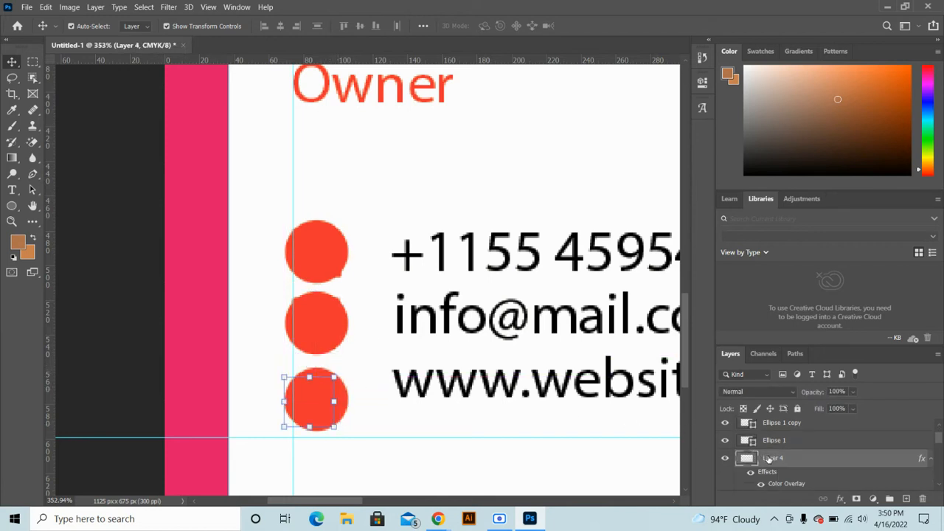
pyautogui.rightClick(329, 405)
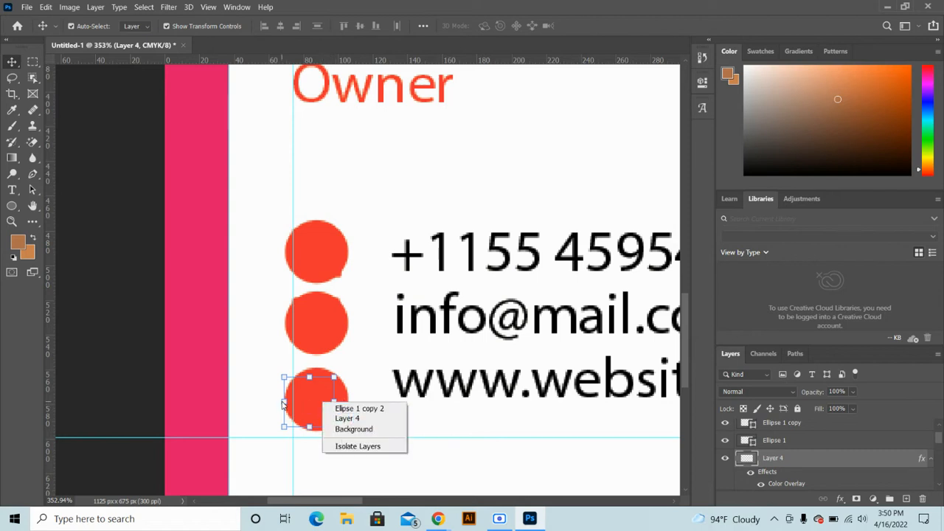
pyautogui.click(312, 401)
pyautogui.press('alt')
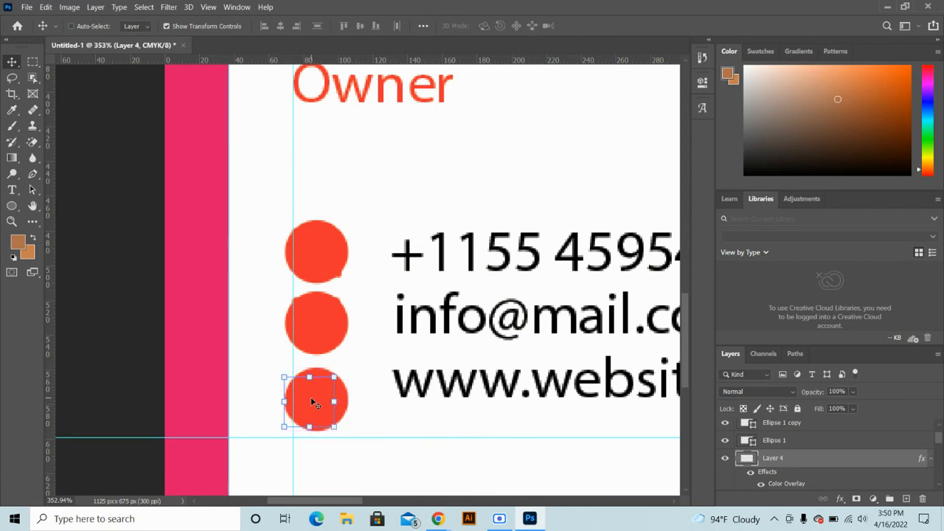
pyautogui.hotkey('ctrl', 'shift', ']')
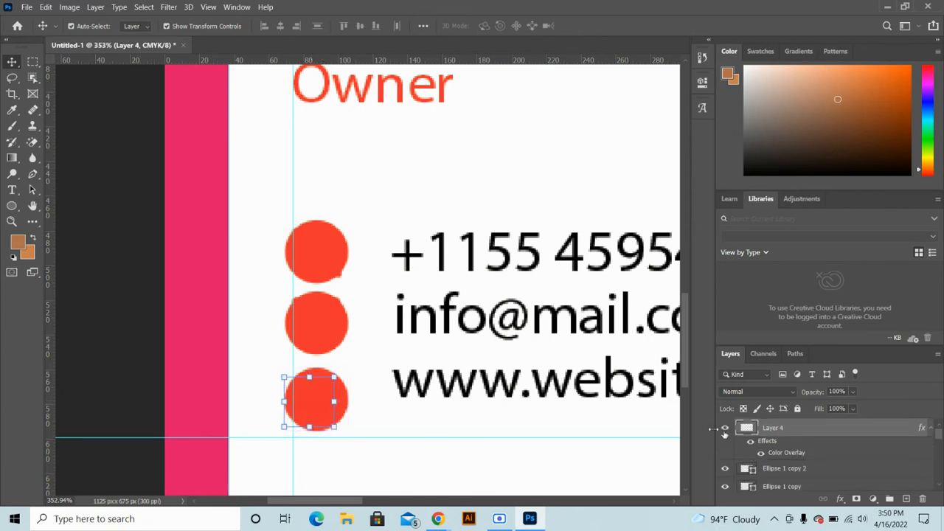
# Change the globe's Color Overlay to white
pyautogui.doubleClick(781, 454)
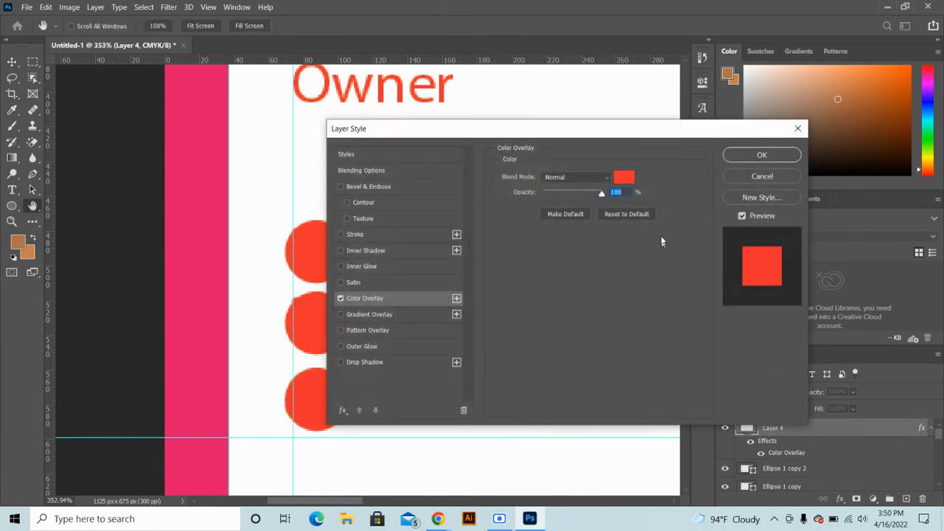
pyautogui.click(624, 178)
pyautogui.moveTo(339, 110); pyautogui.dragTo(309, 104)
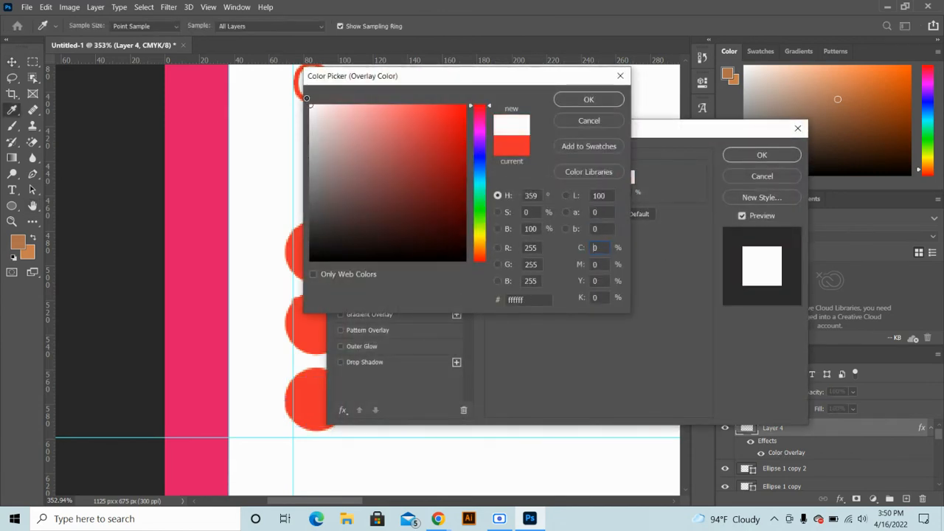
pyautogui.click(602, 100)
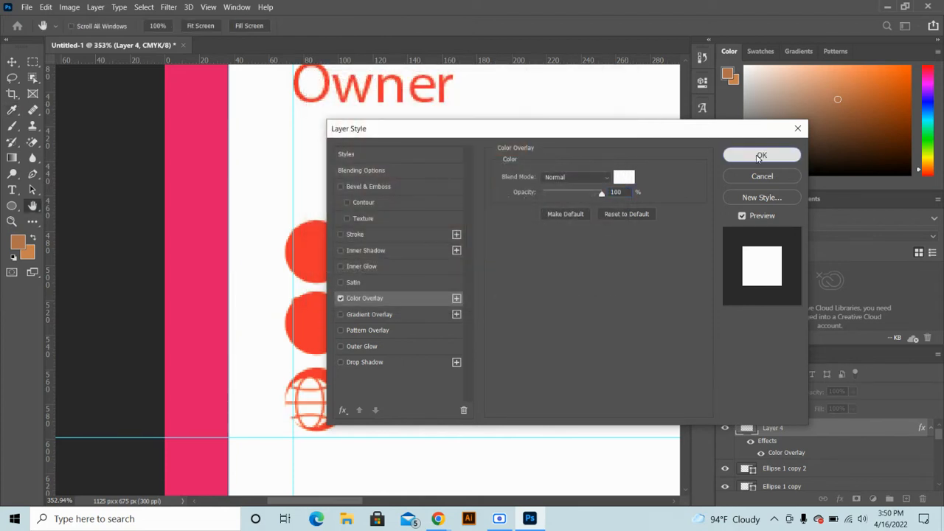
pyautogui.click(760, 154)
# Centre the globe horizontally and vertically on its circle and shrink it to about 79%
pyautogui.moveTo(358, 371); pyautogui.dragTo(305, 421)
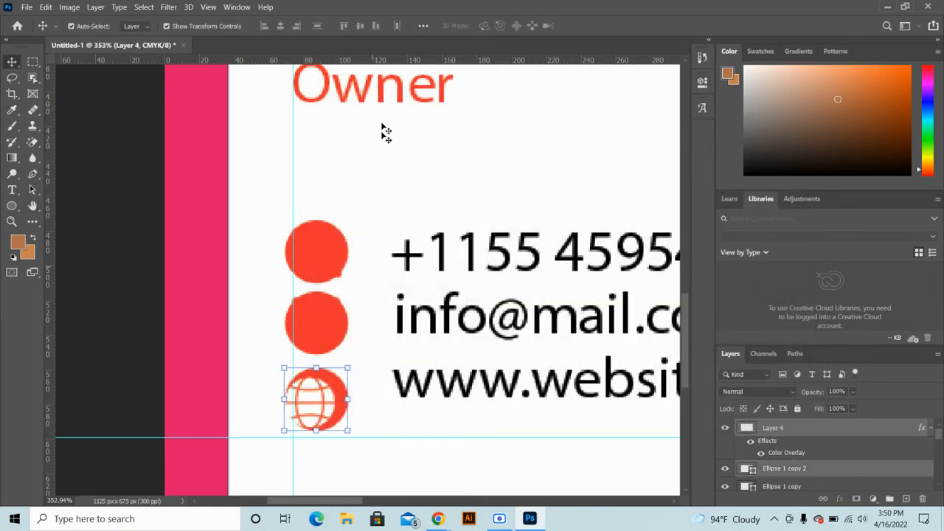
pyautogui.click(281, 26)
pyautogui.click(360, 26)
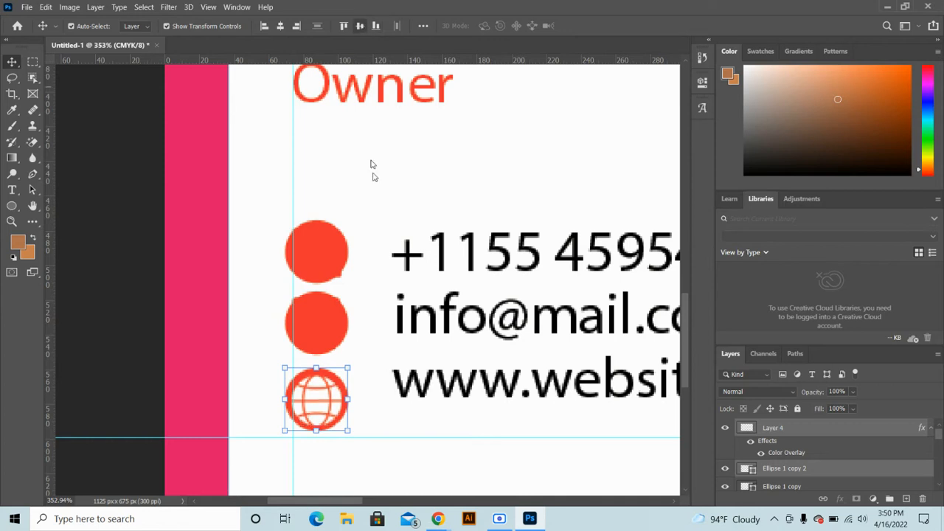
pyautogui.click(377, 372)
pyautogui.click(321, 399)
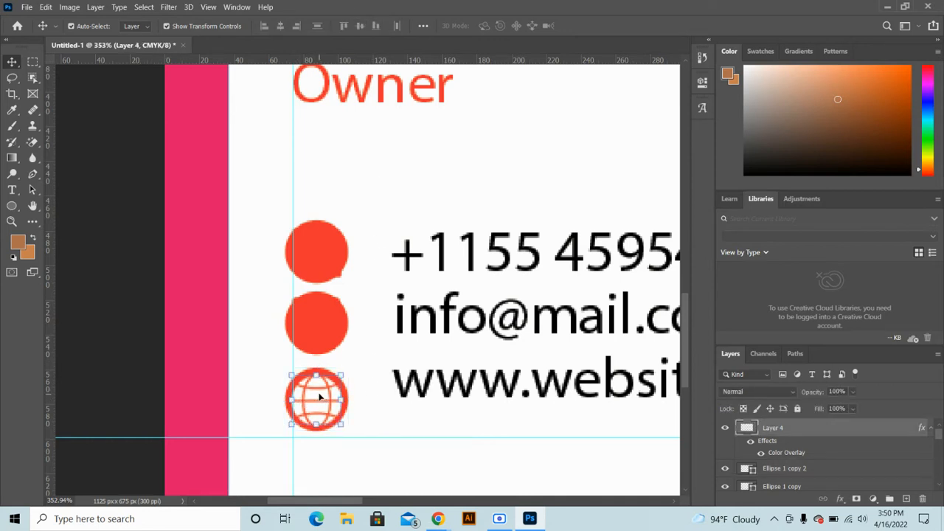
pyautogui.moveTo(339, 375); pyautogui.dragTo(337, 380)
pyautogui.press('Return')
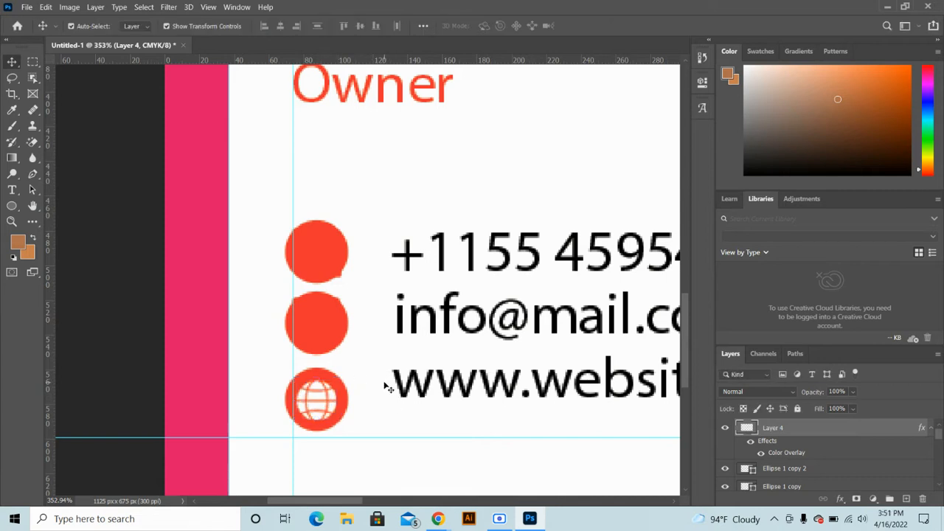
# Select the envelope icon under the middle circle and bring it to the front
pyautogui.click(318, 322)
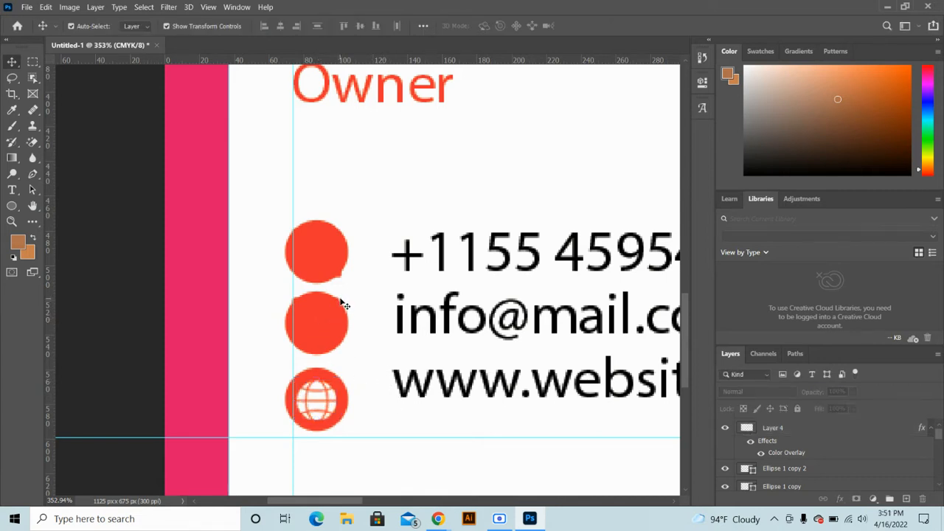
pyautogui.moveTo(325, 321); pyautogui.dragTo(326, 338)
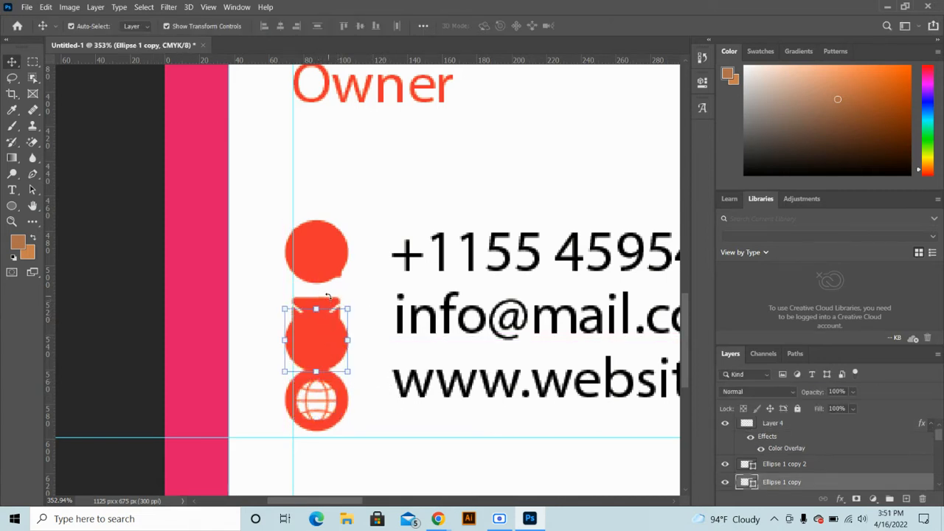
pyautogui.click(322, 285)
pyautogui.click(321, 300)
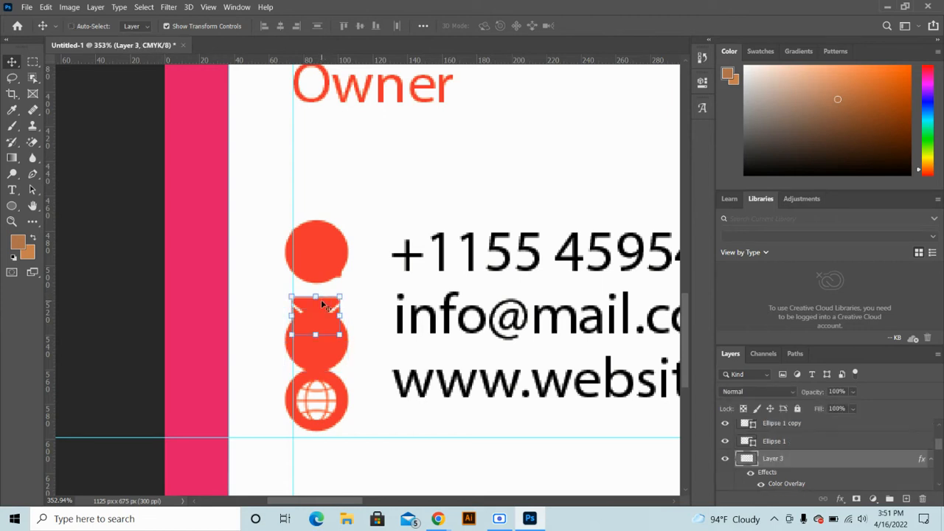
pyautogui.hotkey('ctrl', 'shift', ']')
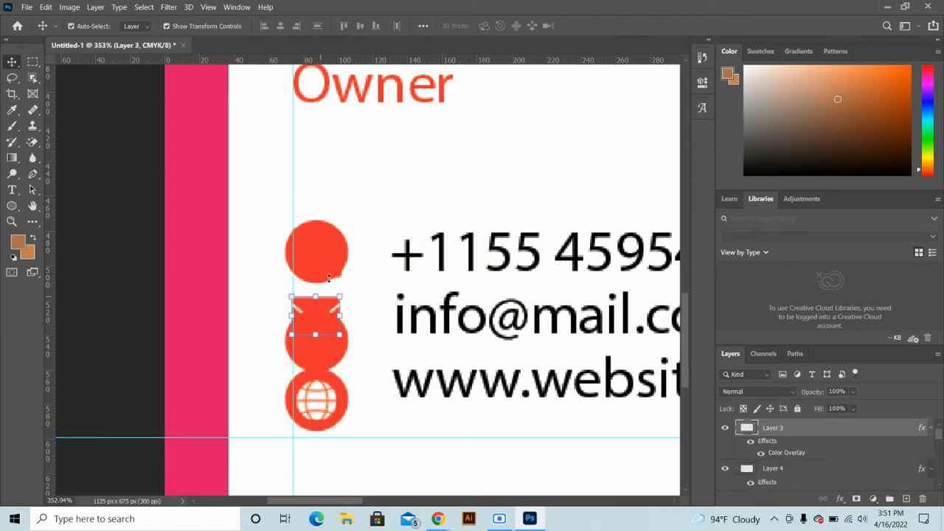
# Change the envelope's Color Overlay to white sampled from the canvas
pyautogui.doubleClick(791, 455)
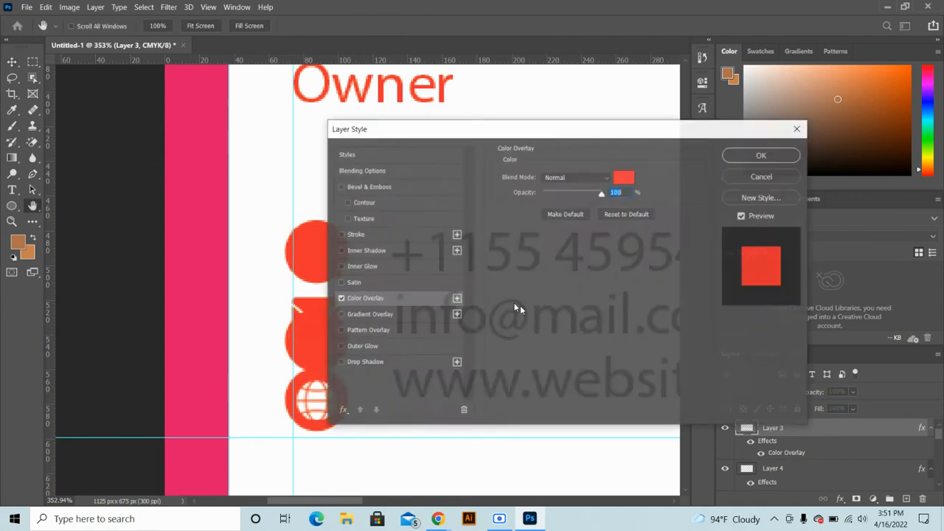
pyautogui.click(623, 178)
pyautogui.click(275, 89)
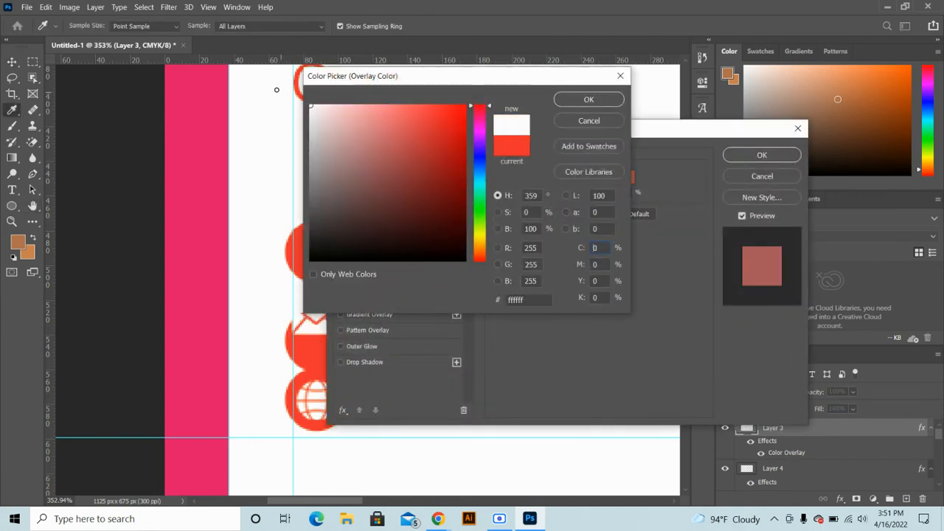
pyautogui.click(588, 100)
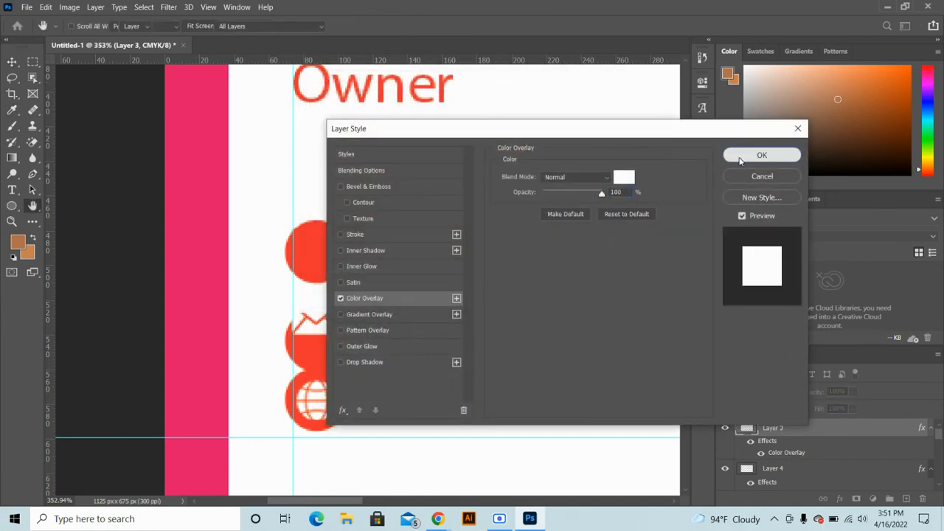
pyautogui.click(762, 155)
# Enlarge the envelope icon to fill the middle red circle
pyautogui.moveTo(291, 334); pyautogui.dragTo(284, 371)
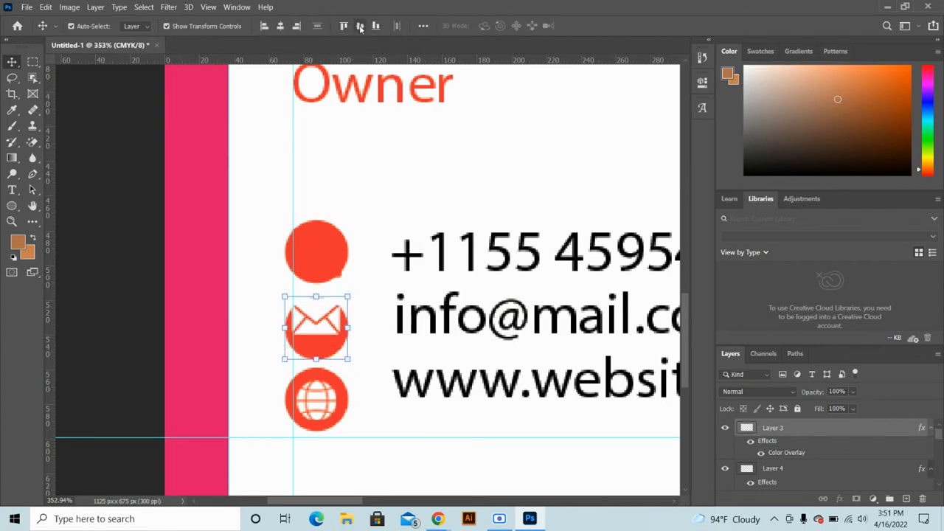
pyautogui.click(348, 286)
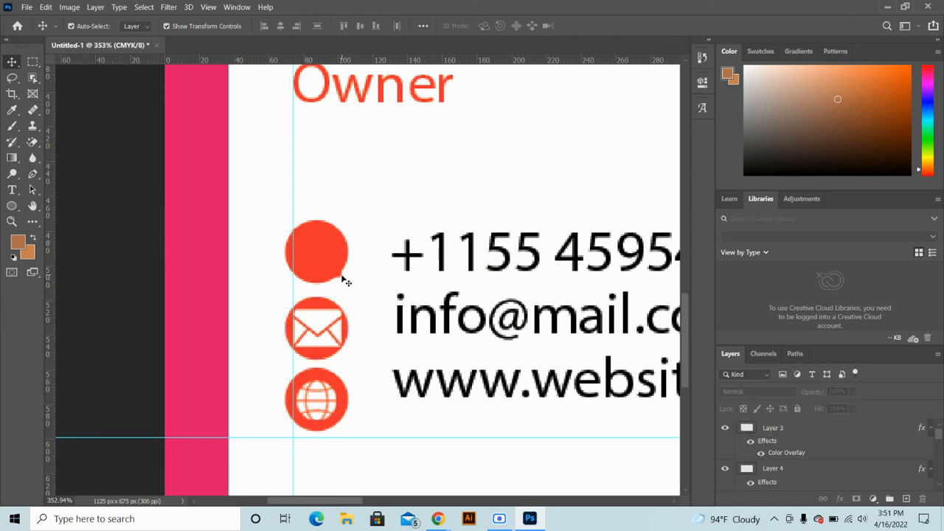
pyautogui.click(340, 278)
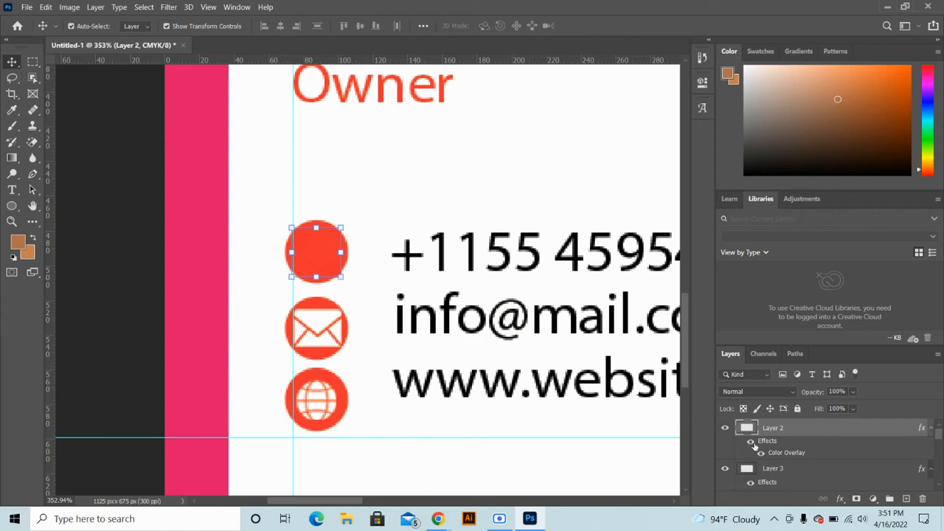
# Change the phone icon's Color Overlay to near-white
pyautogui.doubleClick(787, 452)
pyautogui.click(625, 178)
pyautogui.moveTo(376, 129); pyautogui.dragTo(310, 85)
pyautogui.click(589, 99)
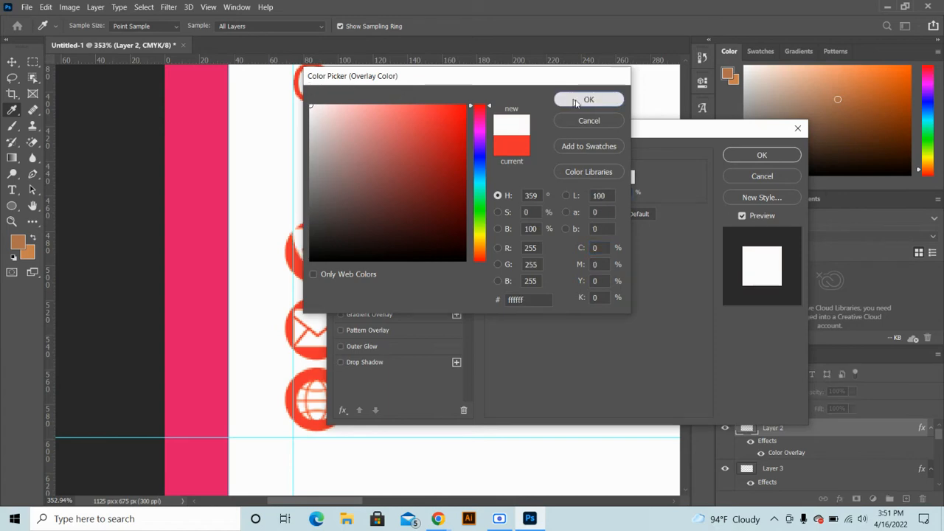
pyautogui.click(756, 155)
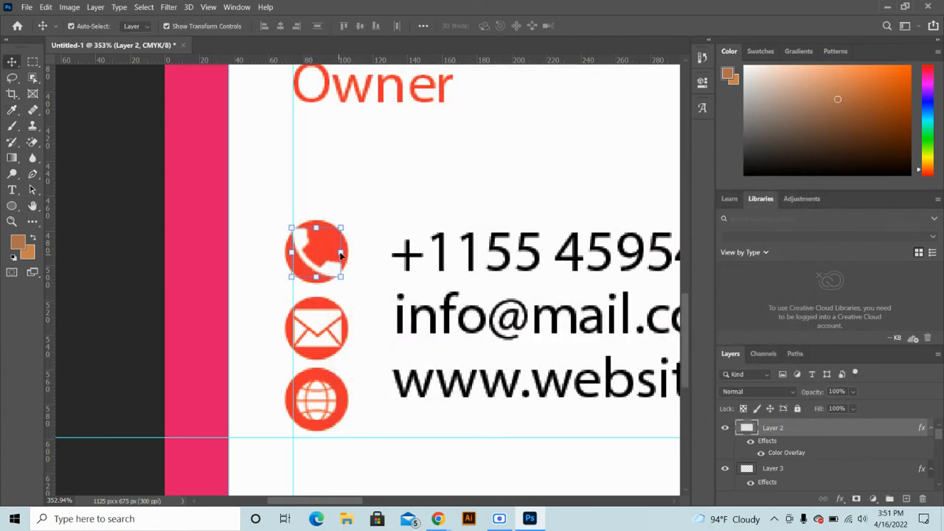
# Shrink the phone and envelope icons each to about 79% inside their circles
pyautogui.moveTo(340, 254); pyautogui.dragTo(334, 257)
pyautogui.press('Return')
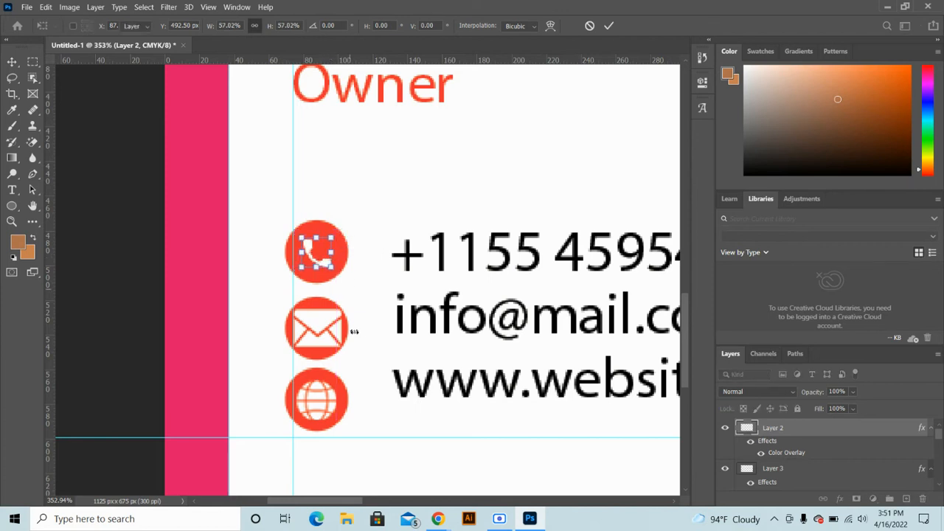
pyautogui.click(323, 344)
pyautogui.moveTo(338, 329); pyautogui.dragTo(334, 330)
pyautogui.press('Return')
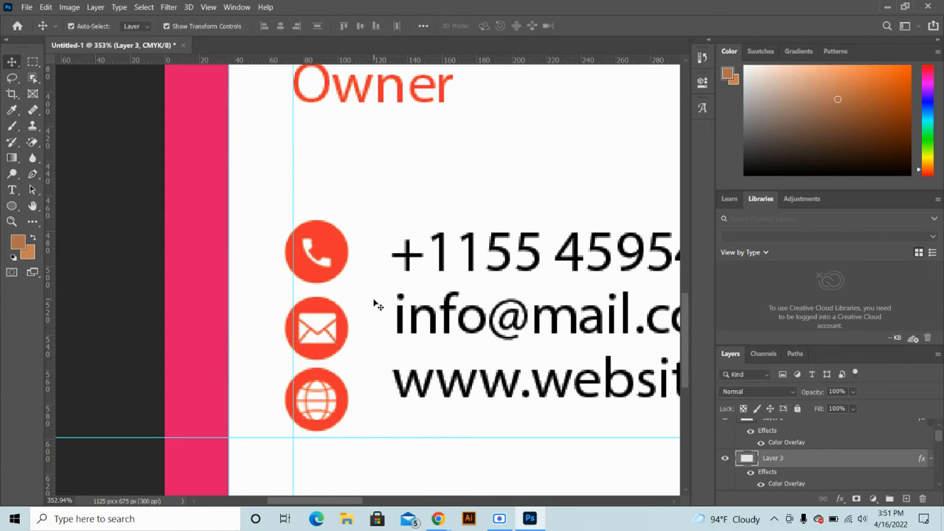
pyautogui.click(348, 230)
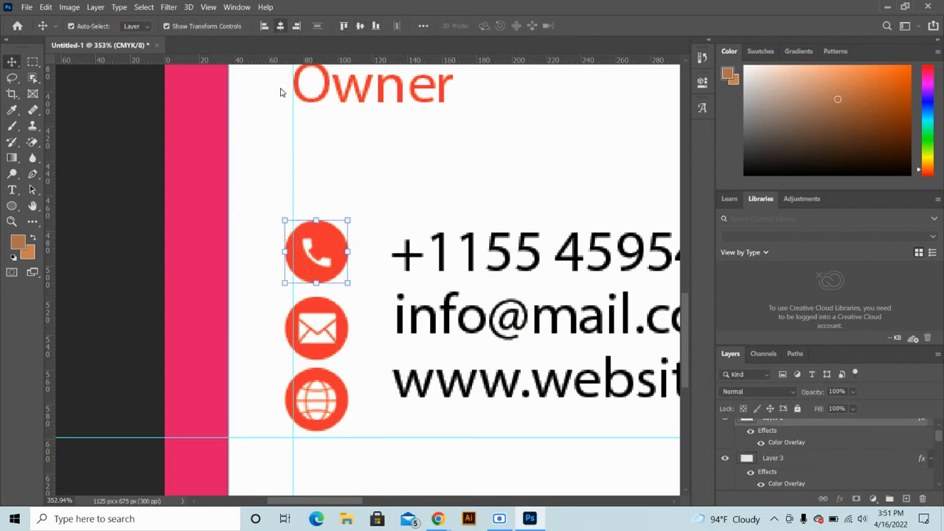
pyautogui.click(314, 174)
# Move the website line down 13 px and the e-mail line down about 23 px
pyautogui.moveTo(349, 182); pyautogui.dragTo(318, 375)
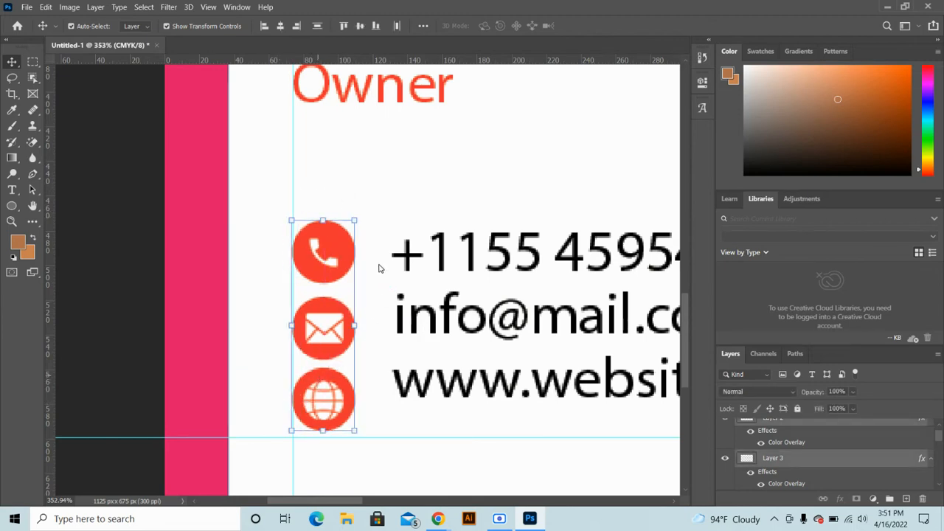
pyautogui.click(391, 223)
pyautogui.scroll(-2, 381, 294)
pyautogui.scroll(1, 382, 294)
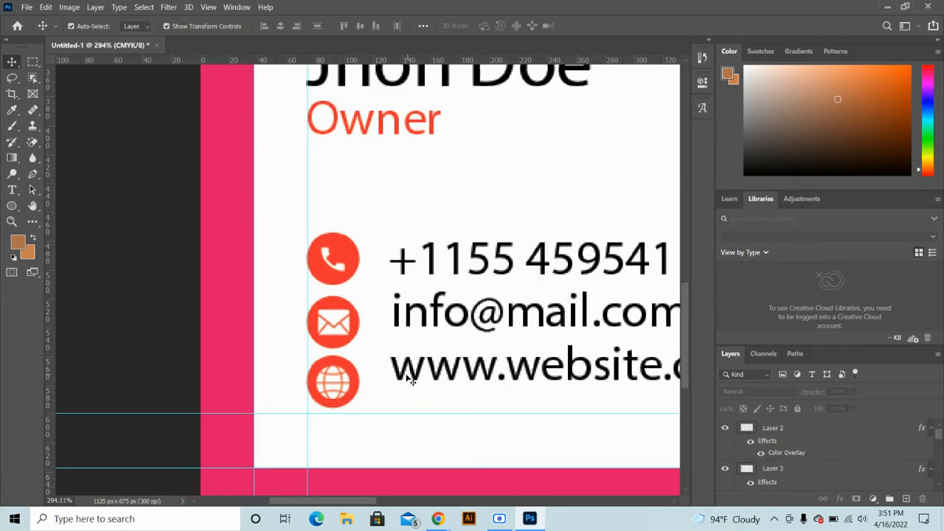
pyautogui.moveTo(412, 380)
pyautogui.mouseDown()
pyautogui.moveTo(400, 382)
pyautogui.moveTo(402, 394)
pyautogui.mouseUp()
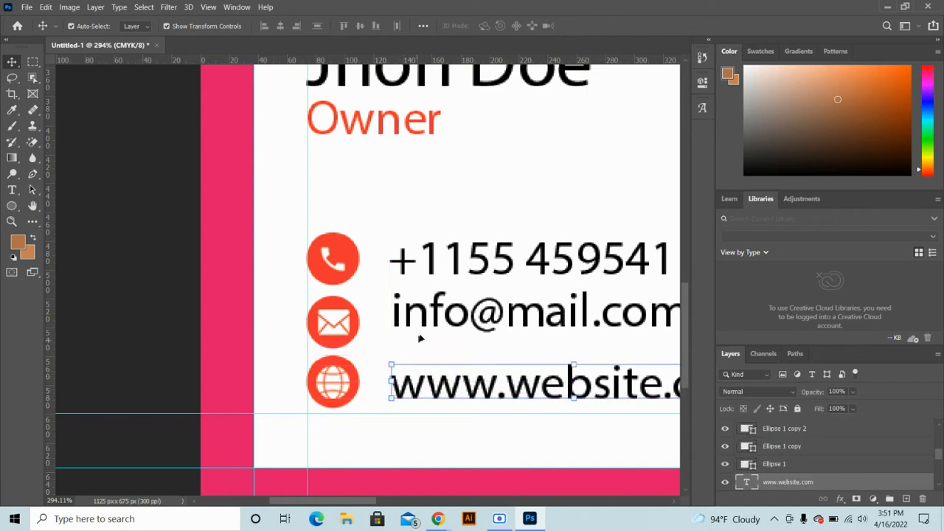
pyautogui.moveTo(433, 316); pyautogui.dragTo(427, 331)
pyautogui.scroll(-1, 419, 295)
pyautogui.scroll(-7, 415, 292)
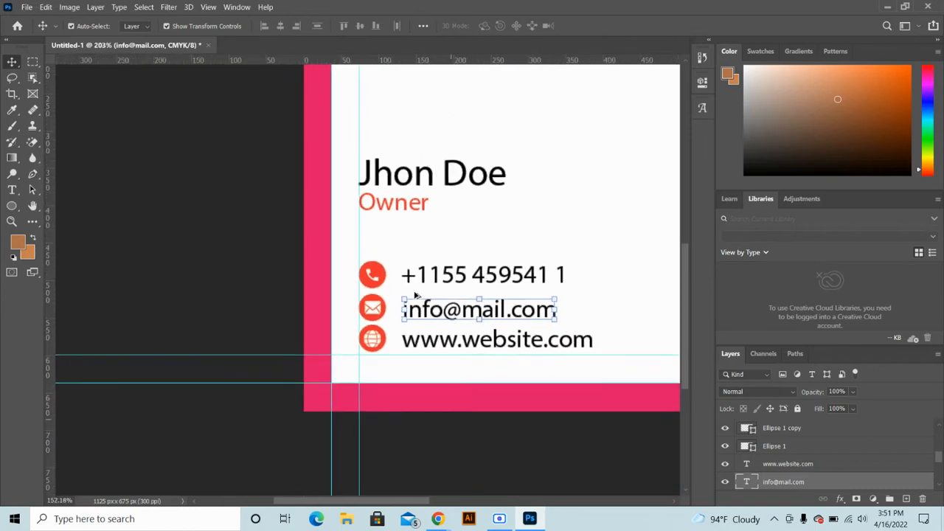
pyautogui.click(486, 249)
pyautogui.scroll(-4, 422, 293)
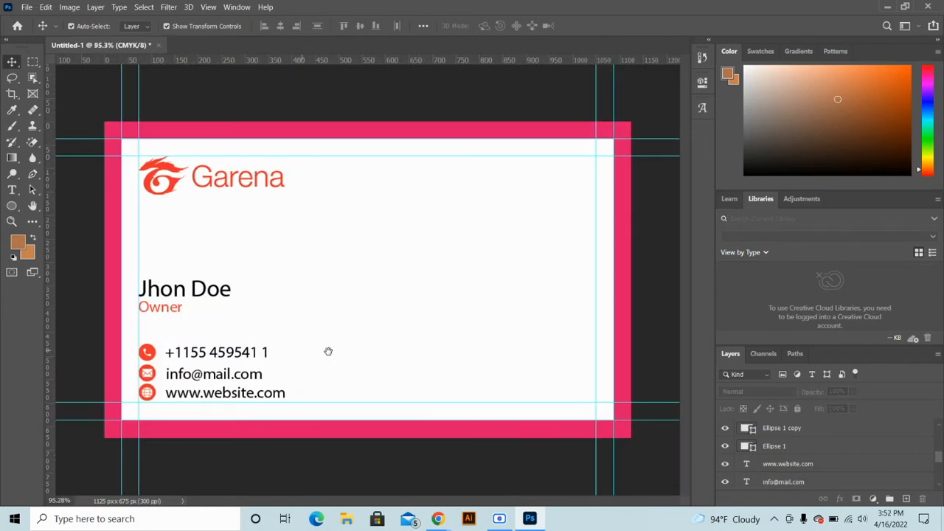
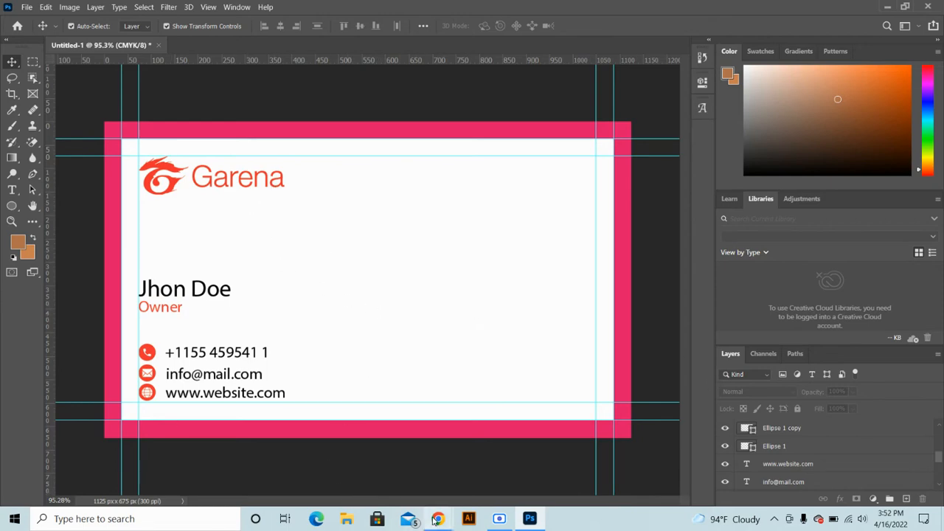
# Search the web for 'business card' reference images, then return to Photoshop
pyautogui.moveTo(438, 519)
pyautogui.click(394, 478)
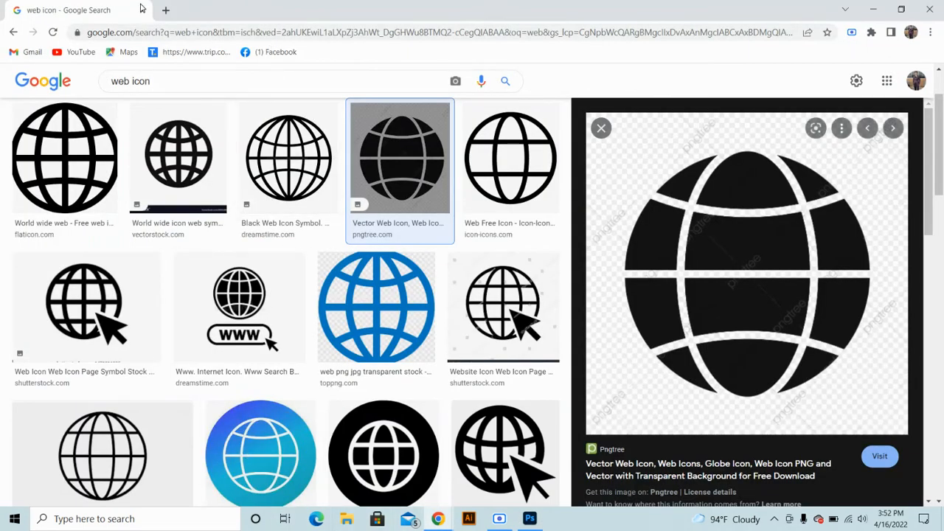
pyautogui.click(165, 10)
pyautogui.write('bi')
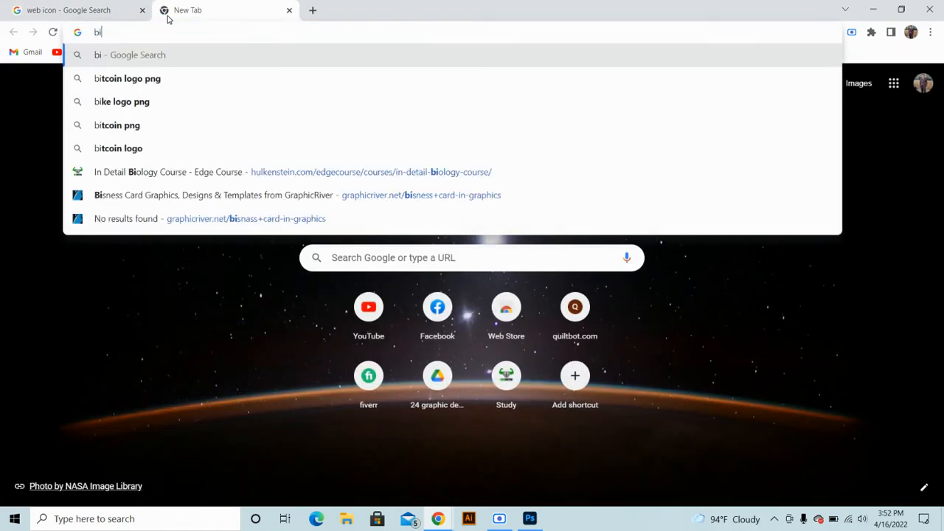
pyautogui.press('BackSpace')
pyautogui.write('us')
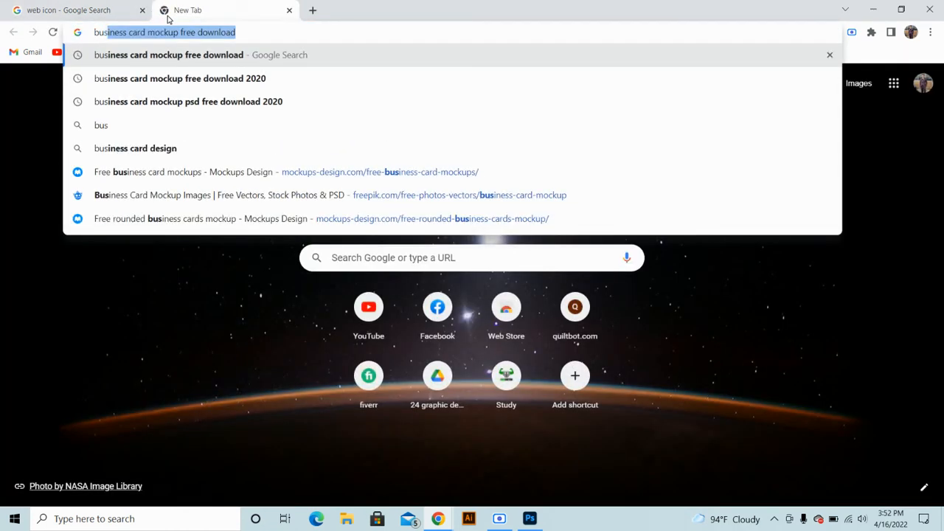
pyautogui.write('iness')
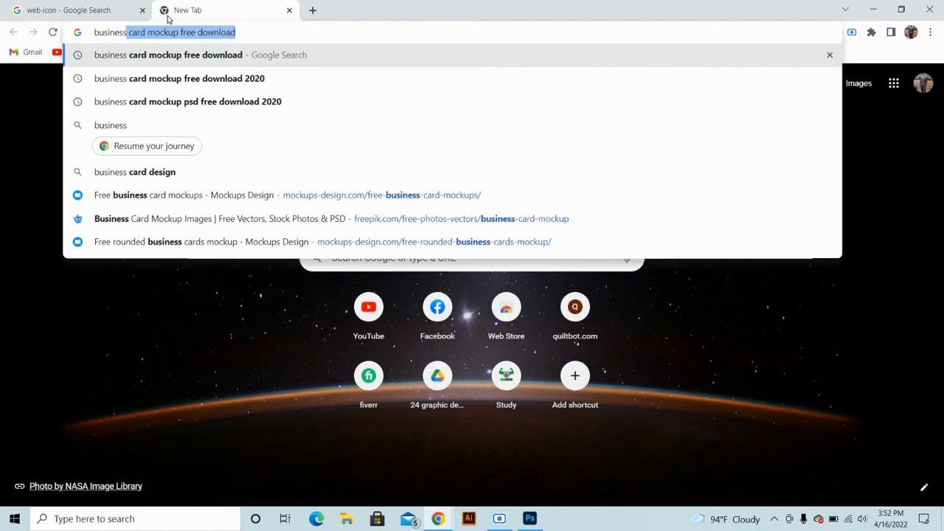
pyautogui.write(' card')
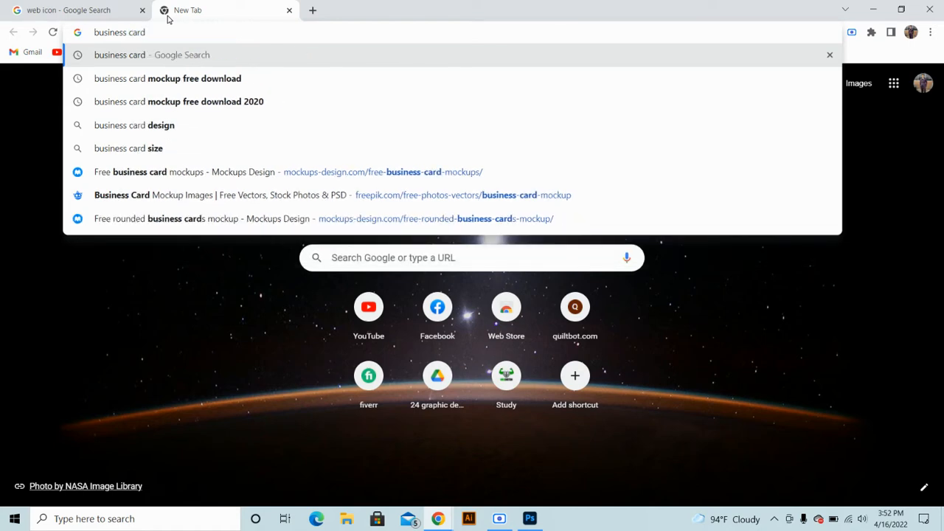
pyautogui.press('Return')
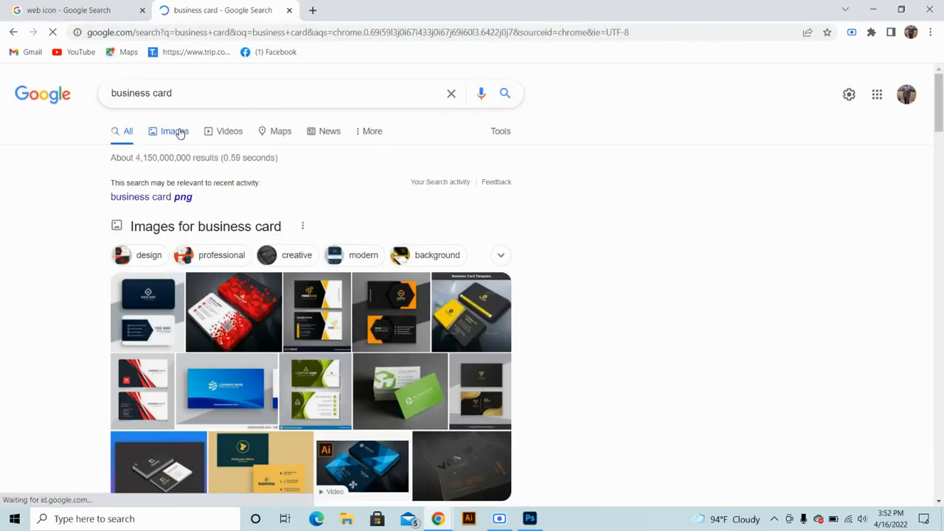
pyautogui.click(174, 131)
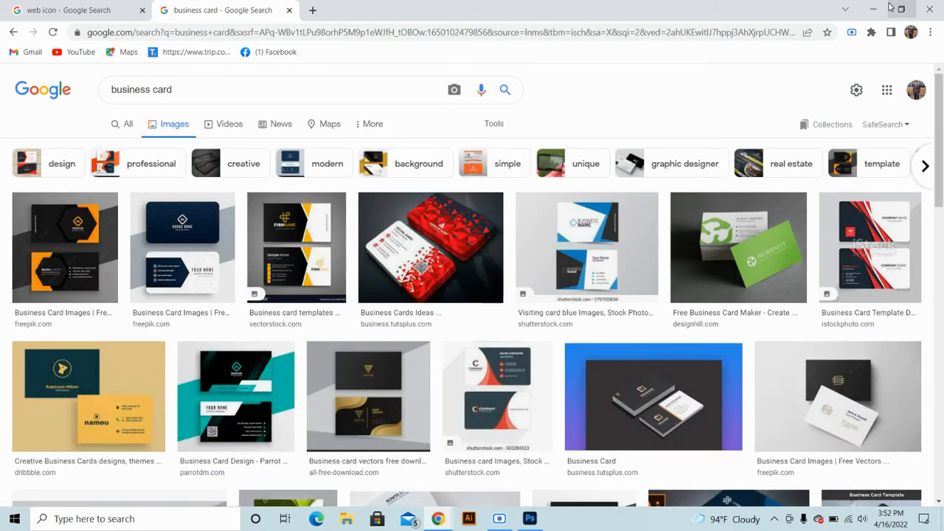
pyautogui.click(873, 9)
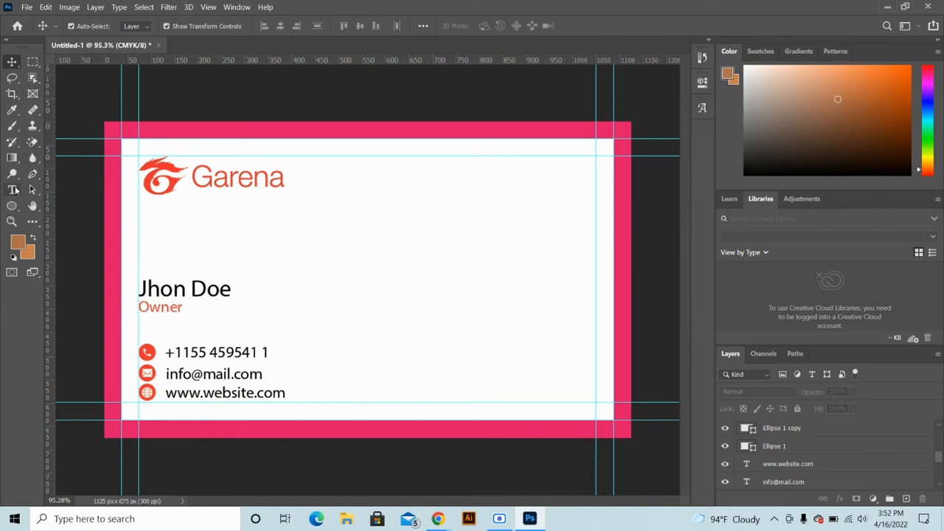
# Set the Pen tool to Shape mode with a red fill
pyautogui.click(33, 174)
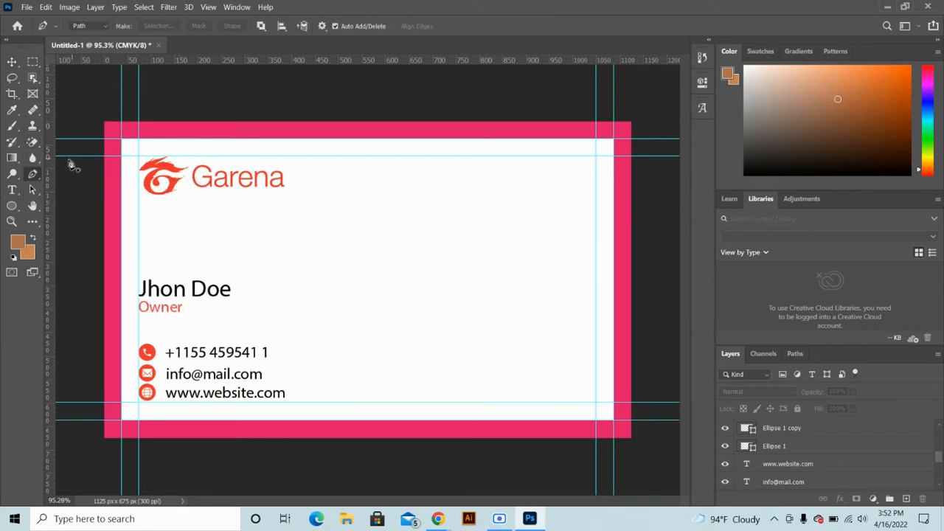
pyautogui.click(85, 27)
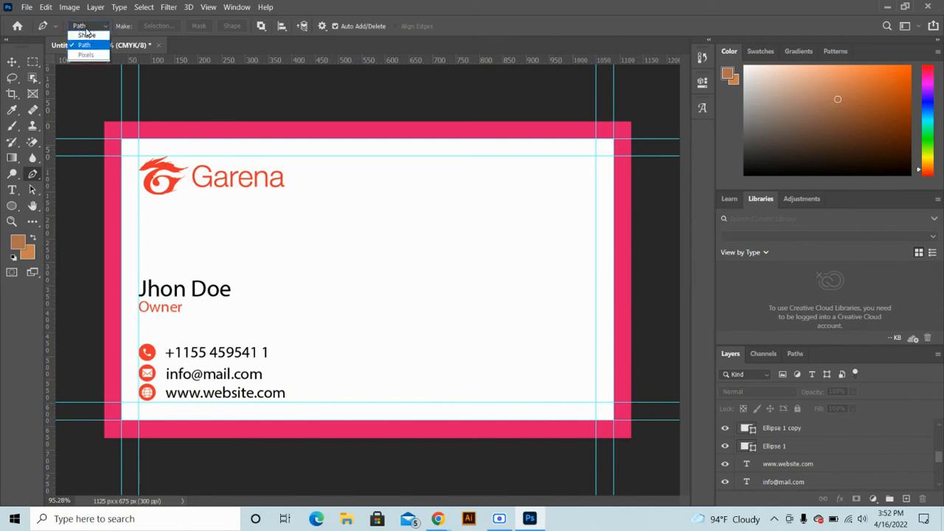
pyautogui.click(85, 32)
pyautogui.click(87, 27)
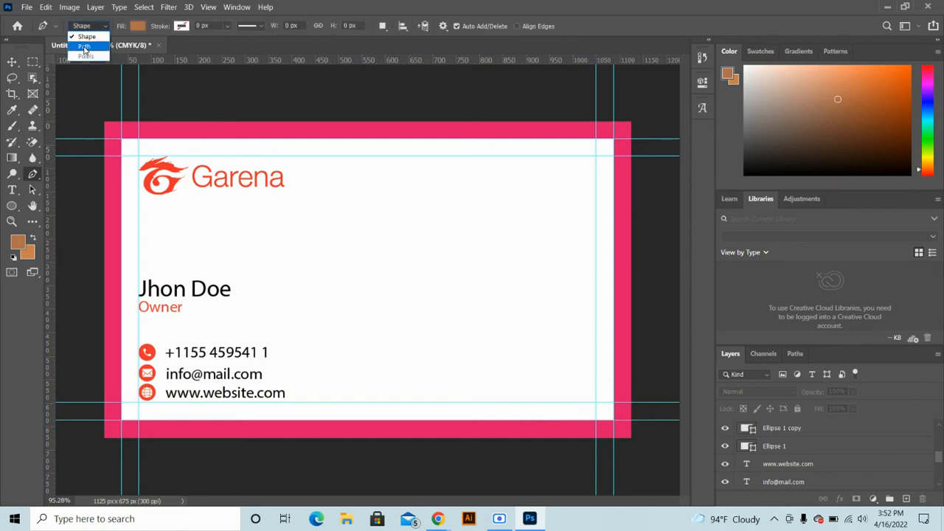
pyautogui.click(84, 42)
pyautogui.click(97, 27)
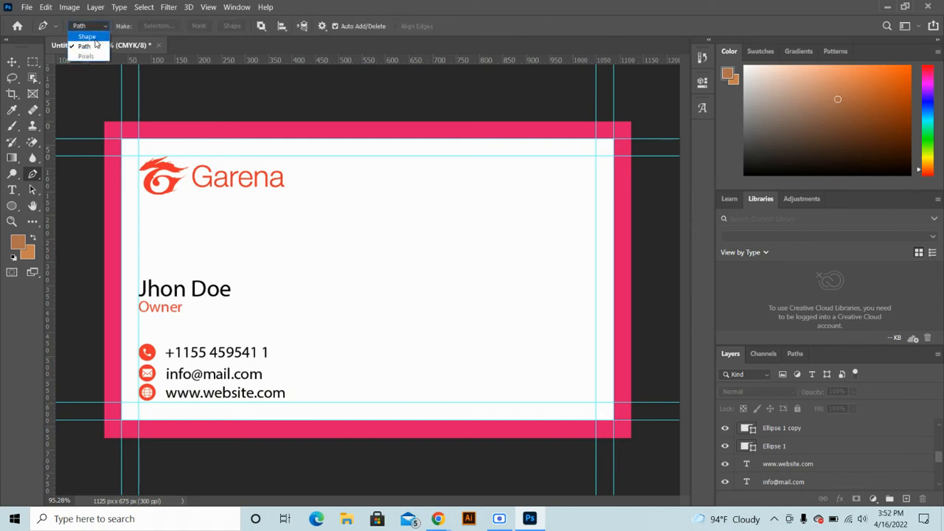
pyautogui.click(87, 36)
pyautogui.click(138, 26)
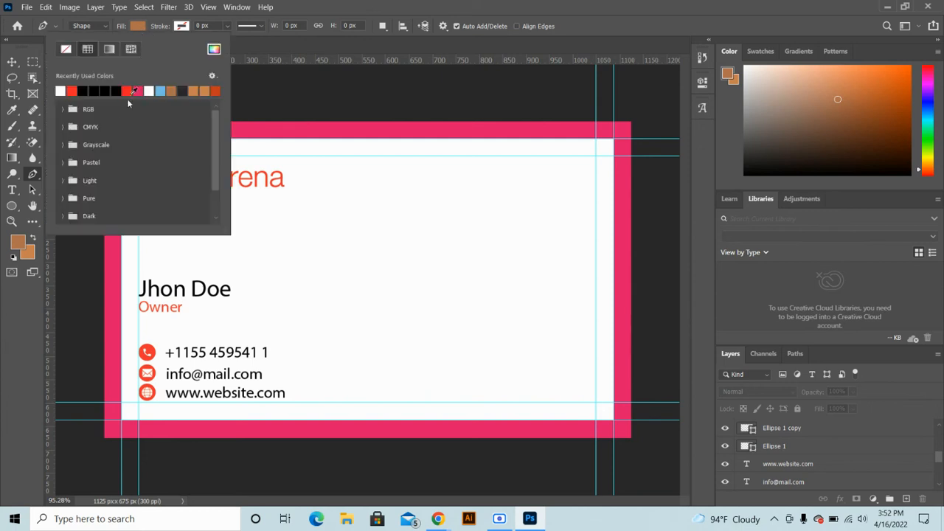
pyautogui.click(73, 90)
pyautogui.click(133, 33)
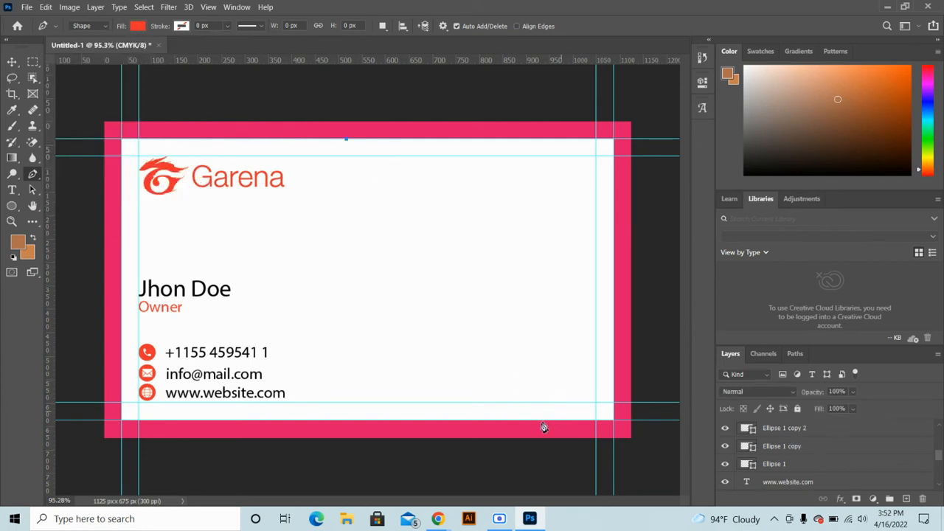
# Draw a four-point red slanted panel across the card's right side
pyautogui.click(517, 427)
pyautogui.click(639, 430)
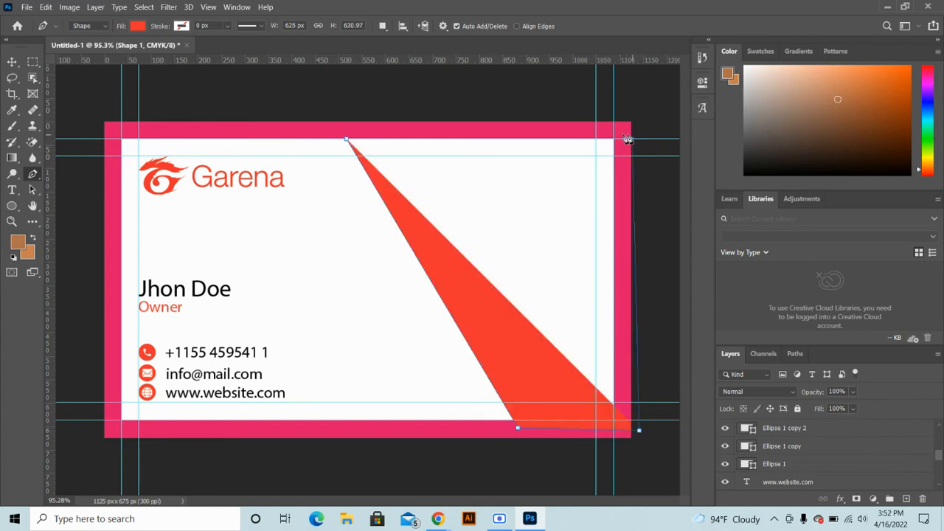
pyautogui.click(632, 139)
pyautogui.click(348, 140)
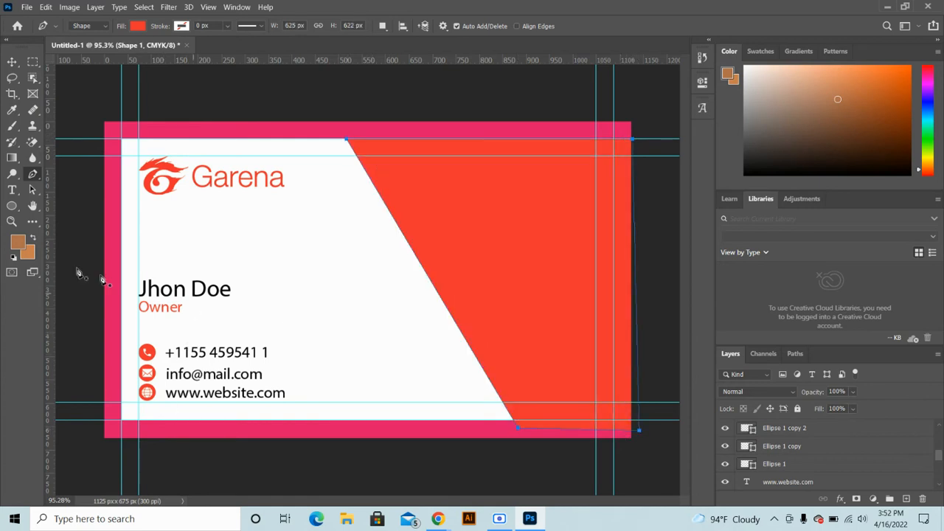
# Move the Garena logo onto the red panel
pyautogui.click(12, 63)
pyautogui.click(169, 211)
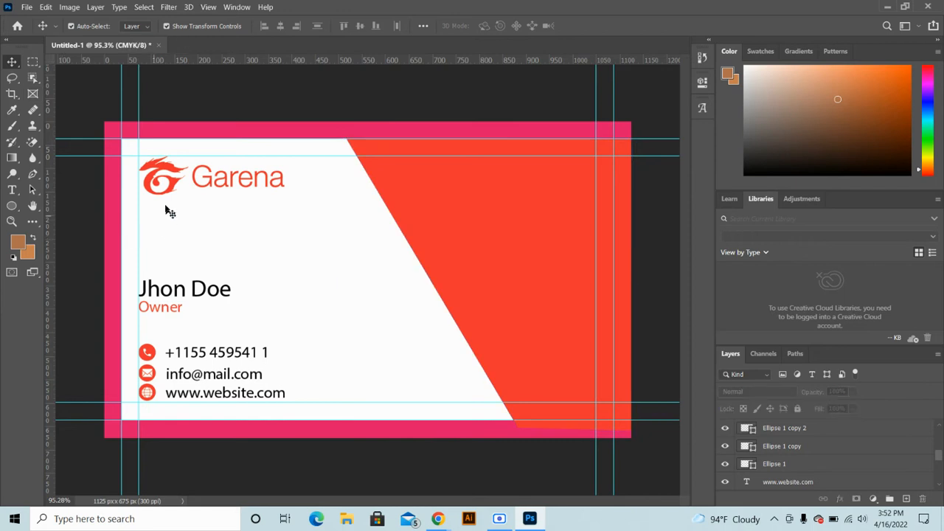
pyautogui.moveTo(169, 211); pyautogui.dragTo(404, 214)
# Scale up the Garena logo on the red panel
pyautogui.hotkey('ctrl', 't')
pyautogui.click(609, 27)
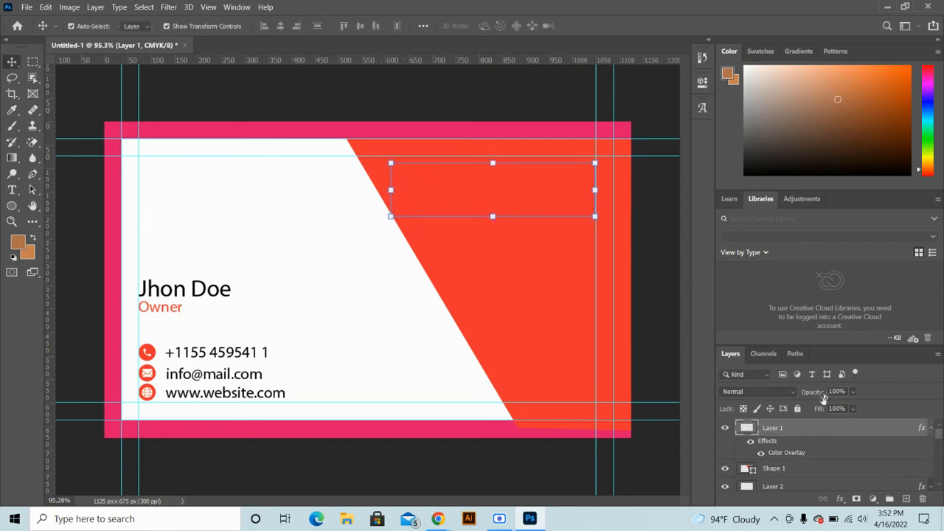
pyautogui.doubleClick(786, 452)
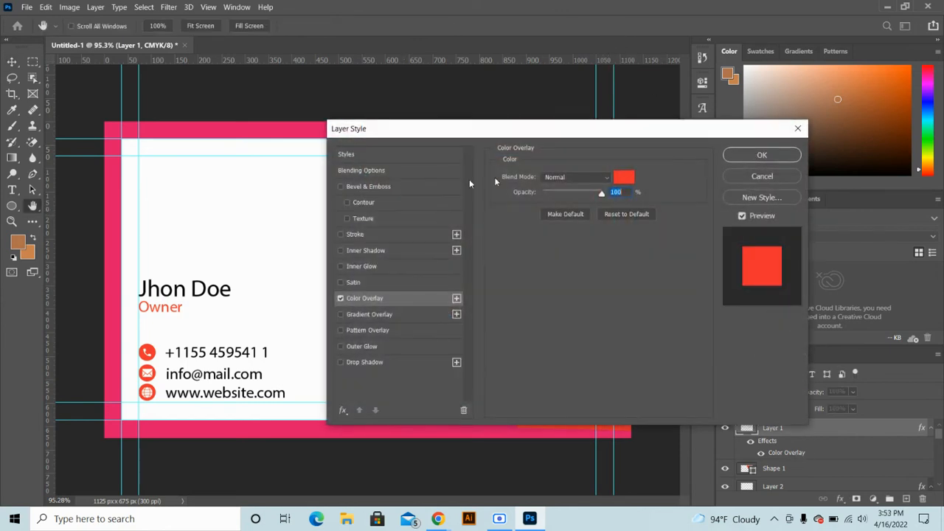
pyautogui.click(625, 180)
pyautogui.moveTo(392, 175); pyautogui.dragTo(310, 105)
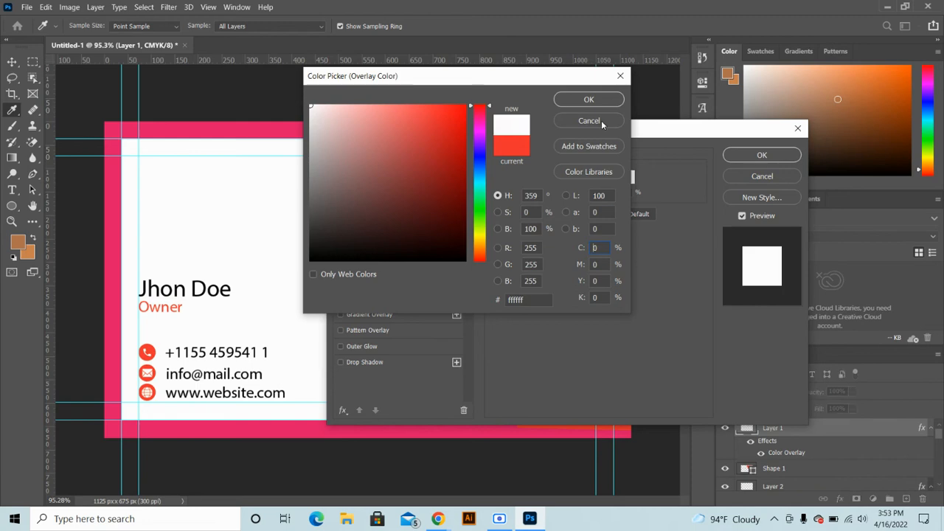
pyautogui.click(598, 104)
pyautogui.click(792, 176)
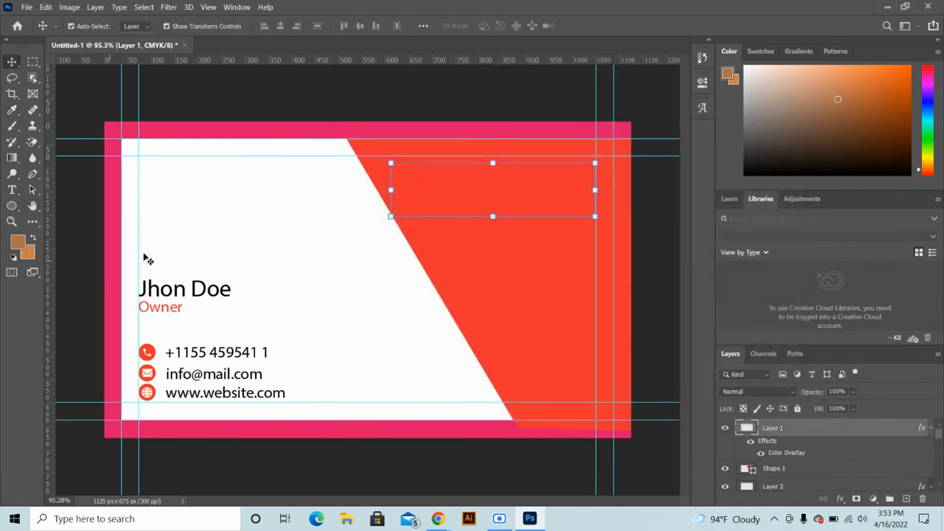
# Give the Garena logo a white Color Overlay, then select the name and title text
pyautogui.click(210, 245)
pyautogui.click(391, 180)
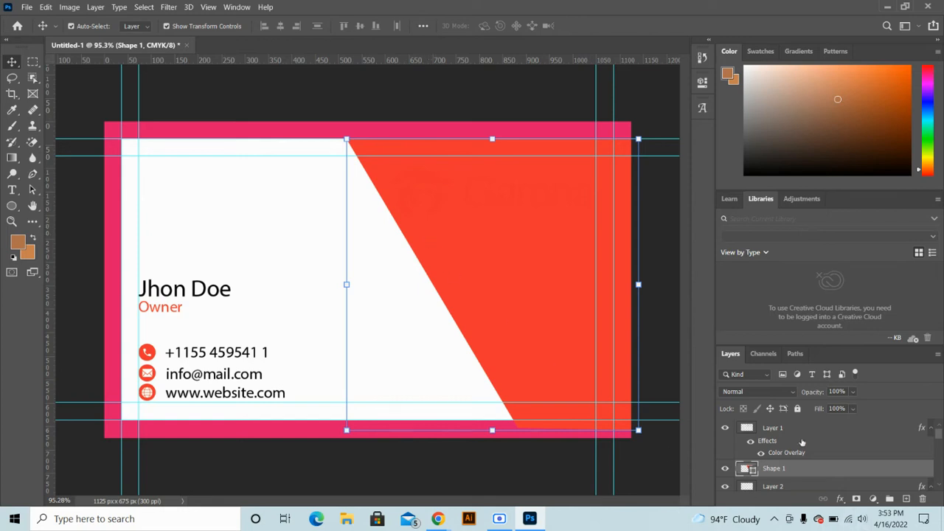
pyautogui.click(782, 455)
pyautogui.doubleClick(782, 454)
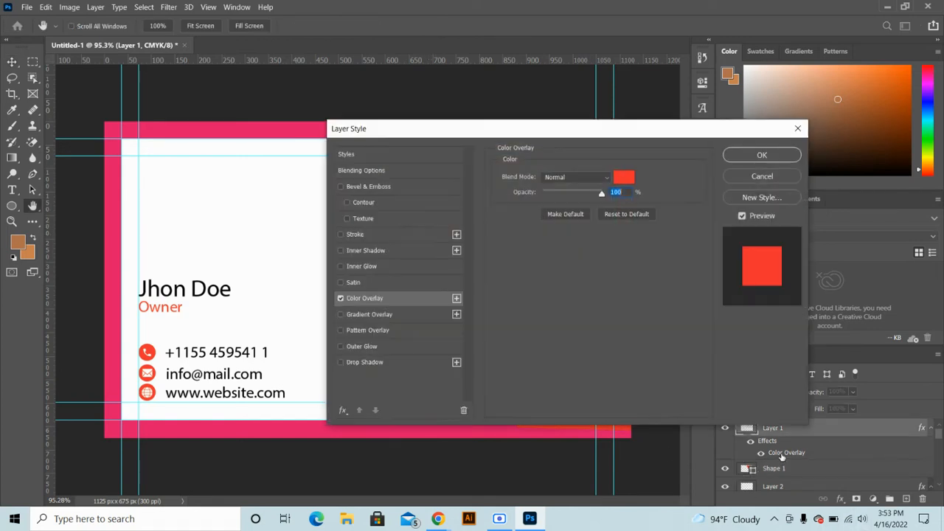
pyautogui.click(623, 177)
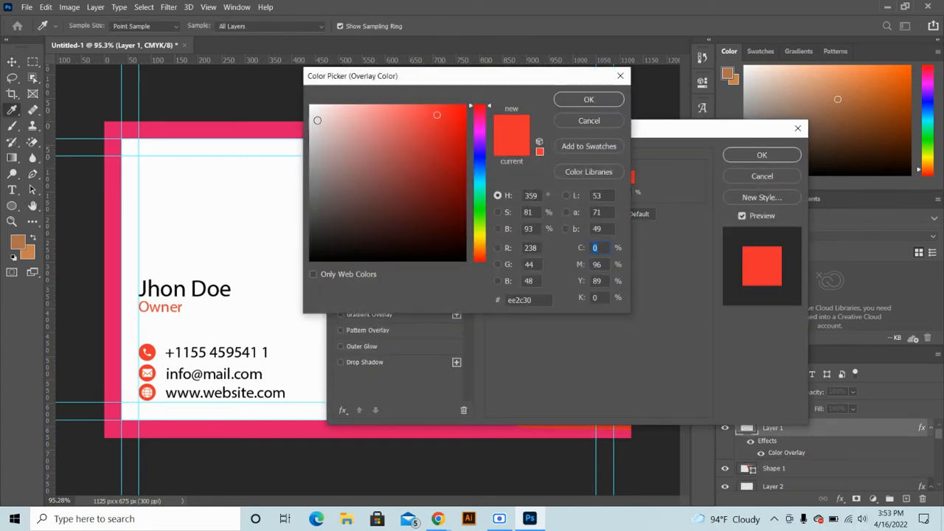
pyautogui.moveTo(317, 120); pyautogui.dragTo(308, 94)
pyautogui.click(589, 99)
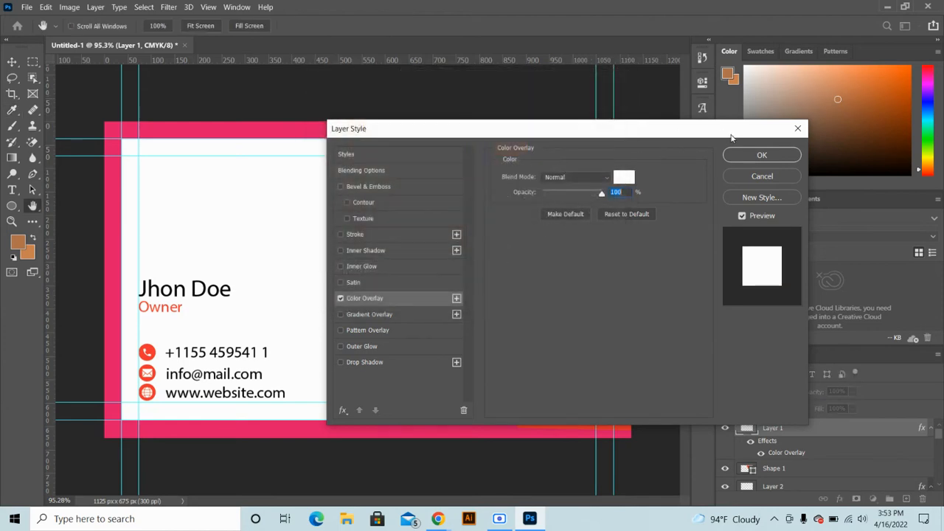
pyautogui.click(762, 155)
pyautogui.moveTo(250, 243); pyautogui.dragTo(174, 172)
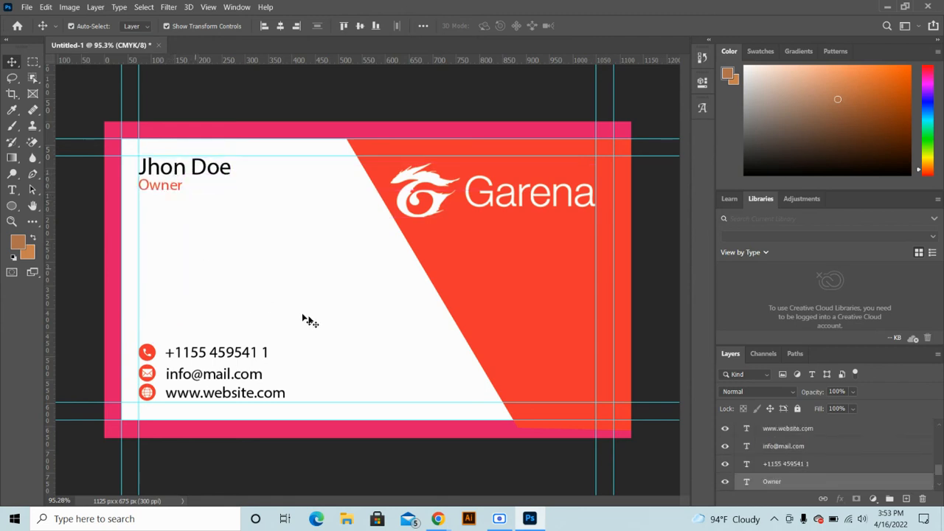
# Move the name and title text up to the card's top-left corner
pyautogui.moveTo(343, 311); pyautogui.dragTo(152, 376)
pyautogui.click(320, 340)
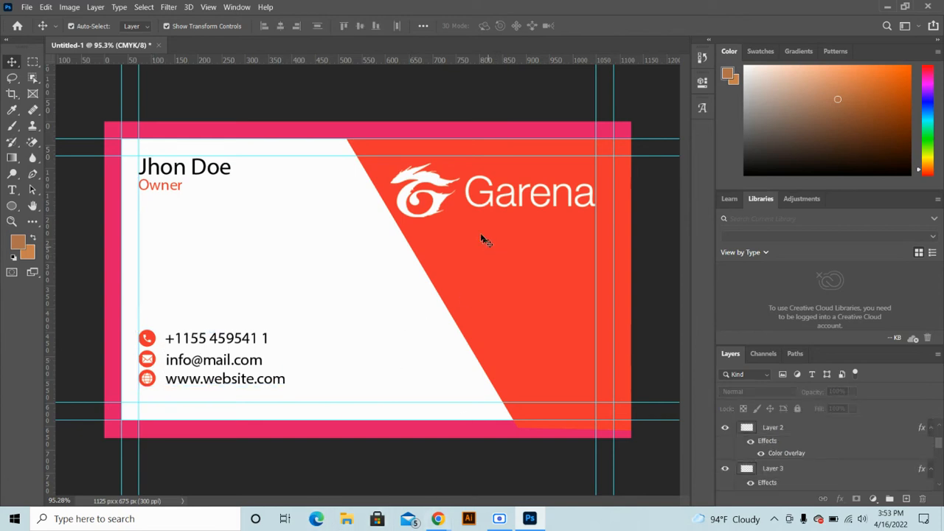
pyautogui.scroll(-2, 434, 208)
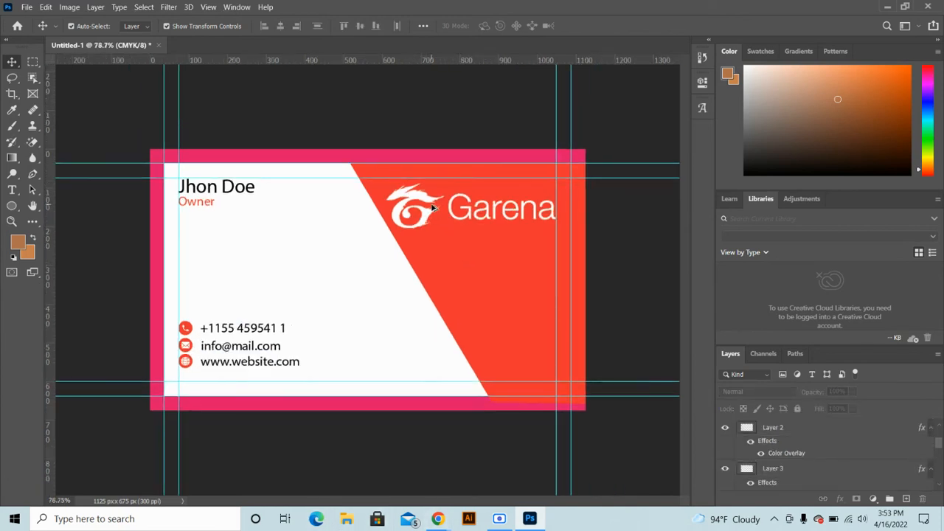
# Duplicate the Garena logo onto the white side and recolour it red (#ee3131) from the phone icon
pyautogui.moveTo(434, 216); pyautogui.dragTo(262, 270)
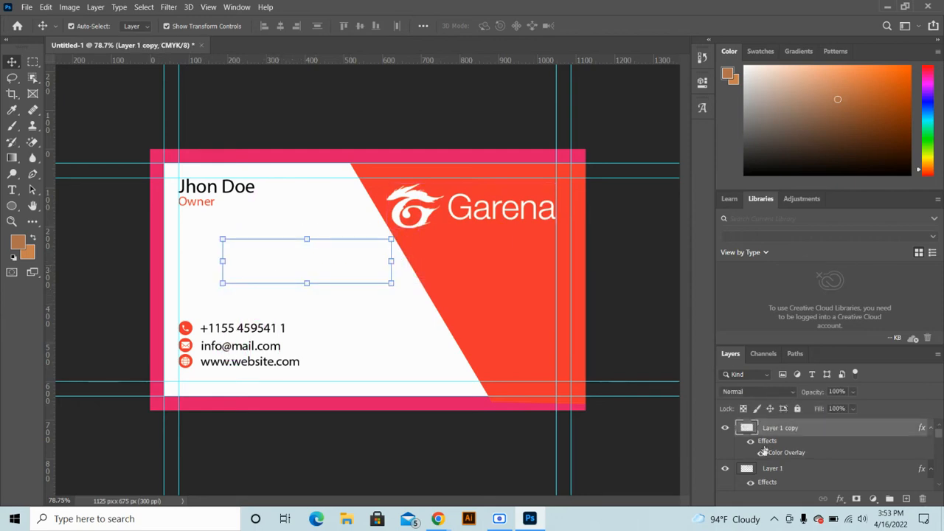
pyautogui.doubleClick(770, 457)
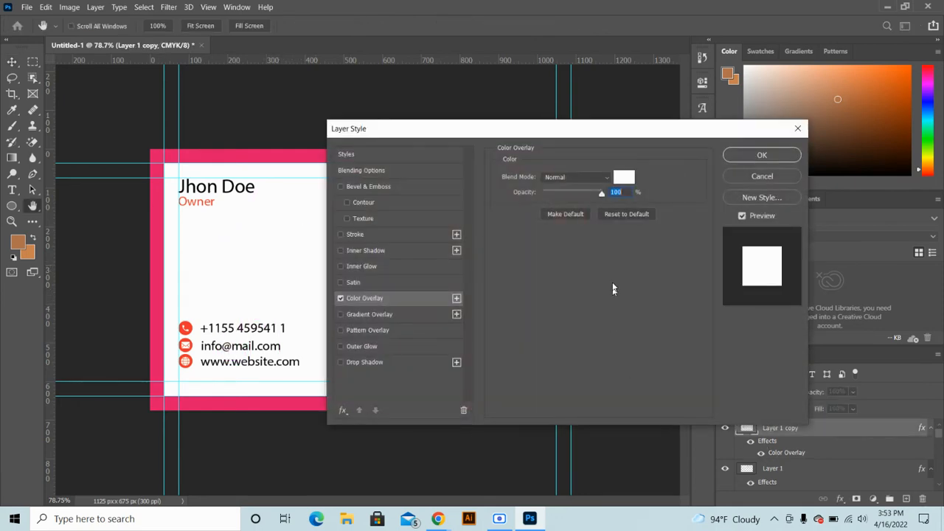
pyautogui.click(624, 179)
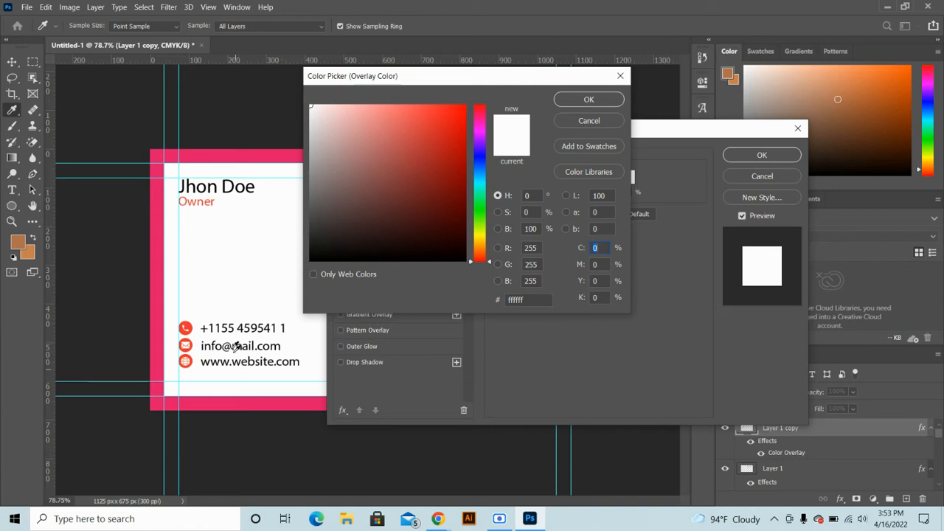
pyautogui.click(188, 326)
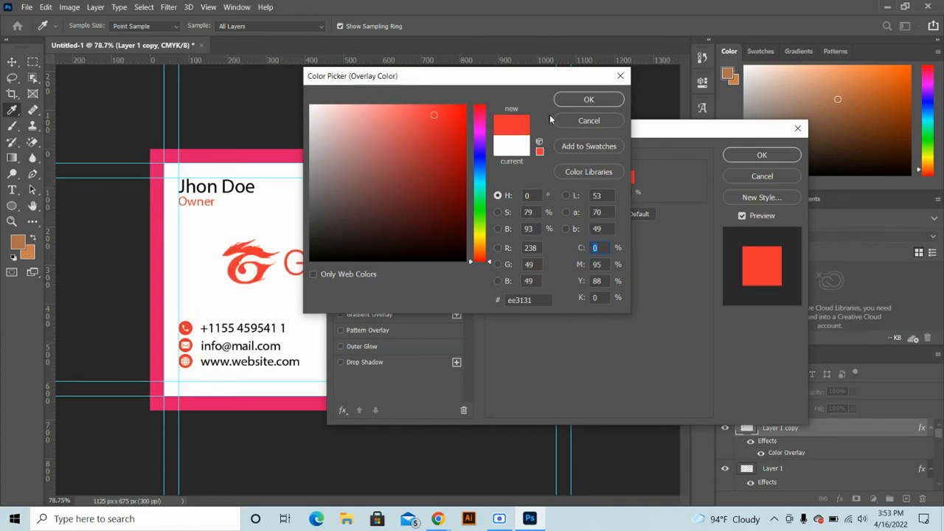
pyautogui.click(588, 99)
pyautogui.click(762, 155)
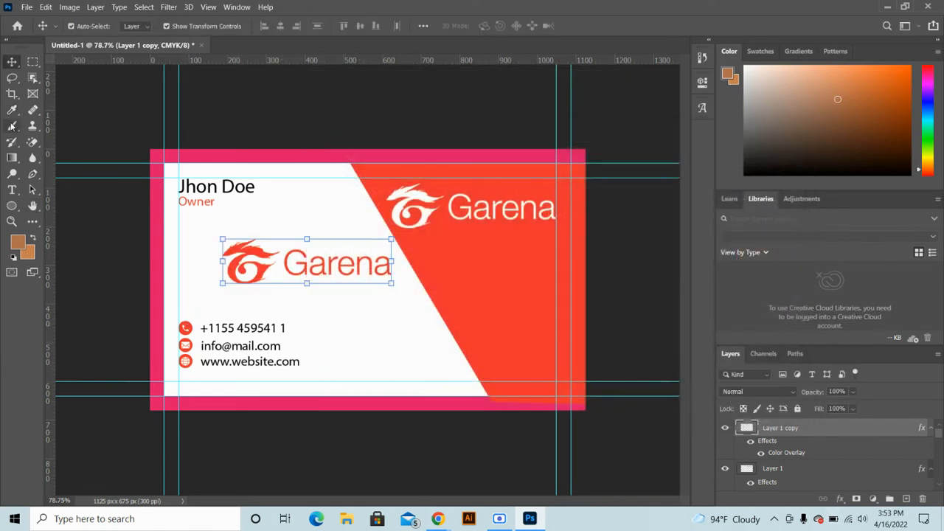
pyautogui.click(189, 289)
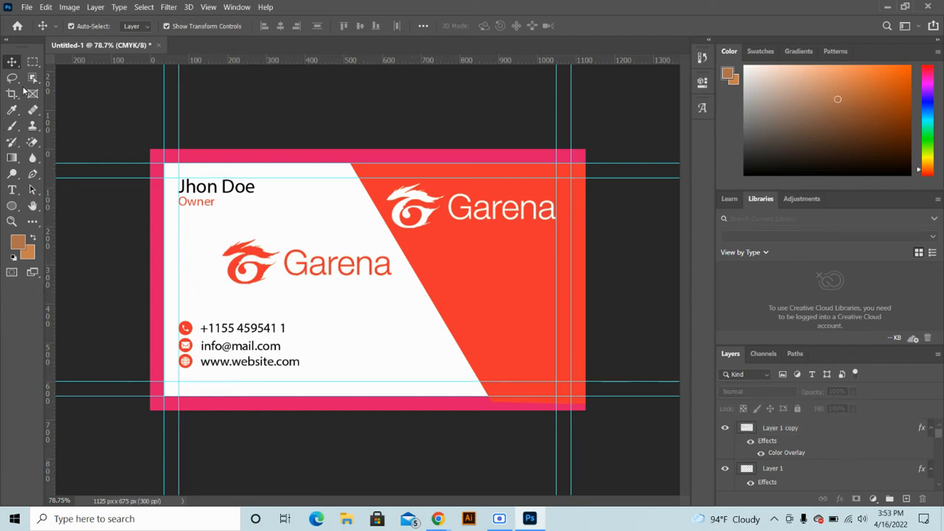
# Delete the Garena wordmark from the small logo copy using a rectangular selection, then deselect
pyautogui.click(811, 433)
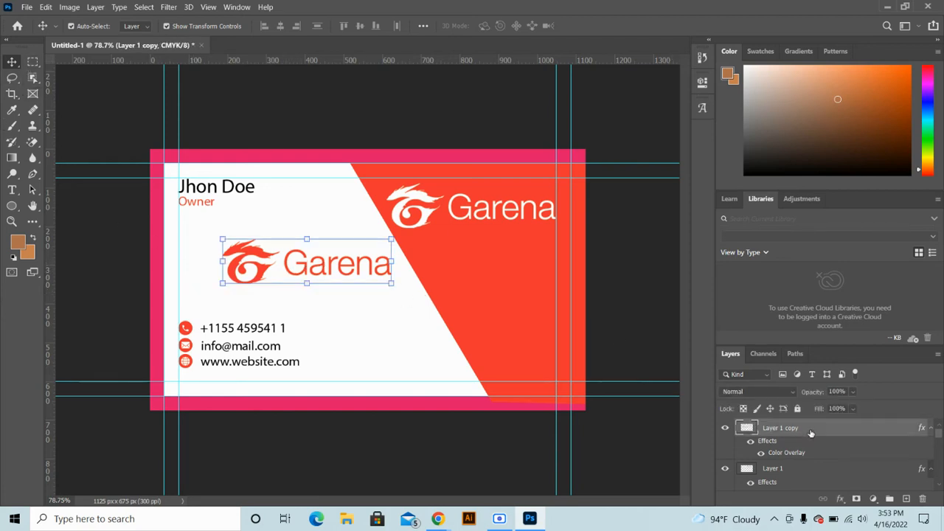
pyautogui.click(33, 63)
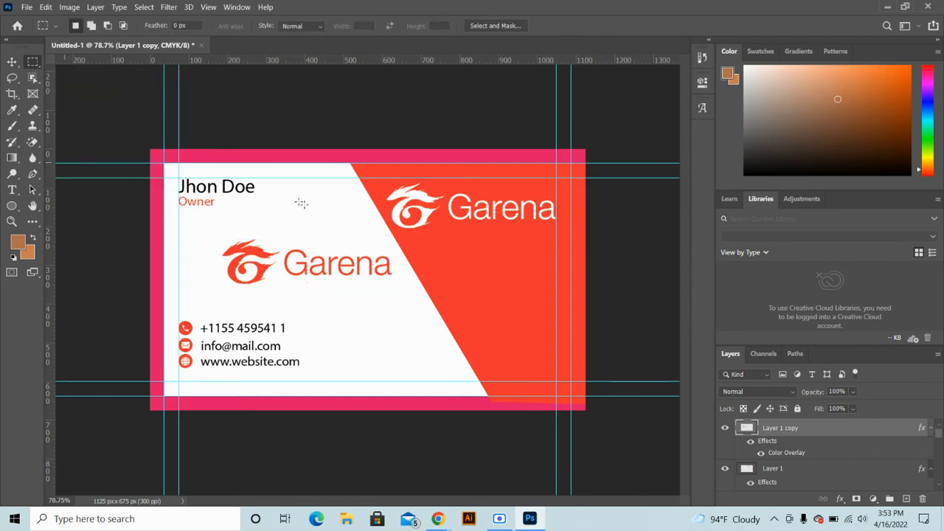
pyautogui.moveTo(284, 240); pyautogui.dragTo(394, 288)
pyautogui.press('Delete')
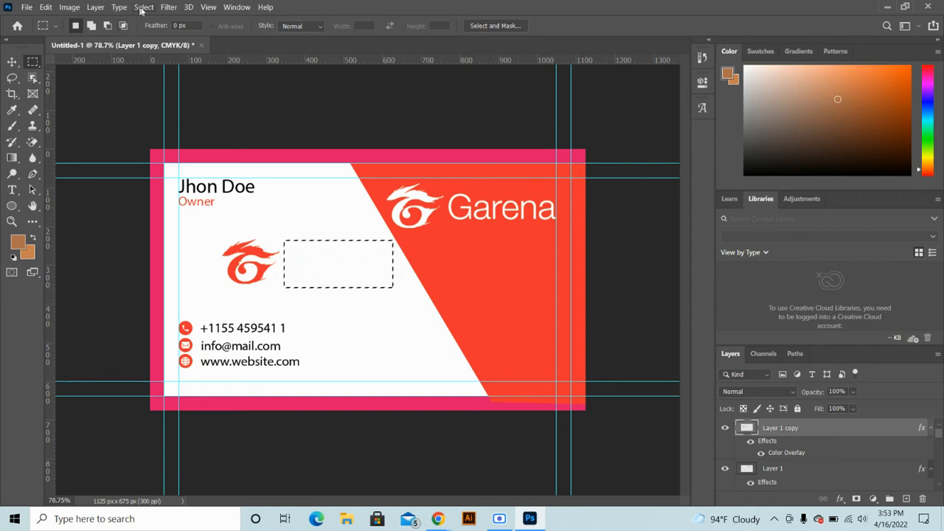
pyautogui.click(95, 9)
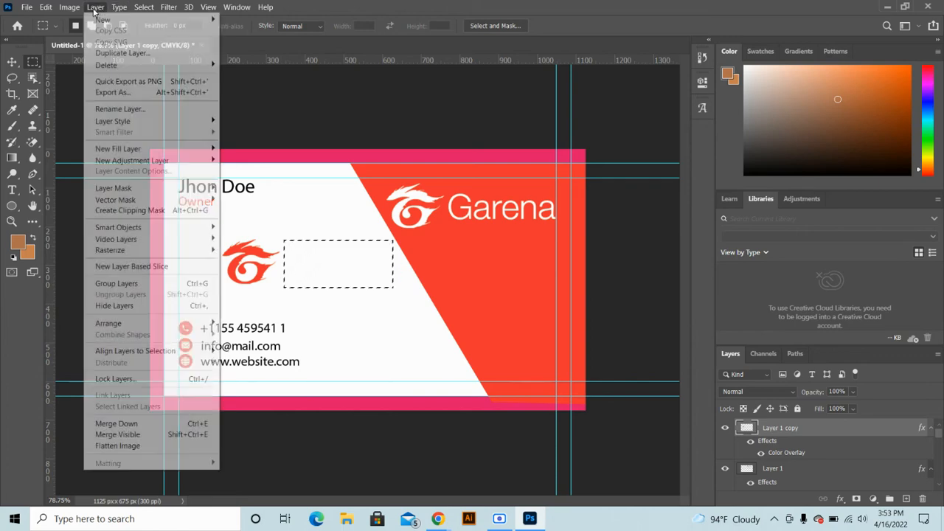
pyautogui.moveTo(145, 9)
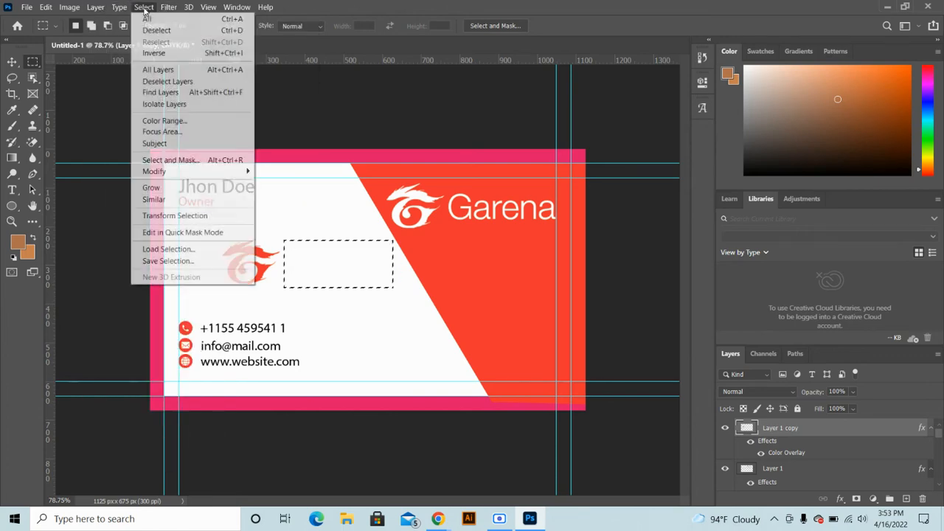
pyautogui.click(148, 31)
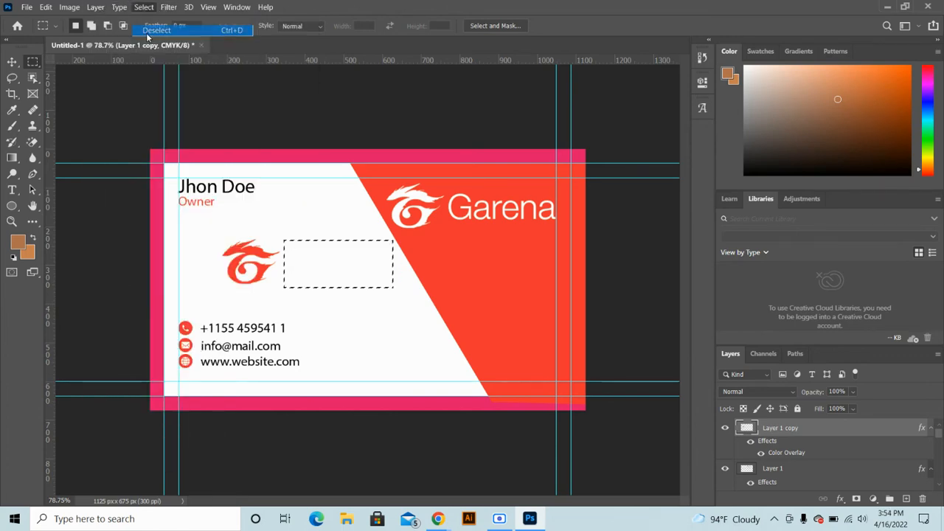
# Enlarge the small dragon emblem on the card's white side
pyautogui.press('v')
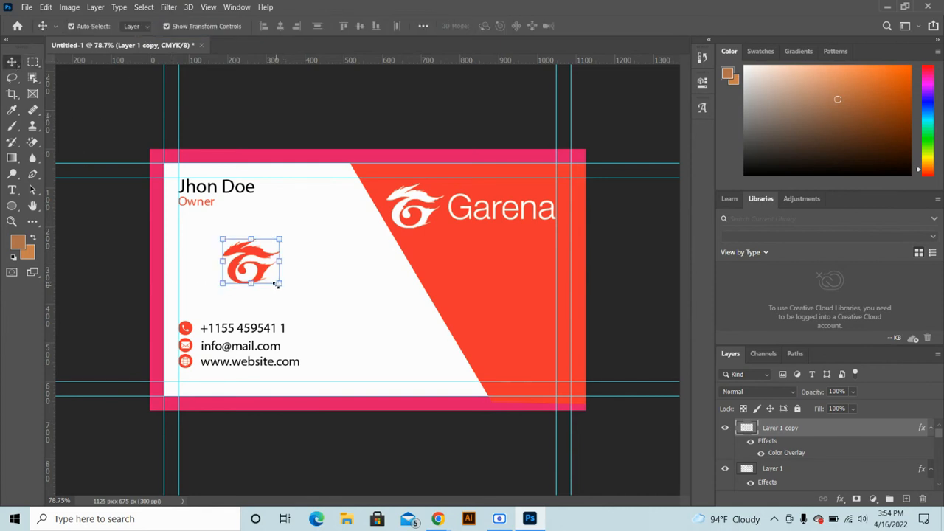
pyautogui.moveTo(283, 284); pyautogui.dragTo(379, 369)
pyautogui.moveTo(316, 309); pyautogui.dragTo(306, 289)
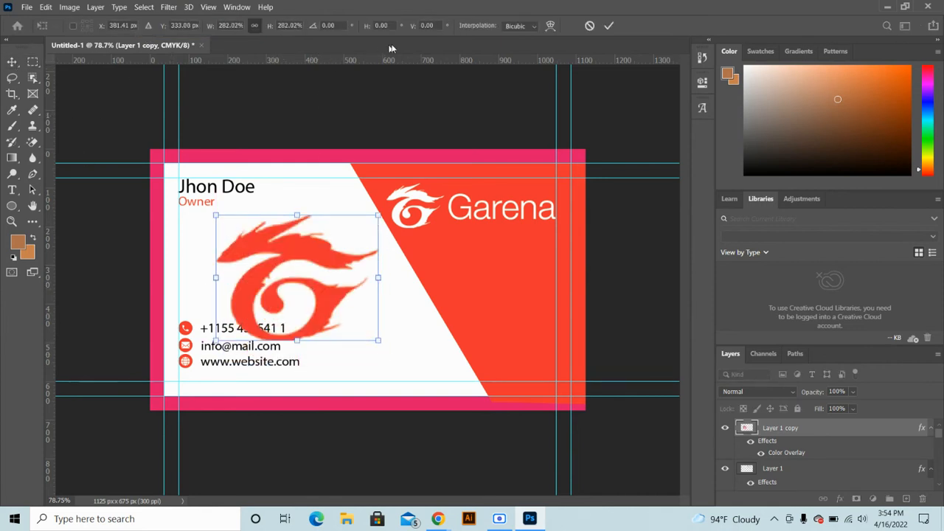
pyautogui.click(608, 26)
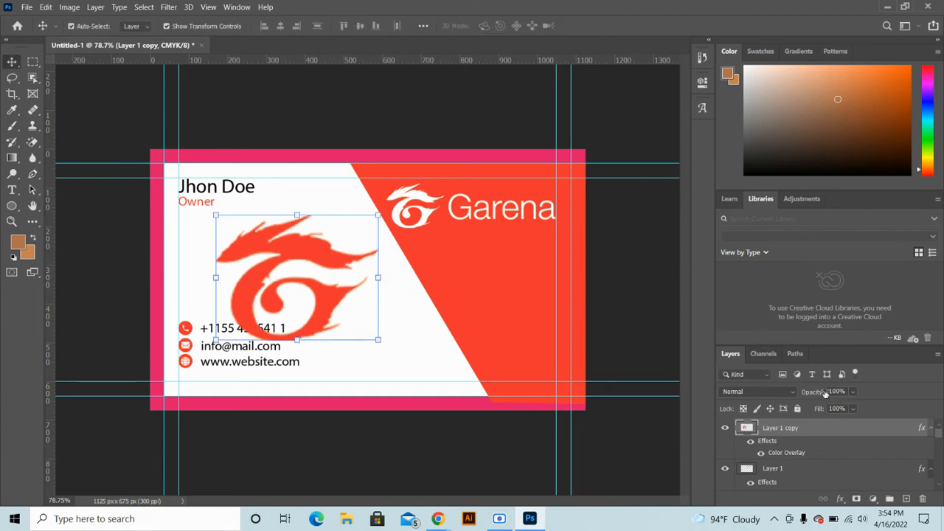
# Fade the emblem to 10% opacity and 63% fill, placed behind the name text layers
pyautogui.moveTo(826, 395); pyautogui.dragTo(725, 393)
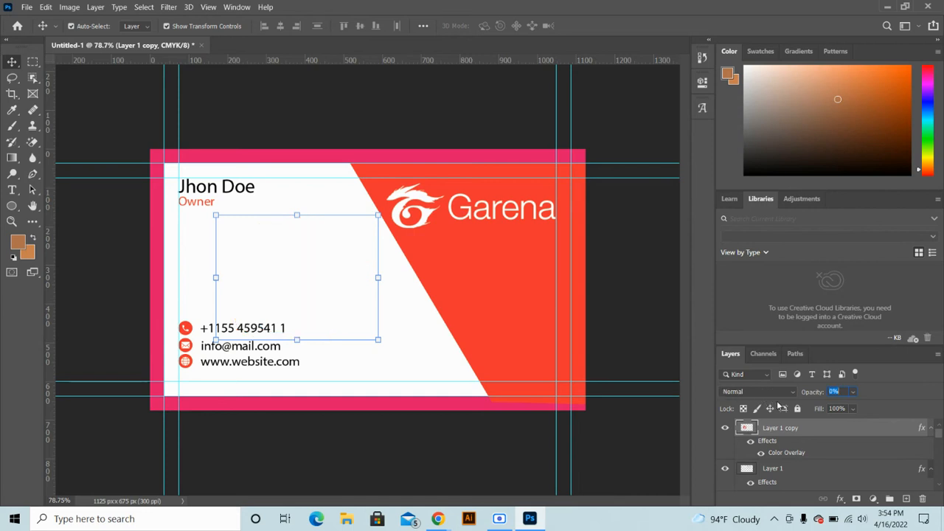
pyautogui.moveTo(814, 393); pyautogui.dragTo(815, 393)
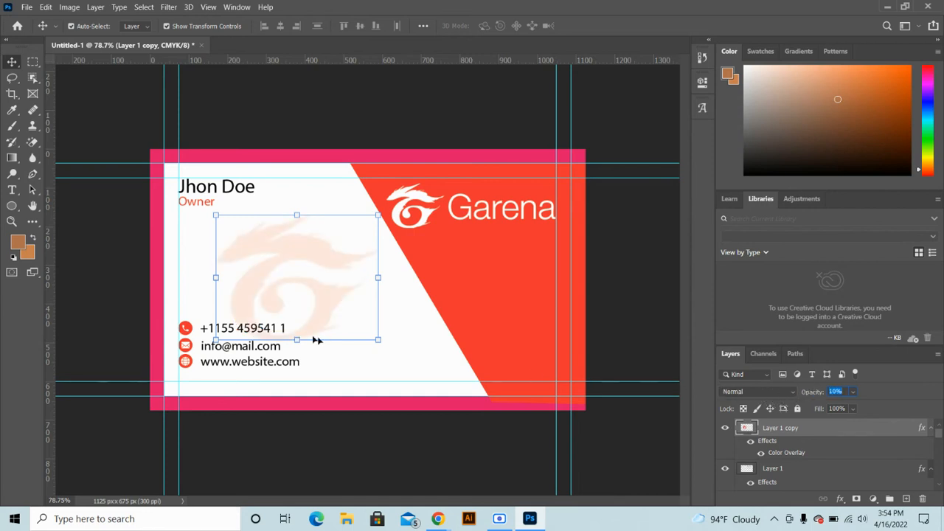
pyautogui.moveTo(315, 316); pyautogui.dragTo(331, 321)
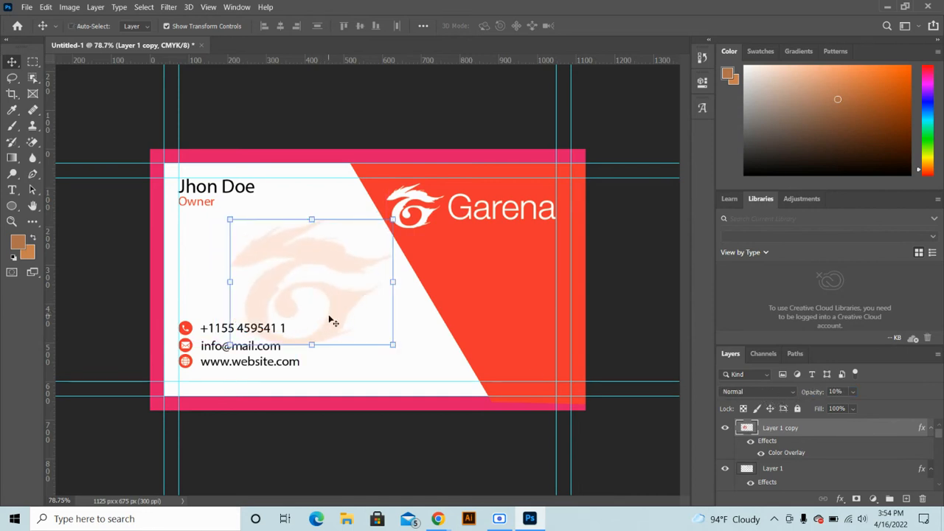
pyautogui.hotkey('ctrl', '[')
pyautogui.hotkey('ctrl', '[')
pyautogui.hotkey('ctrl', '[')
pyautogui.hotkey('ctrl', '[')
pyautogui.hotkey('ctrl', '[')
pyautogui.hotkey('ctrl', '[')
pyautogui.hotkey('ctrl', '[')
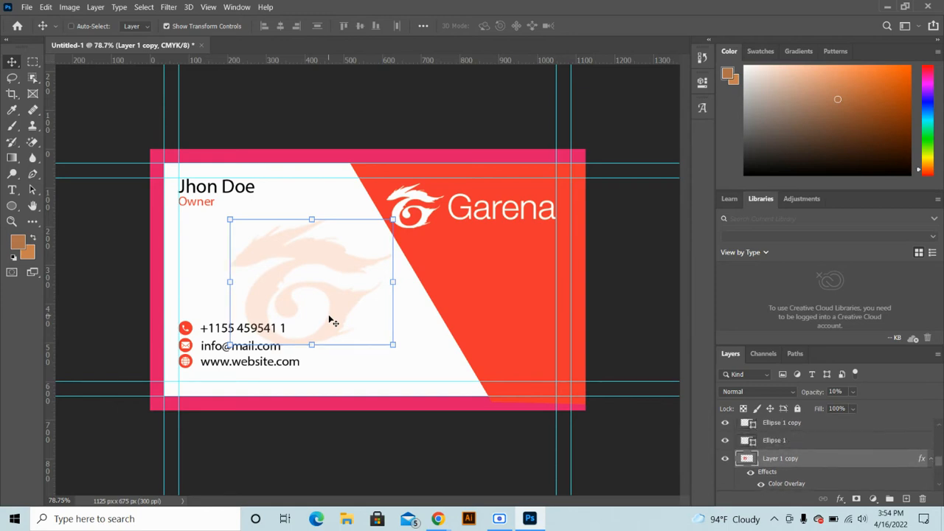
pyautogui.hotkey('ctrl', '[')
pyautogui.hotkey('ctrl', '[')
pyautogui.hotkey('ctrl', '[')
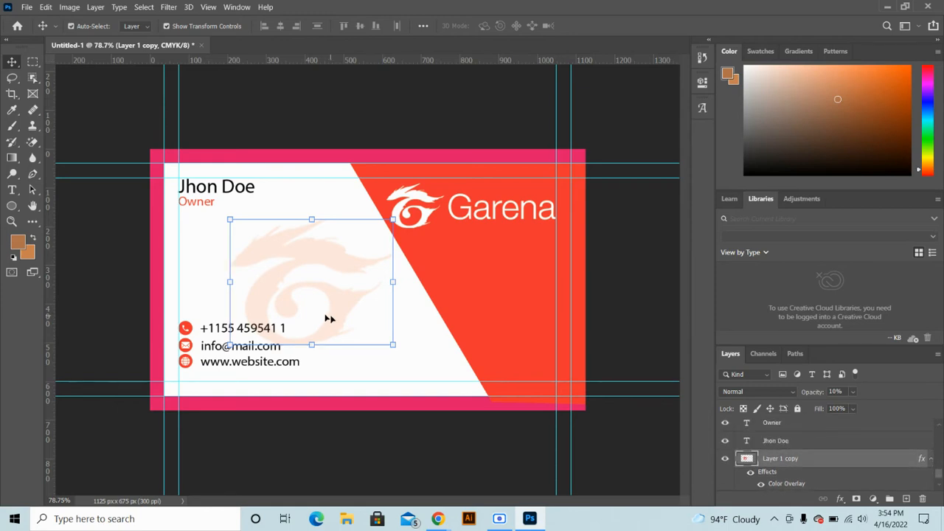
pyautogui.click(135, 264)
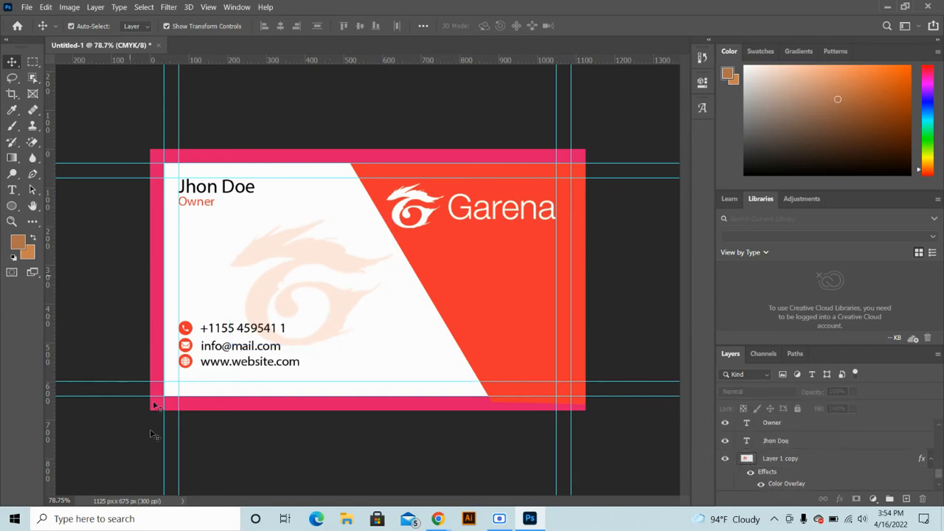
pyautogui.click(273, 291)
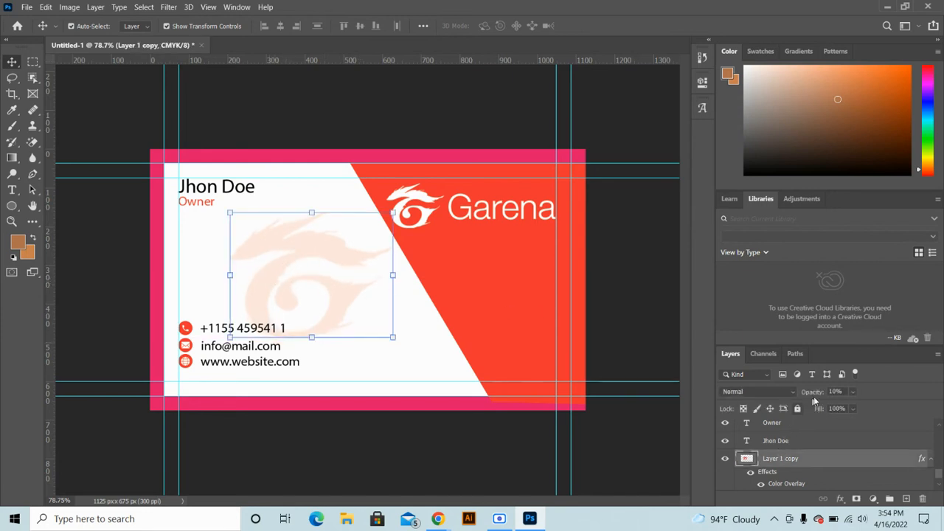
pyautogui.moveTo(810, 410)
pyautogui.mouseDown()
pyautogui.moveTo(820, 412)
pyautogui.moveTo(795, 412)
pyautogui.mouseUp()
pyautogui.click(456, 439)
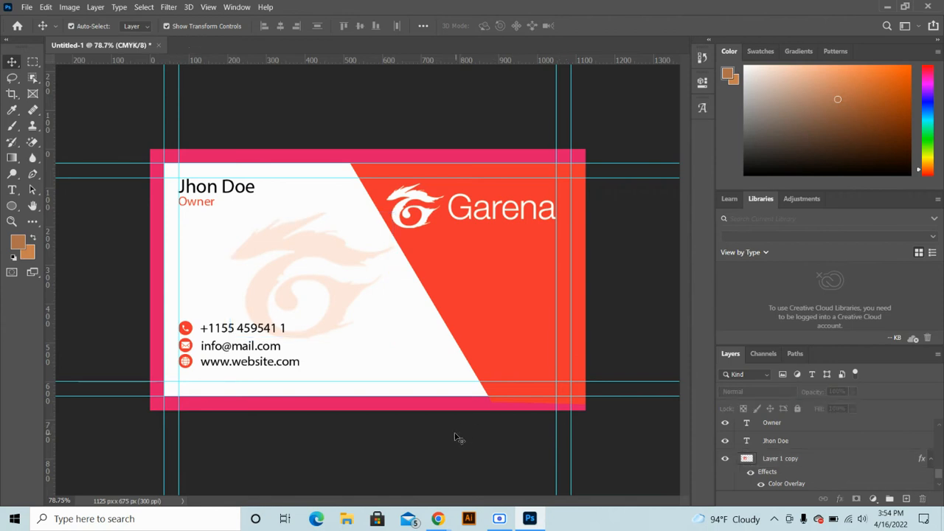
pyautogui.scroll(-3, 470, 381)
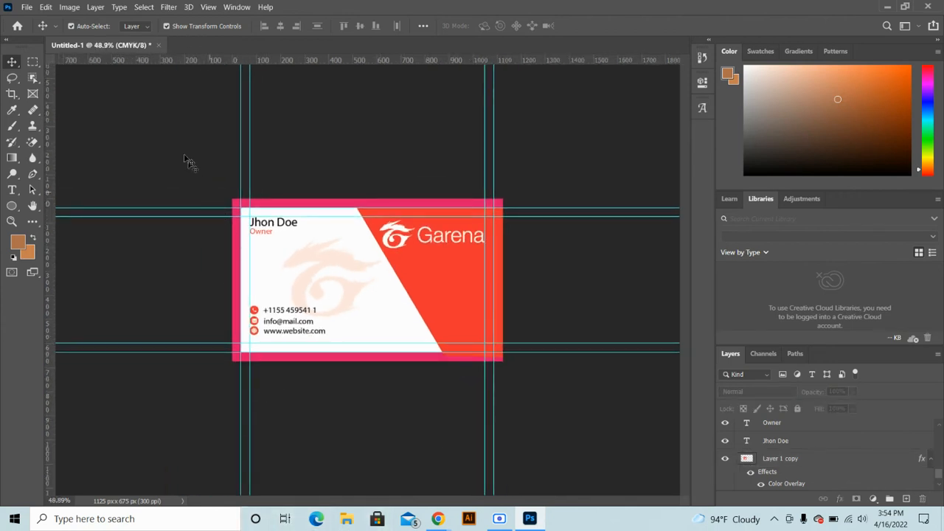
# Save the card as 'b card Front.psd' in a new 'B card' folder with Maximize Compatibility
pyautogui.click(26, 7)
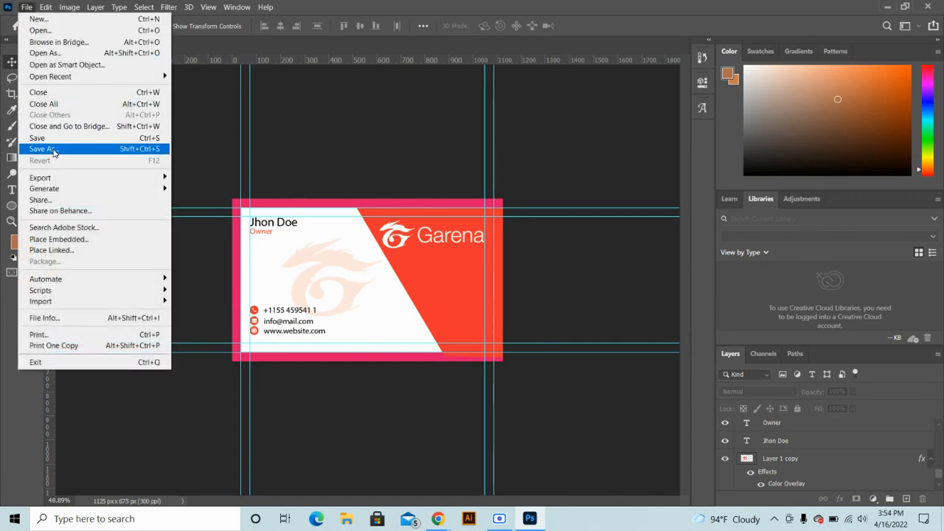
pyautogui.click(54, 152)
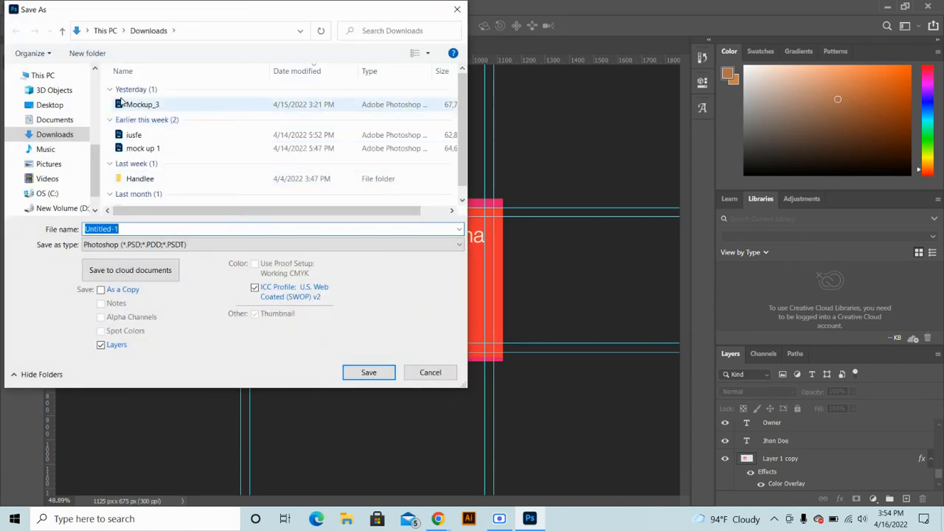
pyautogui.click(87, 53)
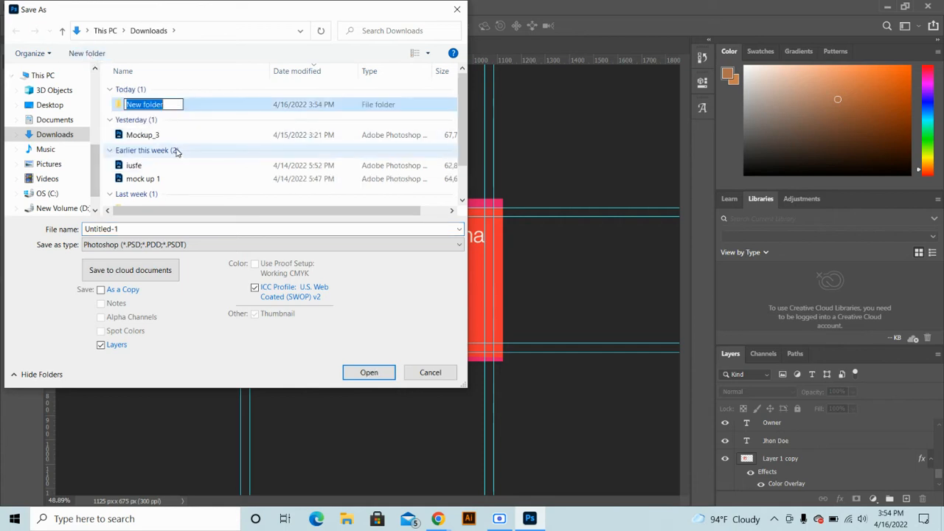
pyautogui.write('B')
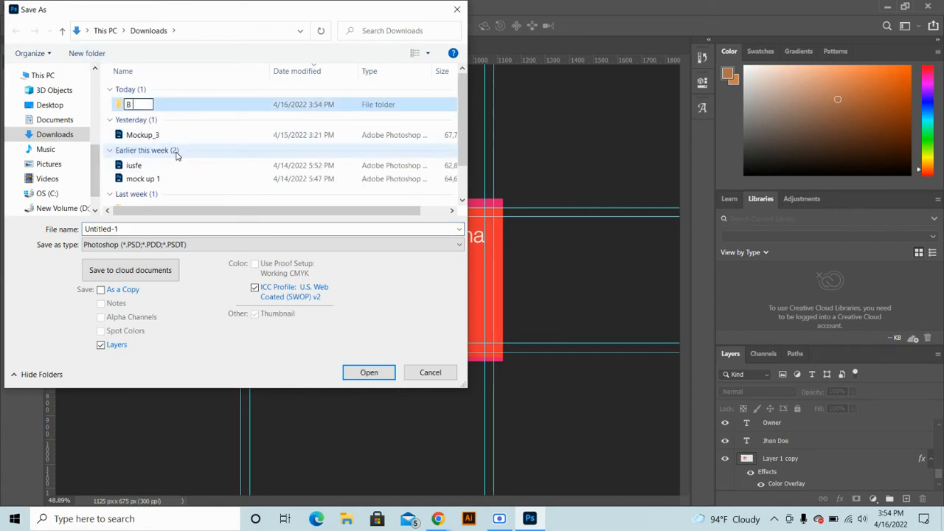
pyautogui.write(' card')
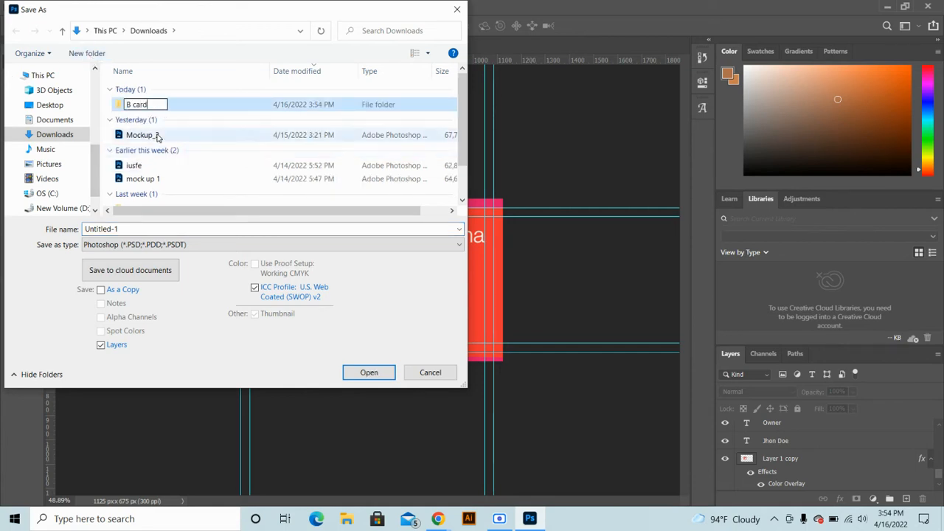
pyautogui.doubleClick(168, 105)
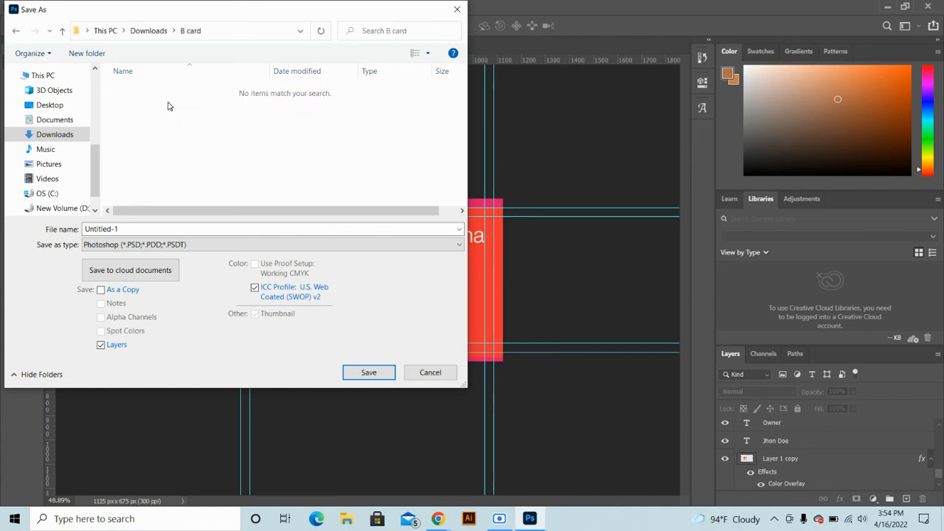
pyautogui.doubleClick(149, 229)
pyautogui.write('b card Front')
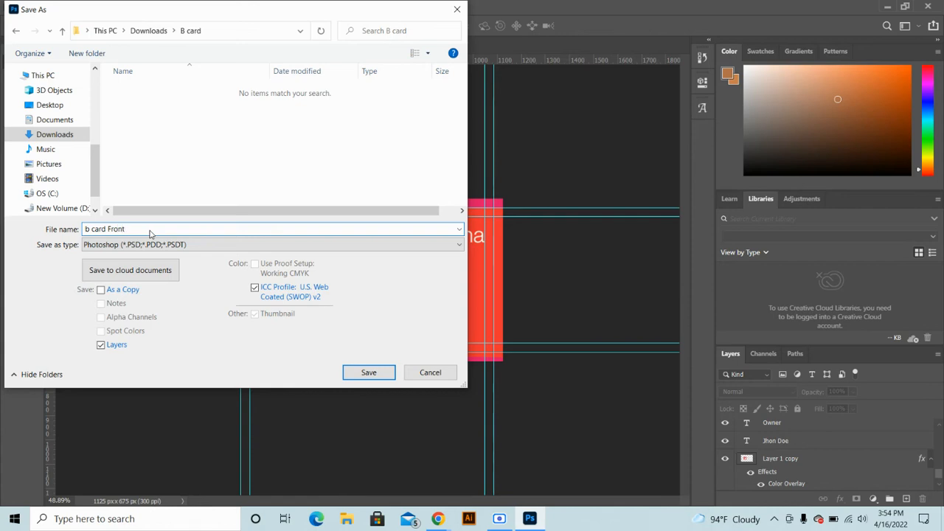
pyautogui.press('Return')
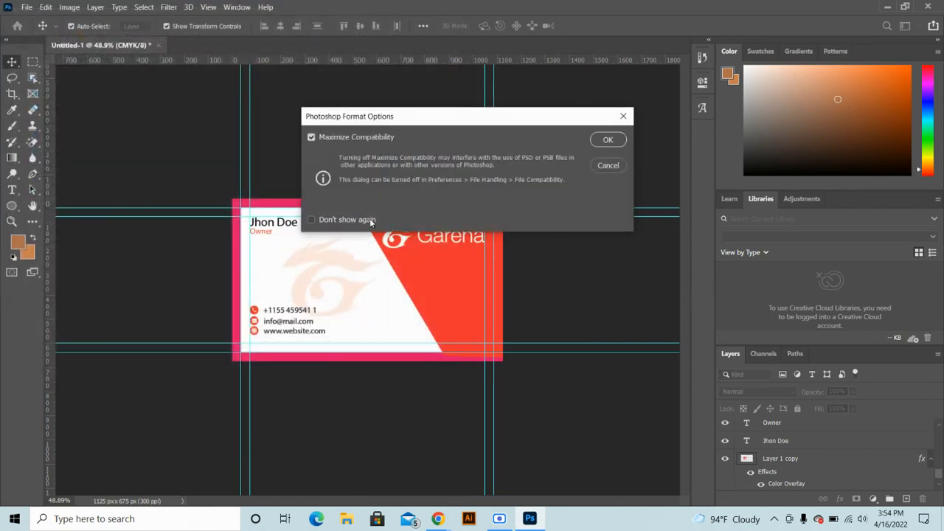
pyautogui.click(604, 141)
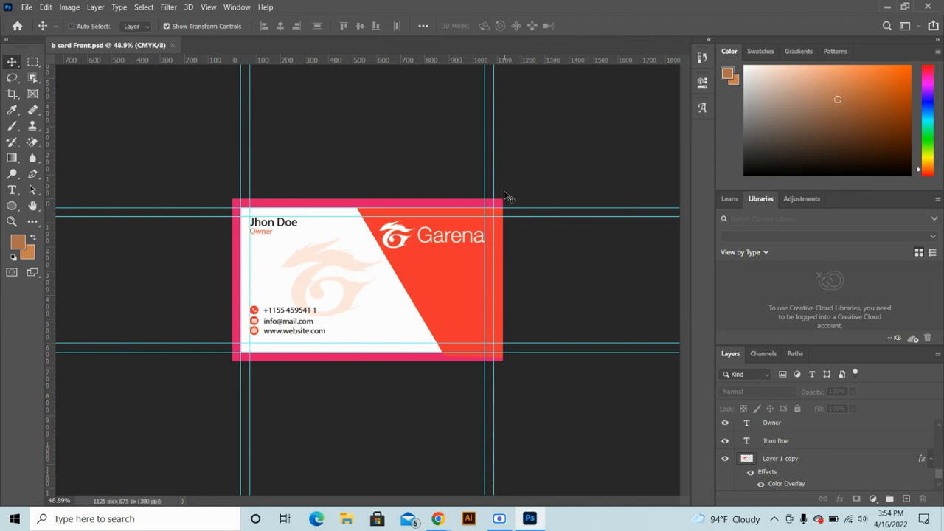
pyautogui.hotkey('ctrl', 'shift', 's')
# Save a Photoshop PDF copy named 'b card Front' with High Quality Print settings
pyautogui.click(151, 244)
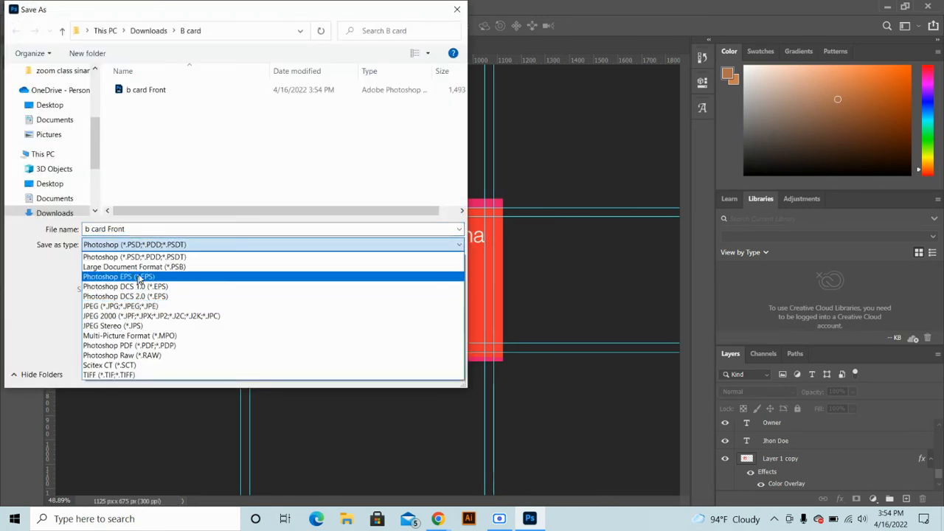
pyautogui.click(131, 345)
pyautogui.click(363, 371)
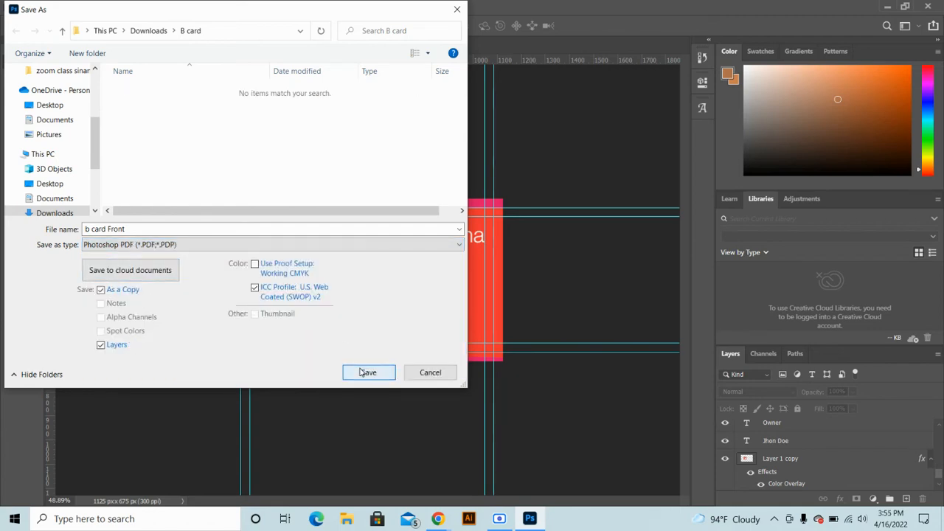
pyautogui.click(385, 233)
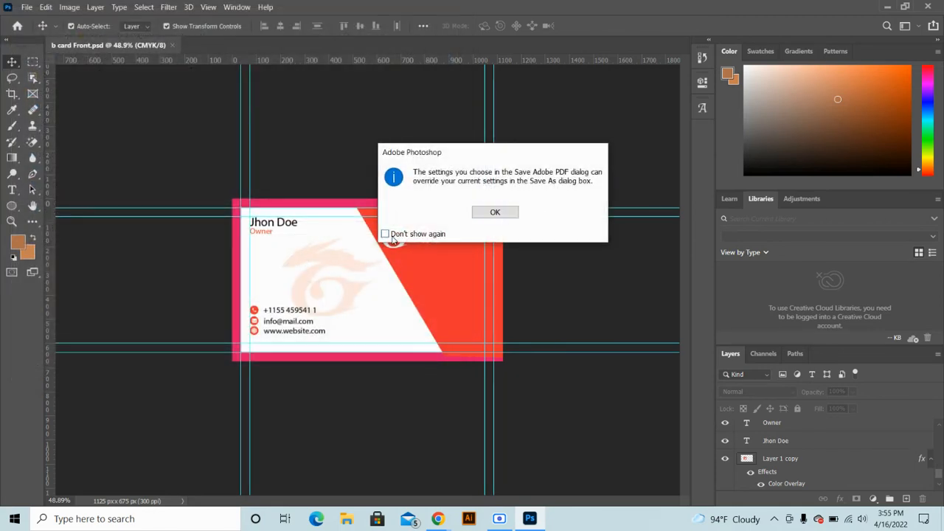
pyautogui.click(492, 212)
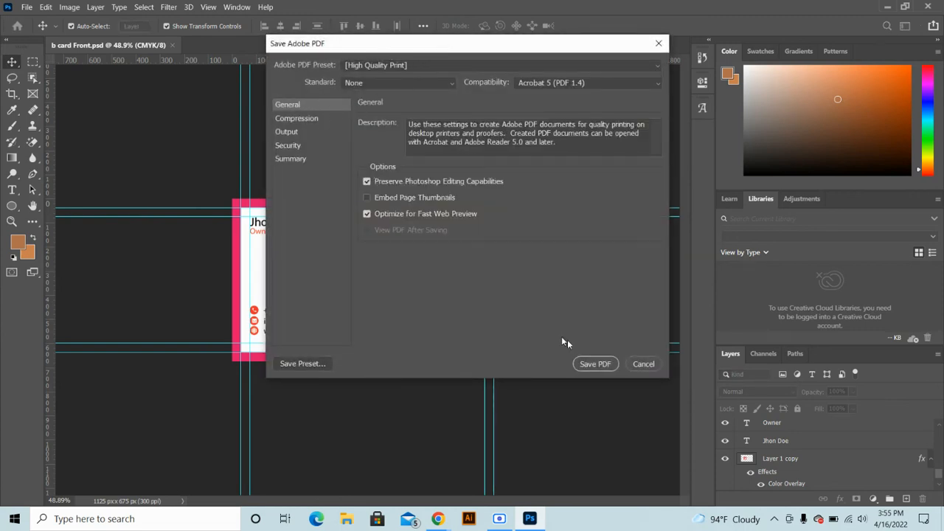
pyautogui.click(595, 364)
pyautogui.click(413, 253)
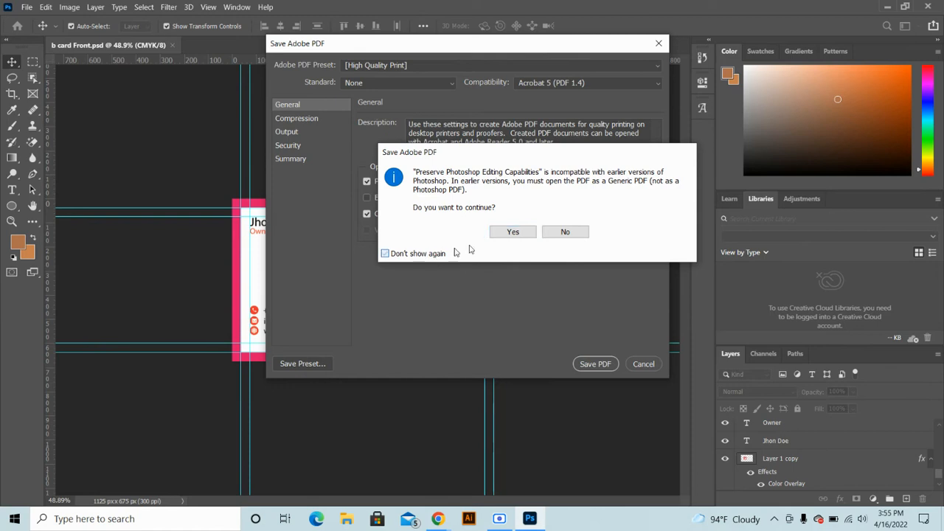
pyautogui.click(510, 232)
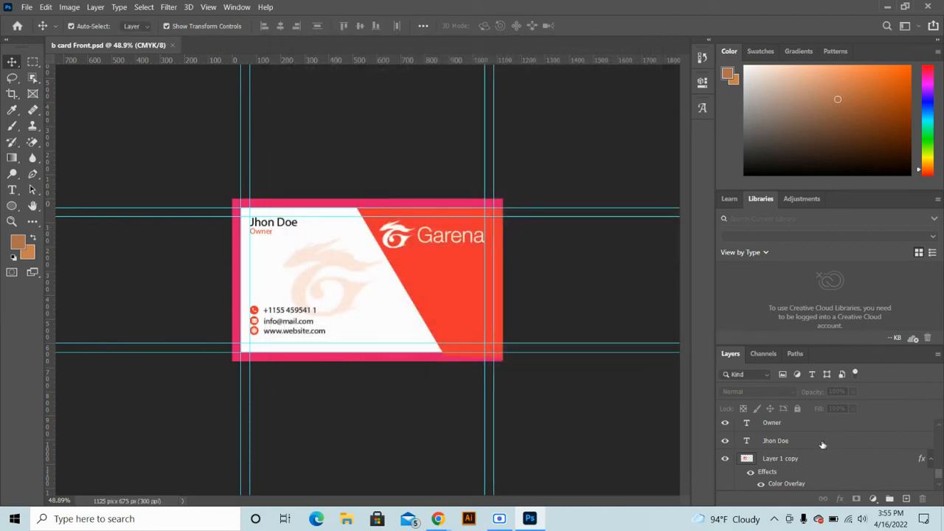
pyautogui.scroll(-5, 780, 442)
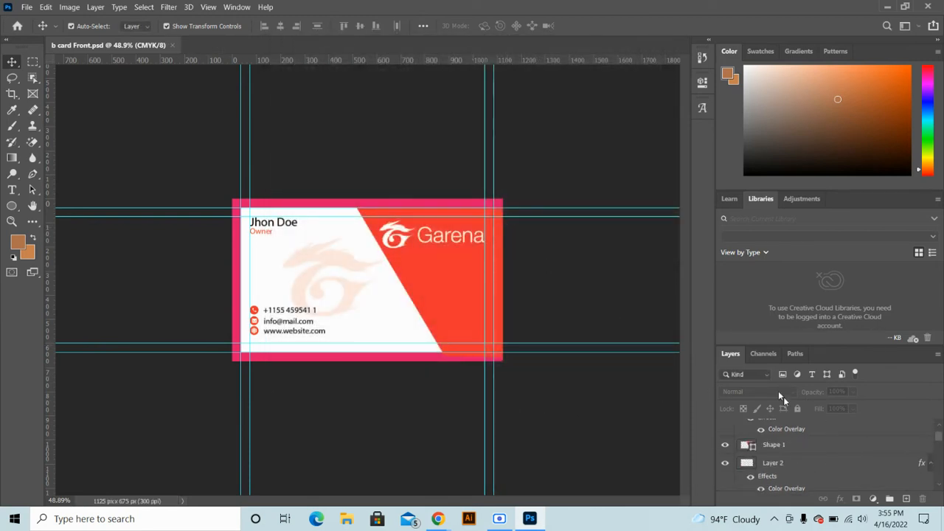
# Float the Layers panel and enlarge it to list every layer
pyautogui.moveTo(739, 355); pyautogui.dragTo(333, 80)
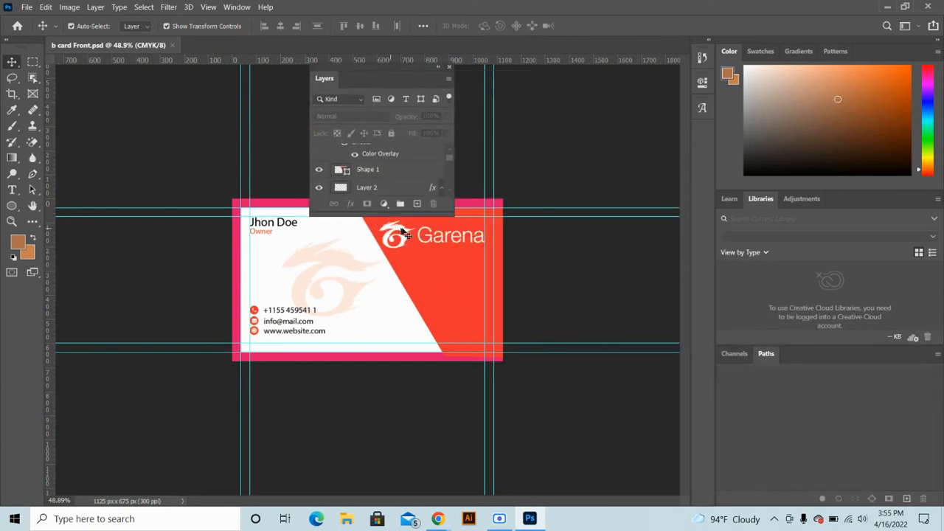
pyautogui.moveTo(402, 214); pyautogui.dragTo(413, 387)
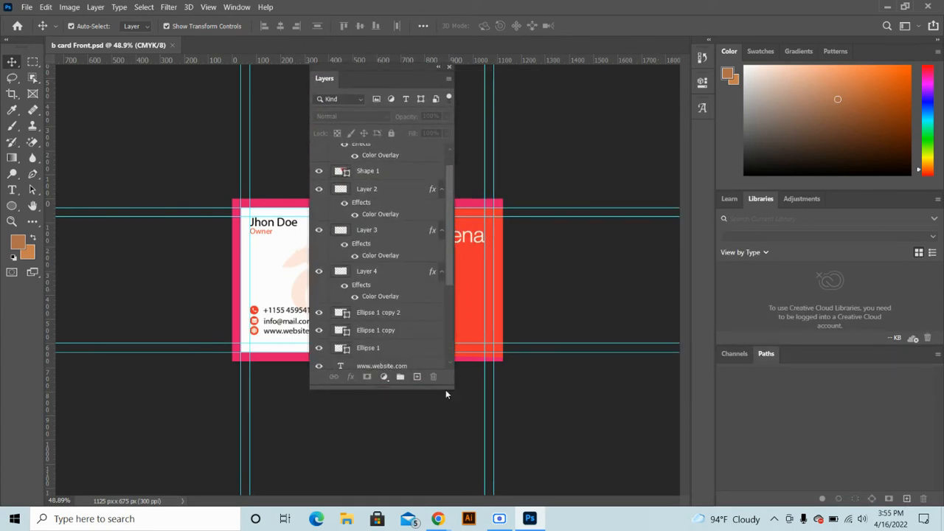
pyautogui.moveTo(452, 388); pyautogui.dragTo(639, 481)
pyautogui.scroll(1, 423, 230)
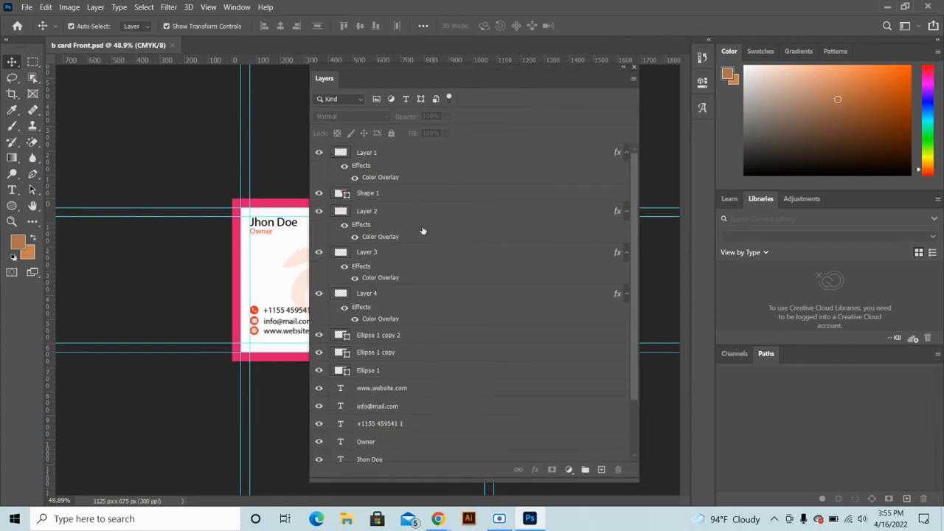
# Group the icon layers from Layer 1 to Ellipse 1 into a group named 'Icon'
pyautogui.click(390, 160)
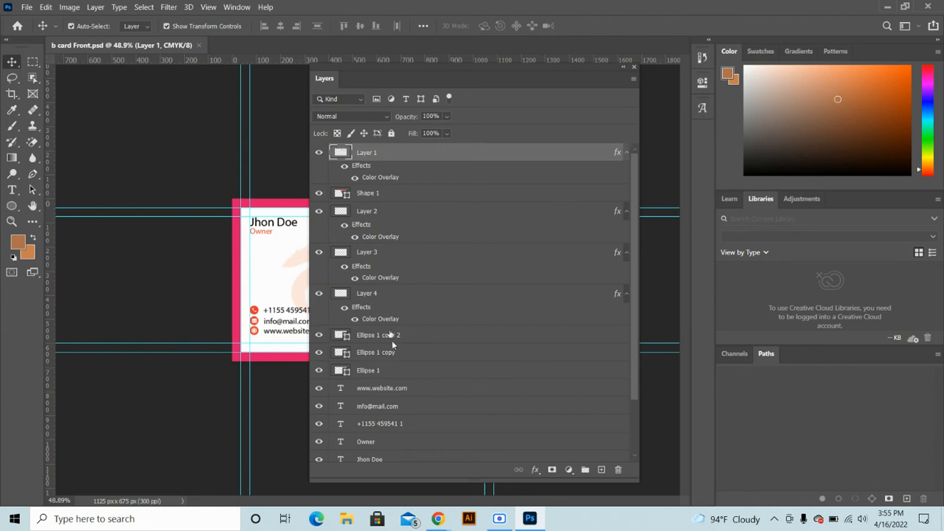
pyautogui.click(377, 372)
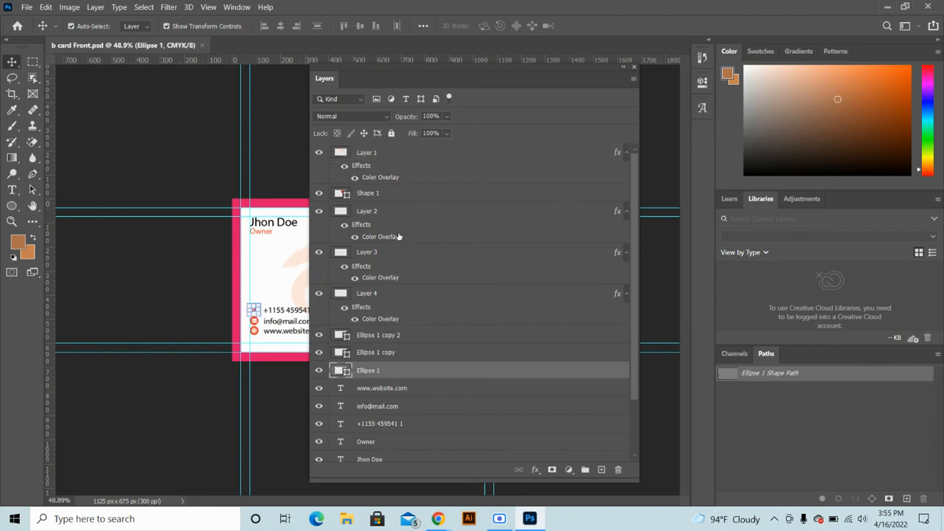
pyautogui.keyDown('shift'); pyautogui.click(397, 193); pyautogui.keyUp('shift')
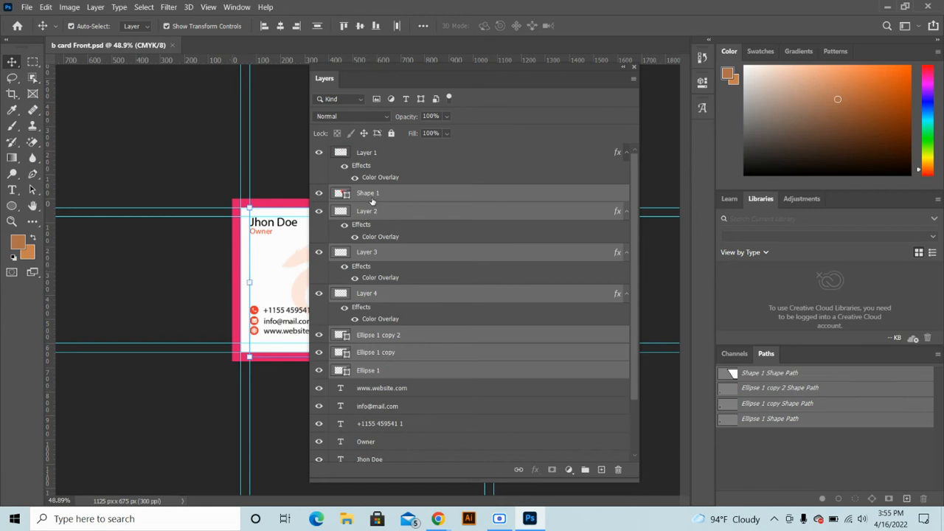
pyautogui.keyDown('ctrl'); pyautogui.click(374, 194); pyautogui.keyUp('ctrl')
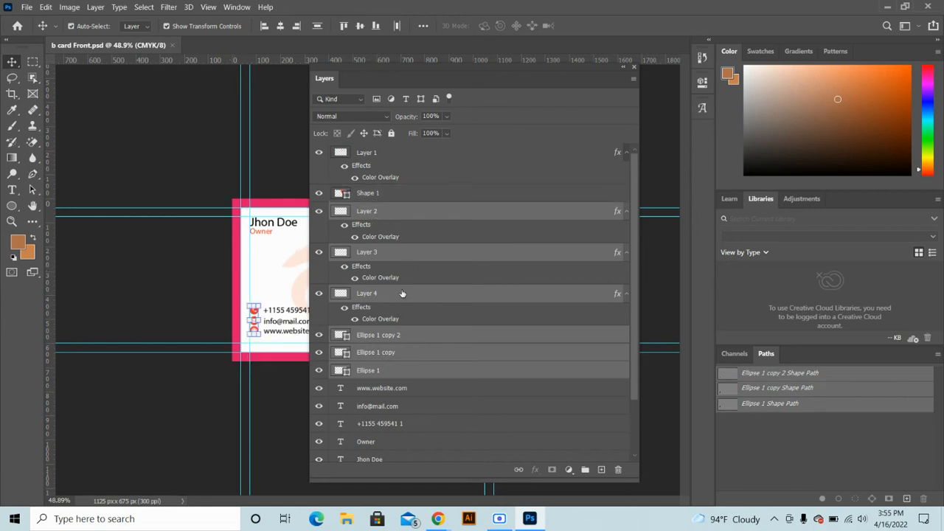
pyautogui.hotkey('ctrl', 'g')
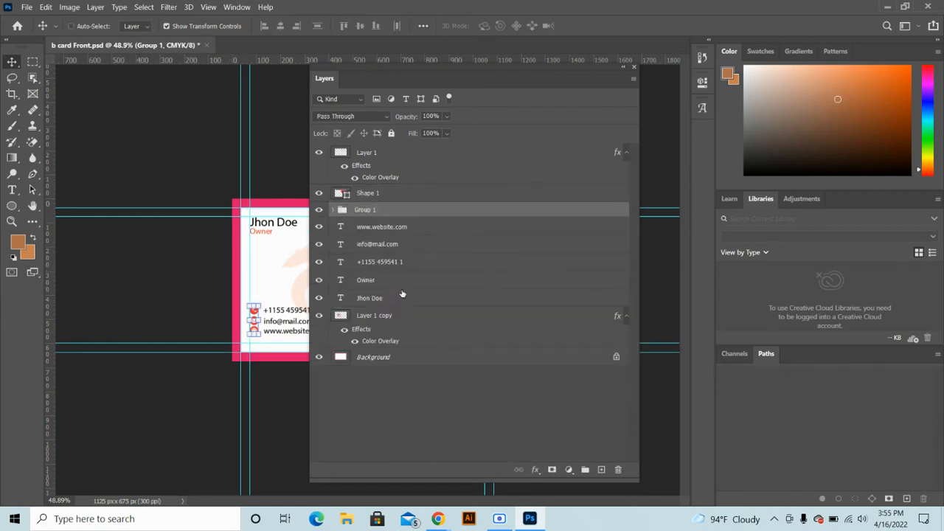
pyautogui.doubleClick(362, 210)
pyautogui.write('Icon')
pyautogui.click(390, 411)
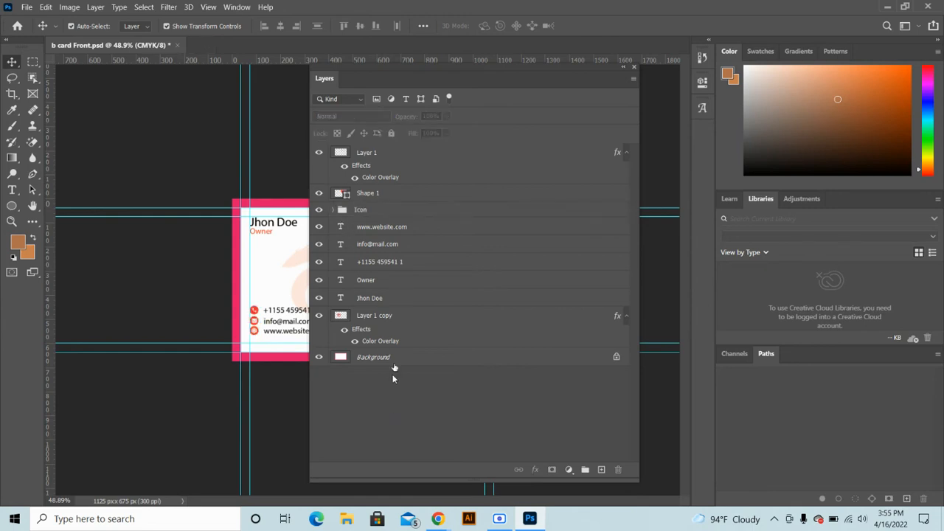
# Group the five text layers into a group named 'Texts'
pyautogui.click(383, 228)
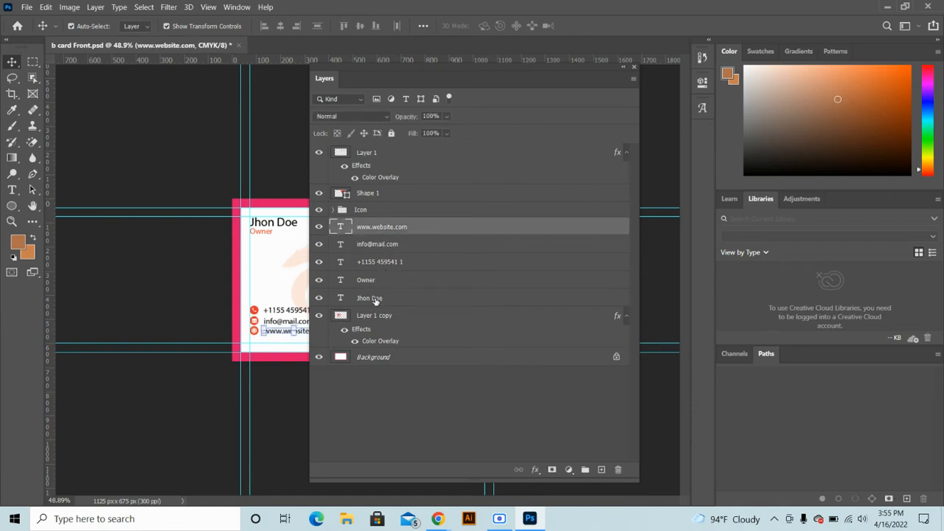
pyautogui.keyDown('shift'); pyautogui.click(374, 298); pyautogui.keyUp('shift')
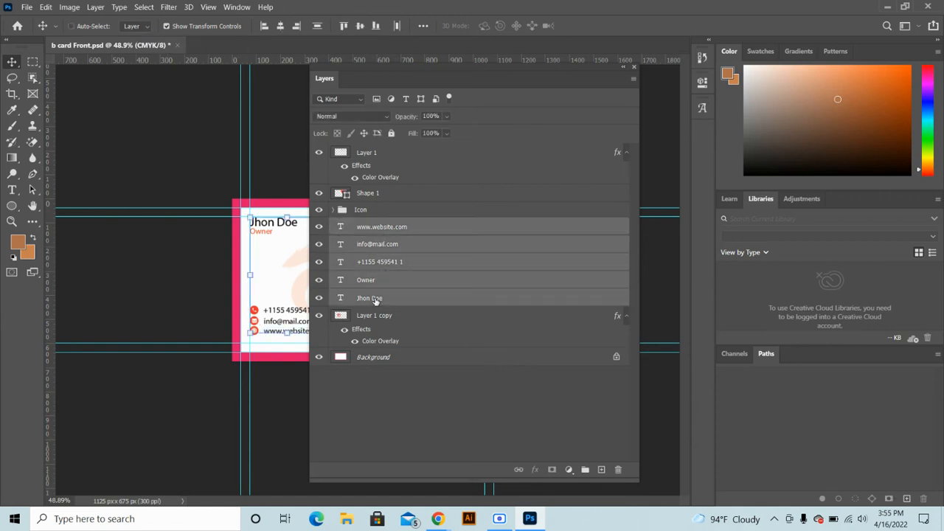
pyautogui.hotkey('ctrl', 'g')
pyautogui.doubleClick(363, 225)
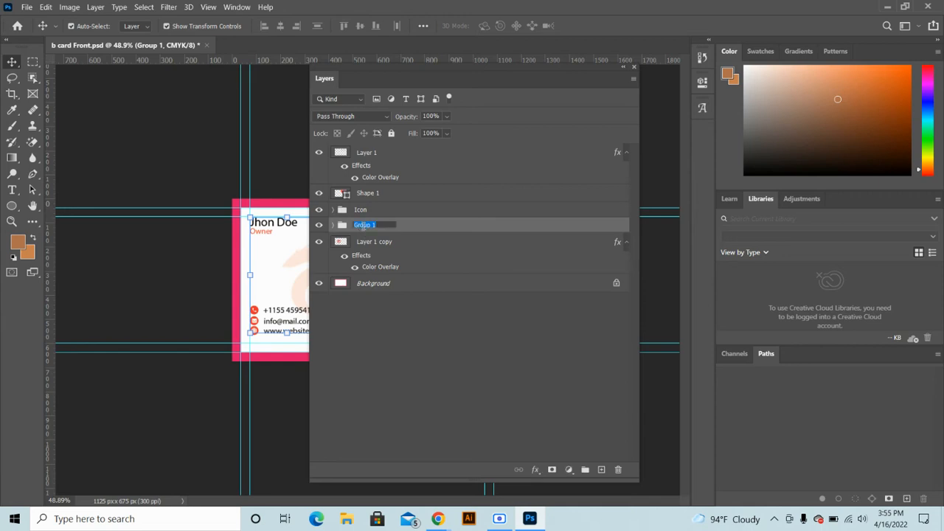
pyautogui.write('Texts')
pyautogui.click(389, 327)
# Group Layer 1 copy, Shape 1 and Layer 1 into a group named 'Design'
pyautogui.click(383, 248)
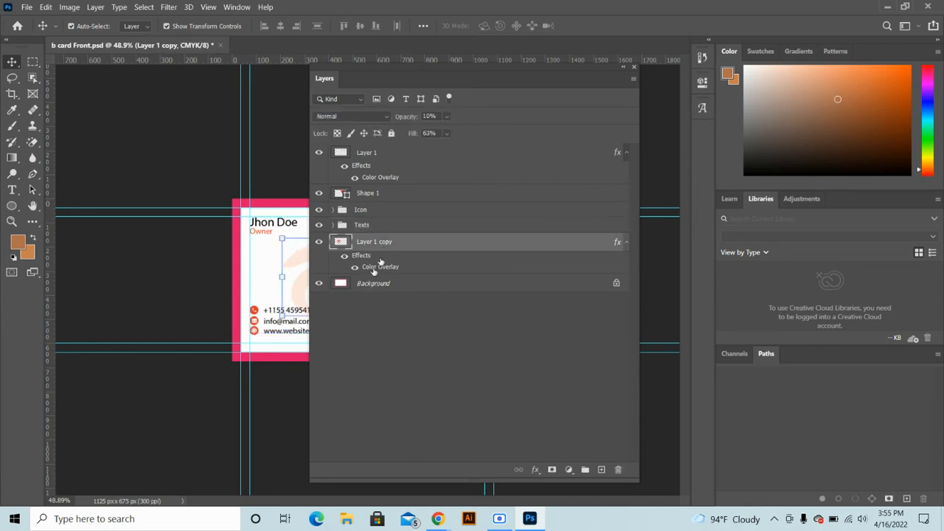
pyautogui.keyDown('shift'); pyautogui.click(371, 284); pyautogui.keyUp('shift')
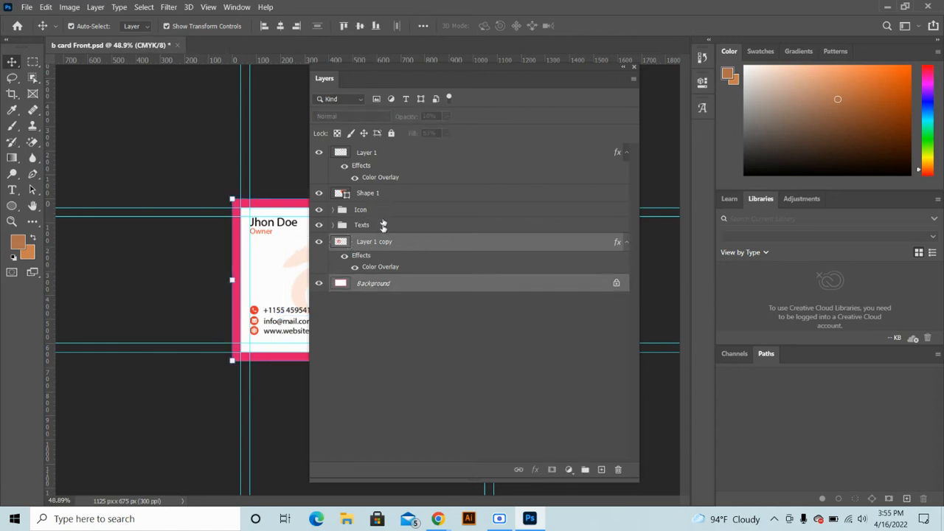
pyautogui.click(357, 250)
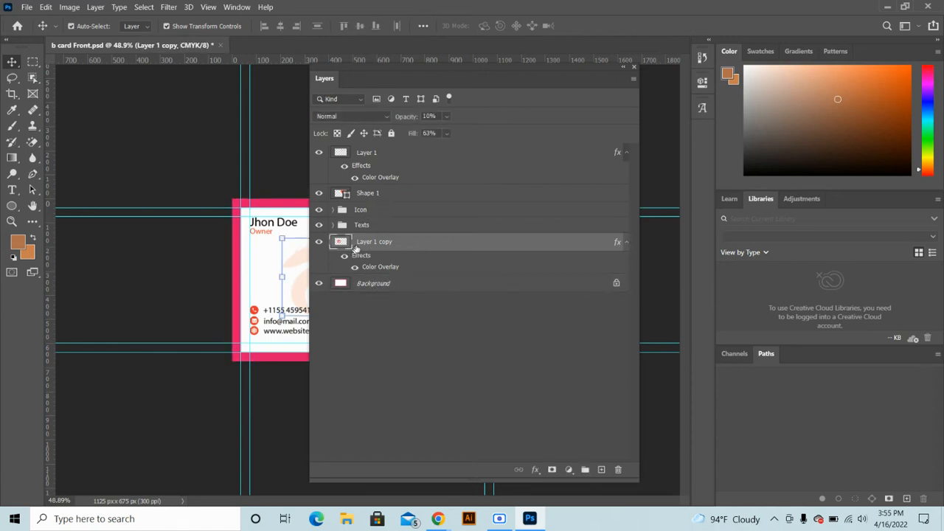
pyautogui.keyDown('ctrl'); pyautogui.click(375, 194); pyautogui.keyUp('ctrl')
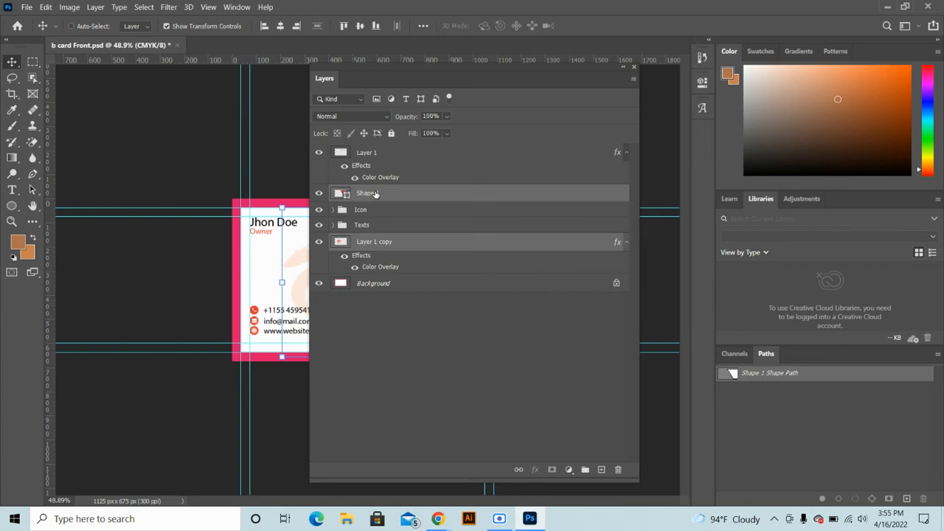
pyautogui.keyDown('ctrl'); pyautogui.click(371, 154); pyautogui.keyUp('ctrl')
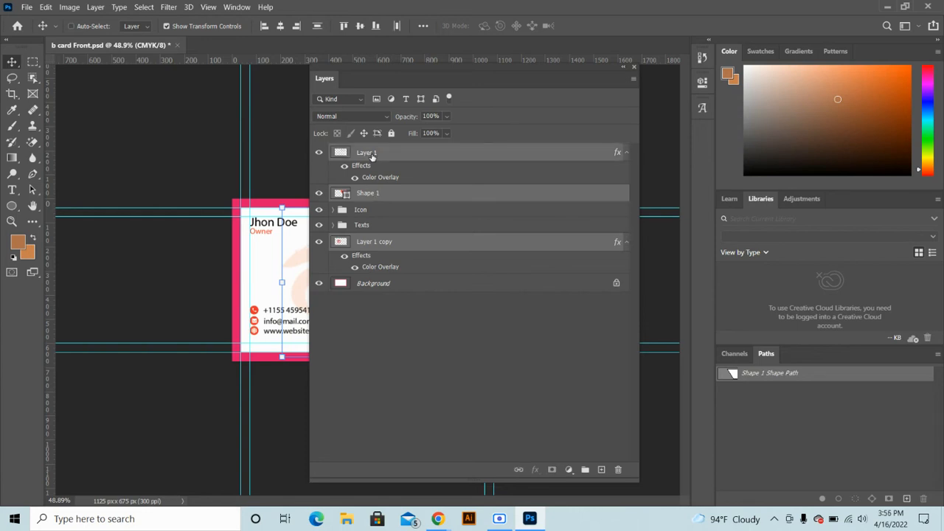
pyautogui.hotkey('ctrl', 'g')
pyautogui.doubleClick(358, 152)
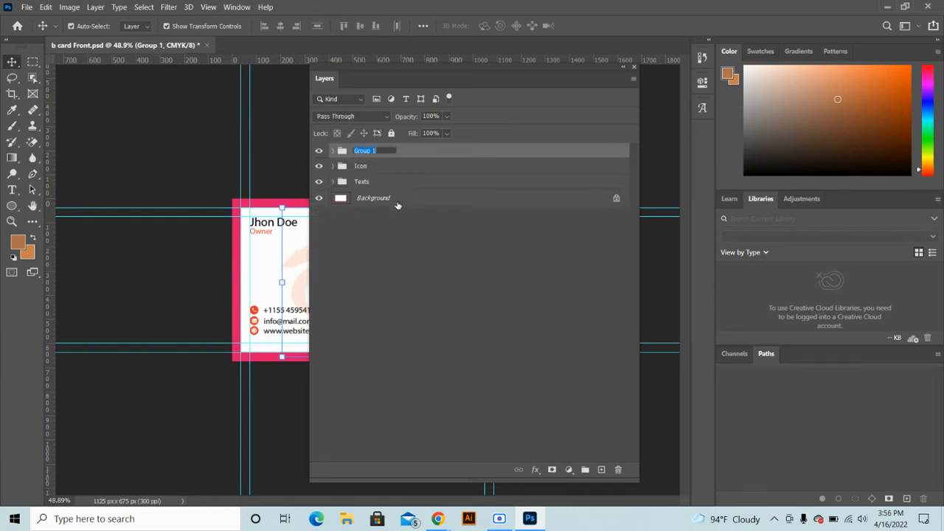
pyautogui.write('Design')
pyautogui.click(380, 251)
pyautogui.moveTo(370, 76); pyautogui.dragTo(605, 90)
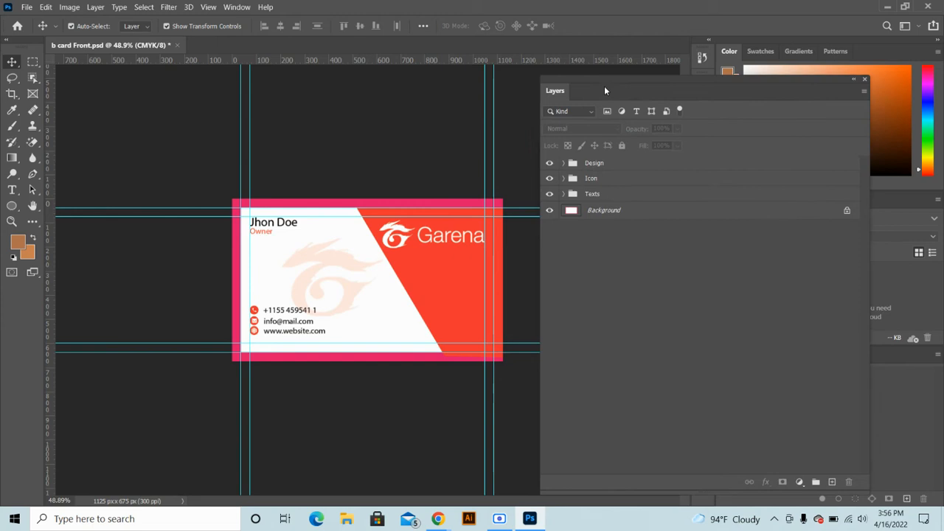
# Rename the phone number text layer in the Texts group to 'Mobile Number'
pyautogui.click(564, 163)
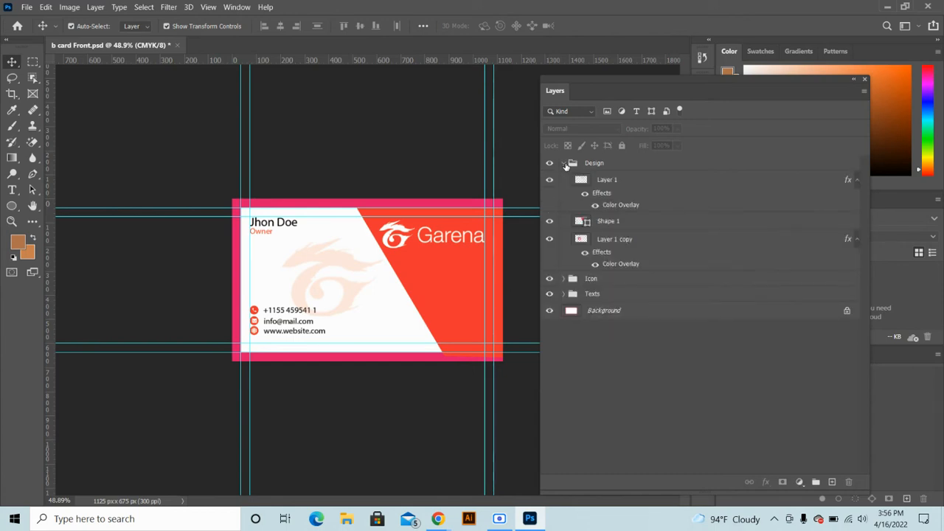
pyautogui.click(565, 163)
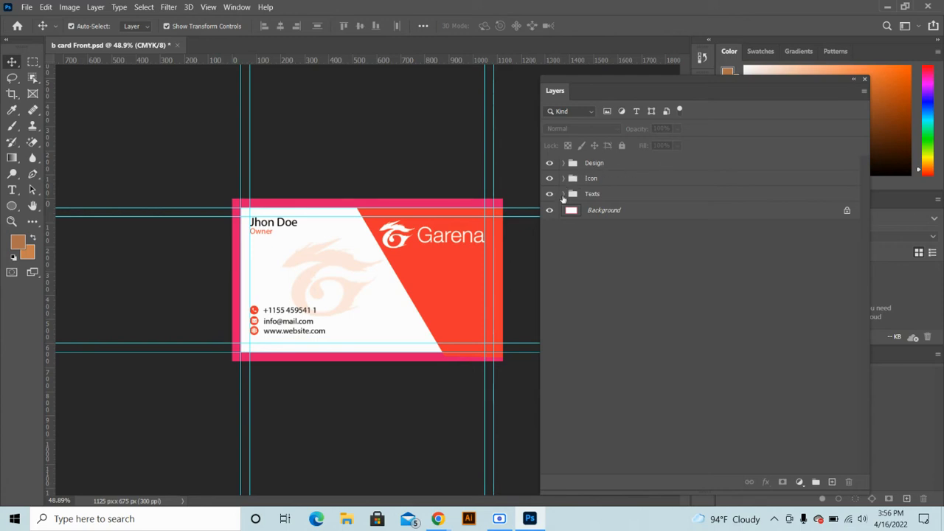
pyautogui.click(563, 194)
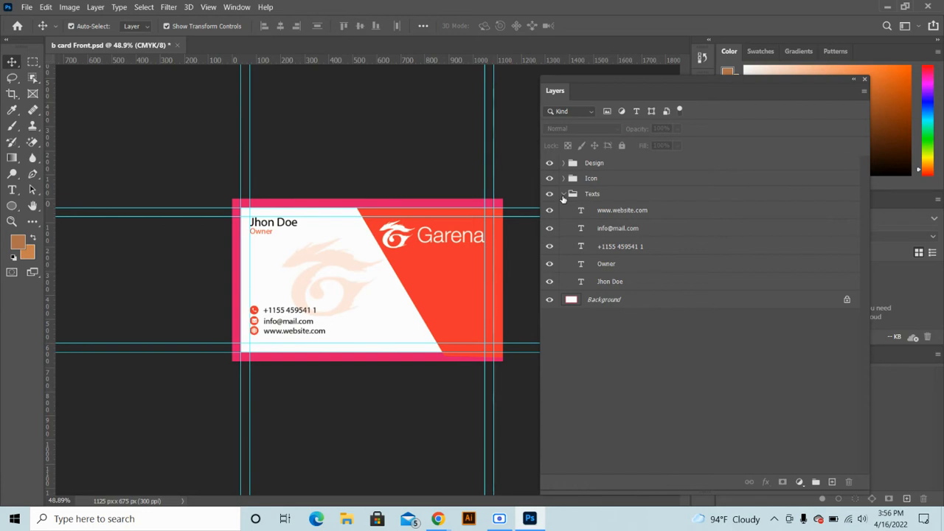
pyautogui.doubleClick(619, 245)
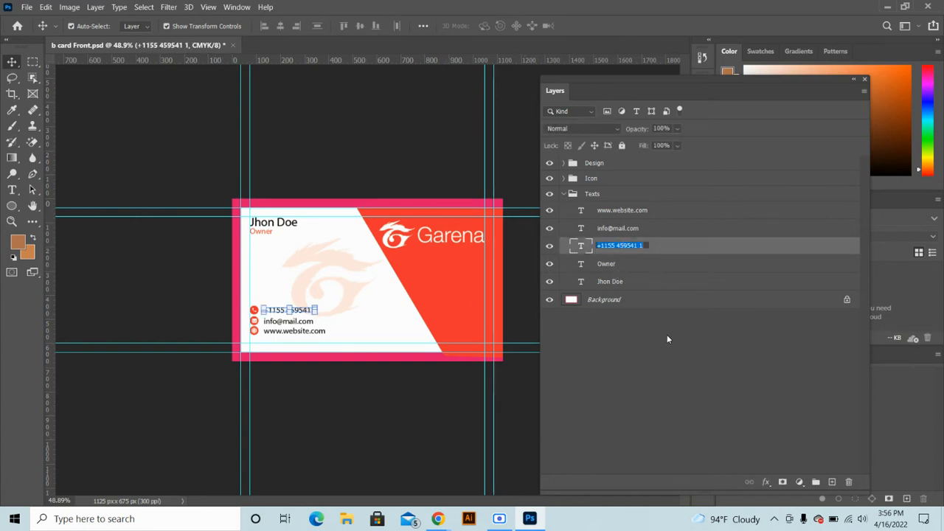
pyautogui.click(642, 367)
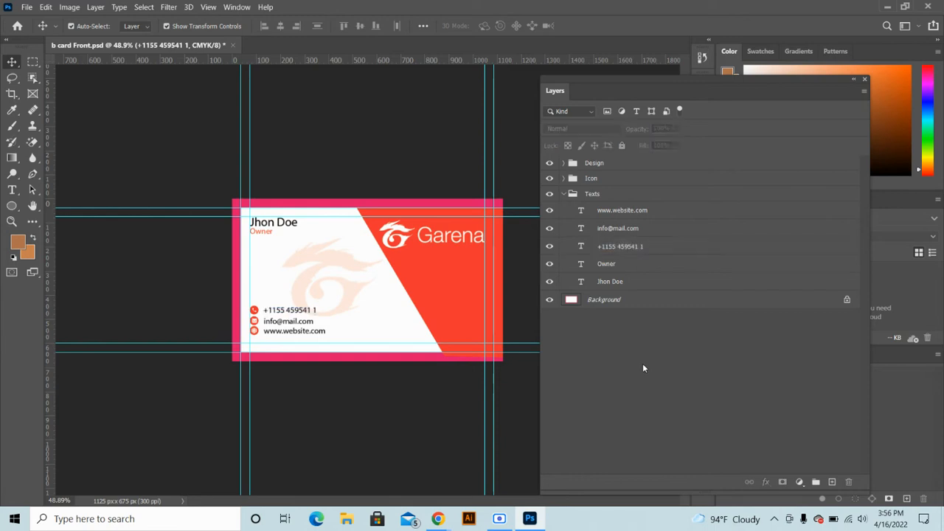
pyautogui.doubleClick(628, 245)
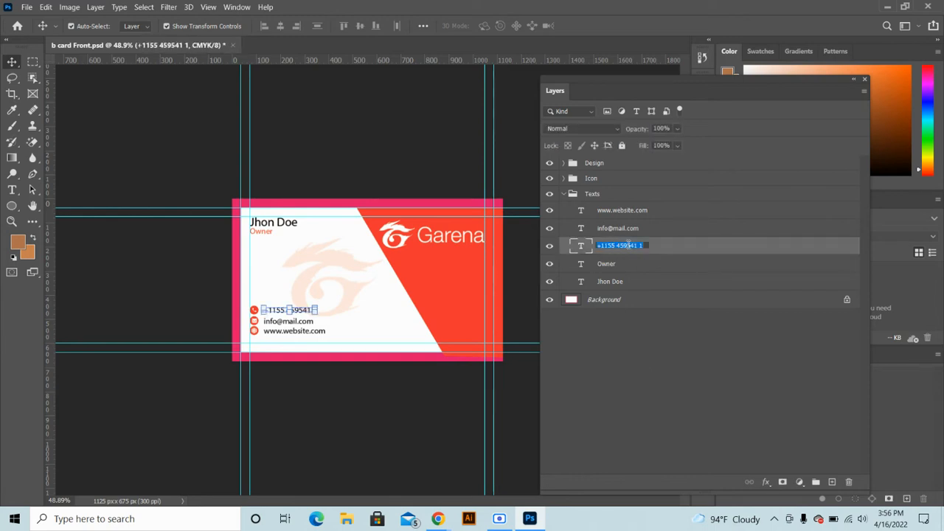
pyautogui.write('Mobile Number')
pyautogui.click(645, 359)
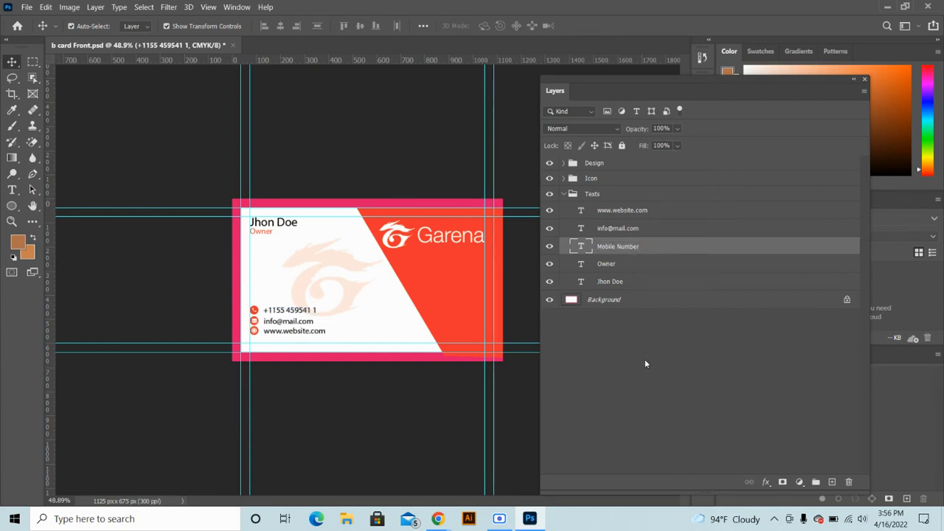
# Rename the email text layer to 'Mail' and collapse the Texts group
pyautogui.doubleClick(618, 228)
pyautogui.write('Mail')
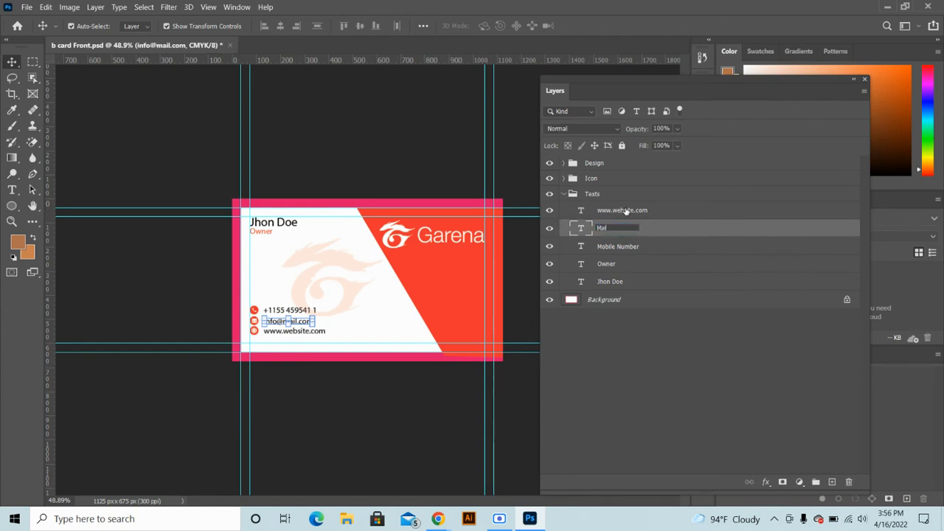
pyautogui.click(625, 211)
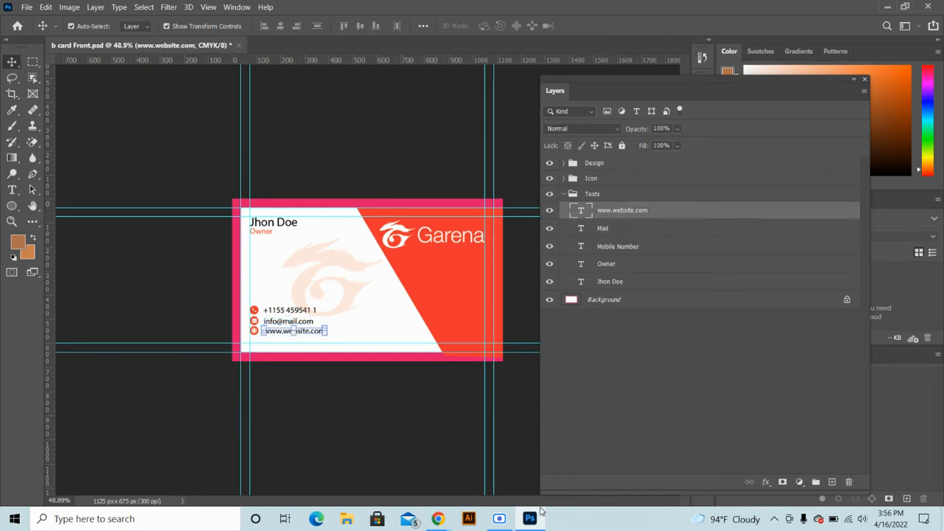
pyautogui.click(726, 363)
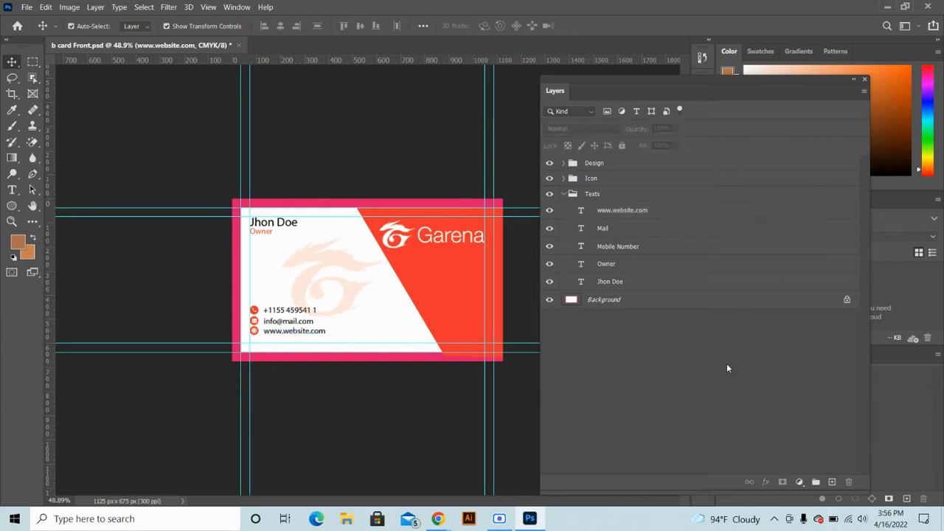
pyautogui.click(564, 195)
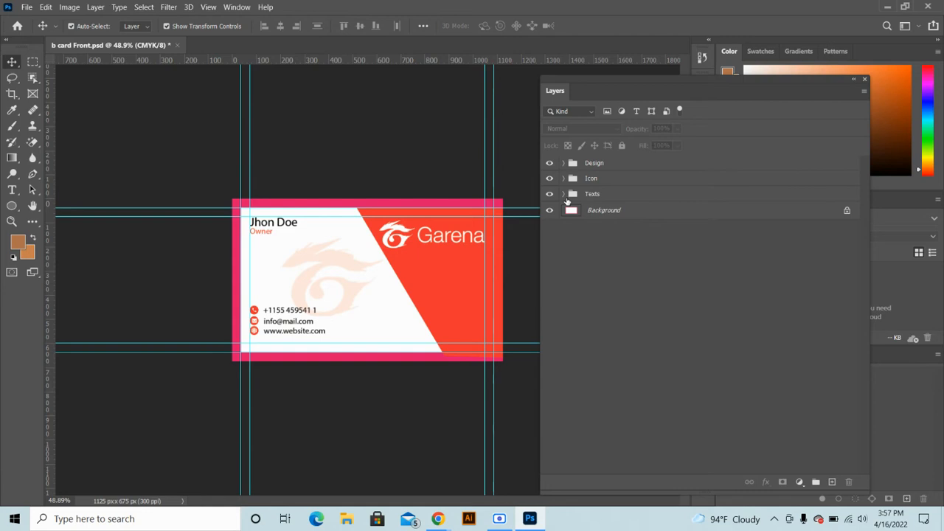
pyautogui.click(612, 198)
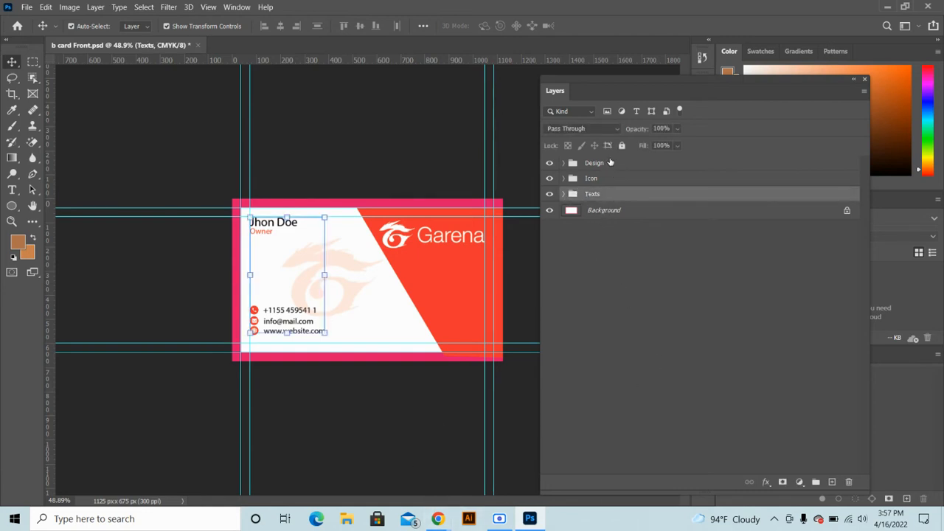
# Group the Design, Icon and Texts groups and name the new group Front Part
pyautogui.keyDown('shift'); pyautogui.click(610, 166); pyautogui.keyUp('shift')
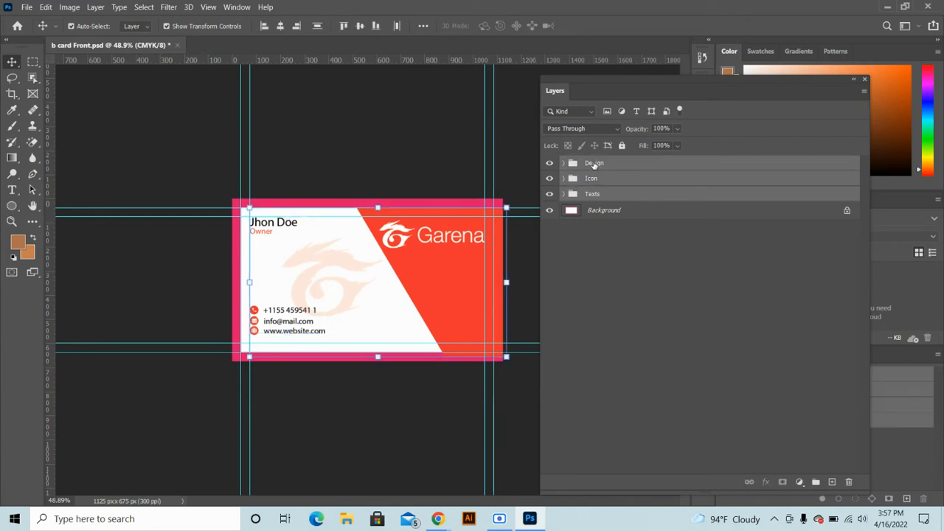
pyautogui.press('ctrl')
pyautogui.hotkey('ctrl', 'g')
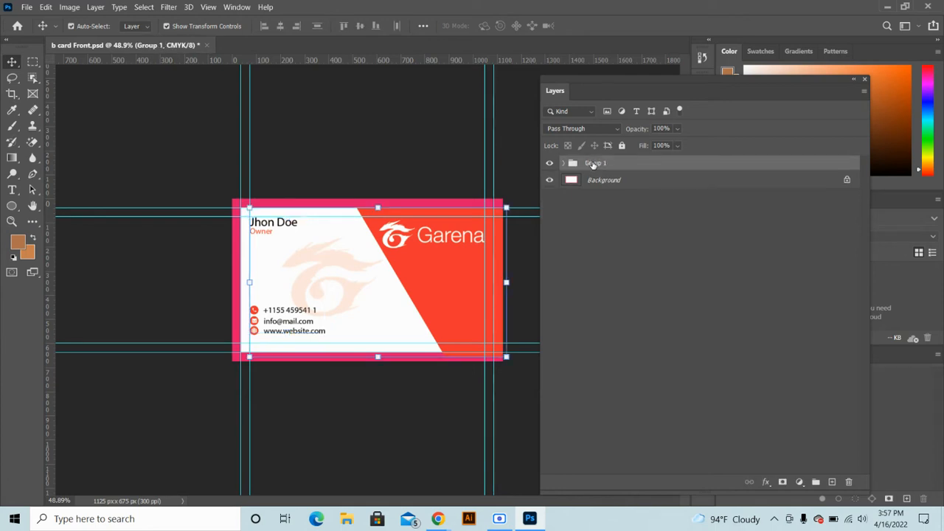
pyautogui.doubleClick(594, 163)
pyautogui.write('Front Part')
pyautogui.click(640, 228)
# Toggle Front Part's visibility off and on and check its Icon group contents
pyautogui.click(552, 163)
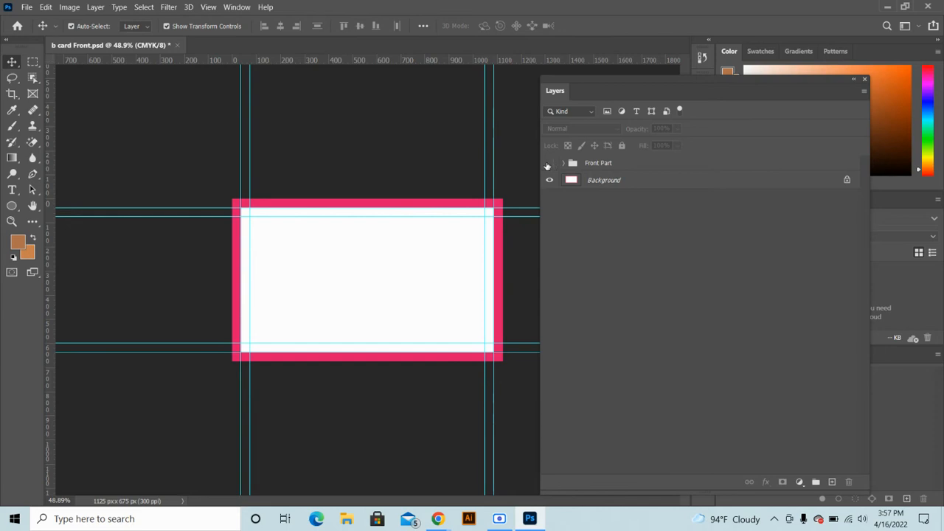
pyautogui.click(562, 165)
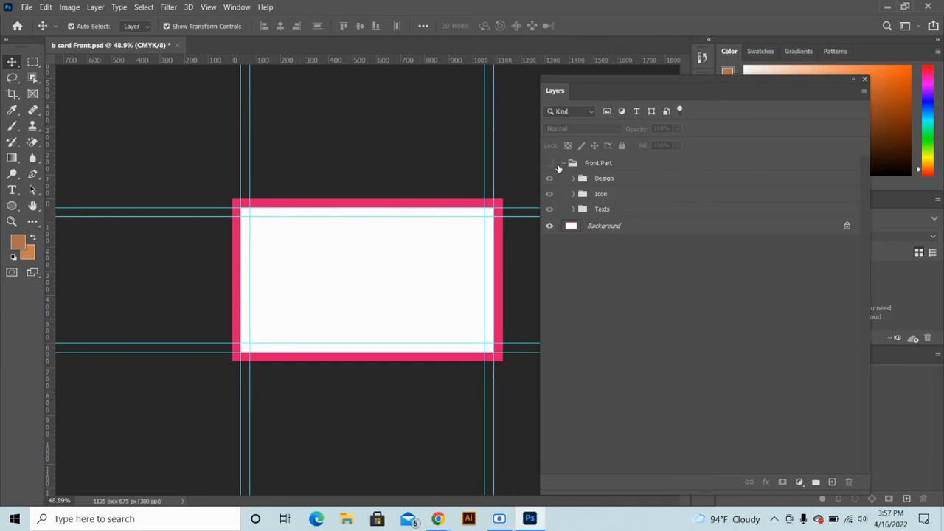
pyautogui.click(551, 164)
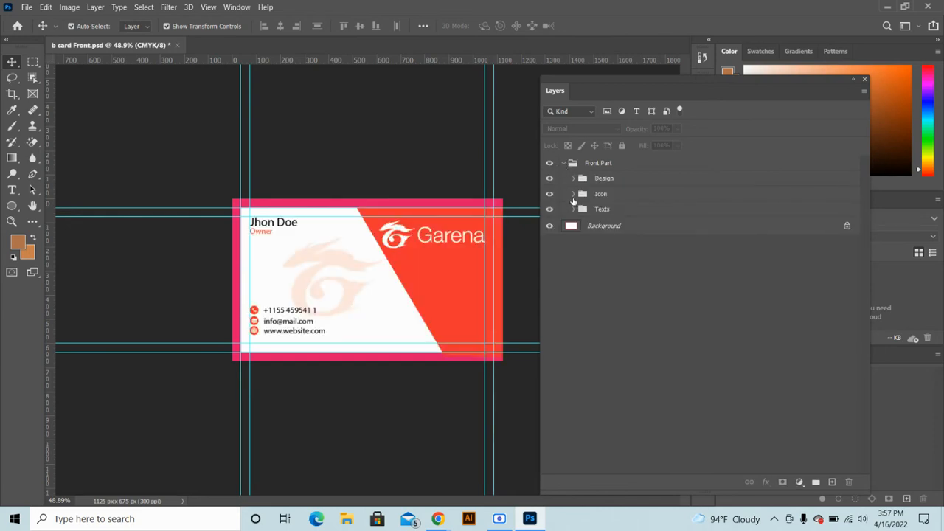
pyautogui.click(574, 195)
pyautogui.click(574, 196)
# Try dragging the Garena logo layer out of the Design group, undoing a stray empty layer
pyautogui.click(410, 243)
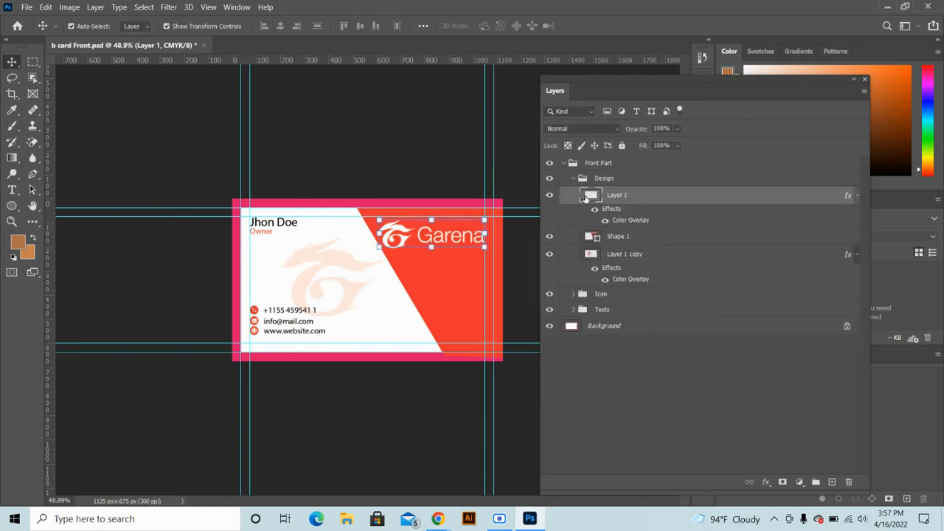
pyautogui.moveTo(587, 198); pyautogui.dragTo(587, 401)
pyautogui.click(832, 481)
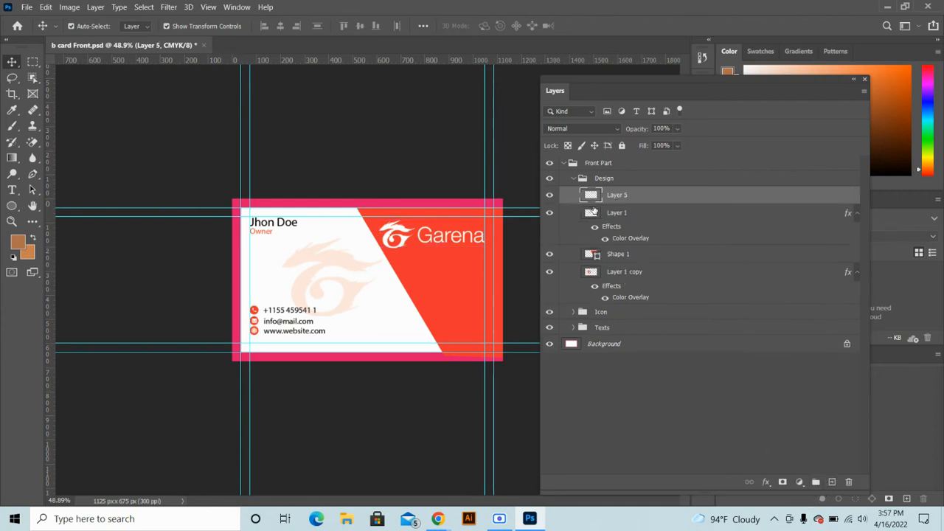
pyautogui.hotkey('ctrl', 'z')
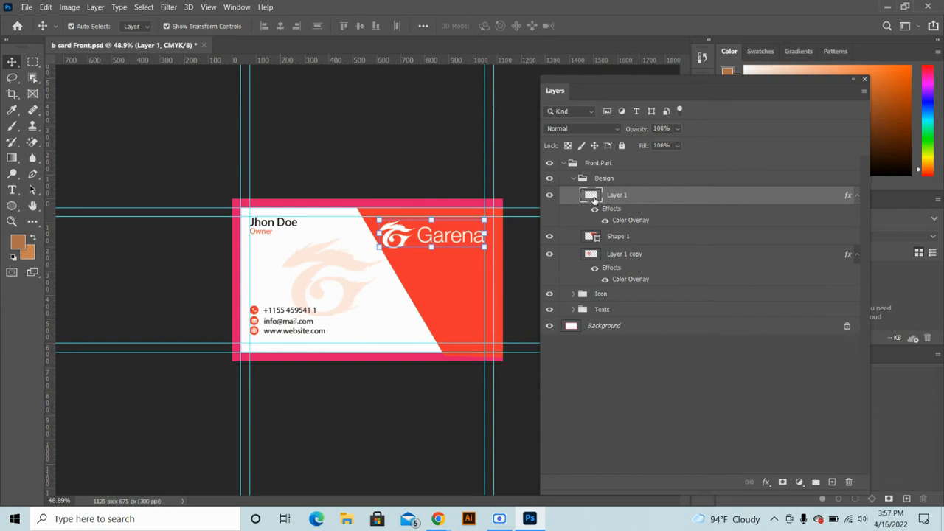
pyautogui.moveTo(595, 198); pyautogui.dragTo(602, 310)
pyautogui.click(603, 309)
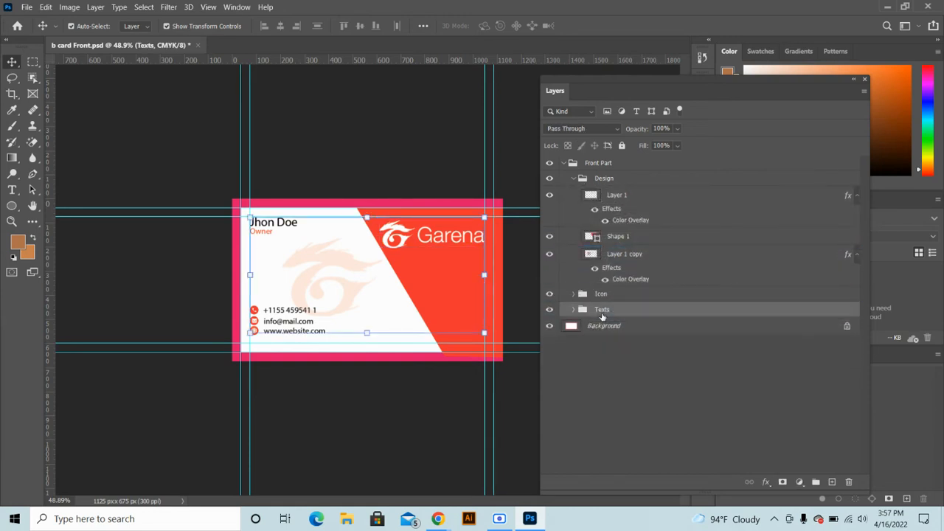
pyautogui.click(563, 163)
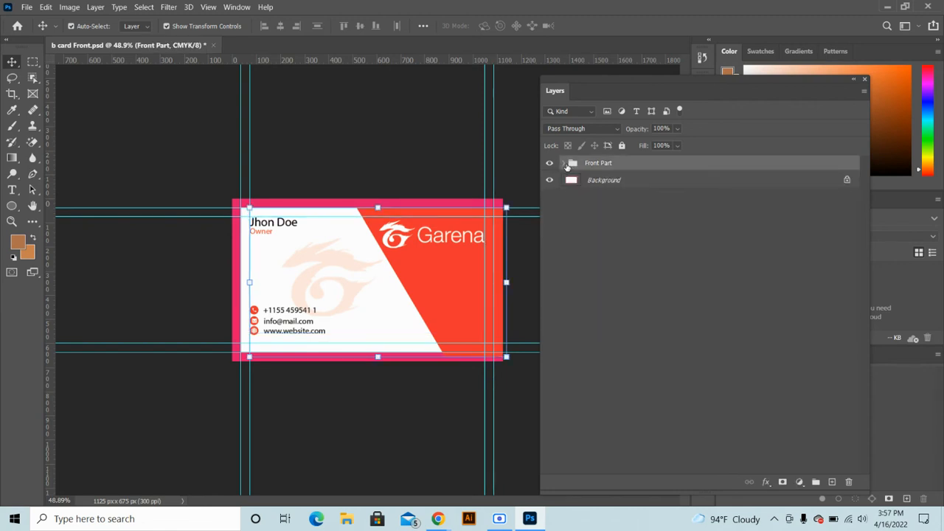
pyautogui.click(565, 164)
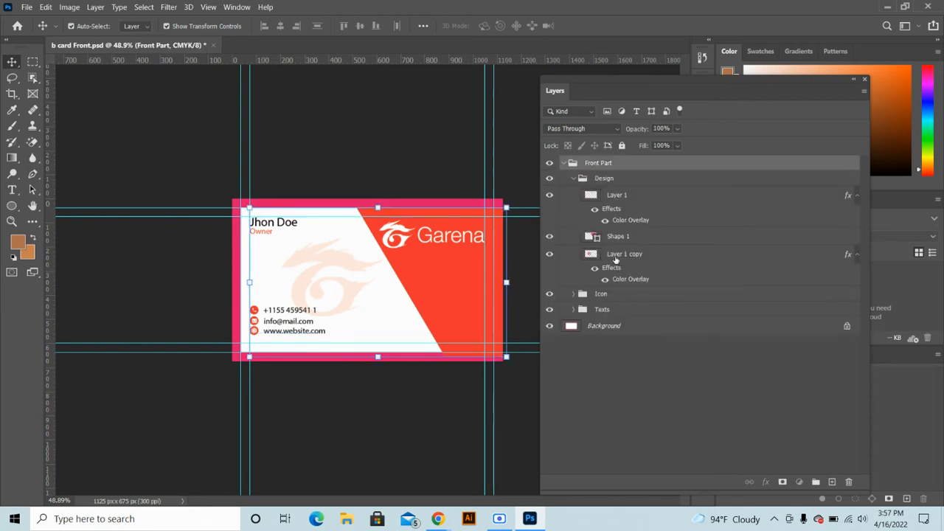
# Duplicate the Garena logo layer with Ctrl+J
pyautogui.click(616, 258)
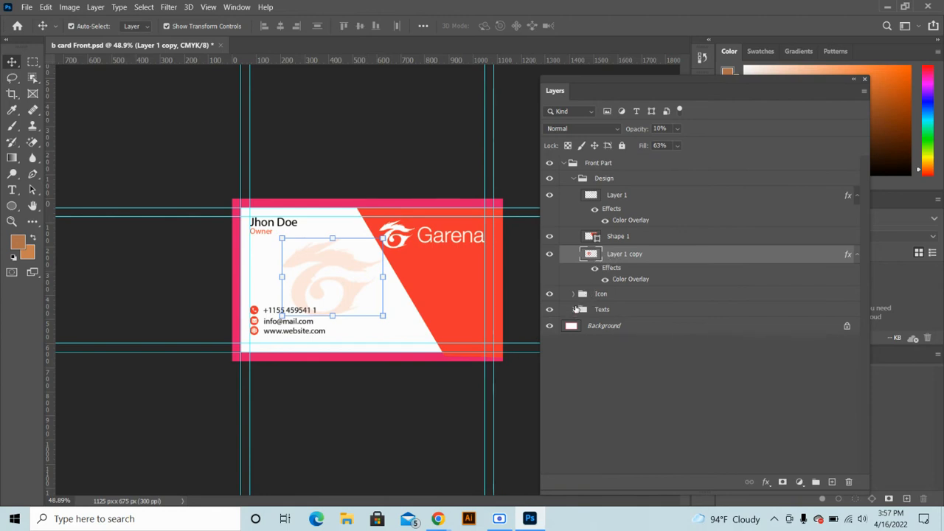
pyautogui.click(593, 197)
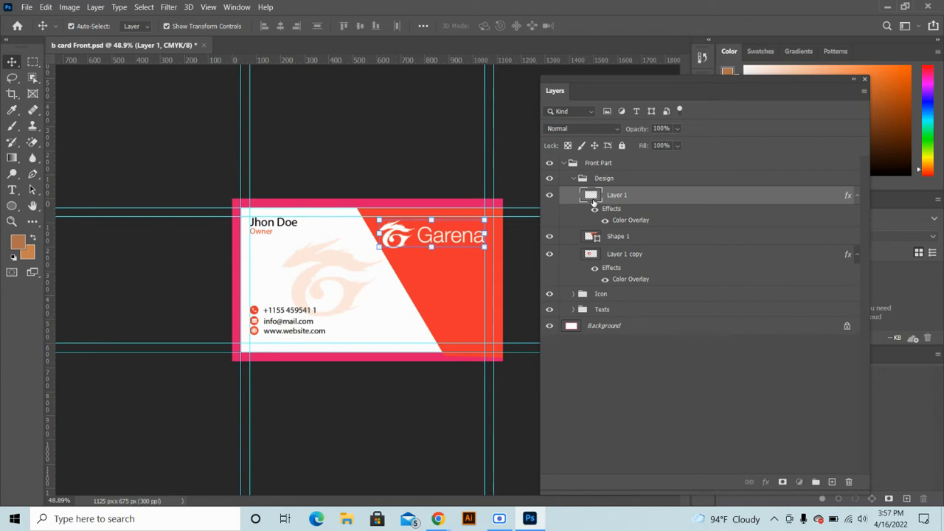
pyautogui.moveTo(593, 200)
pyautogui.mouseDown()
pyautogui.moveTo(639, 169)
pyautogui.moveTo(624, 165)
pyautogui.moveTo(594, 185)
pyautogui.mouseUp()
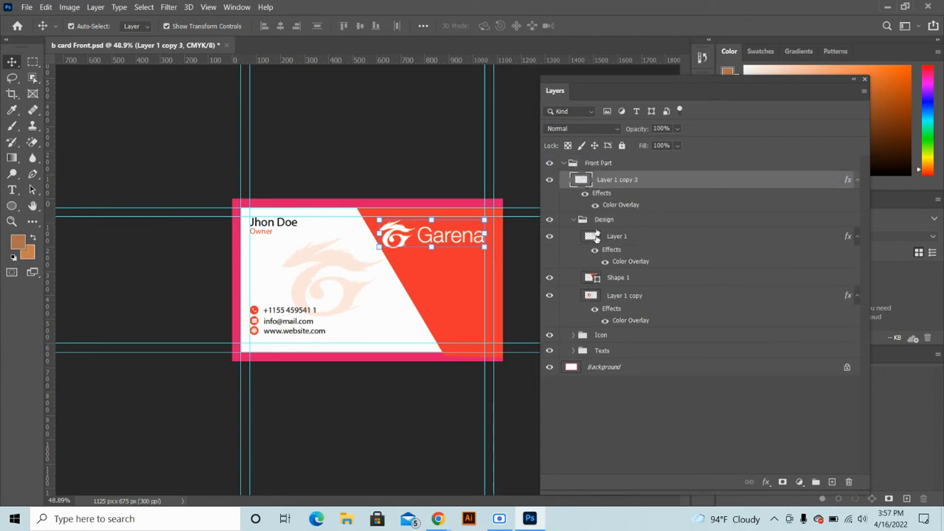
pyautogui.hotkey('ctrl', 'z')
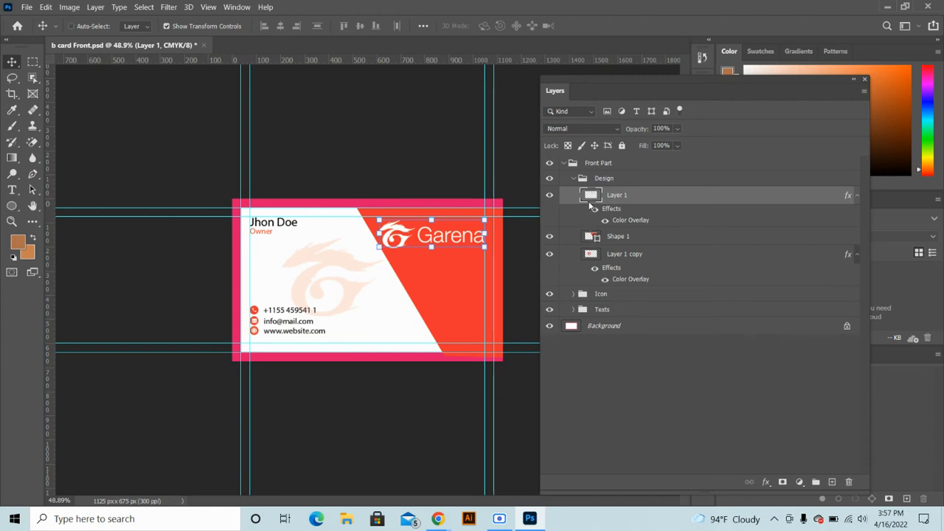
pyautogui.hotkey('ctrl', 'j')
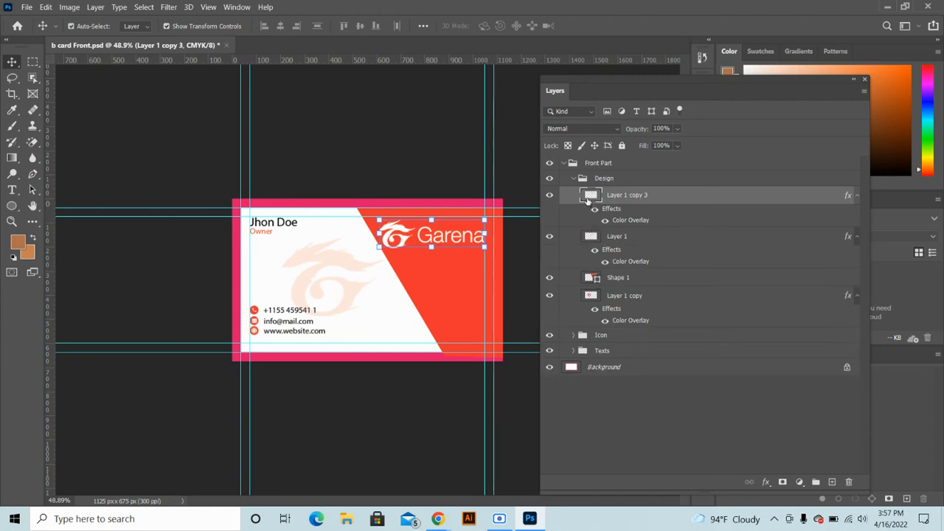
# Move Layer 1 copy 3 out of Front Part above Background, then hide Front Part
pyautogui.moveTo(587, 201); pyautogui.dragTo(594, 146)
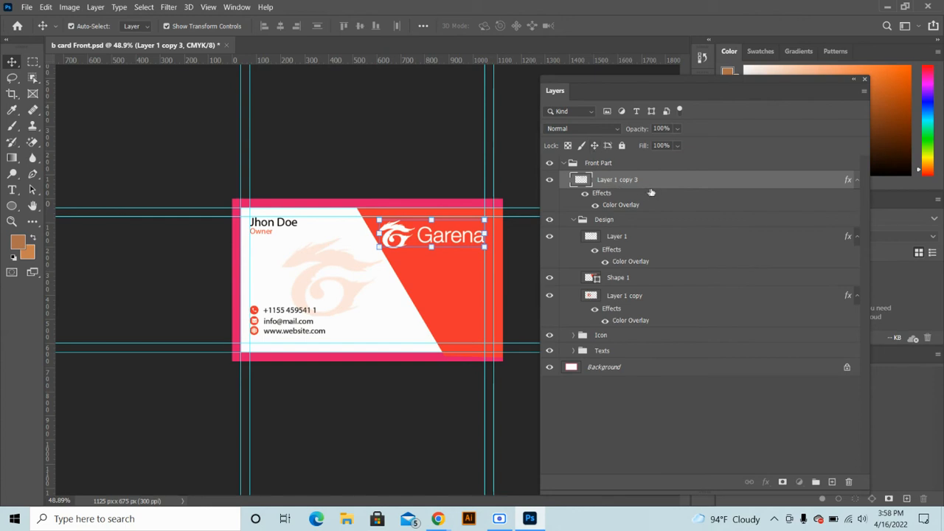
pyautogui.moveTo(652, 192); pyautogui.dragTo(617, 368)
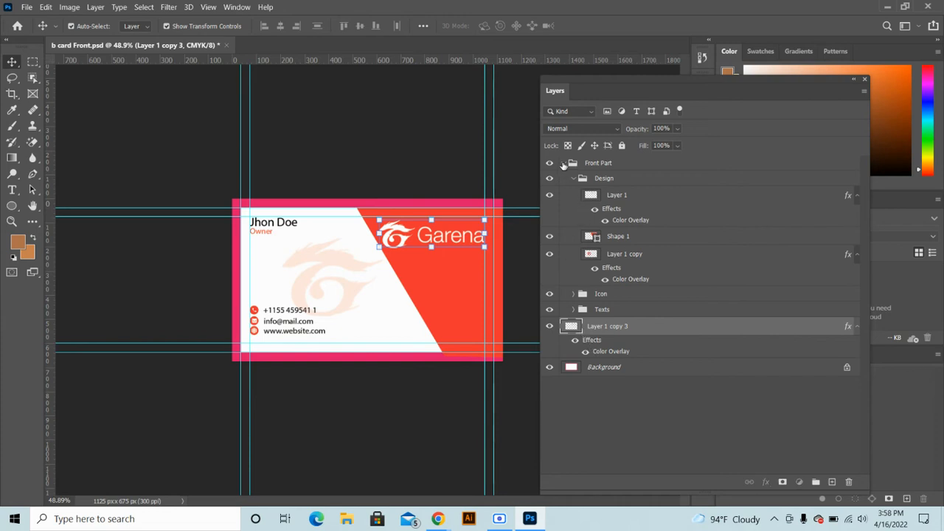
pyautogui.click(563, 163)
pyautogui.click(549, 163)
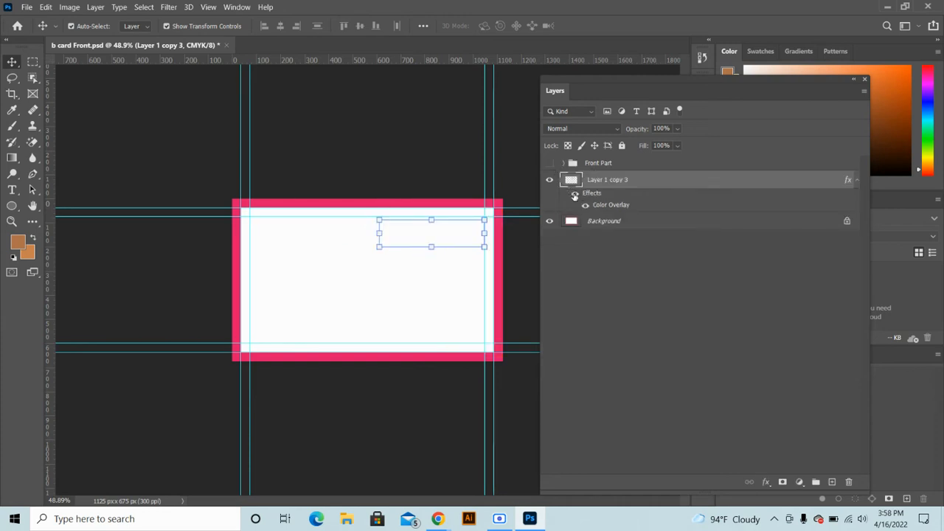
# Try a bright red colour overlay on the logo copy, then discard the layer style
pyautogui.doubleClick(605, 205)
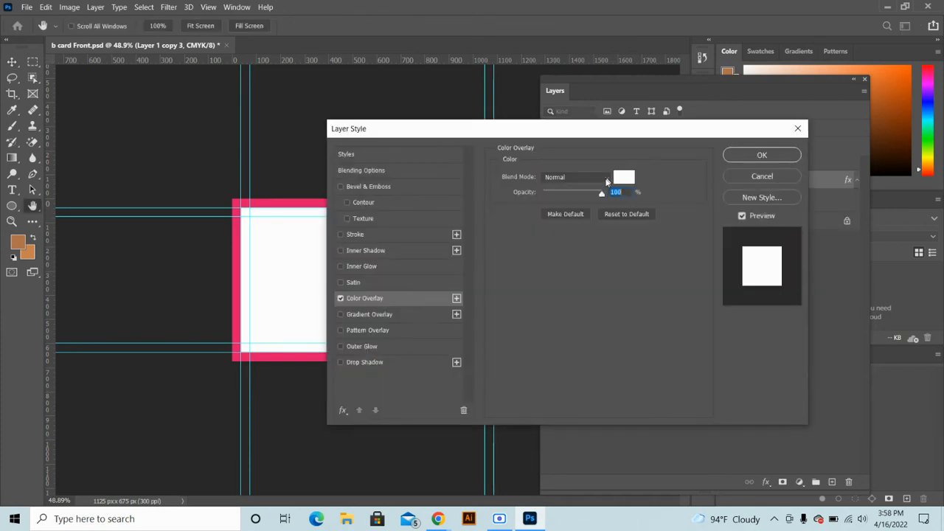
pyautogui.click(620, 180)
pyautogui.moveTo(446, 123); pyautogui.dragTo(444, 105)
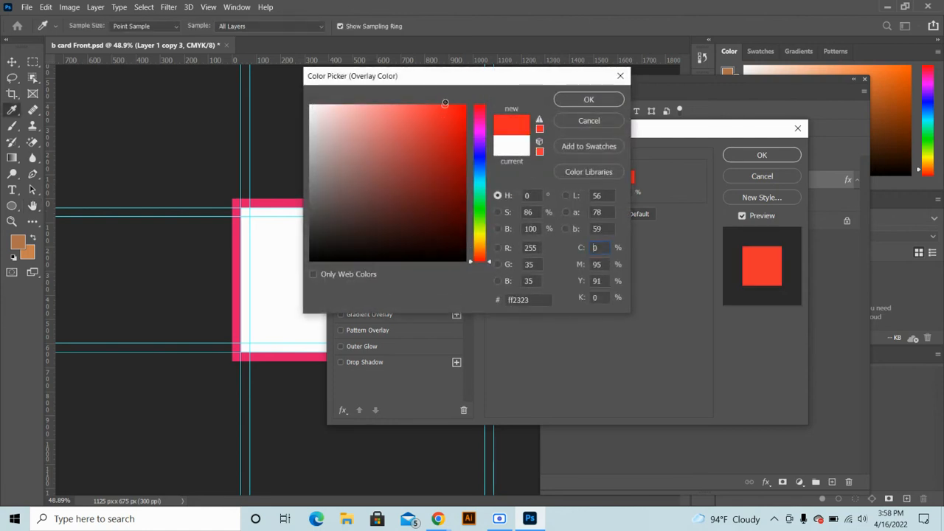
pyautogui.click(584, 101)
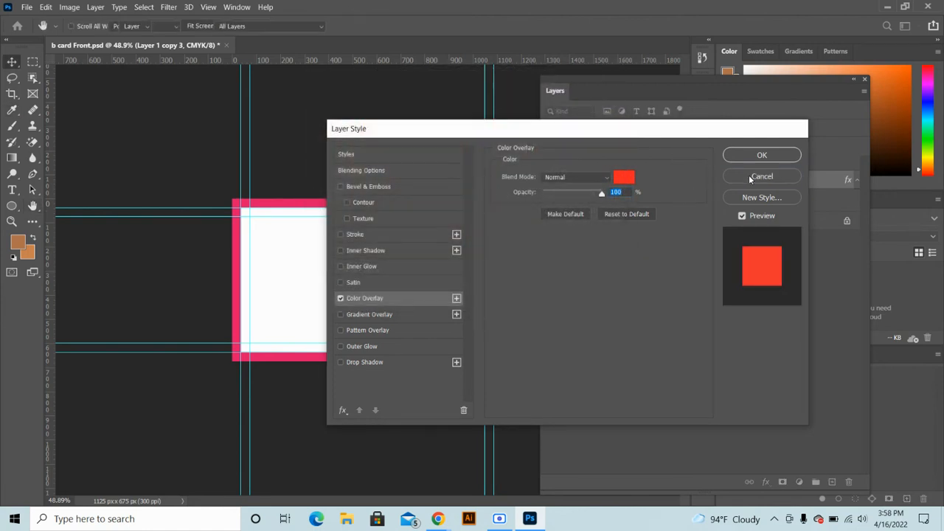
pyautogui.click(751, 177)
pyautogui.click(383, 327)
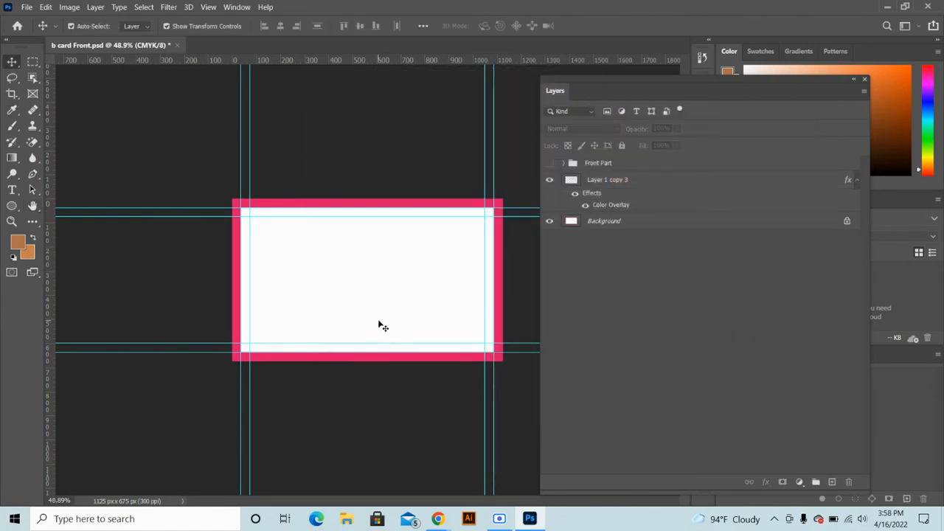
# Unlock the Background into Layer 0 and apply Lock All to it
pyautogui.click(847, 223)
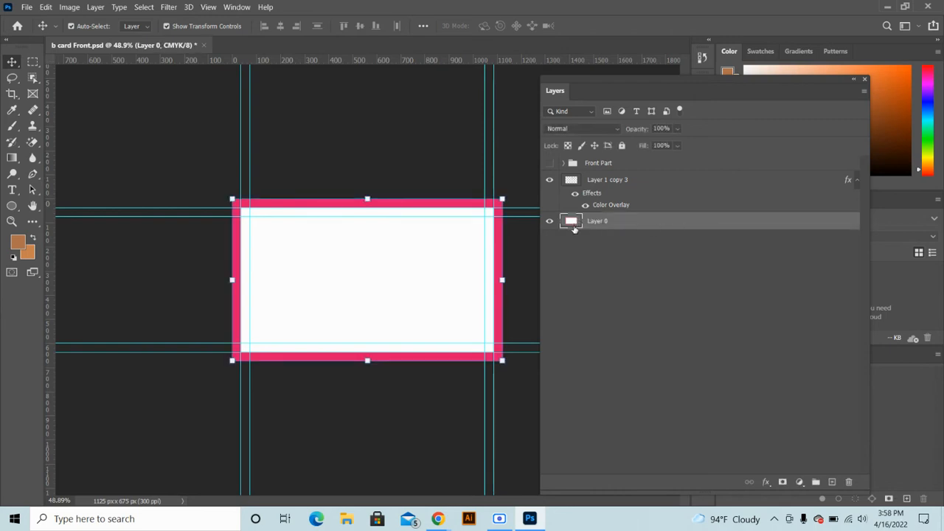
pyautogui.doubleClick(573, 222)
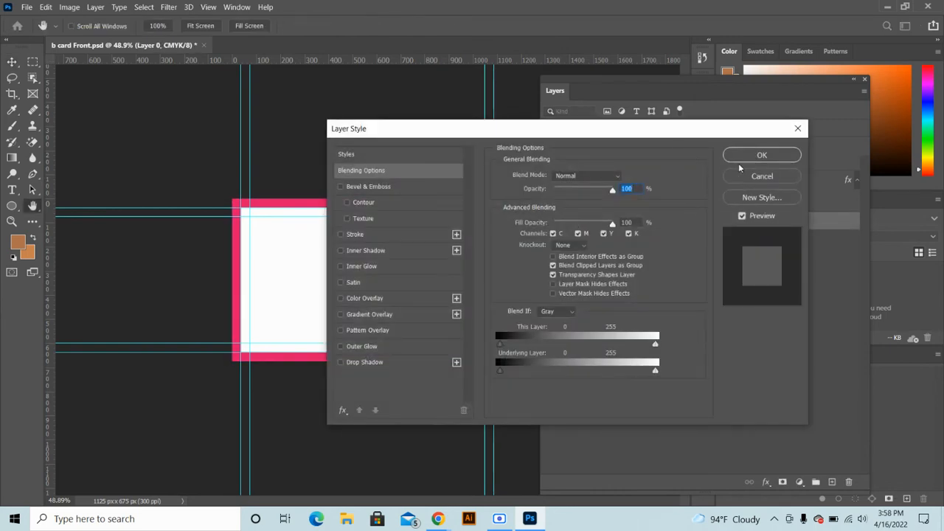
pyautogui.click(759, 175)
pyautogui.click(360, 162)
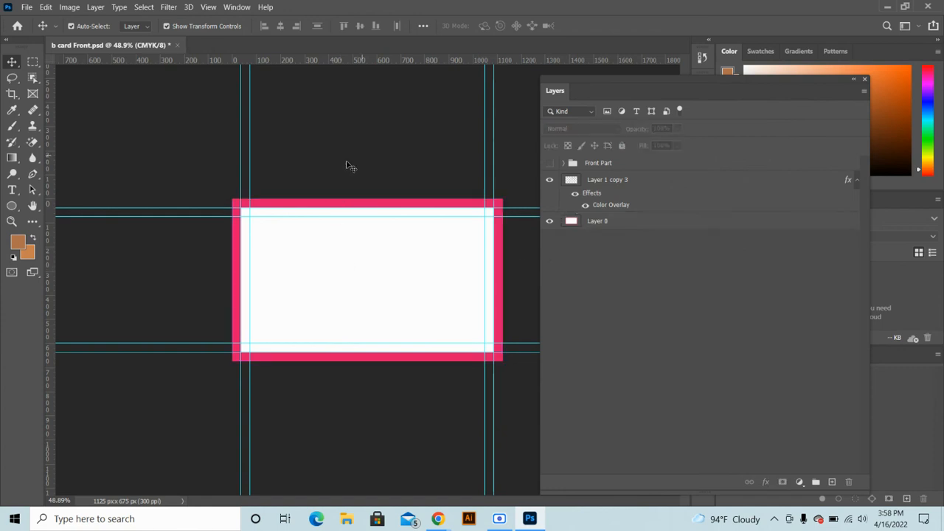
pyautogui.click(759, 228)
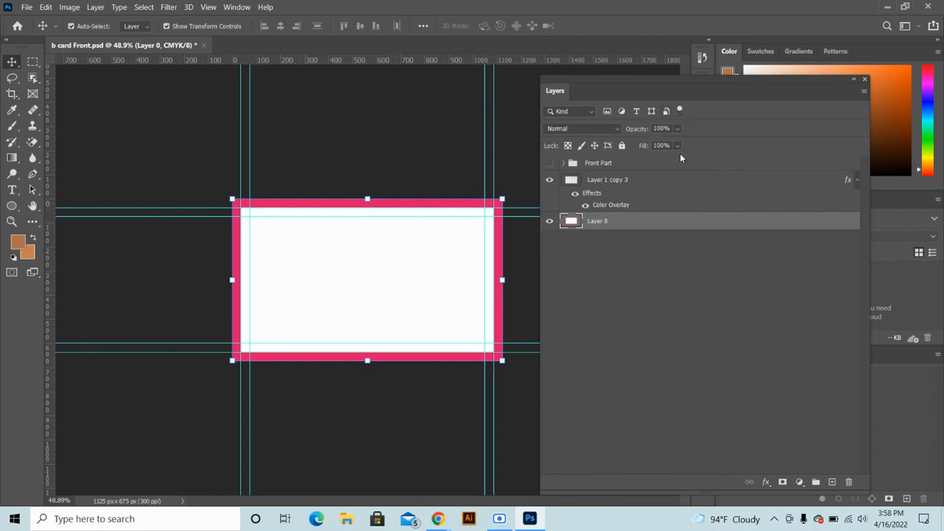
pyautogui.click(621, 145)
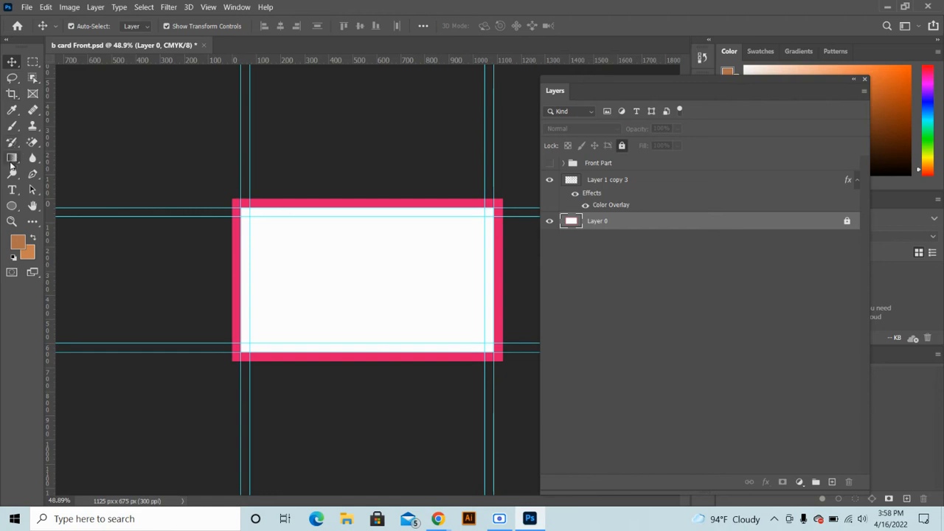
pyautogui.click(12, 207)
# Draw a red 1050 × 600 px rectangle across the card between the guides
pyautogui.click(59, 206)
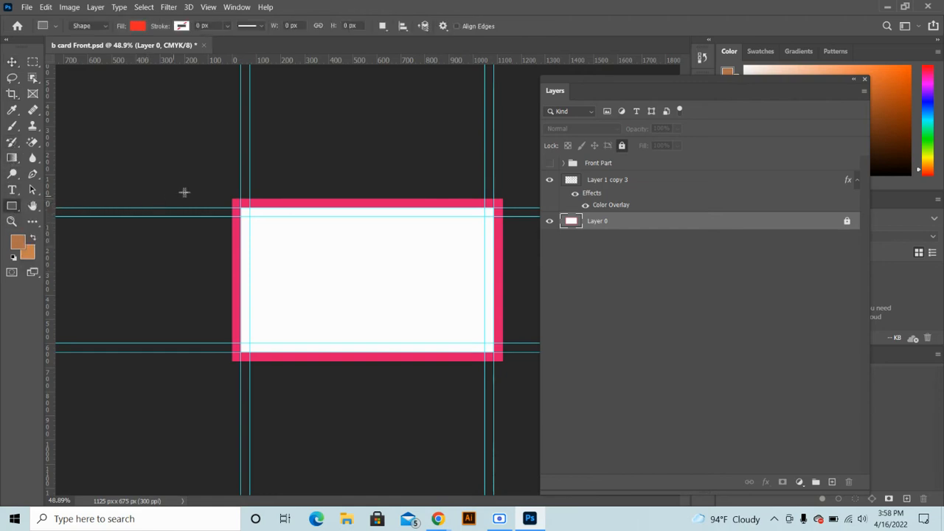
pyautogui.moveTo(239, 209); pyautogui.dragTo(491, 356)
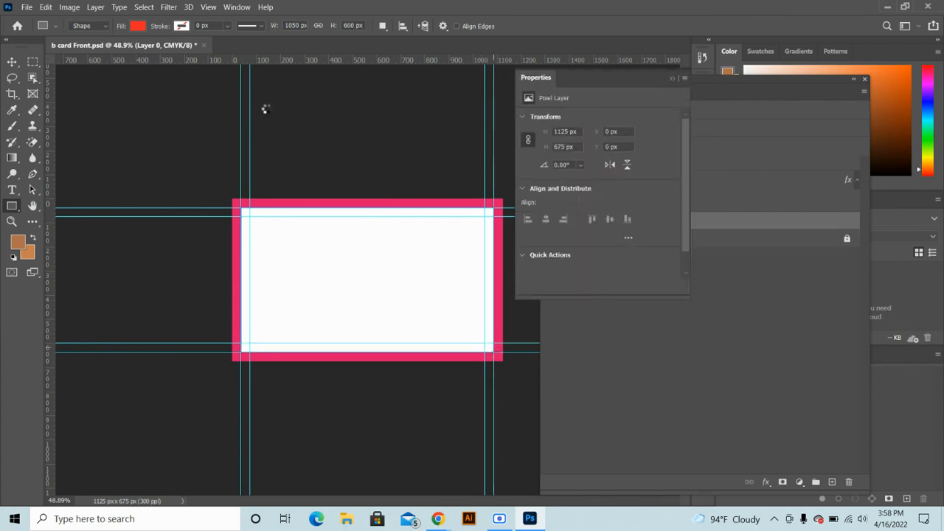
pyautogui.click(671, 77)
pyautogui.press('v')
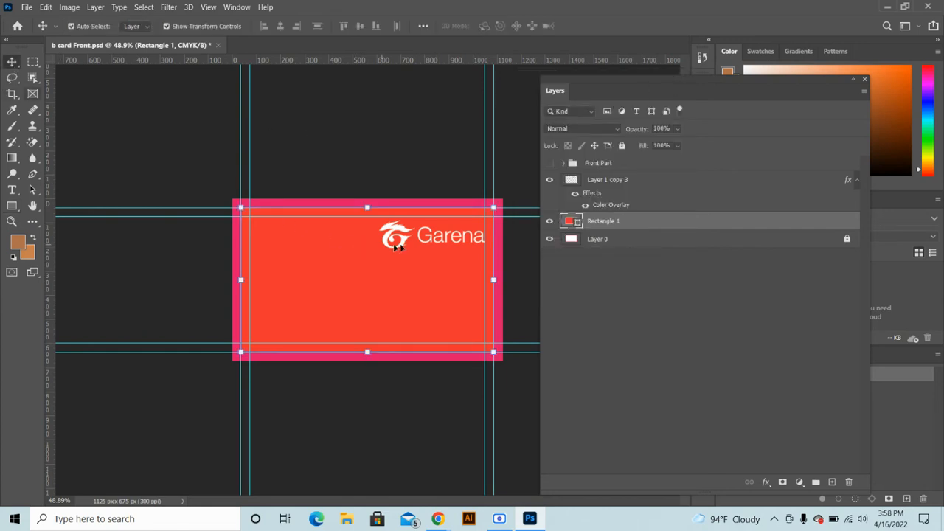
pyautogui.moveTo(395, 230); pyautogui.dragTo(354, 267)
pyautogui.hotkey('ctrl', 'z')
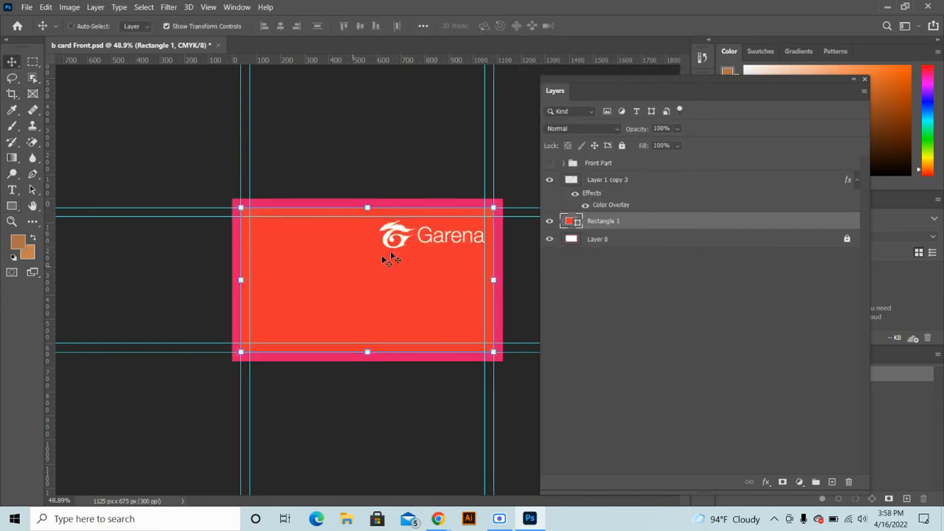
pyautogui.keyDown('ctrl'); pyautogui.click(398, 234); pyautogui.keyUp('ctrl')
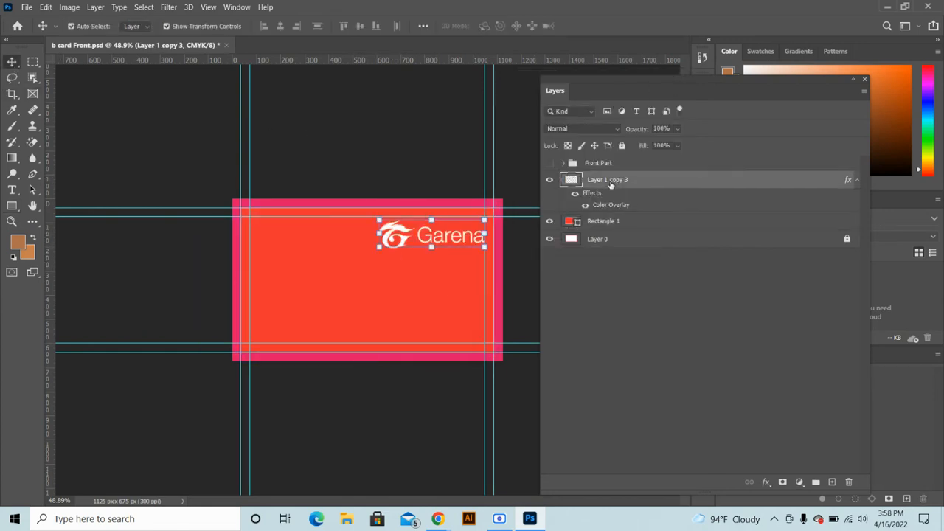
# Centre the Garena logo horizontally and vertically on the canvas and enlarge it to about 145%
pyautogui.click(423, 26)
pyautogui.click(450, 138)
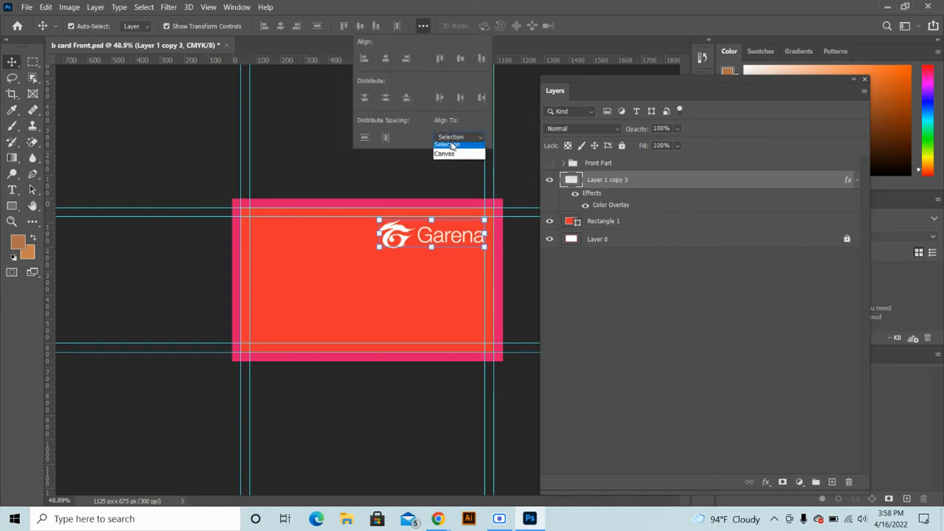
pyautogui.click(445, 153)
pyautogui.click(387, 62)
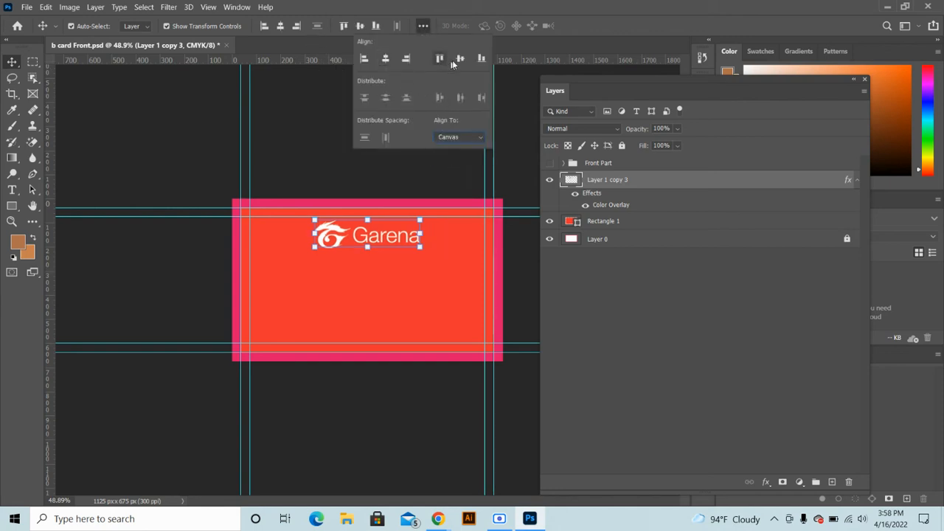
pyautogui.click(460, 59)
pyautogui.moveTo(423, 284); pyautogui.dragTo(447, 315)
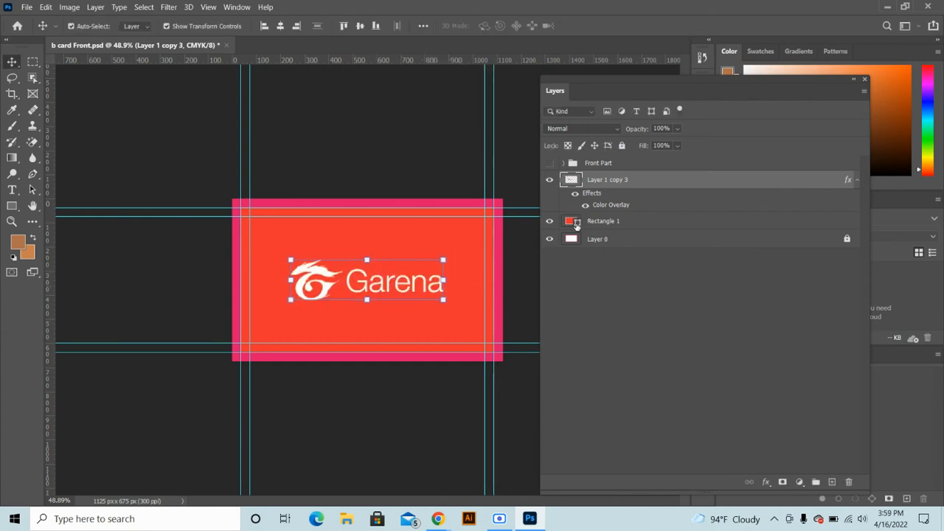
pyautogui.click(577, 222)
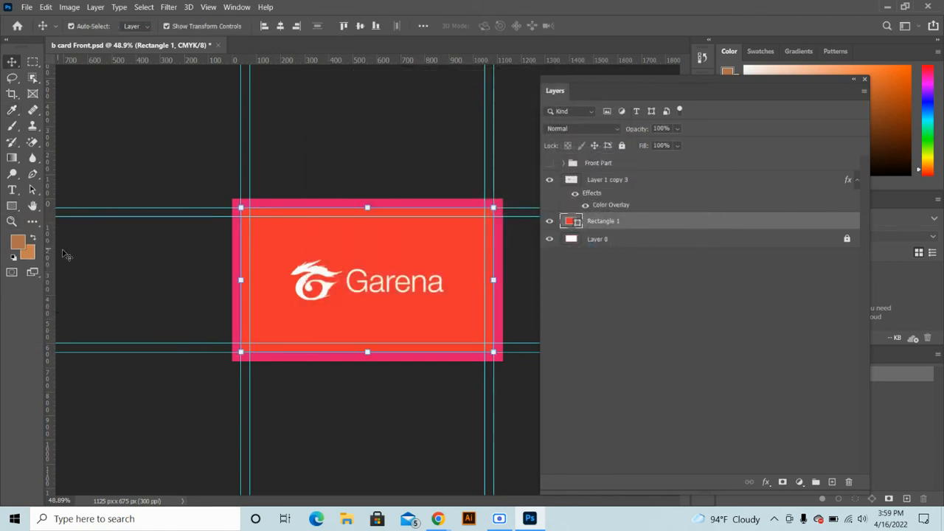
# Set Rectangle 1's fill to the recent red swatch and select it with the logo layer
pyautogui.click(13, 206)
pyautogui.click(137, 26)
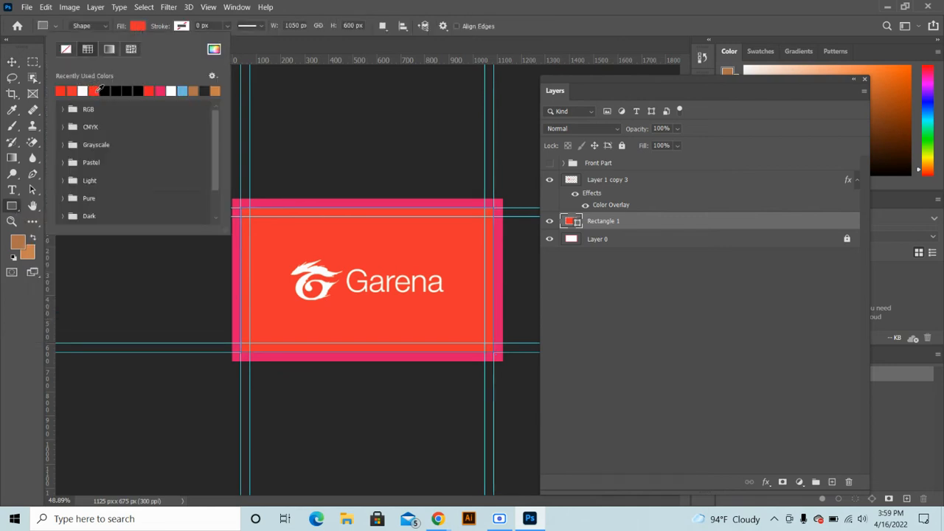
pyautogui.click(95, 92)
pyautogui.click(510, 22)
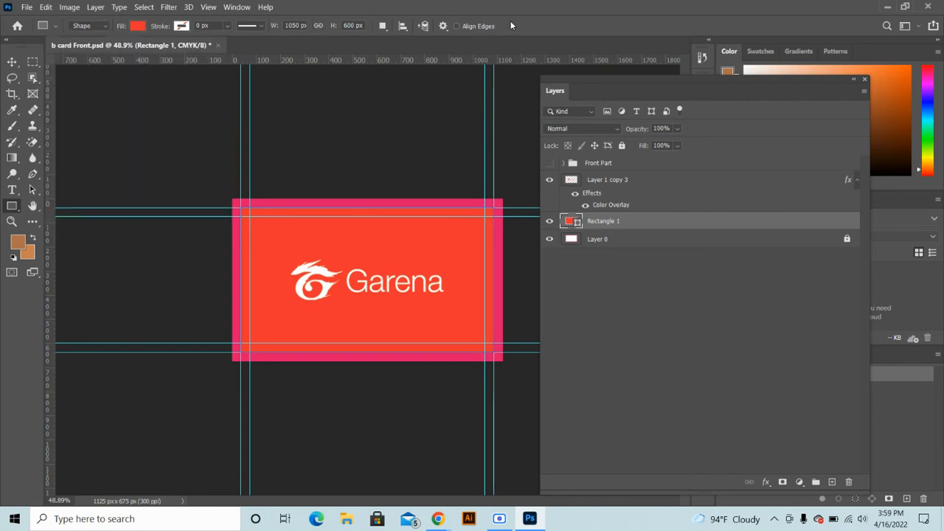
pyautogui.click(12, 62)
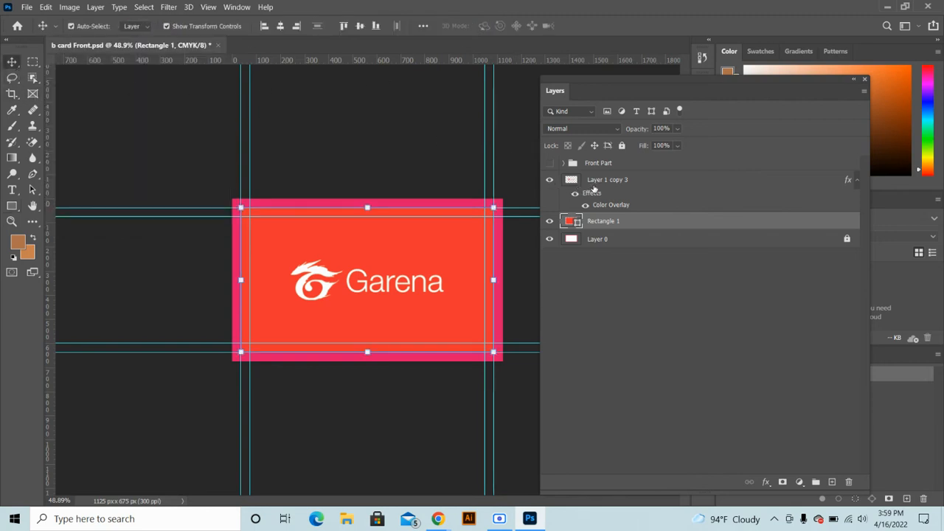
pyautogui.keyDown('ctrl'); pyautogui.click(594, 183); pyautogui.keyUp('ctrl')
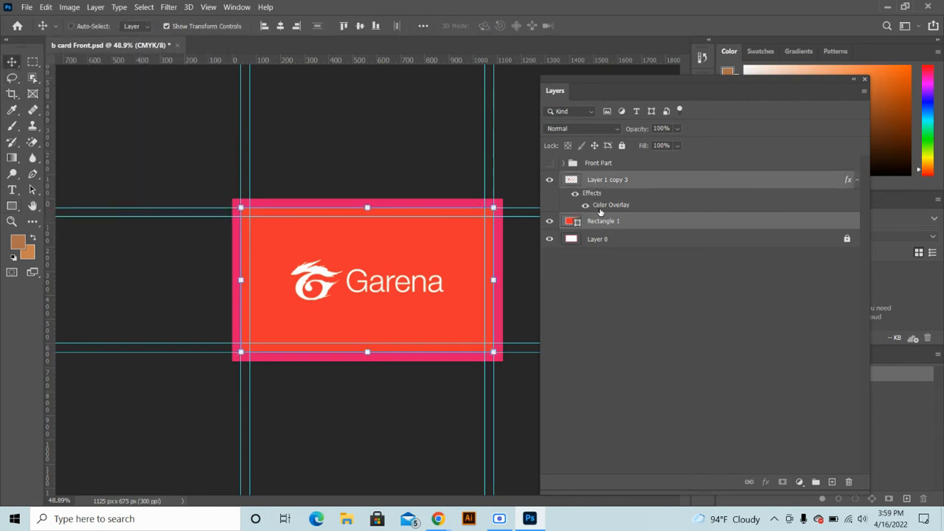
# Group the logo and red rectangle as Back Part, show Front Part and hide Back Part
pyautogui.hotkey('ctrl', 'g')
pyautogui.doubleClick(596, 179)
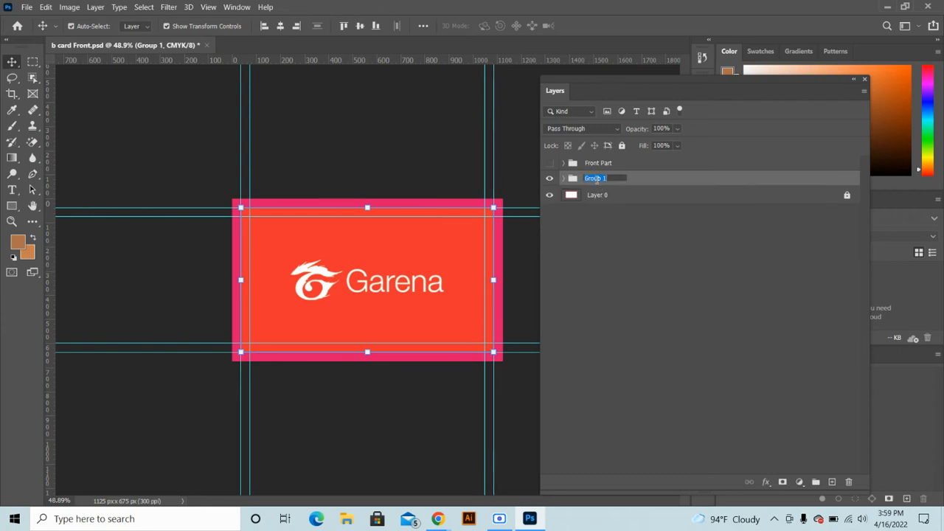
pyautogui.write('Back Part')
pyautogui.press('Return')
pyautogui.click(617, 238)
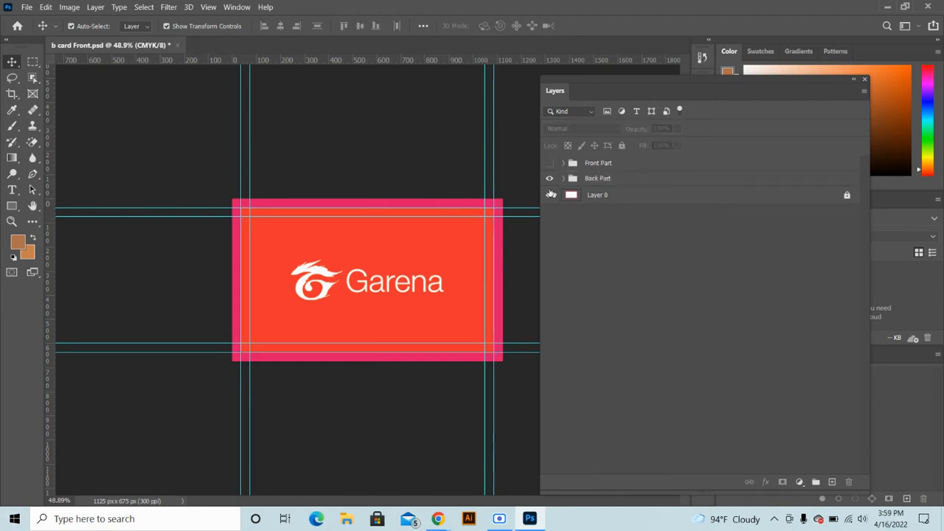
pyautogui.click(549, 162)
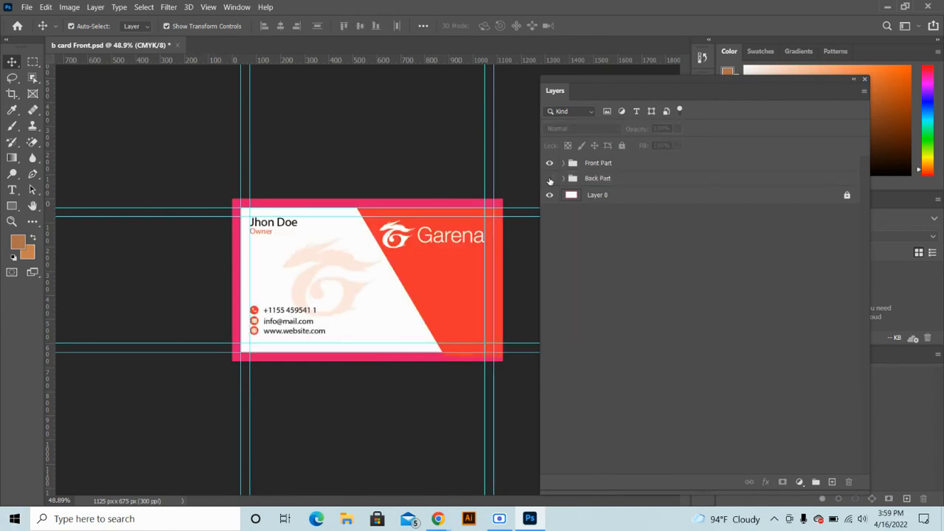
pyautogui.click(550, 179)
# Hide Front Part to reveal the red Garena back and dock the Layers panel on the right
pyautogui.click(550, 163)
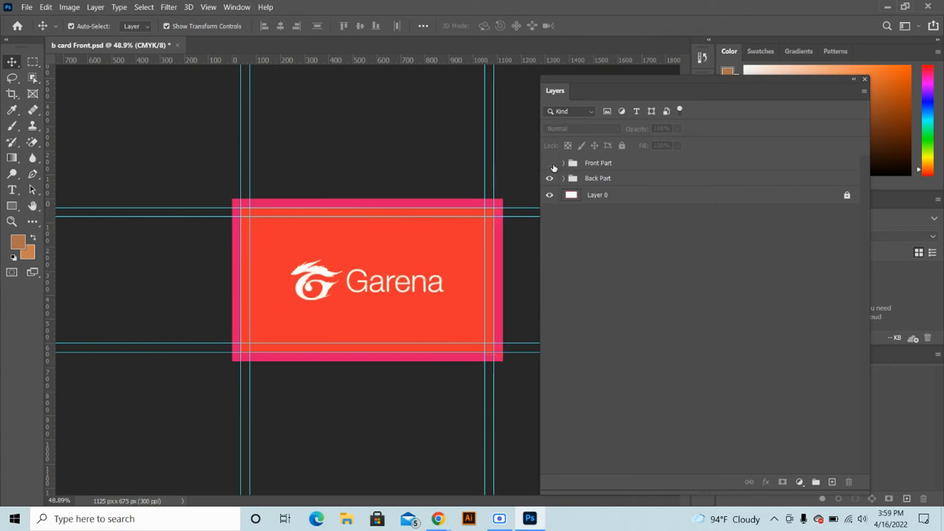
pyautogui.click(552, 164)
pyautogui.click(551, 164)
pyautogui.moveTo(621, 89); pyautogui.dragTo(806, 203)
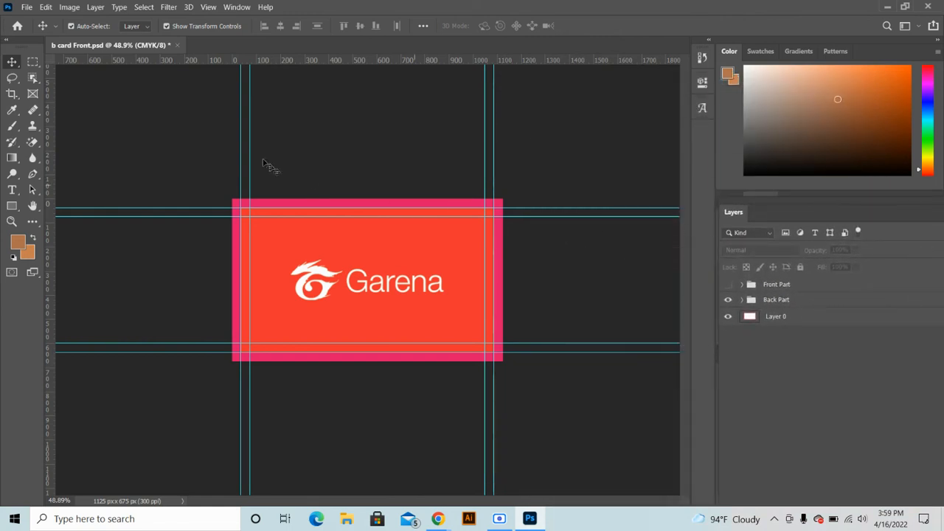
pyautogui.click(28, 7)
pyautogui.click(41, 31)
pyautogui.scroll(3, 42, 149)
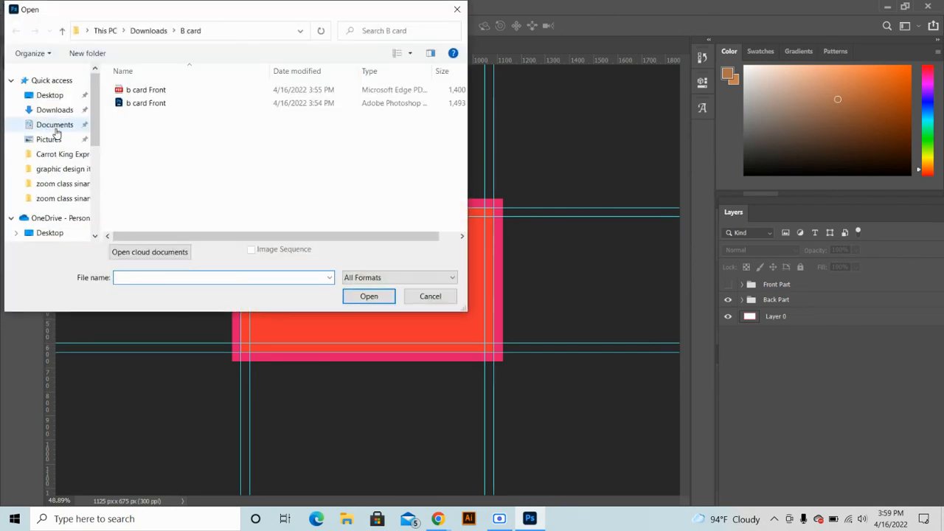
pyautogui.scroll(-1, 58, 136)
pyautogui.scroll(1, 59, 135)
pyautogui.click(56, 109)
pyautogui.scroll(-1, 184, 166)
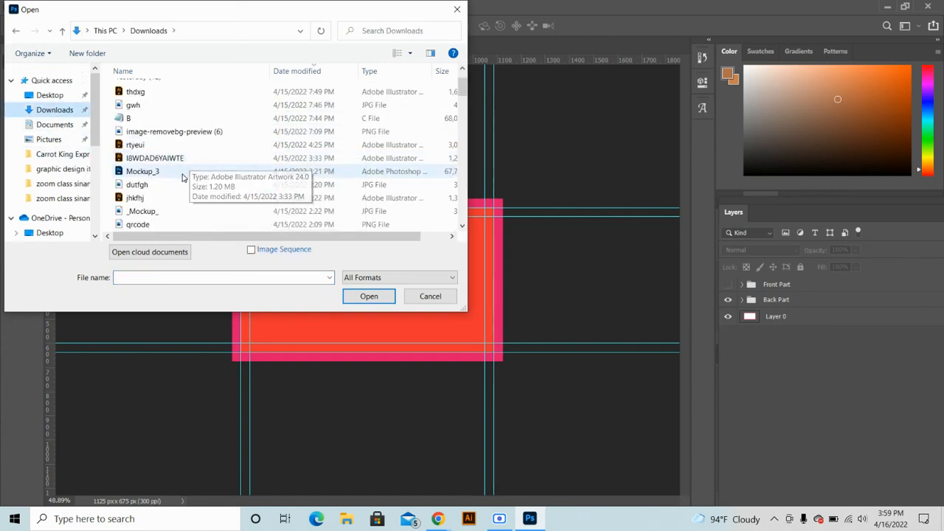
pyautogui.click(154, 173)
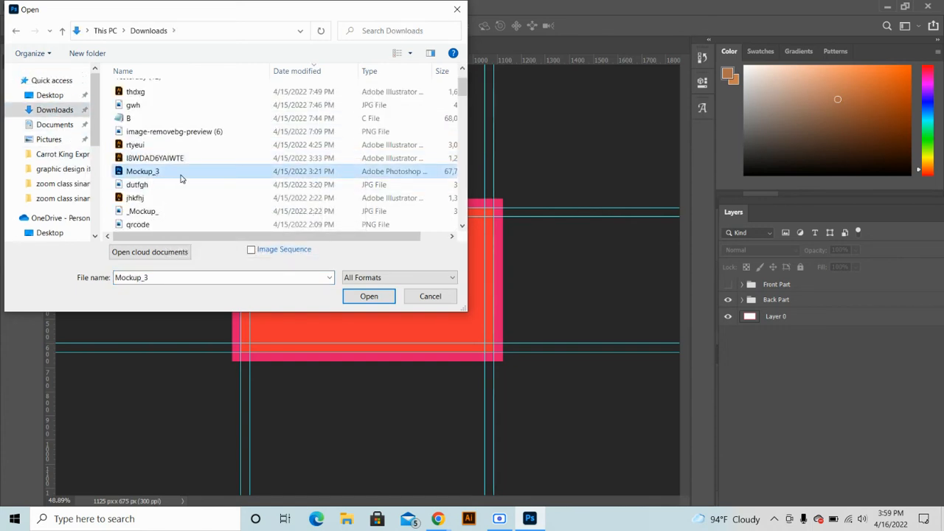
pyautogui.scroll(-1, 181, 178)
pyautogui.scroll(-3, 183, 179)
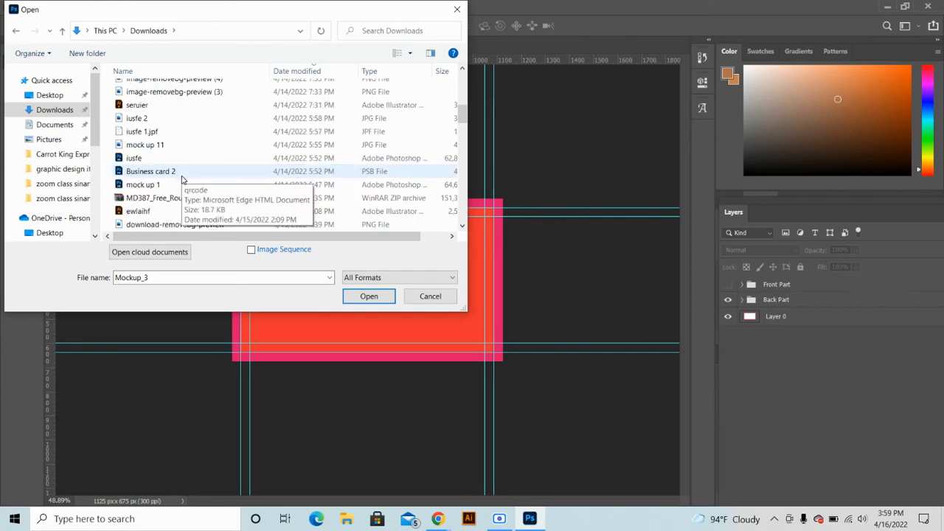
pyautogui.click(154, 173)
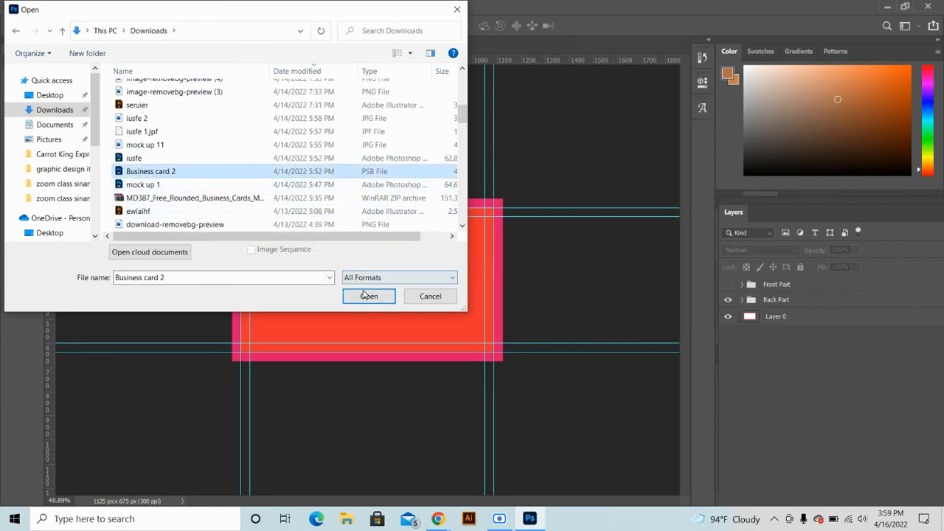
pyautogui.click(366, 297)
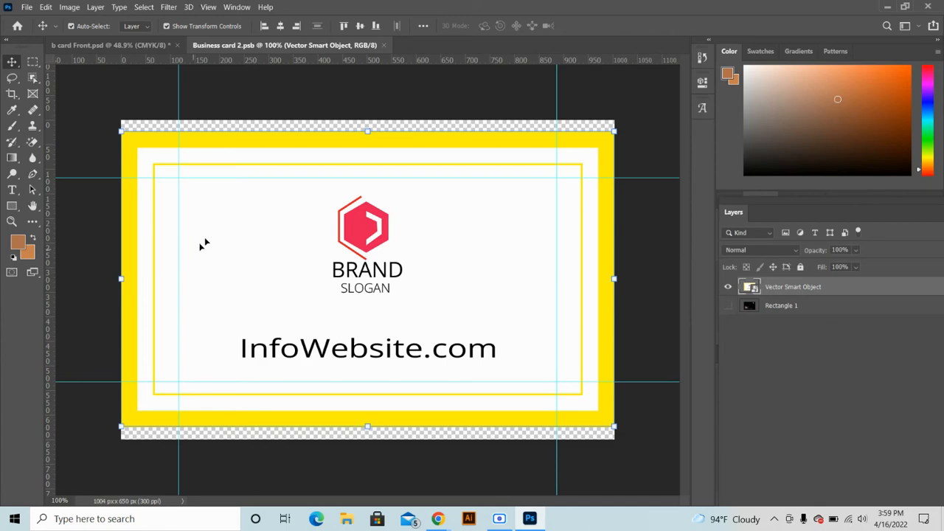
pyautogui.click(383, 45)
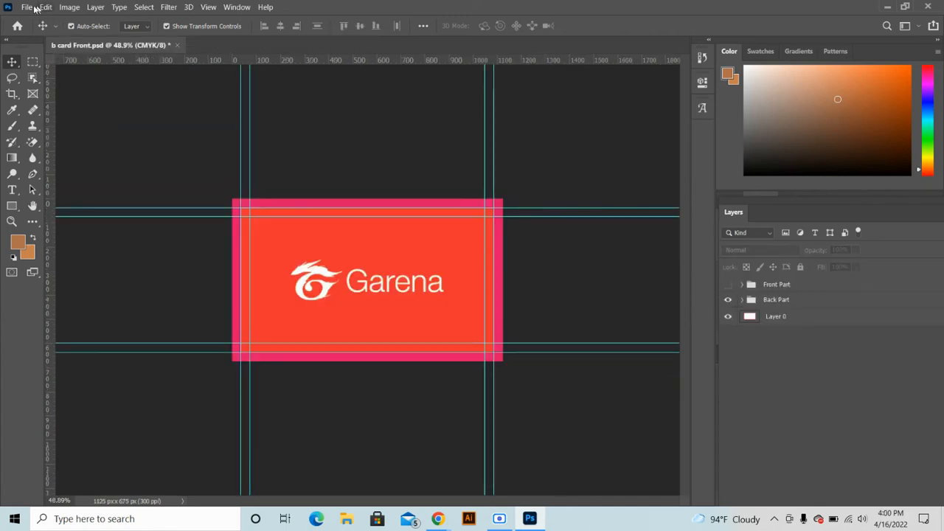
pyautogui.click(26, 7)
pyautogui.click(41, 30)
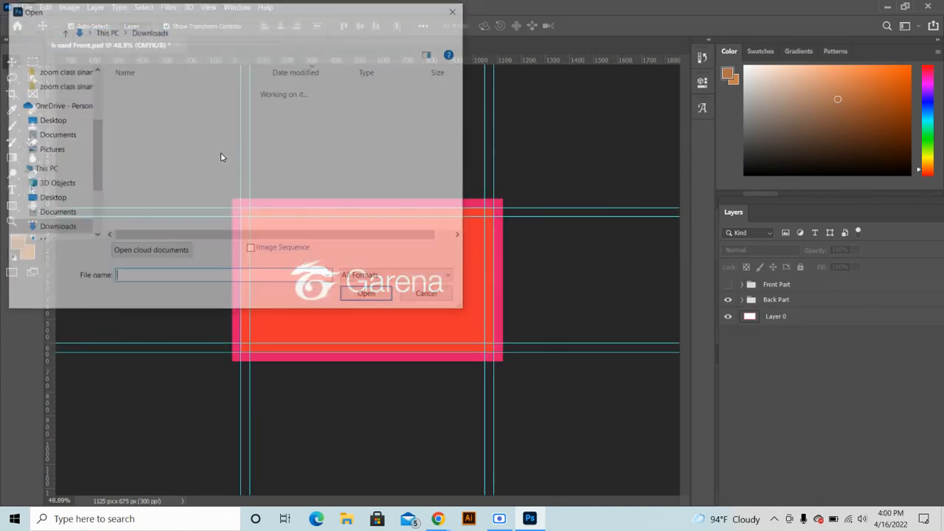
pyautogui.scroll(-8, 158, 148)
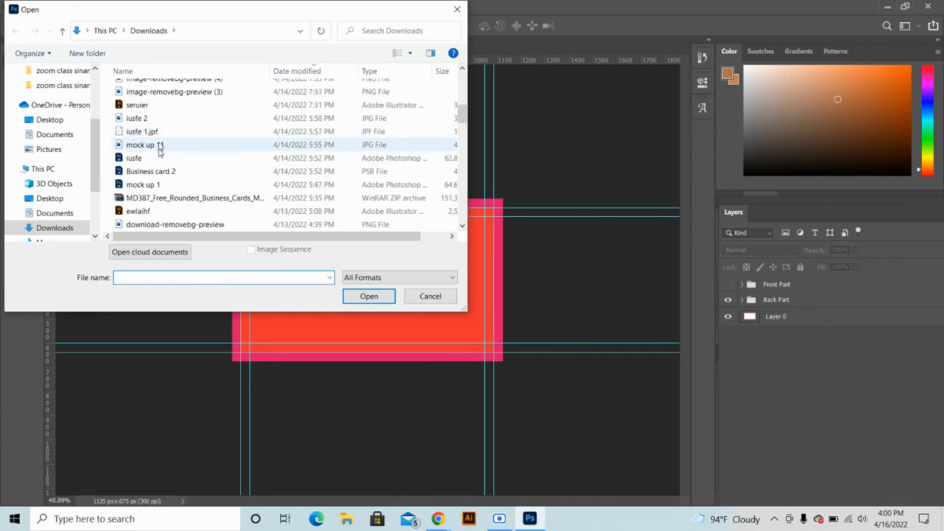
pyautogui.click(145, 186)
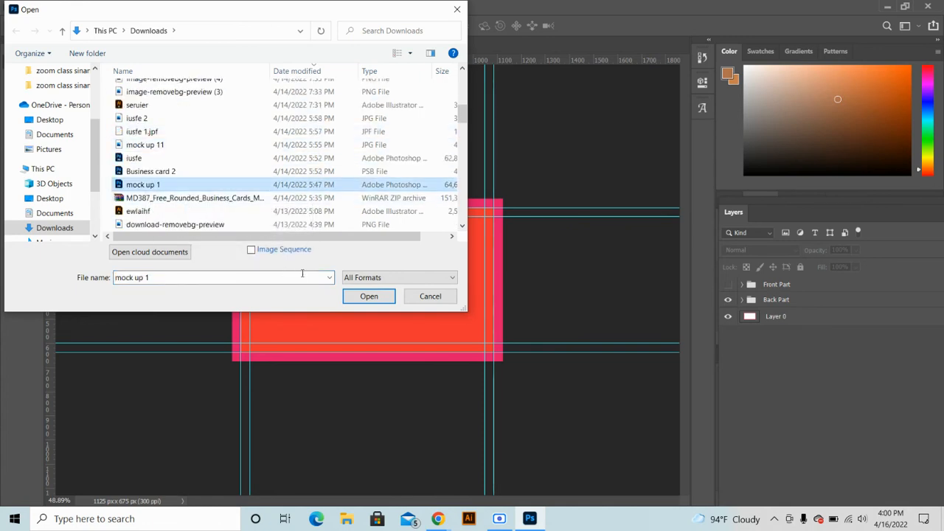
pyautogui.click(366, 296)
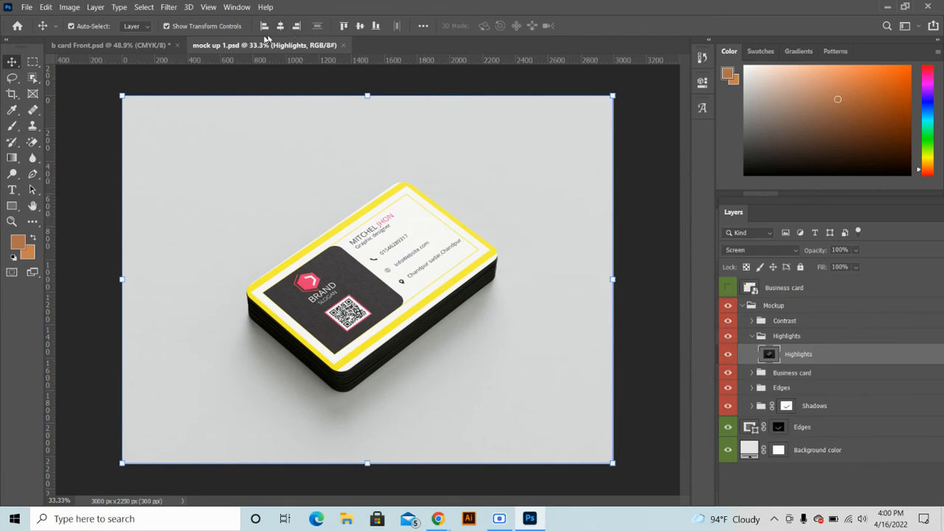
pyautogui.click(342, 45)
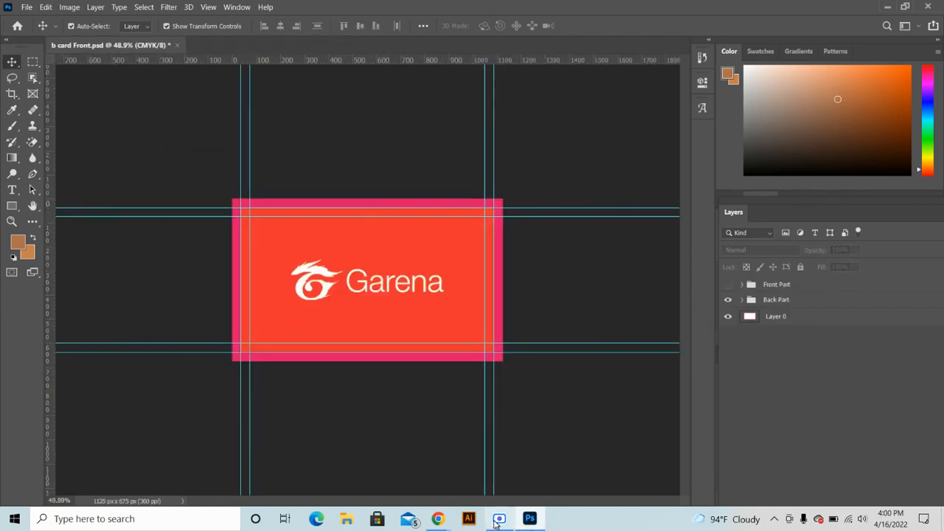
# Image-search 'business card mockup free download' in a new tab and open the Freepik result
pyautogui.moveTo(428, 509)
pyautogui.click(413, 487)
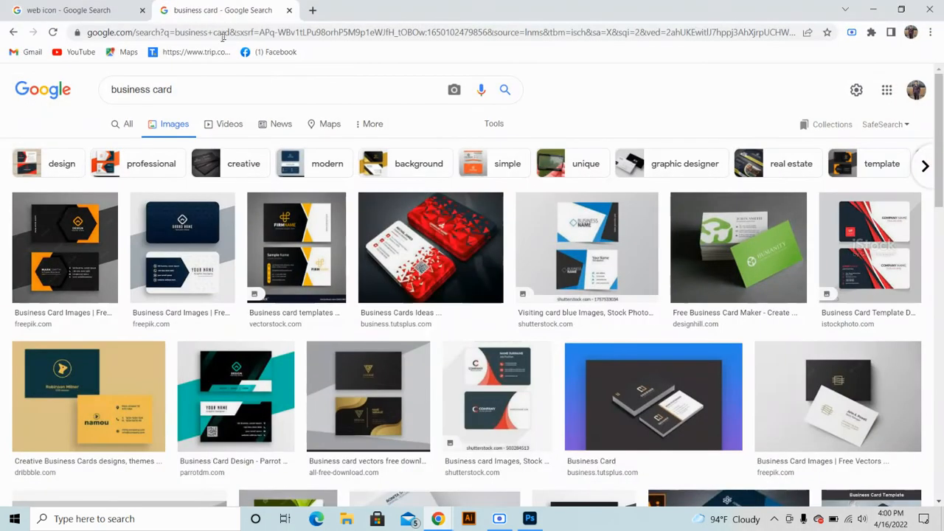
pyautogui.click(313, 11)
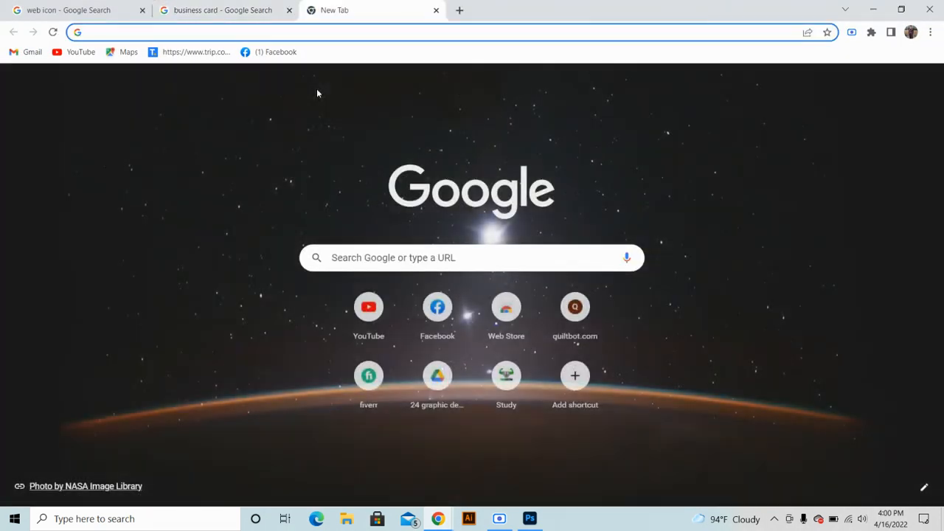
pyautogui.write('businesss')
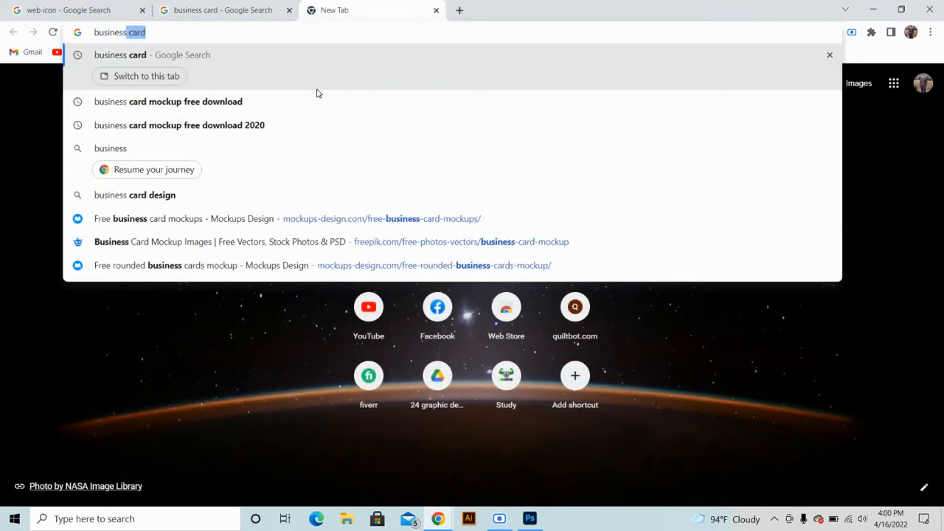
pyautogui.press('Right')
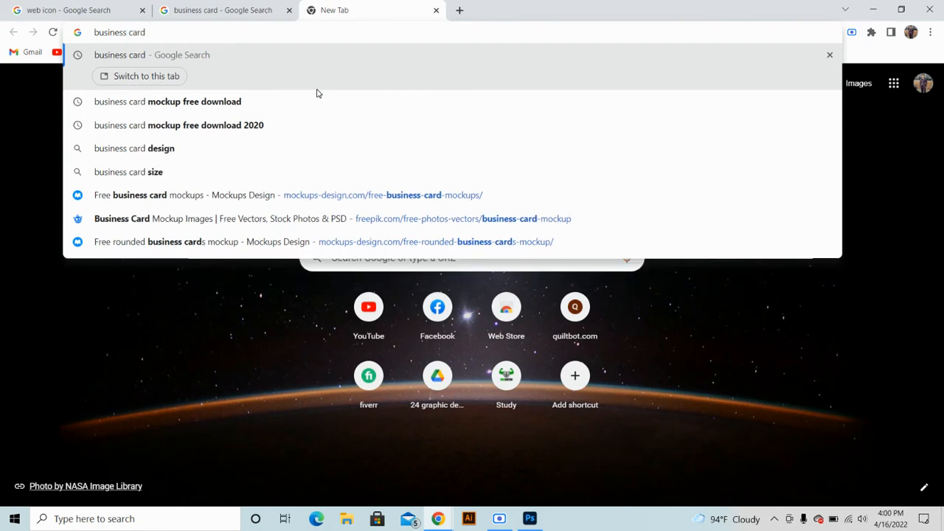
pyautogui.click(289, 103)
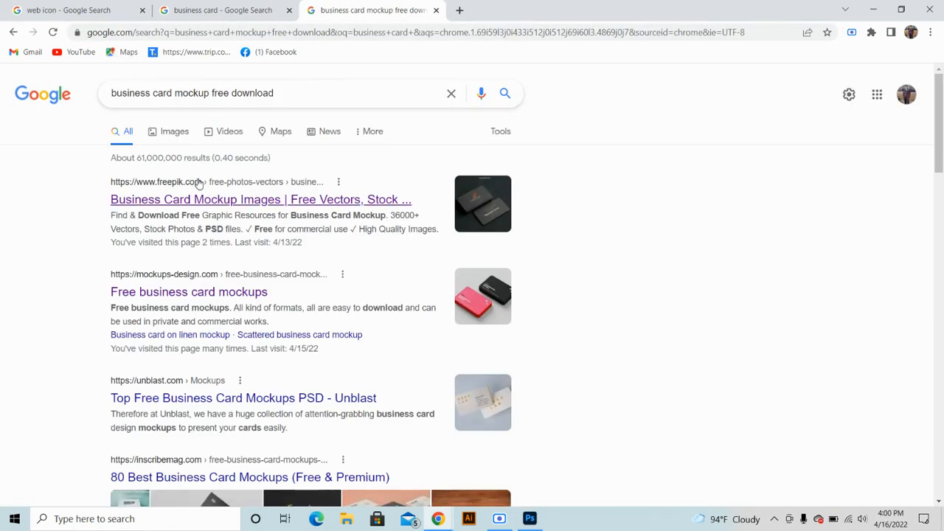
pyautogui.click(167, 131)
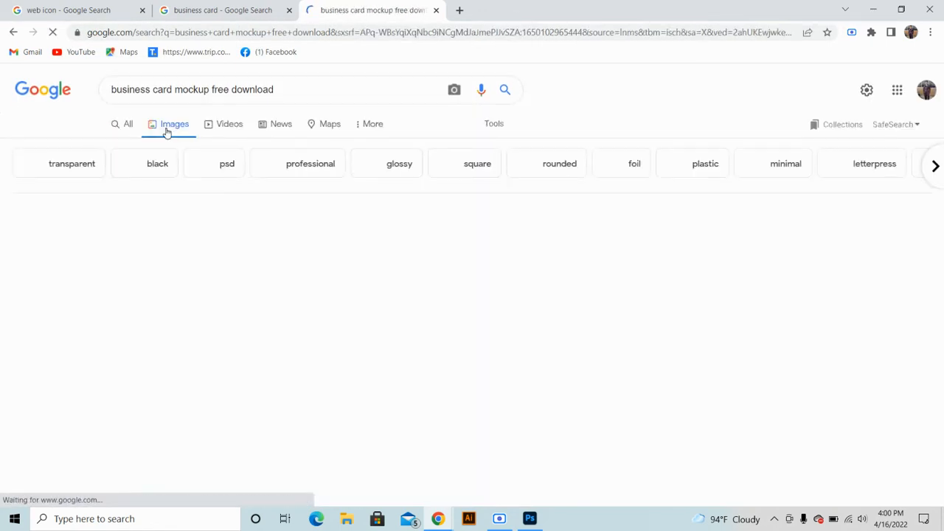
pyautogui.scroll(-2, 380, 336)
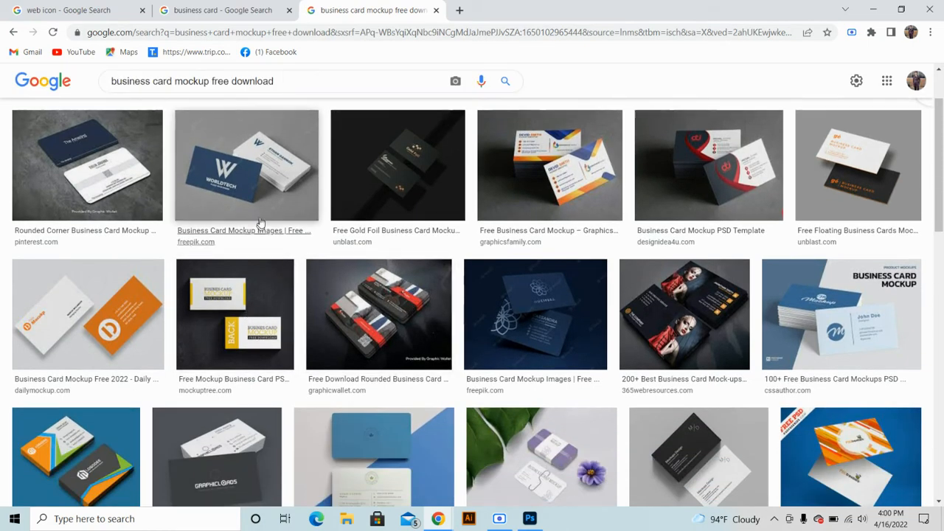
pyautogui.click(228, 238)
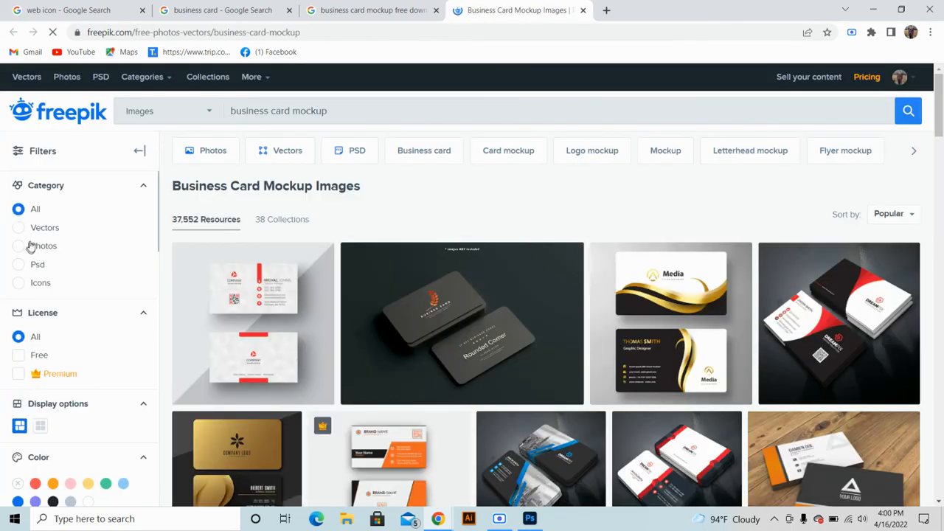
# Filter results to Psd and free-download the Corporate card template
pyautogui.click(18, 266)
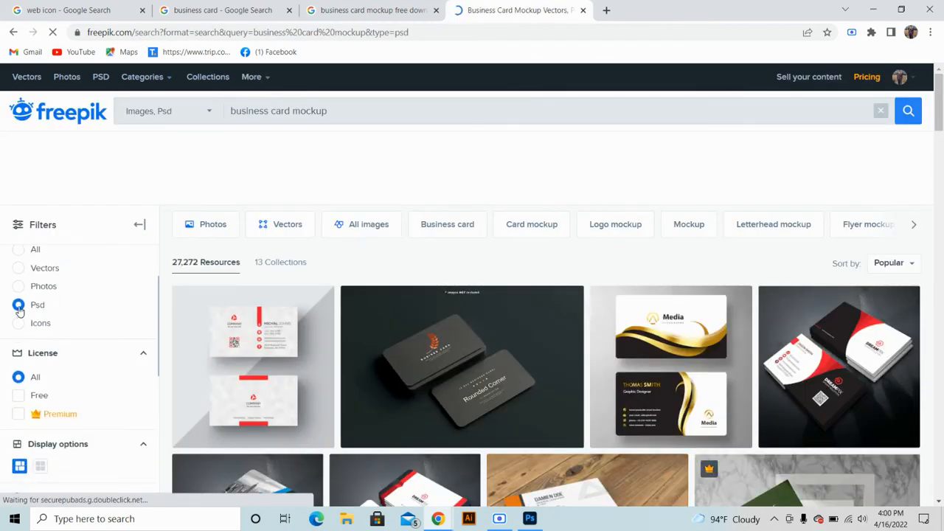
pyautogui.click(843, 351)
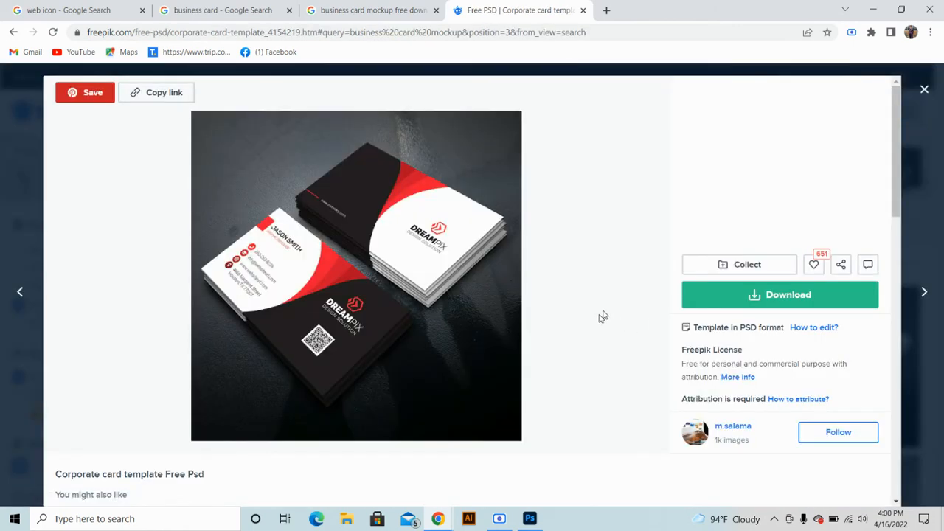
pyautogui.click(747, 297)
pyautogui.click(771, 452)
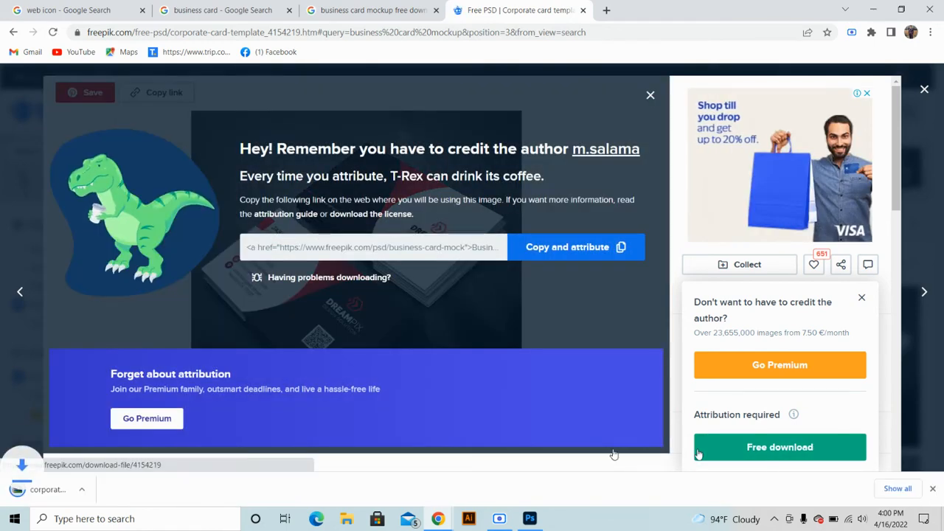
# Open the downloaded corporate-card-template.zip in WinRAR after closing the attribution reminder
pyautogui.click(59, 489)
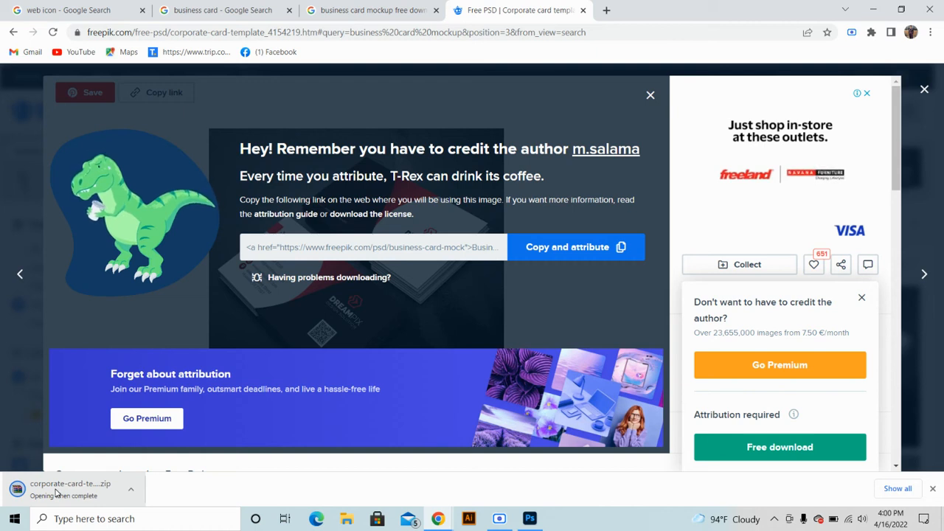
pyautogui.click(130, 493)
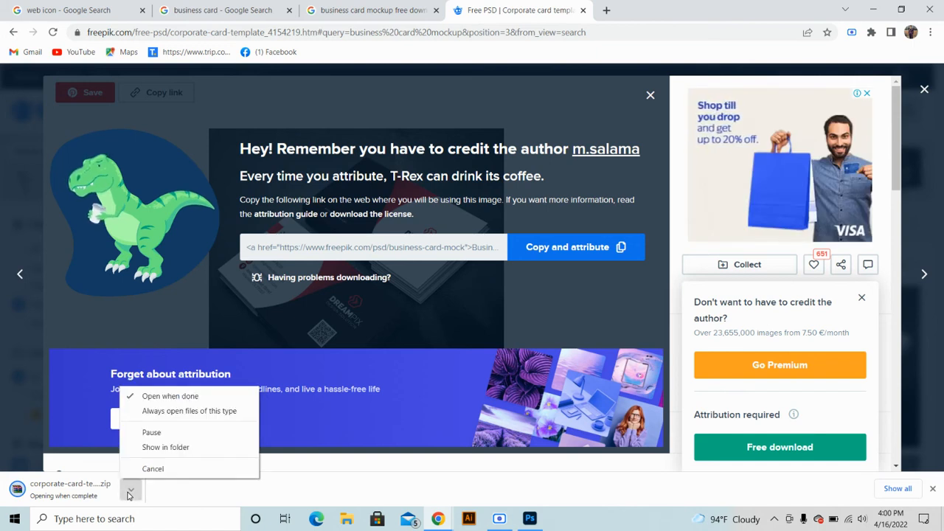
pyautogui.click(80, 489)
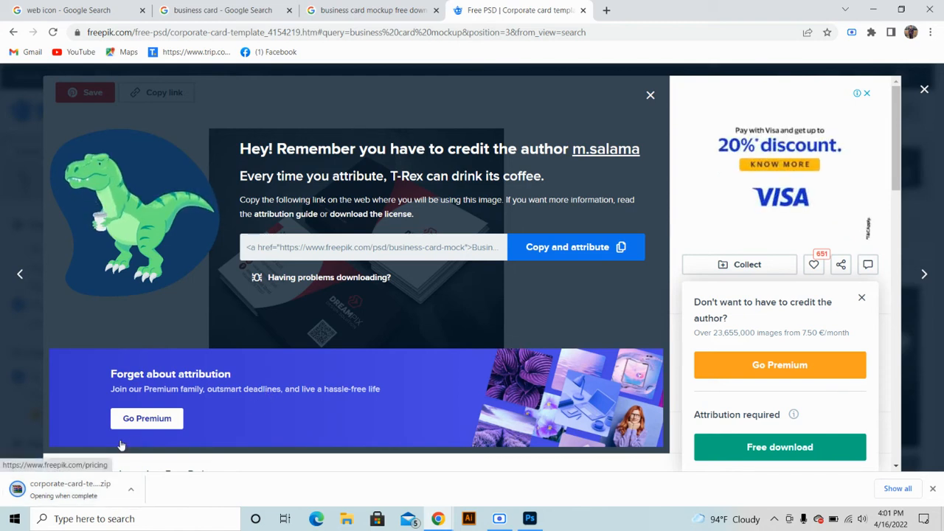
pyautogui.click(127, 489)
pyautogui.click(164, 448)
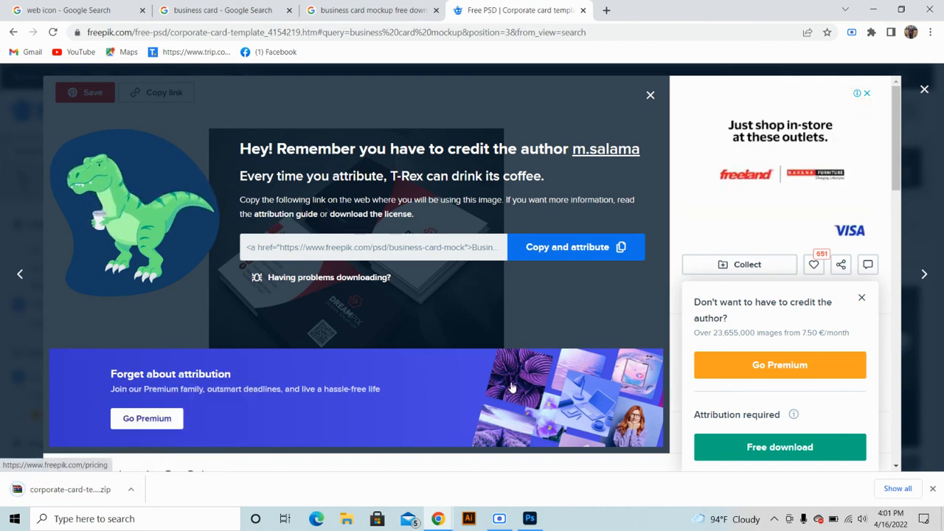
pyautogui.click(650, 94)
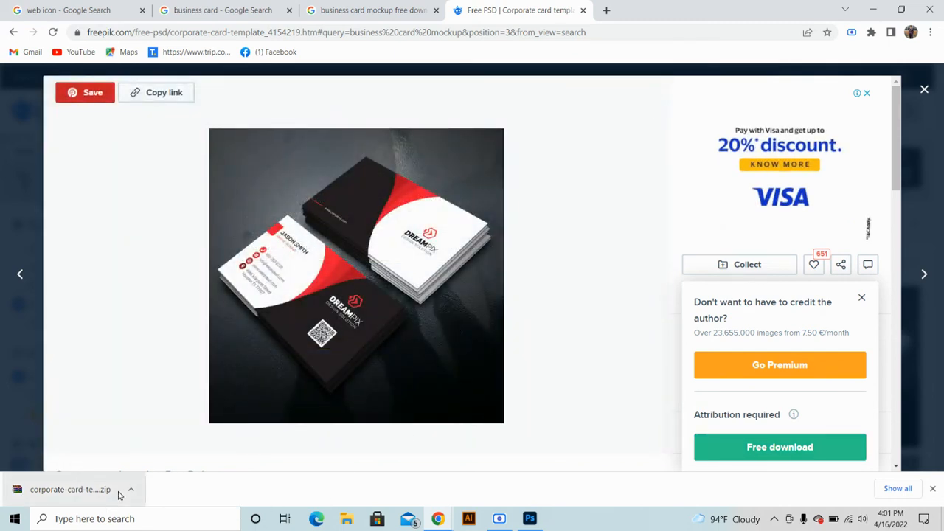
pyautogui.click(81, 493)
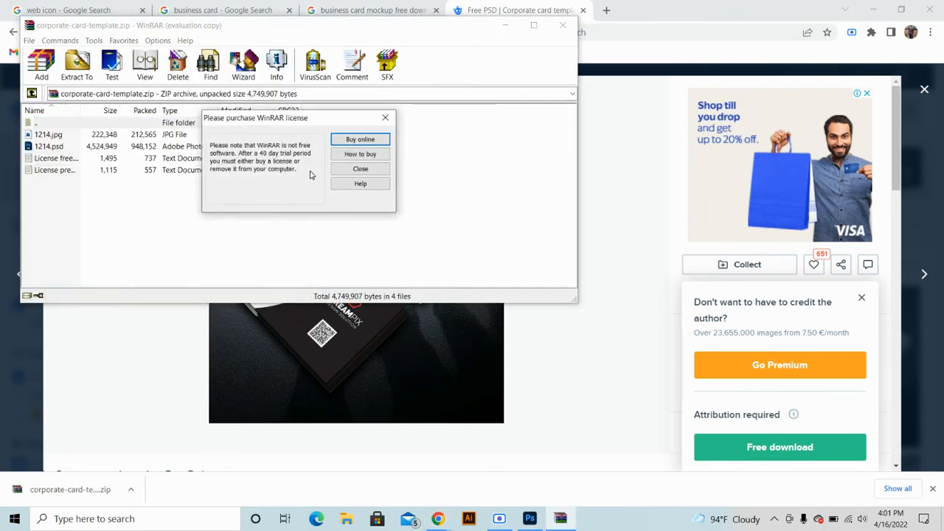
# Preview 1214.psd from the archive in Photoshop, then close it and the WinRAR window
pyautogui.click(360, 170)
pyautogui.doubleClick(109, 147)
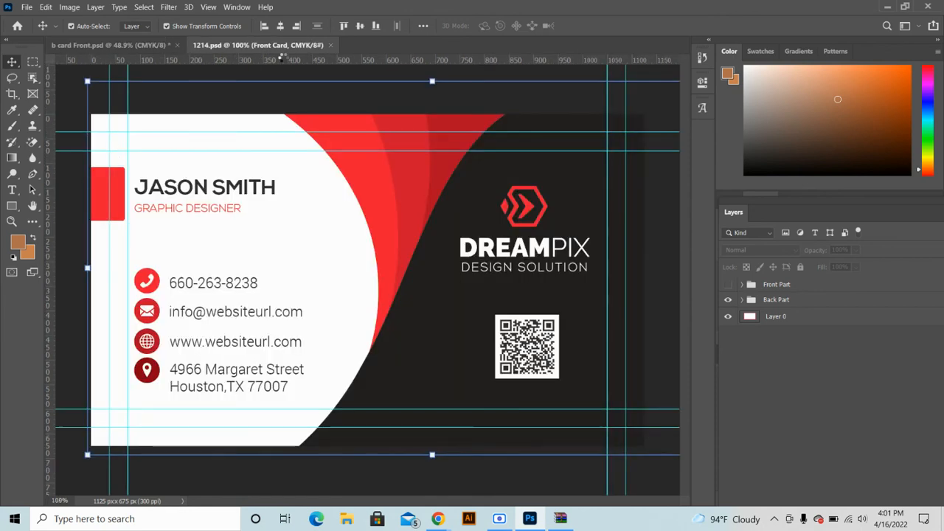
pyautogui.click(331, 45)
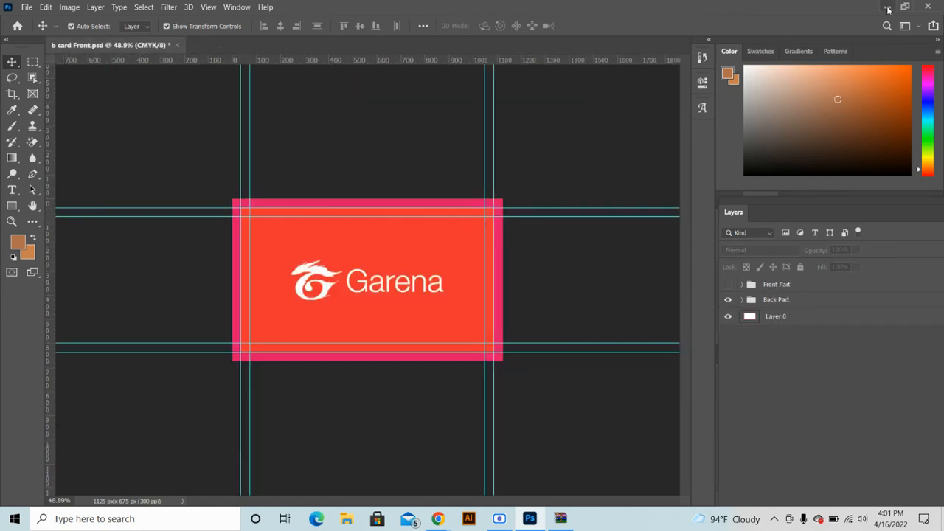
pyautogui.click(886, 6)
pyautogui.click(573, 27)
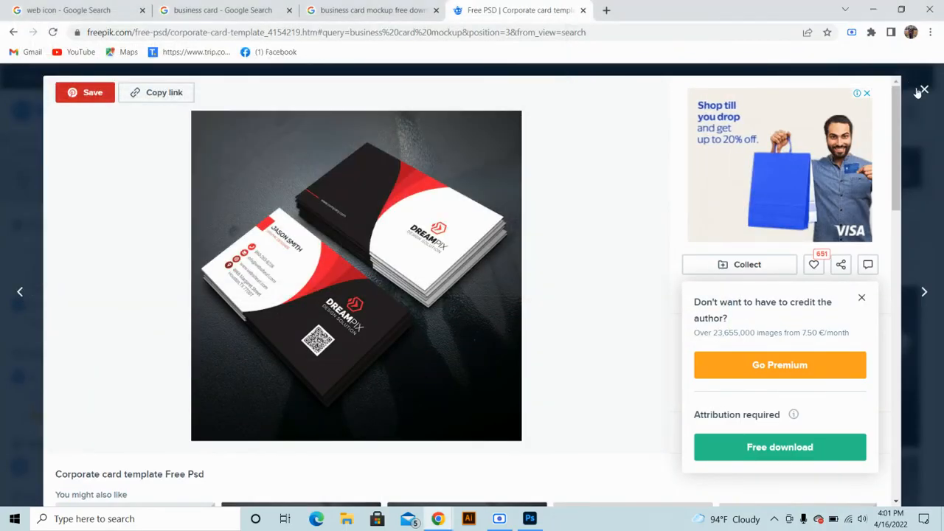
# Download the Freepik city-photo business card mockup for free
pyautogui.click(924, 89)
pyautogui.scroll(-2, 546, 325)
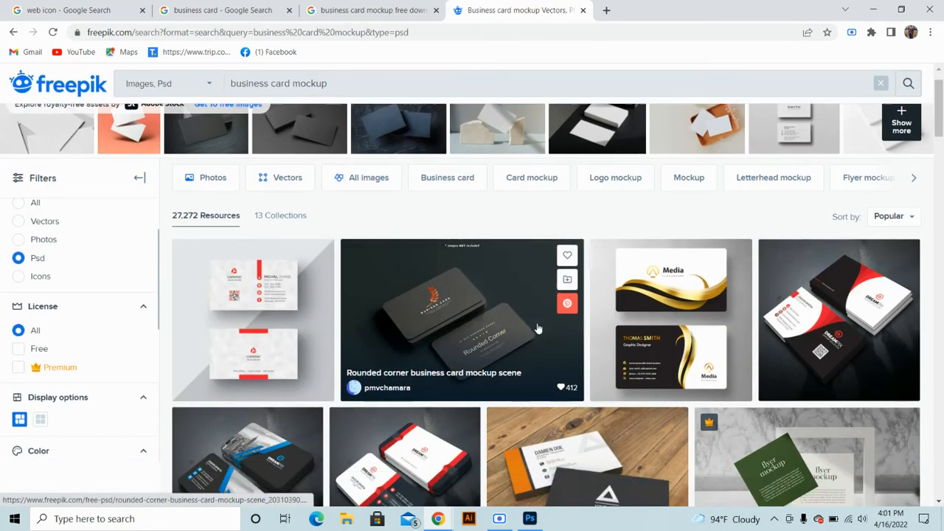
pyautogui.scroll(-2, 774, 314)
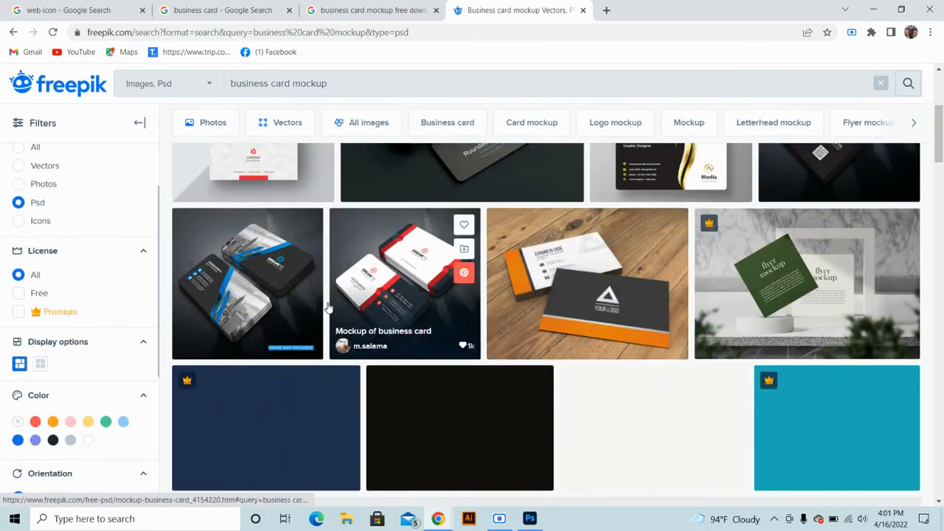
pyautogui.click(228, 295)
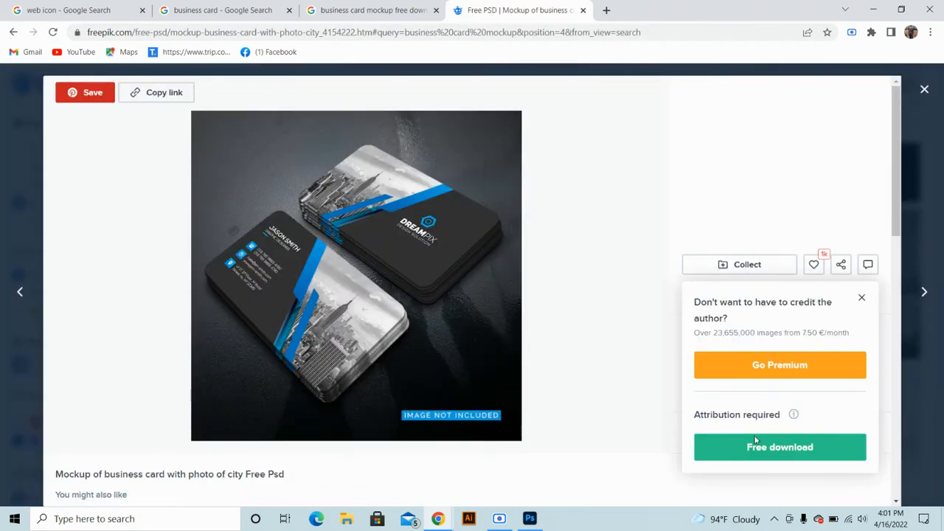
pyautogui.click(748, 452)
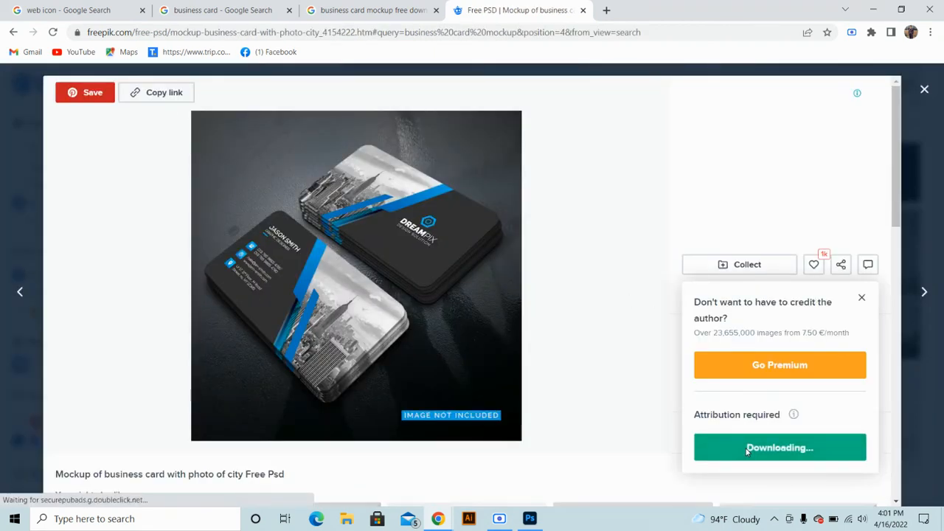
# Start the free download of the elegant wooden-background business card mockup
pyautogui.click(927, 91)
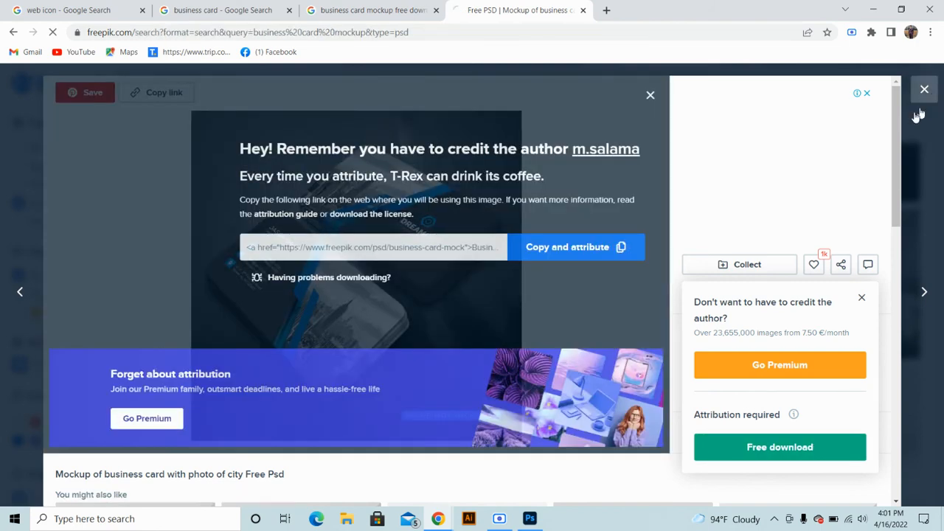
pyautogui.scroll(-1, 424, 318)
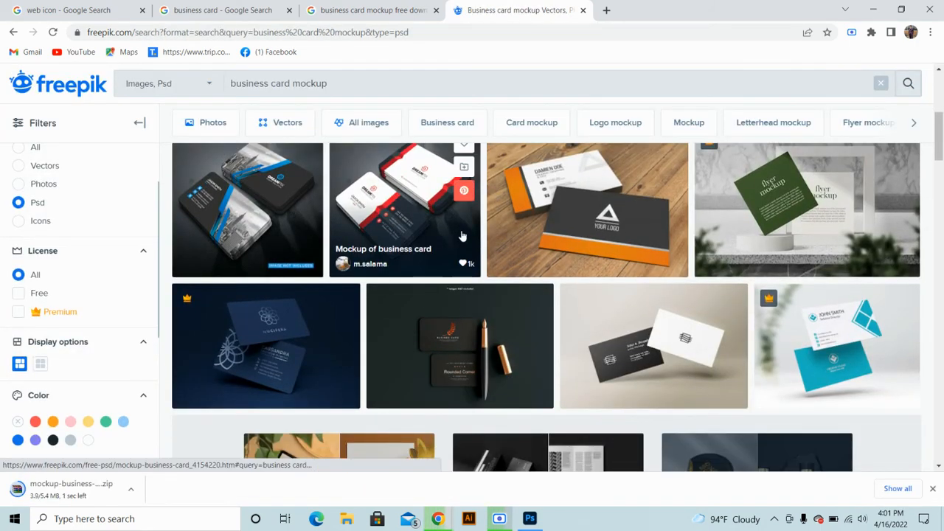
pyautogui.click(550, 240)
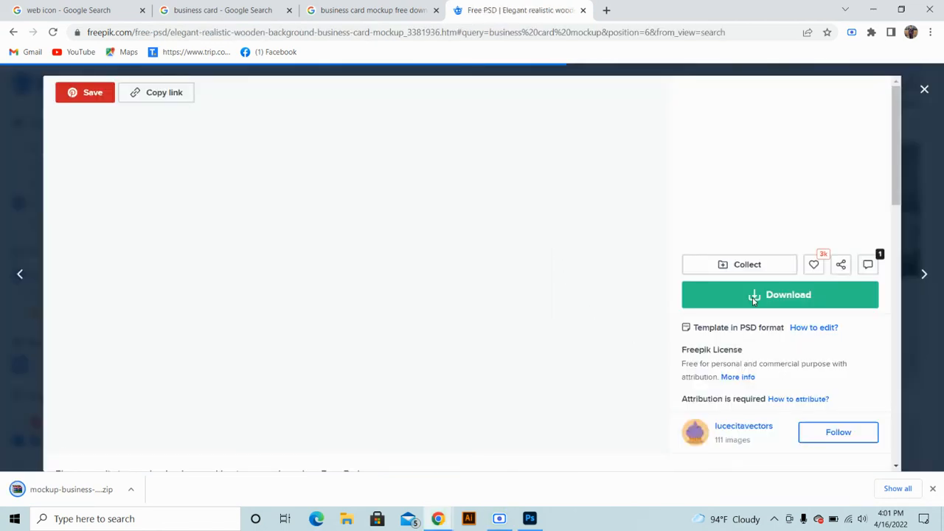
pyautogui.click(753, 300)
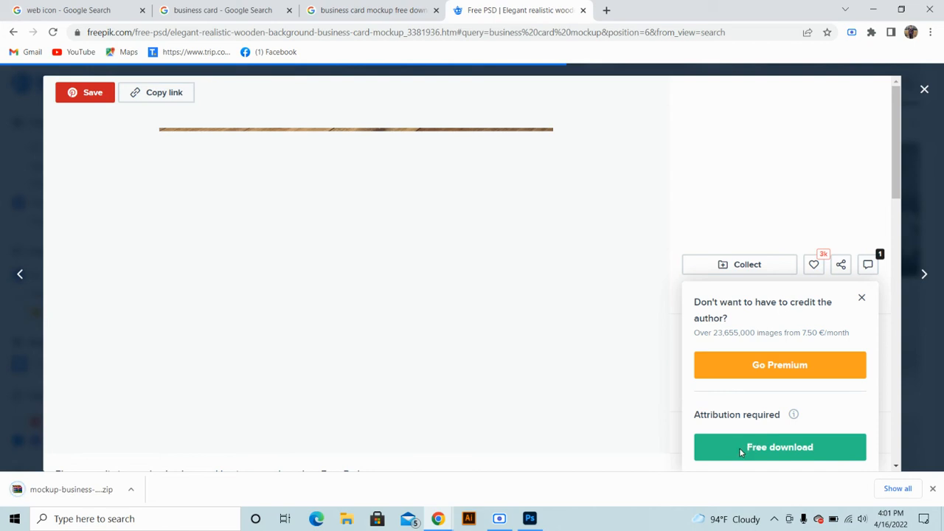
pyautogui.click(799, 449)
pyautogui.click(933, 489)
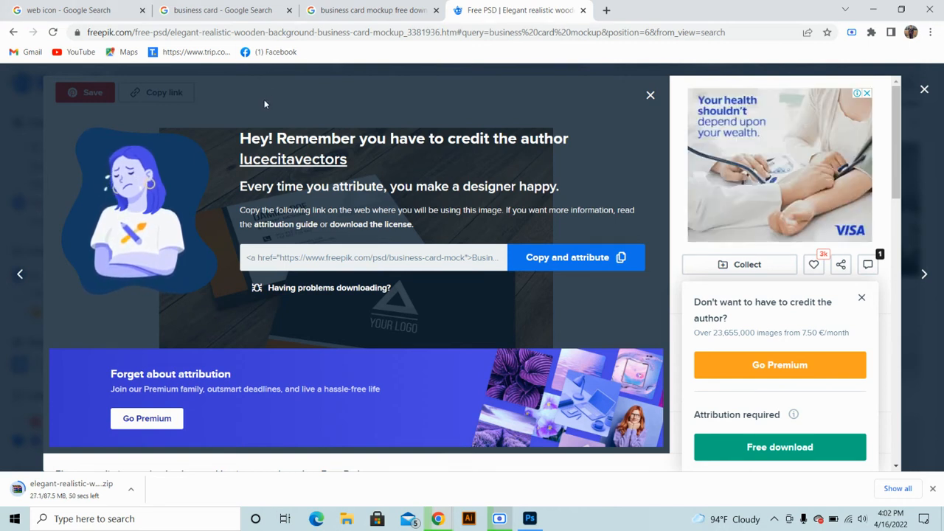
pyautogui.click(332, 12)
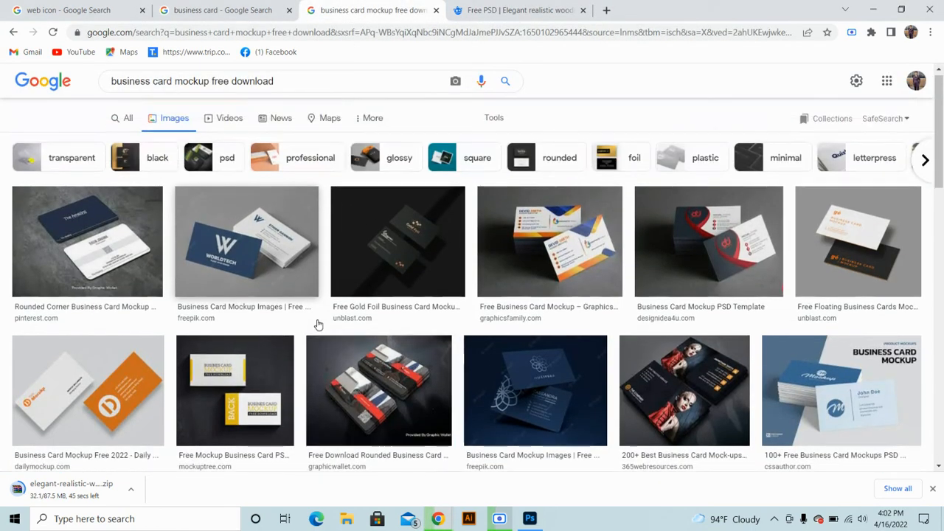
# Scroll the Google Images mockup results and preview the green JustMockup business card image
pyautogui.scroll(-3, 521, 334)
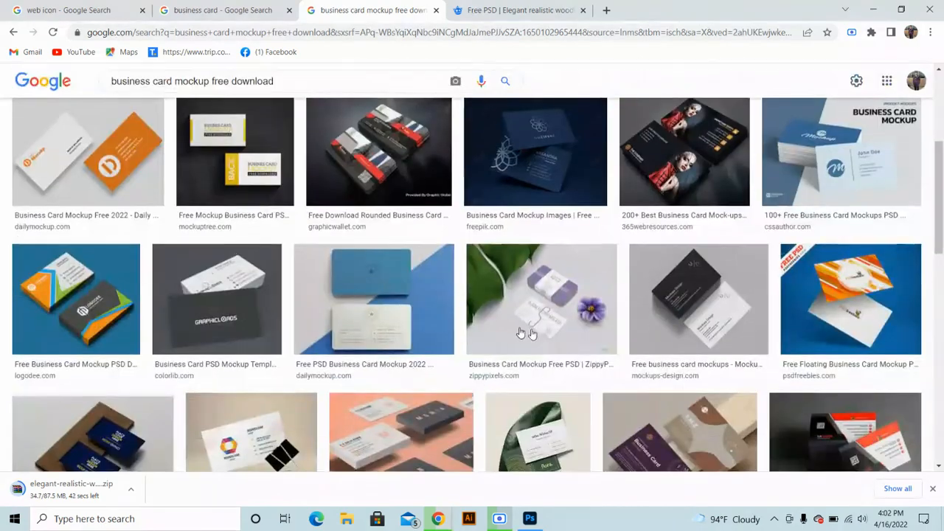
pyautogui.scroll(-5, 522, 335)
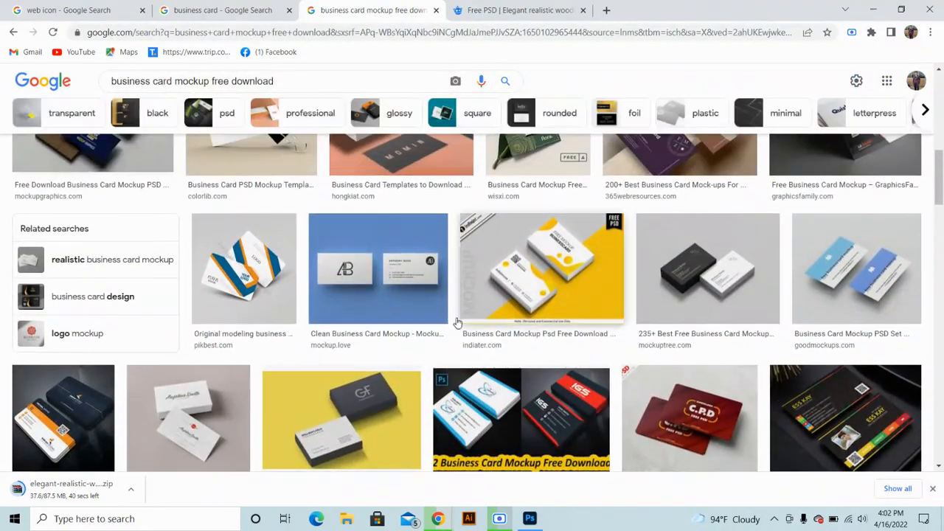
pyautogui.scroll(-10, 457, 323)
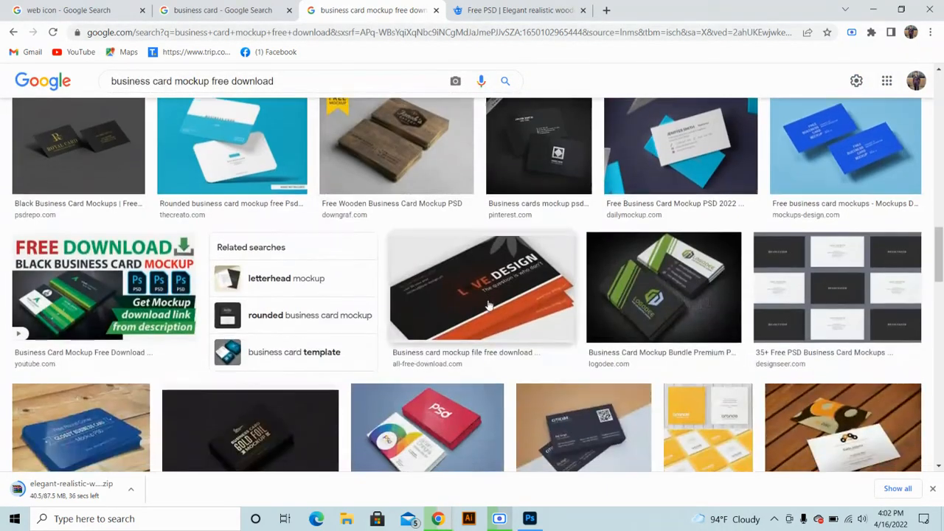
pyautogui.scroll(-5, 247, 301)
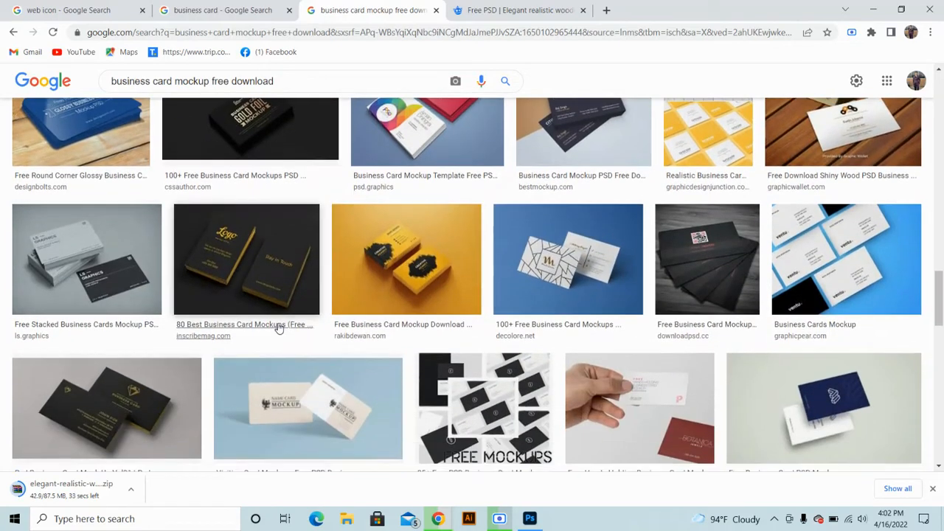
pyautogui.scroll(-4, 278, 329)
pyautogui.scroll(-1, 195, 329)
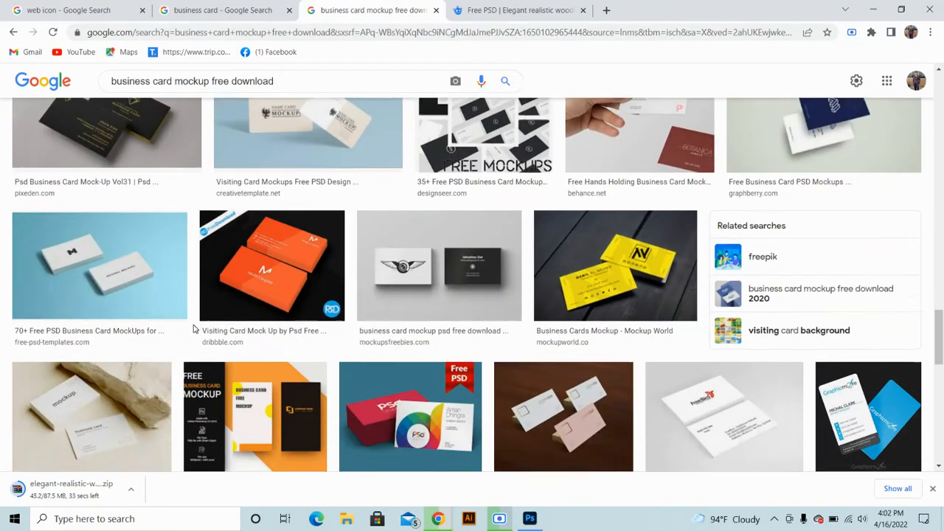
pyautogui.scroll(-4, 195, 329)
pyautogui.click(433, 297)
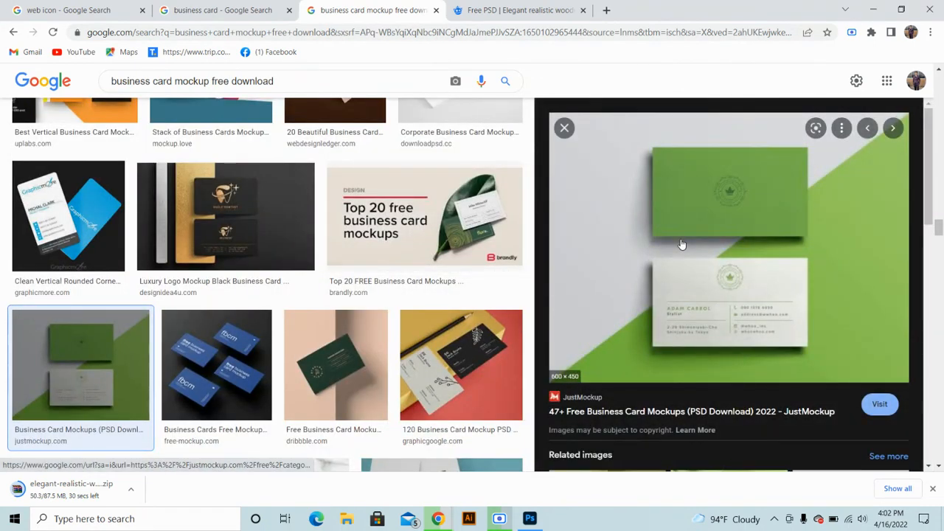
pyautogui.scroll(-5, 683, 247)
pyautogui.scroll(5, 684, 249)
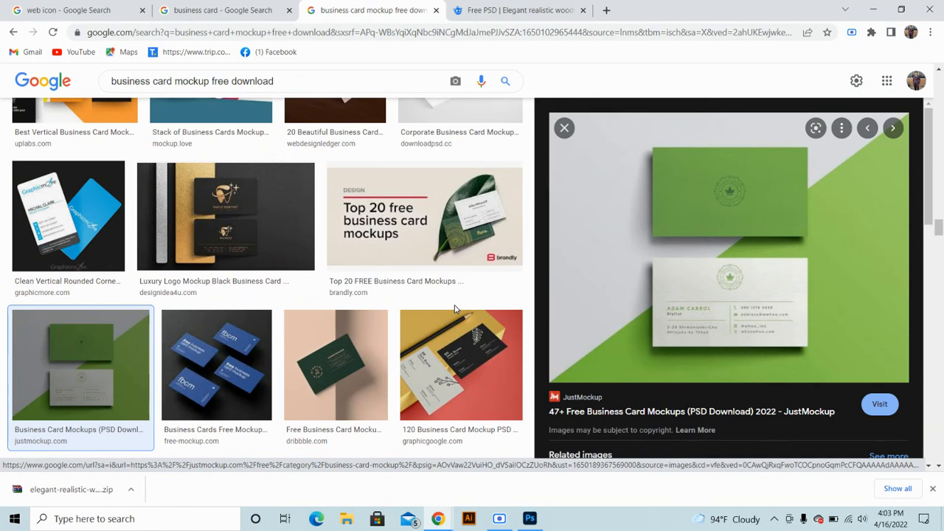
# Preview the Top 20 mockups, leaf card and Blugraphic Business Card Mockup images
pyautogui.click(452, 232)
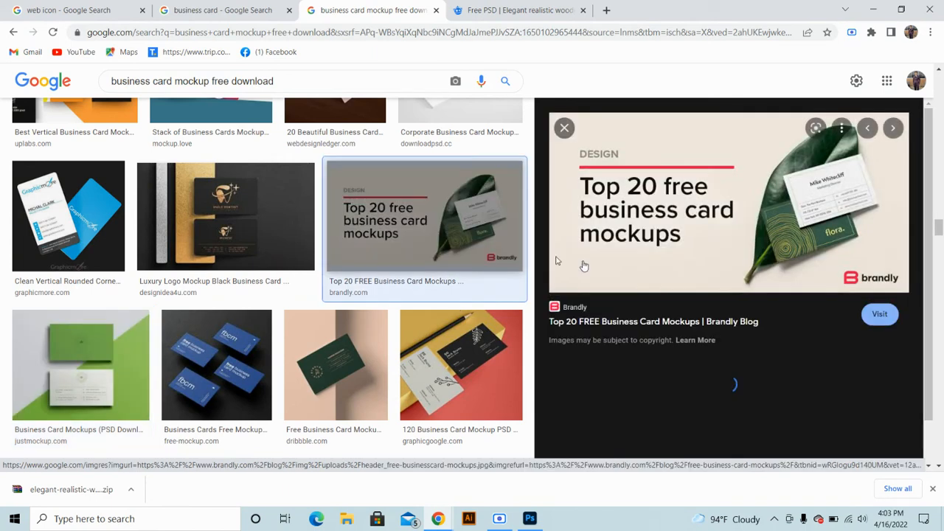
pyautogui.scroll(-3, 674, 312)
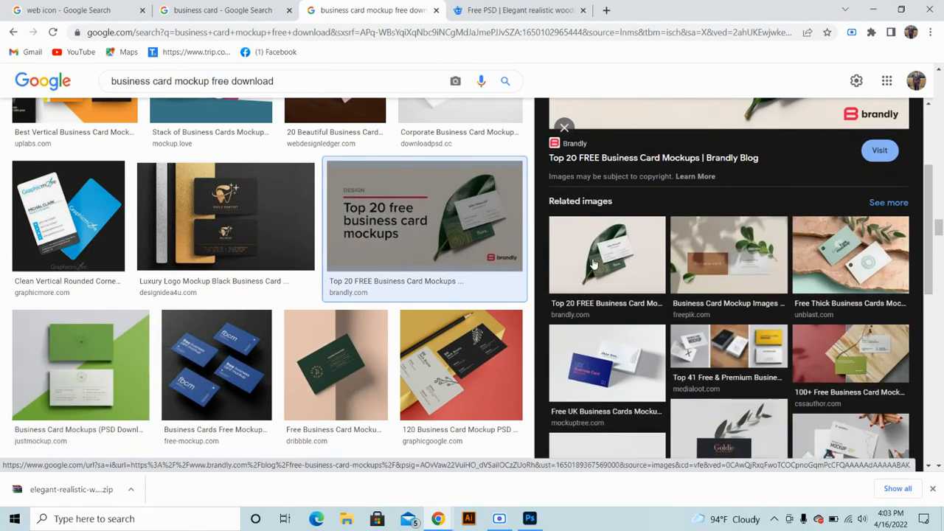
pyautogui.click(593, 263)
pyautogui.scroll(-5, 594, 263)
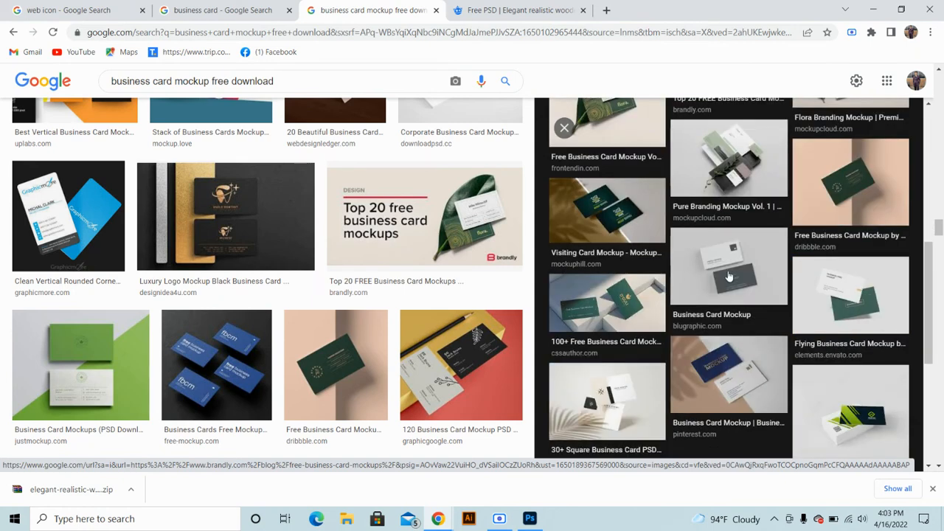
pyautogui.click(729, 276)
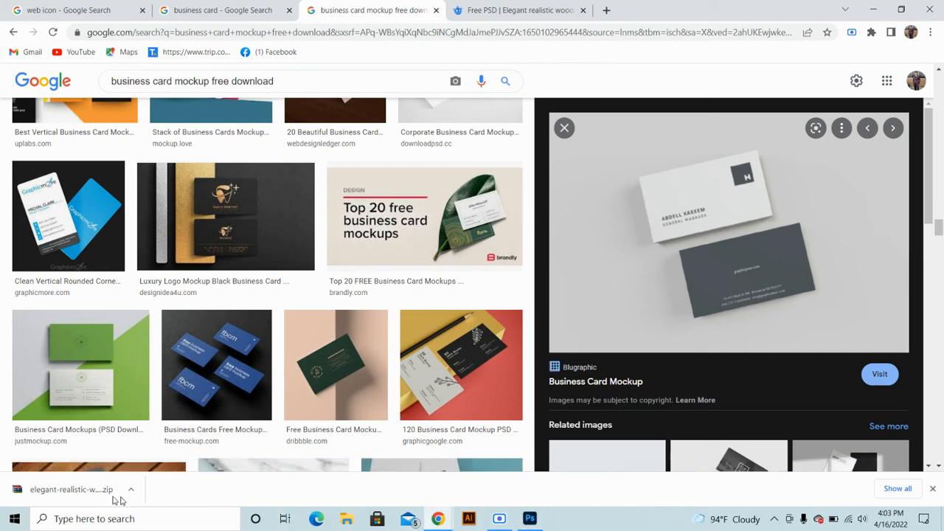
pyautogui.click(73, 499)
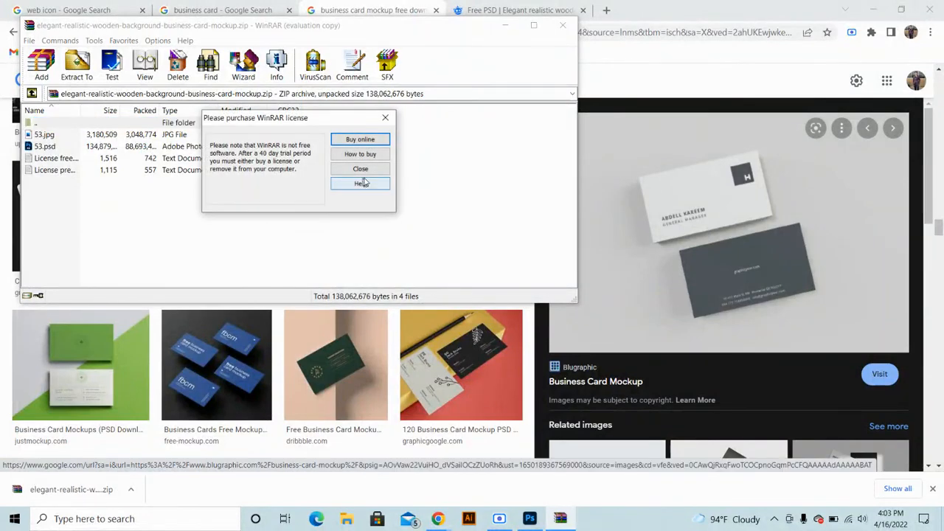
# Dismiss the WinRAR licence reminder and extract 53.psd so it opens in Photoshop
pyautogui.click(358, 168)
pyautogui.doubleClick(210, 147)
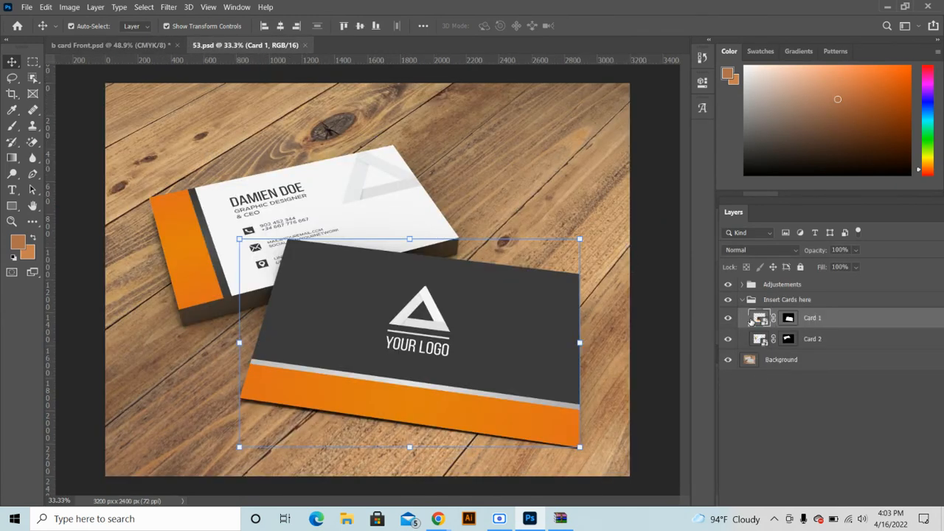
# Open Card 1's smart object and copy merged the card area from b card Front
pyautogui.doubleClick(761, 318)
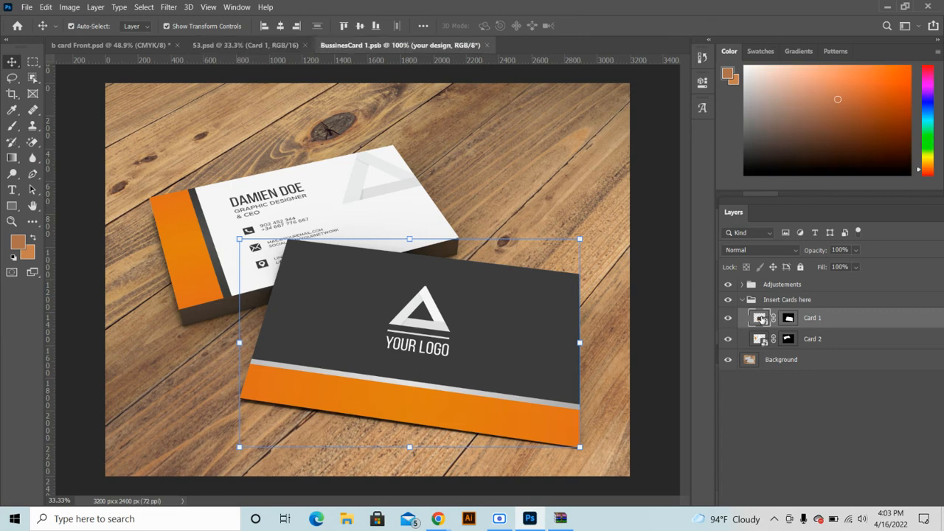
pyautogui.click(67, 45)
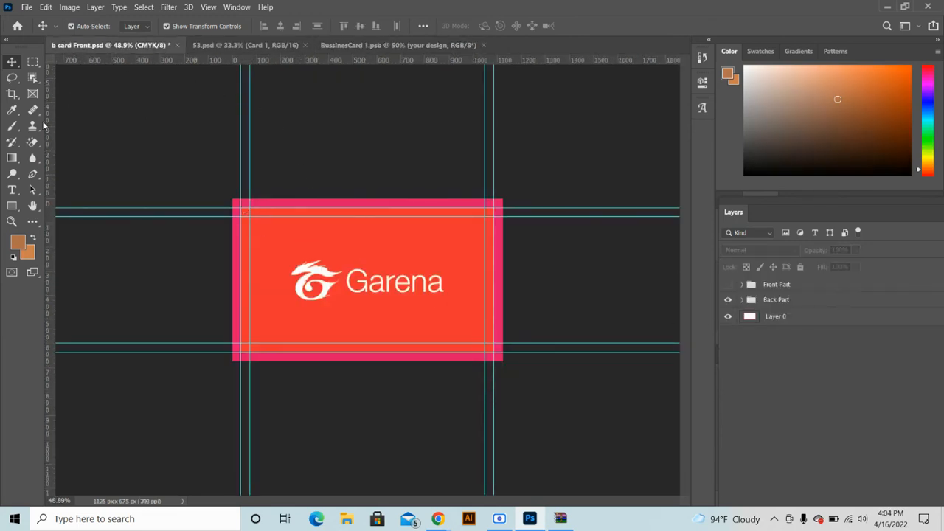
pyautogui.click(32, 66)
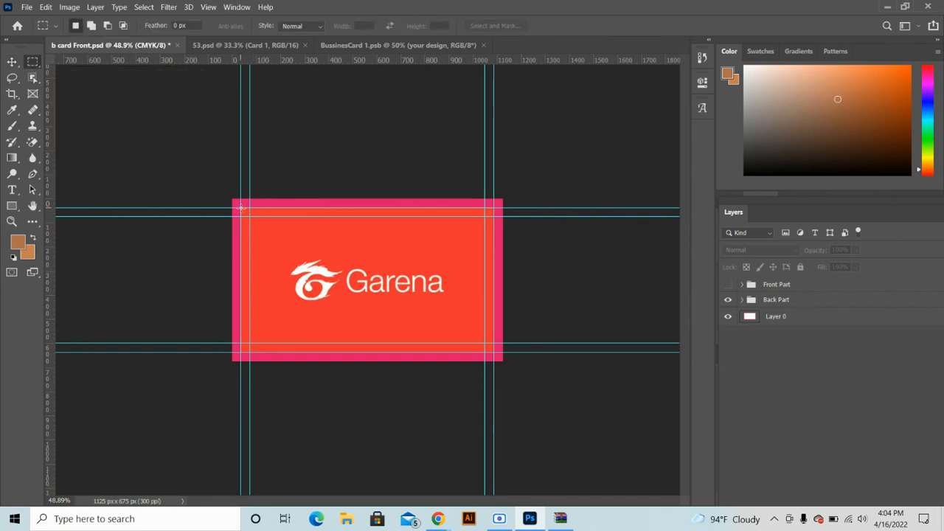
pyautogui.moveTo(241, 209); pyautogui.dragTo(494, 353)
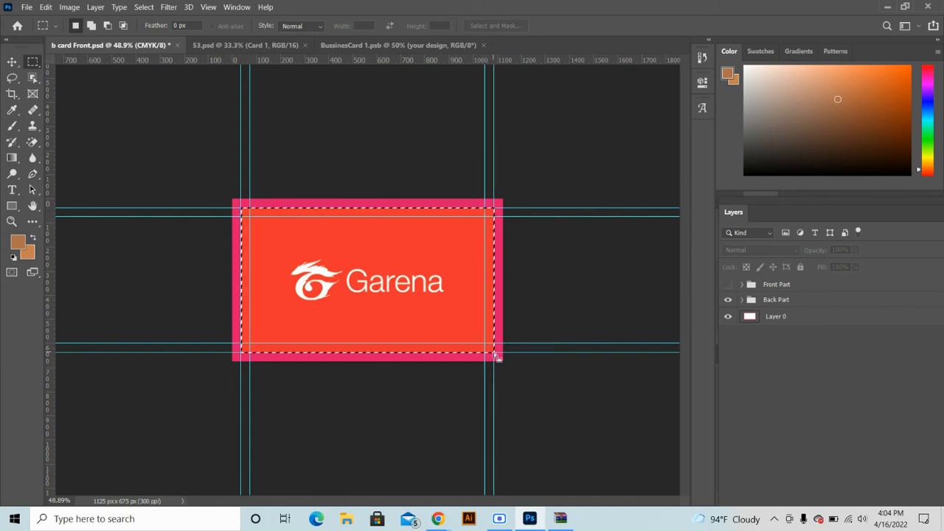
pyautogui.click(46, 9)
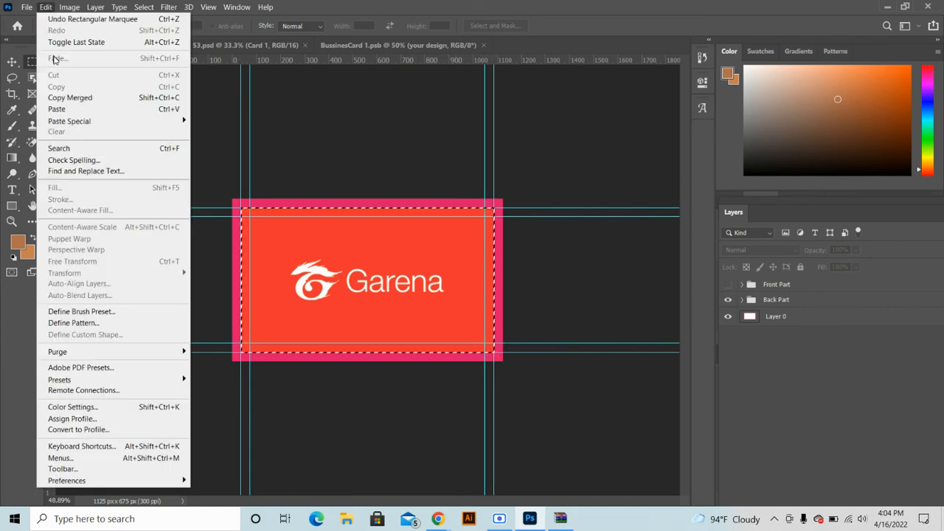
pyautogui.click(68, 99)
# Paste the red Garena design into BussinesCard 1.psb, enlarge it, hide fill and Fondo, save and close
pyautogui.click(376, 46)
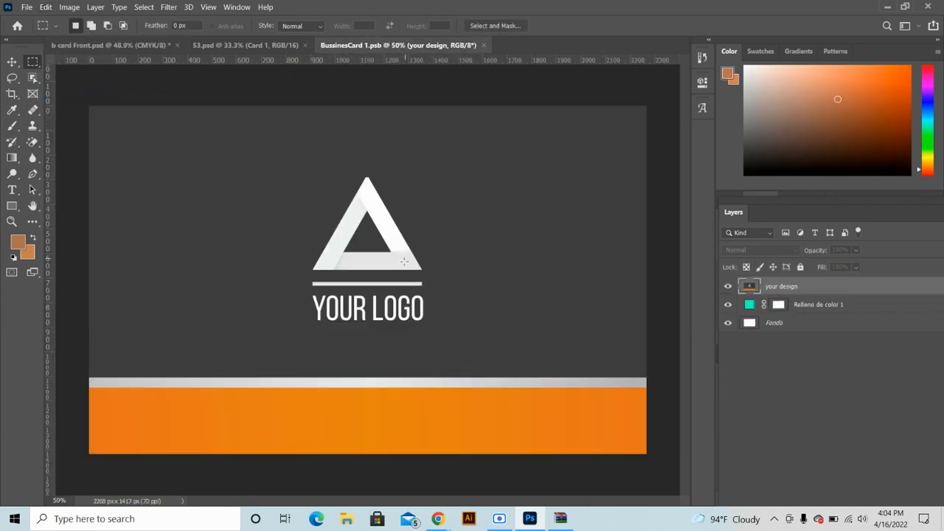
pyautogui.hotkey('ctrl', 'v')
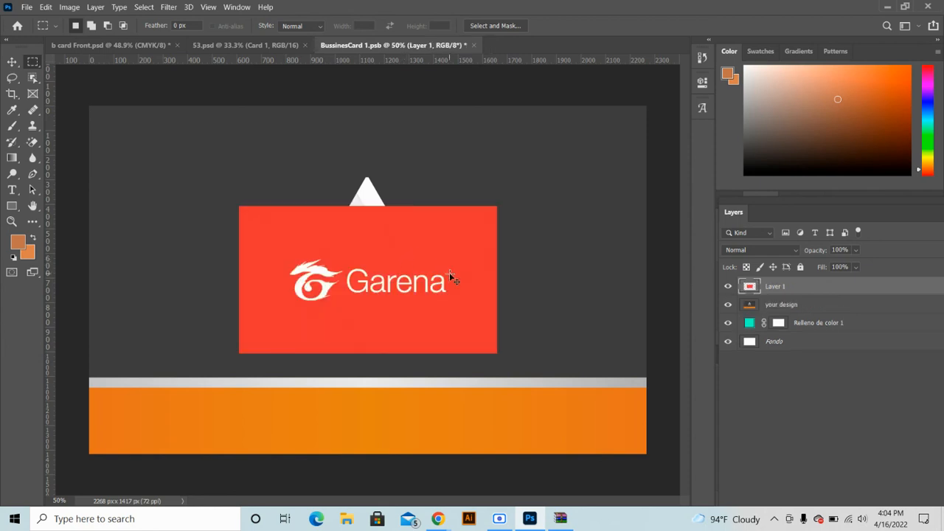
pyautogui.hotkey('ctrl', 't')
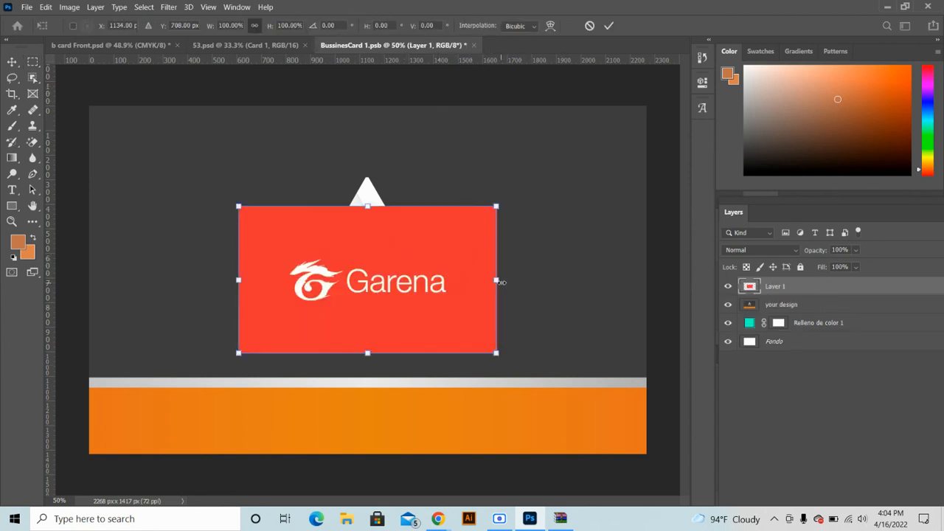
pyautogui.moveTo(501, 282); pyautogui.dragTo(647, 323)
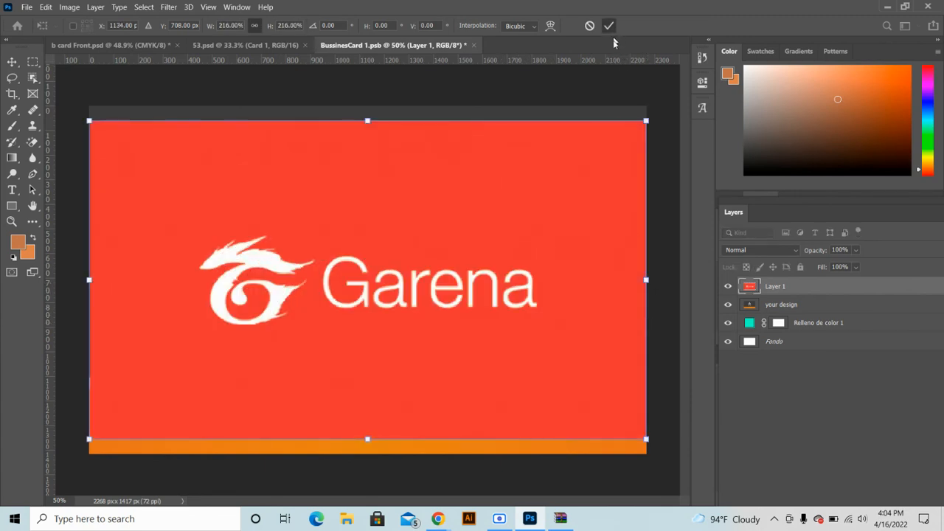
pyautogui.click(609, 25)
pyautogui.click(728, 322)
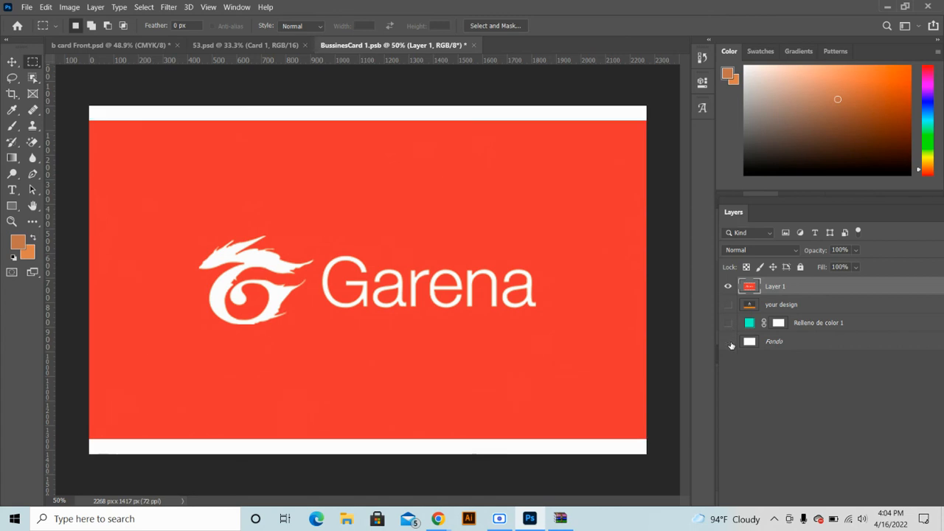
pyautogui.click(728, 341)
pyautogui.hotkey('ctrl', 's')
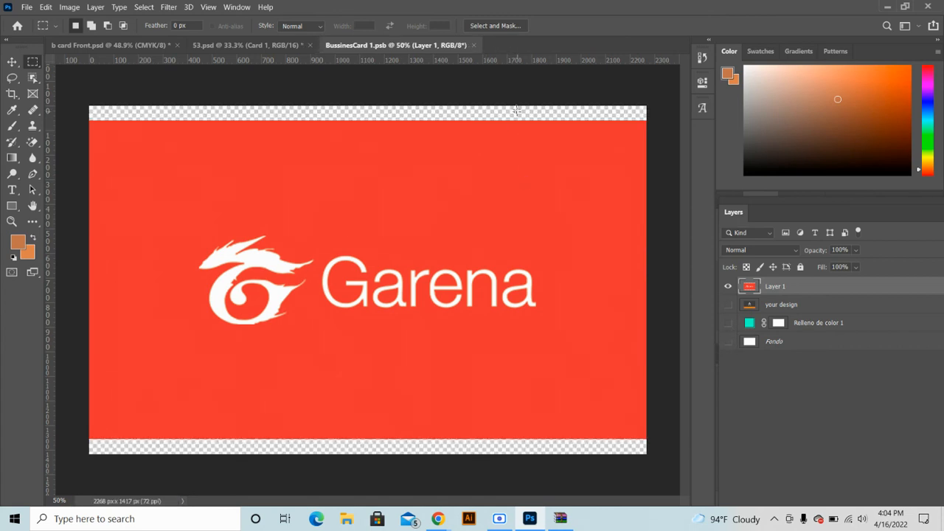
pyautogui.click(473, 45)
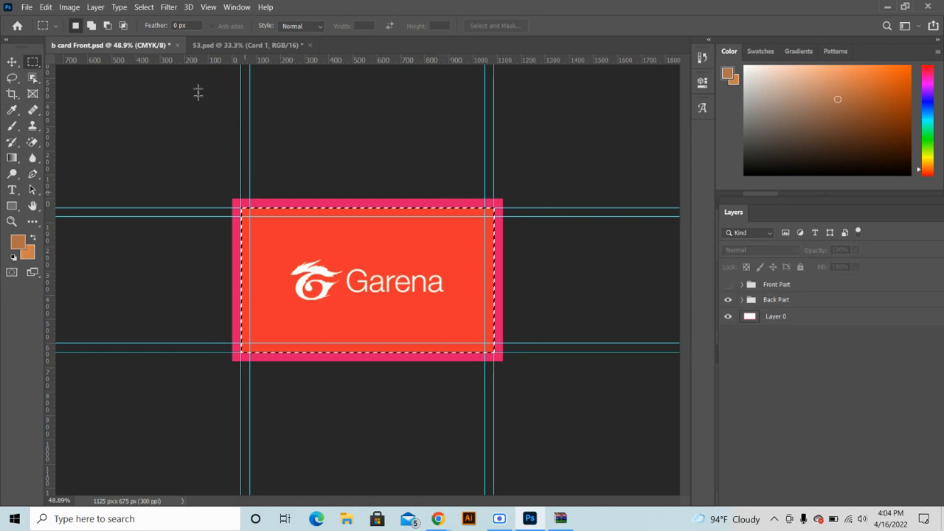
pyautogui.click(230, 45)
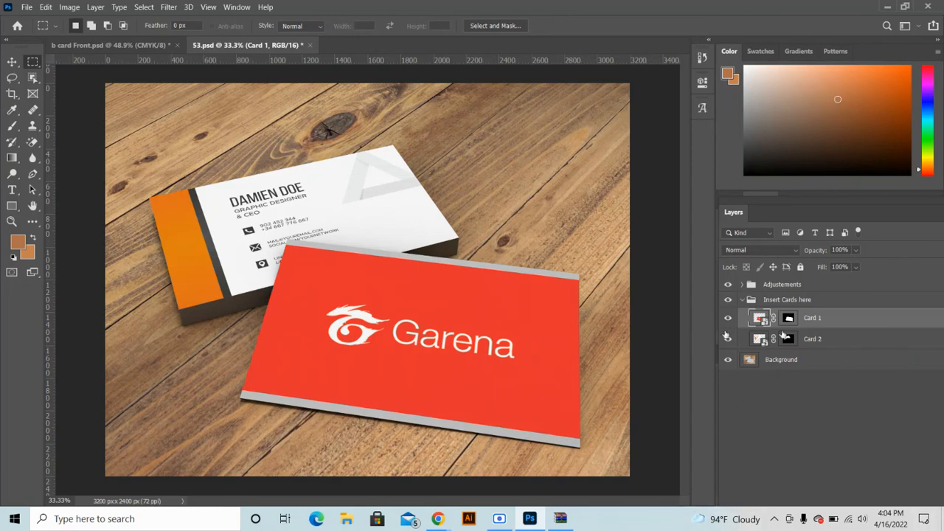
# Open Card 2's contents, show the Front Part group, and copy merged the card area
pyautogui.doubleClick(759, 338)
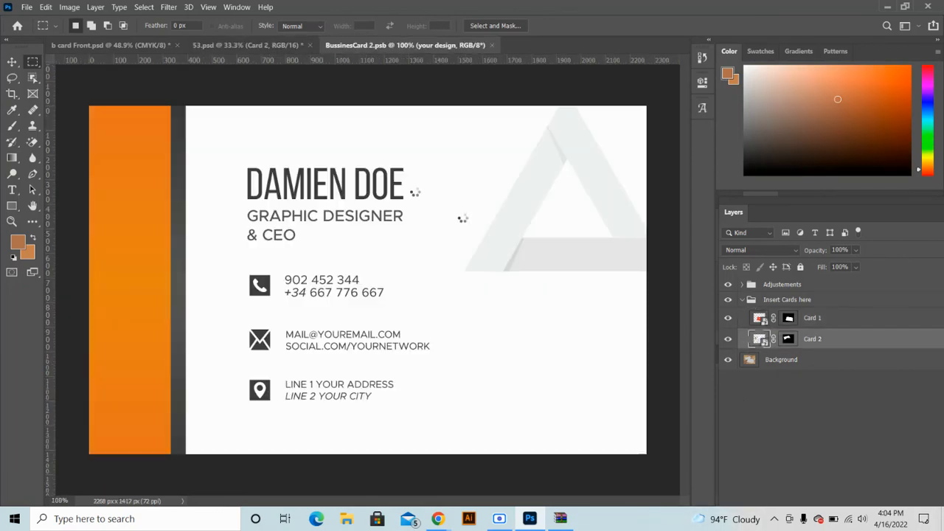
pyautogui.click(144, 47)
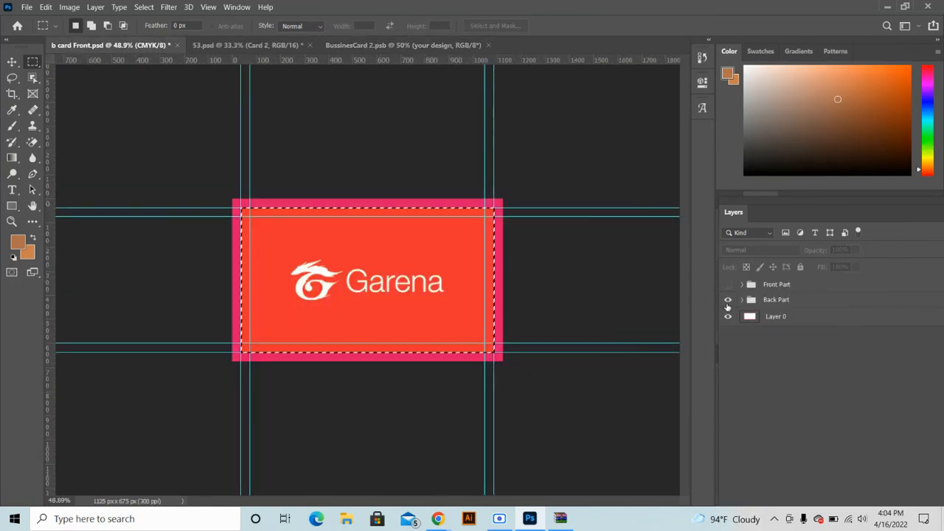
pyautogui.click(728, 290)
pyautogui.click(728, 287)
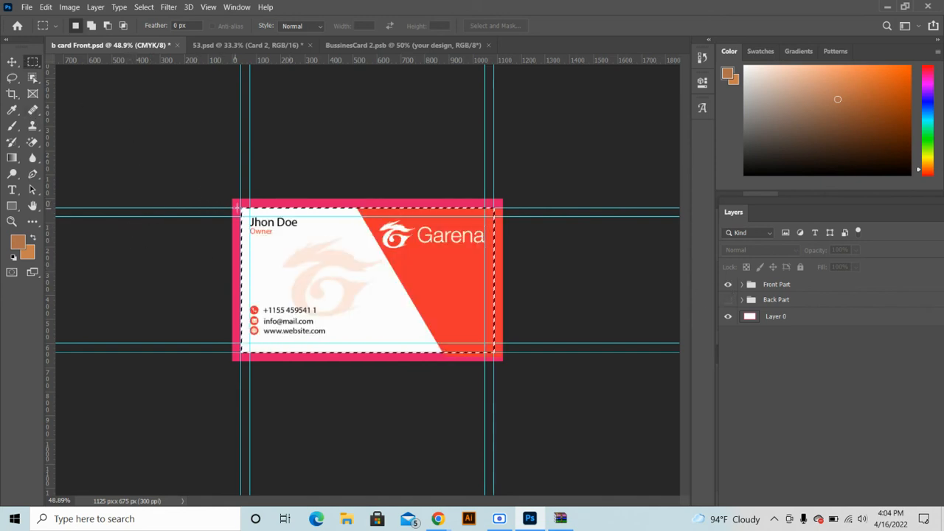
pyautogui.click(238, 207)
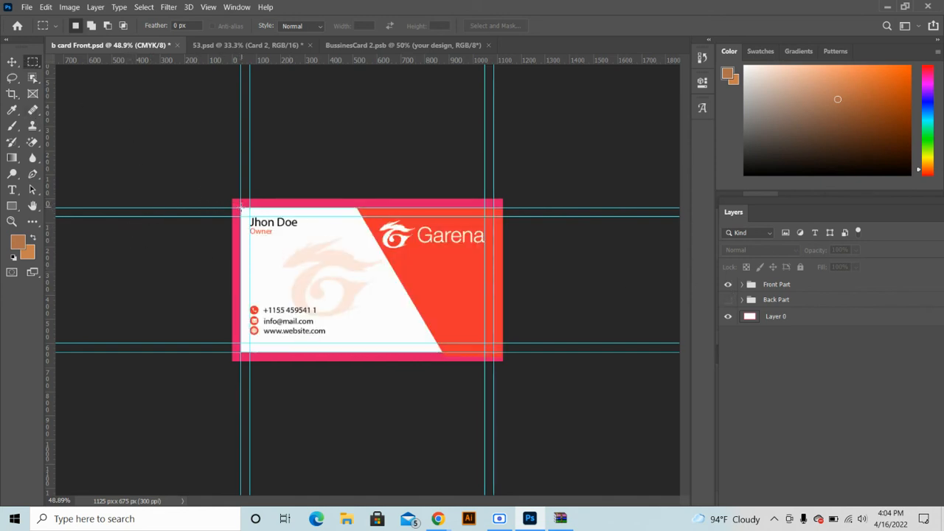
pyautogui.moveTo(240, 209); pyautogui.dragTo(493, 354)
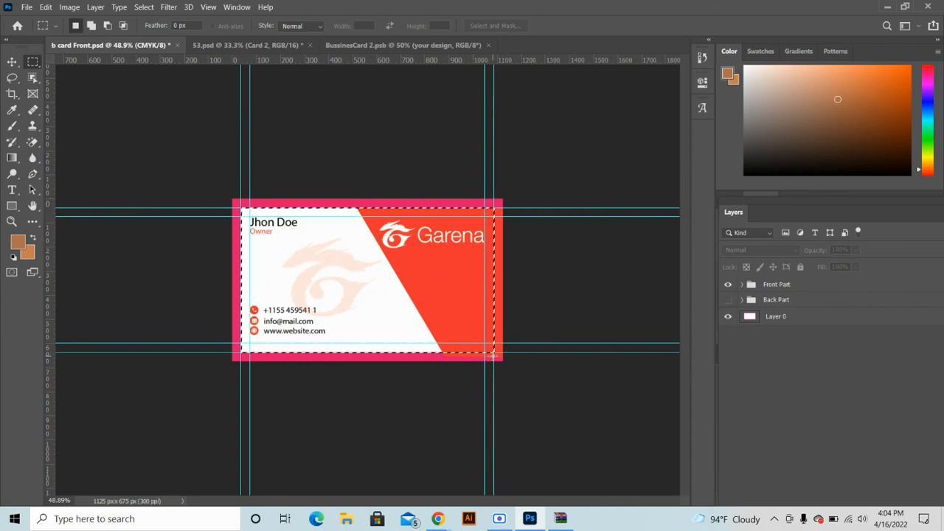
pyautogui.click(46, 7)
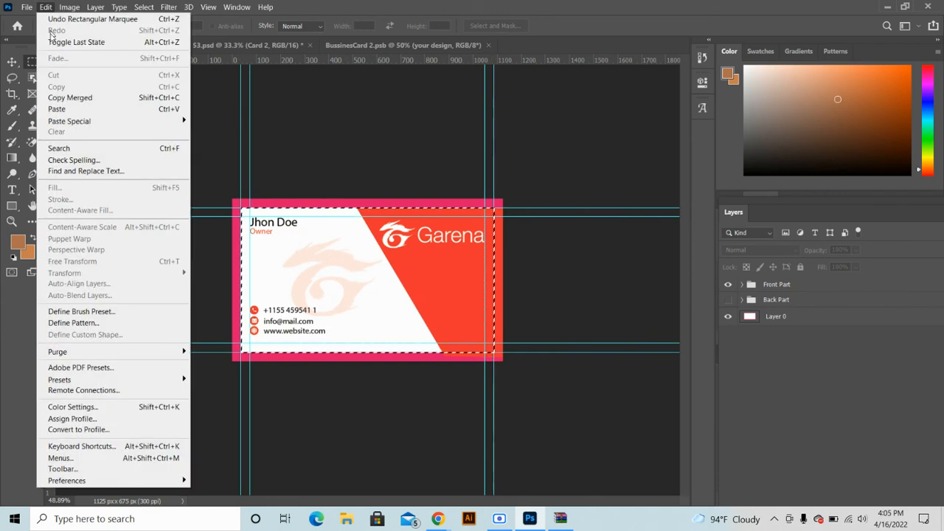
pyautogui.click(179, 99)
# Paste the design into BussinesCard 2.psb, enlarge it, and hide your design, fill and Fondo layers
pyautogui.click(344, 44)
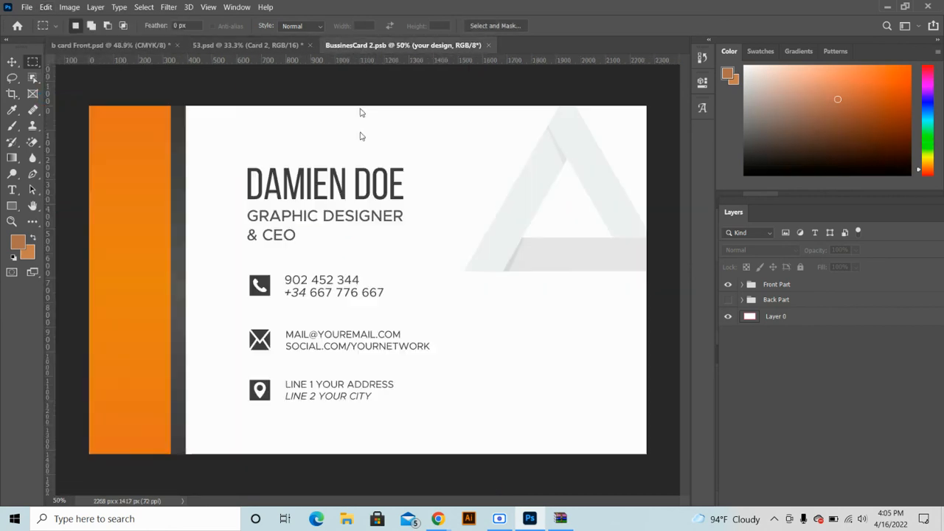
pyautogui.hotkey('ctrl', 'v')
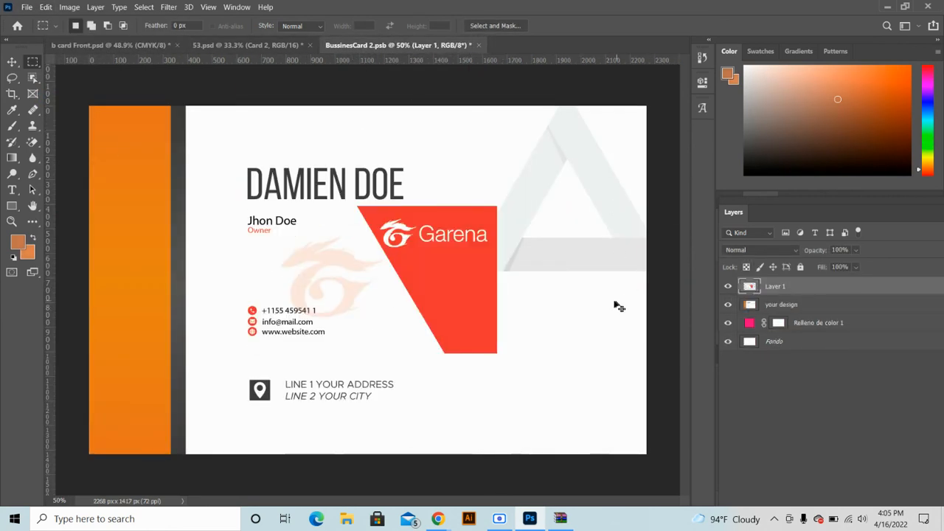
pyautogui.hotkey('ctrl', 't')
pyautogui.moveTo(498, 278); pyautogui.dragTo(651, 302)
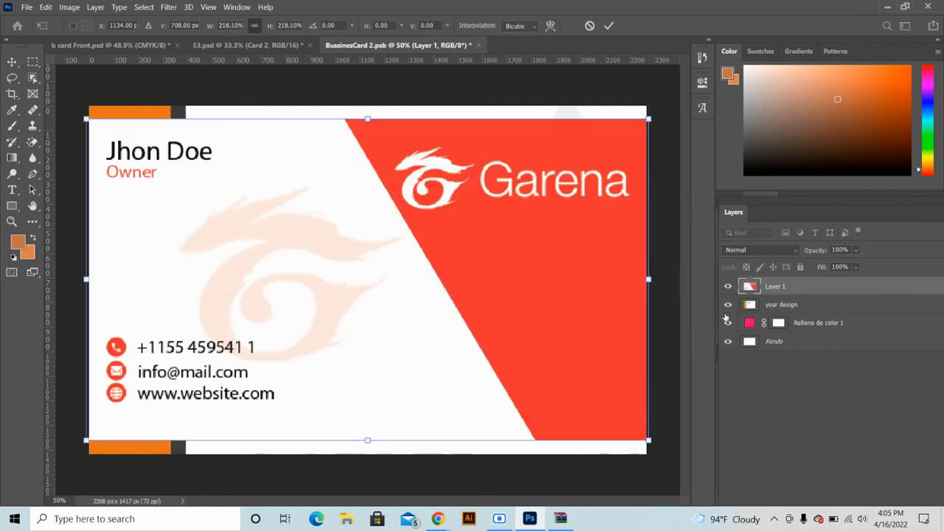
pyautogui.press('Return')
pyautogui.click(728, 304)
pyautogui.click(728, 323)
pyautogui.click(728, 341)
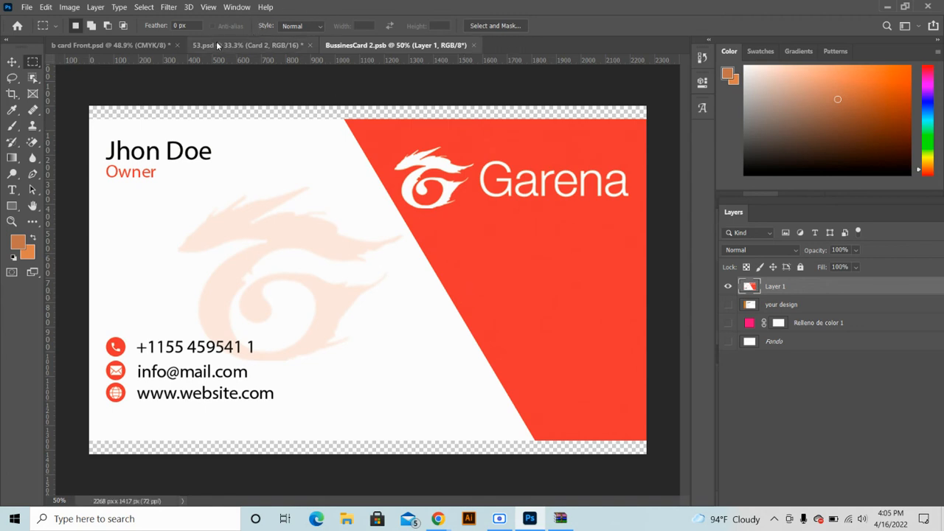
pyautogui.click(250, 47)
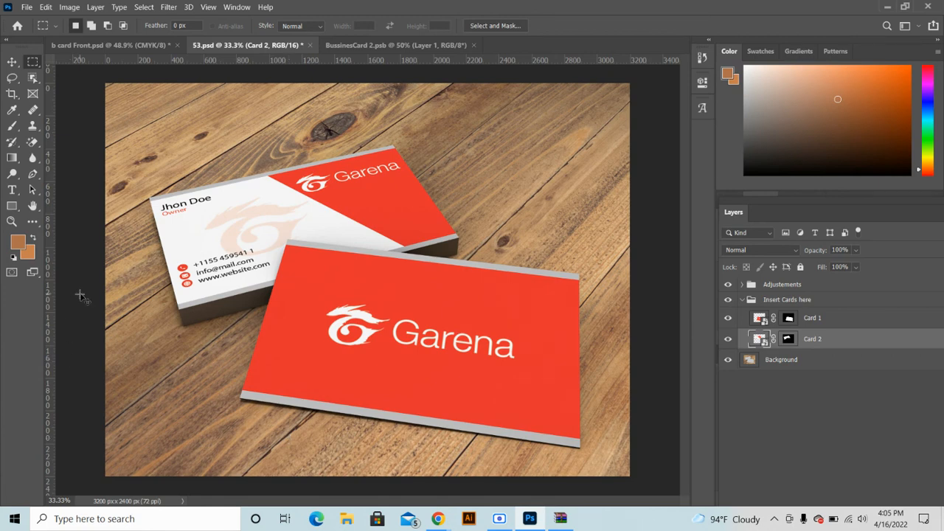
pyautogui.hotkey('ctrl', 'alt', 'shift', 's')
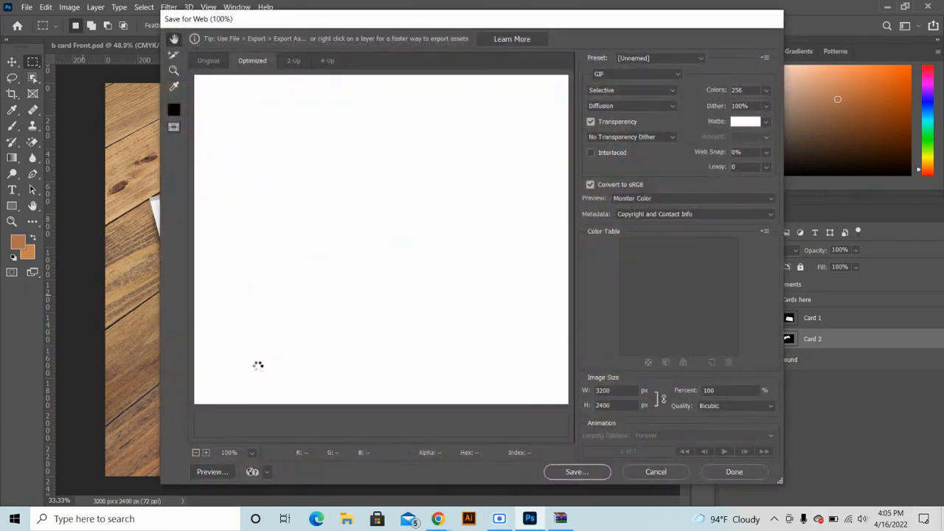
pyautogui.click(633, 74)
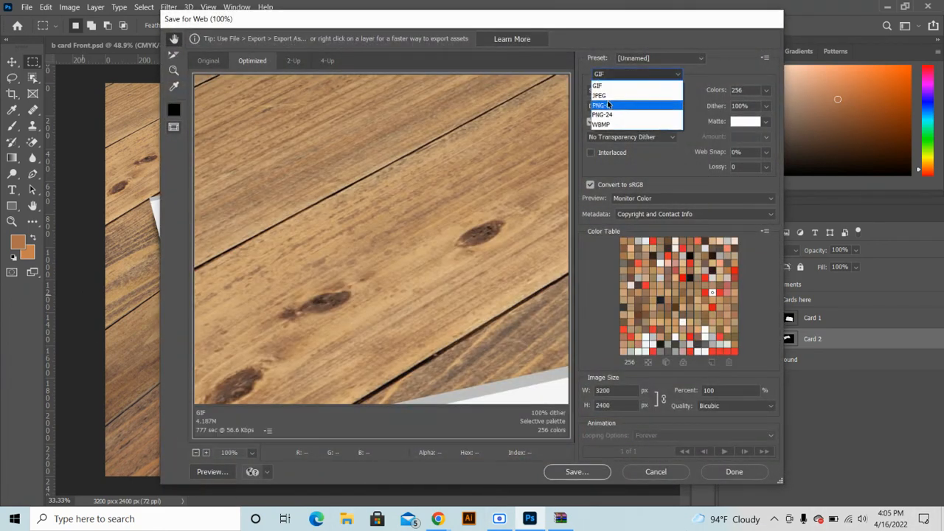
pyautogui.click(599, 95)
pyautogui.click(632, 92)
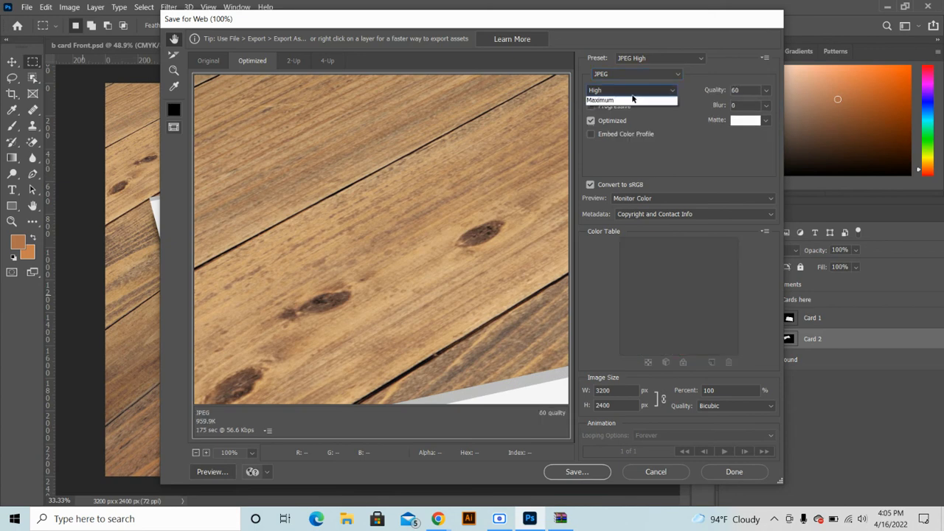
pyautogui.click(609, 145)
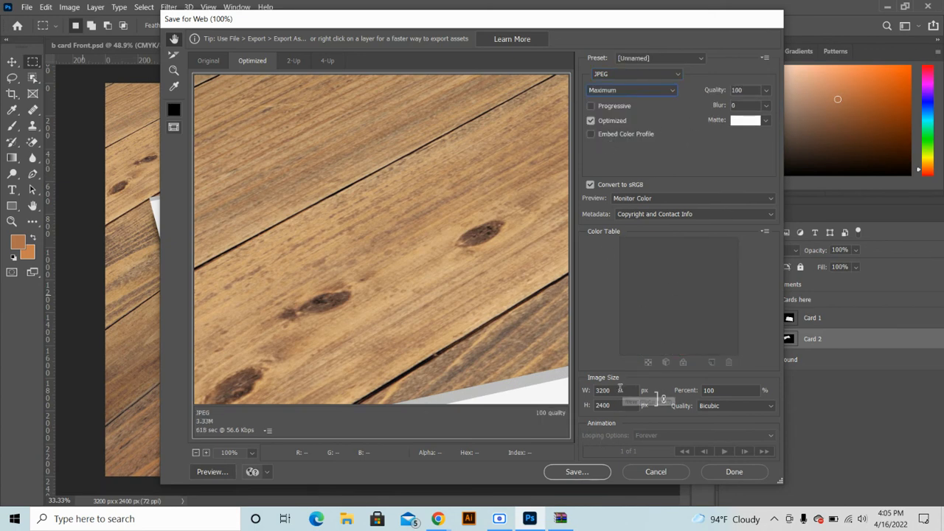
pyautogui.click(620, 390)
pyautogui.write('2')
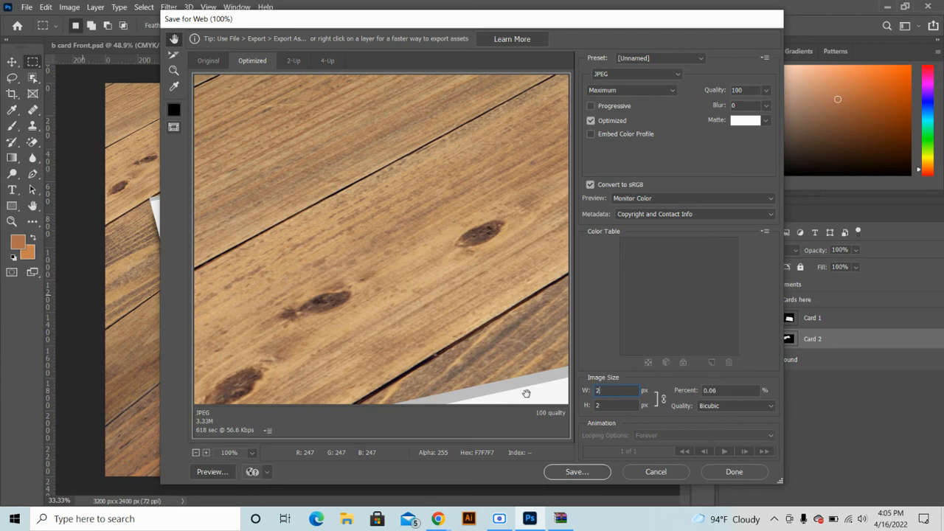
pyautogui.write('000')
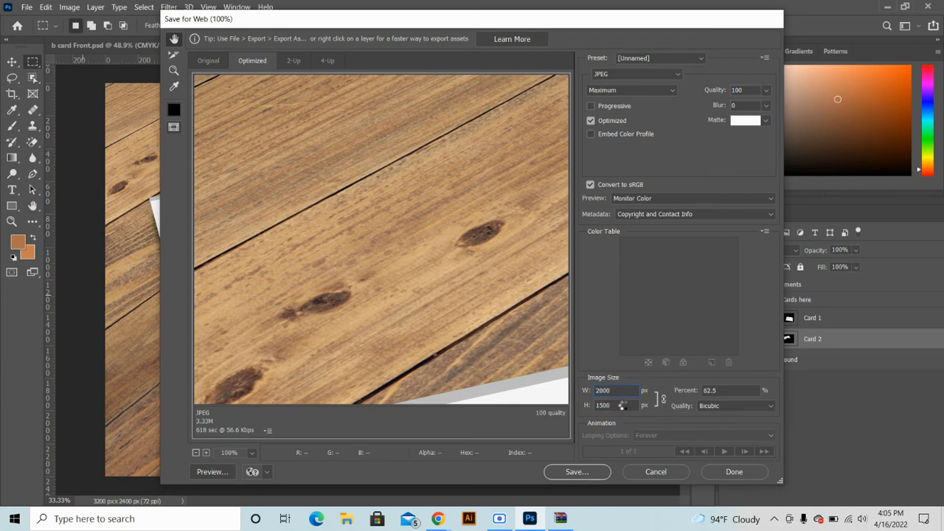
pyautogui.click(624, 405)
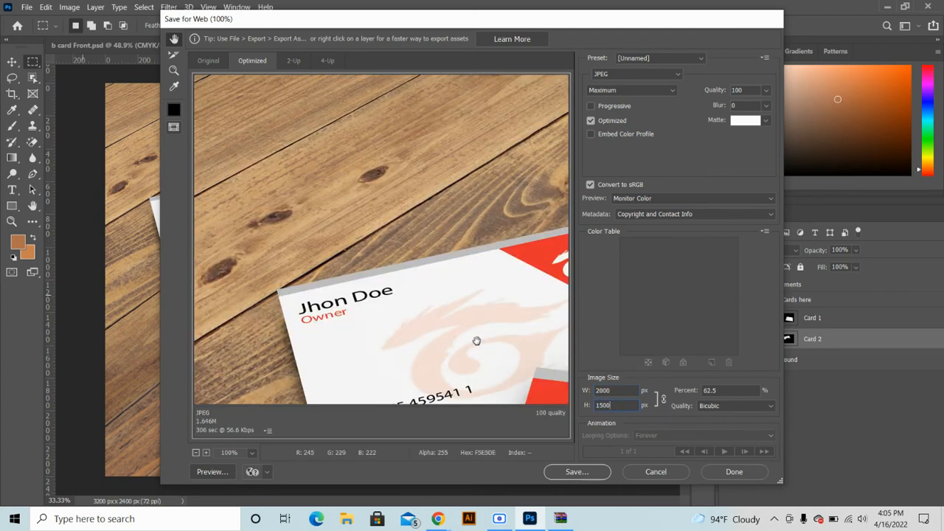
pyautogui.moveTo(476, 340); pyautogui.dragTo(269, 148)
pyautogui.moveTo(388, 217); pyautogui.dragTo(355, 212)
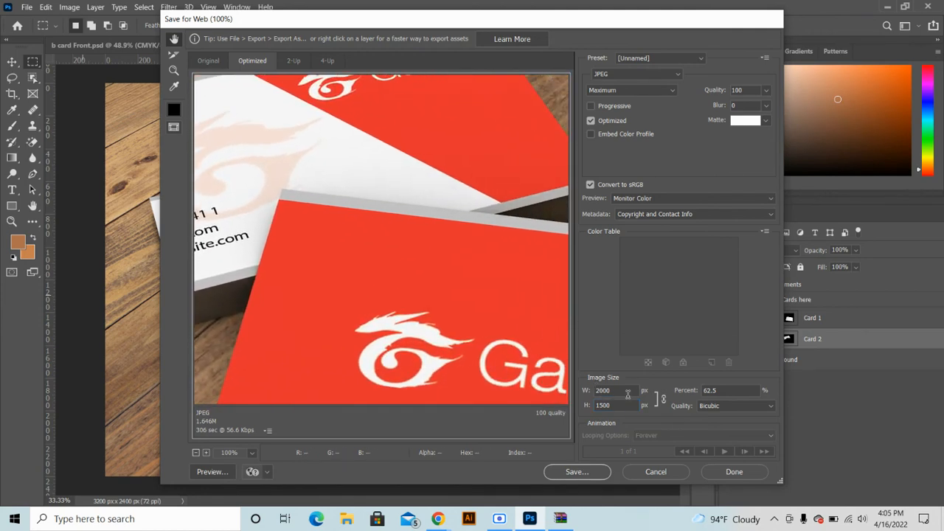
pyautogui.doubleClick(627, 392)
pyautogui.write('1')
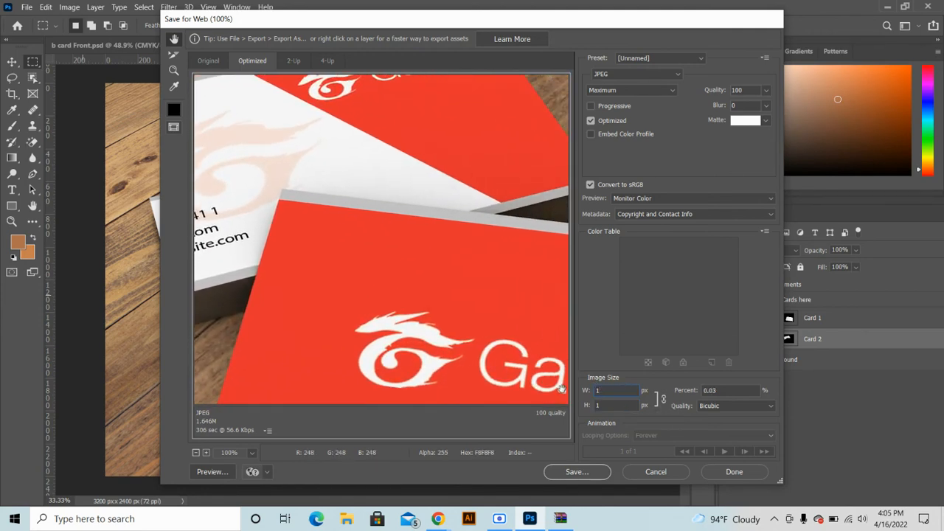
pyautogui.write('000')
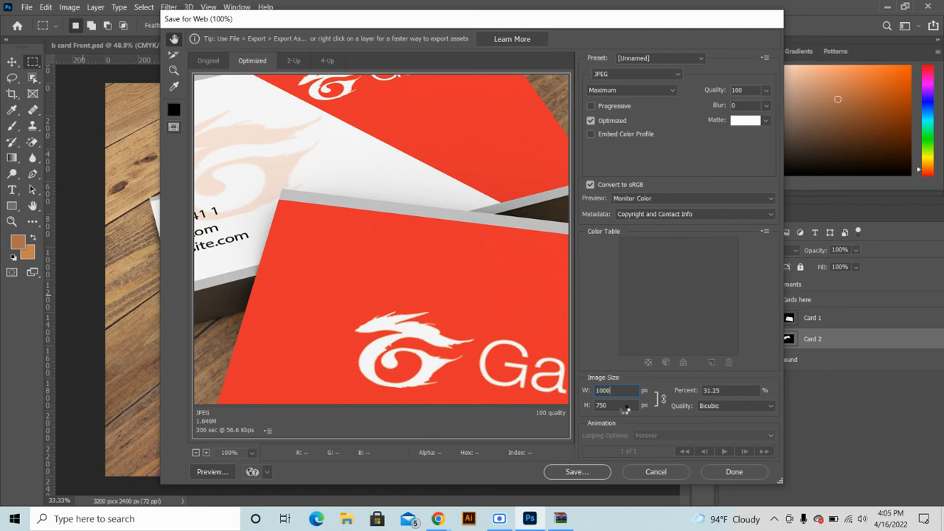
pyautogui.moveTo(519, 340); pyautogui.dragTo(459, 254)
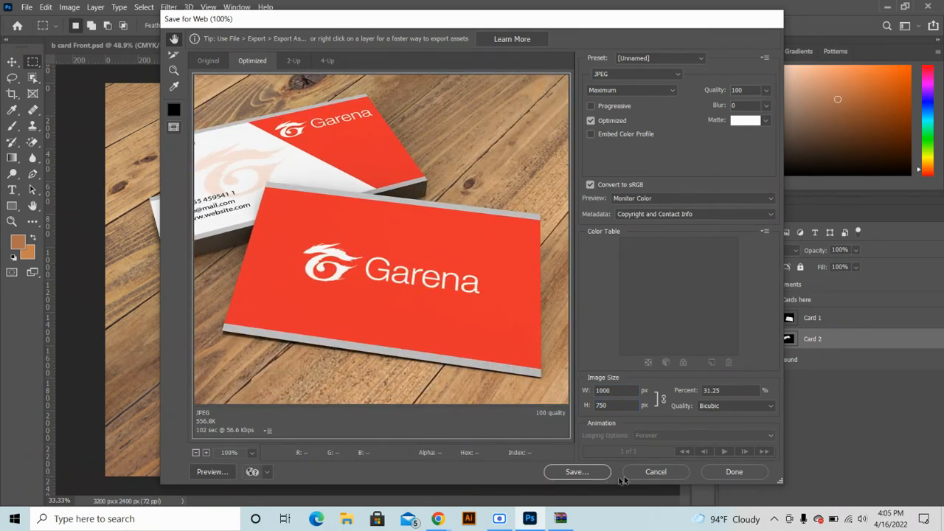
pyautogui.click(644, 471)
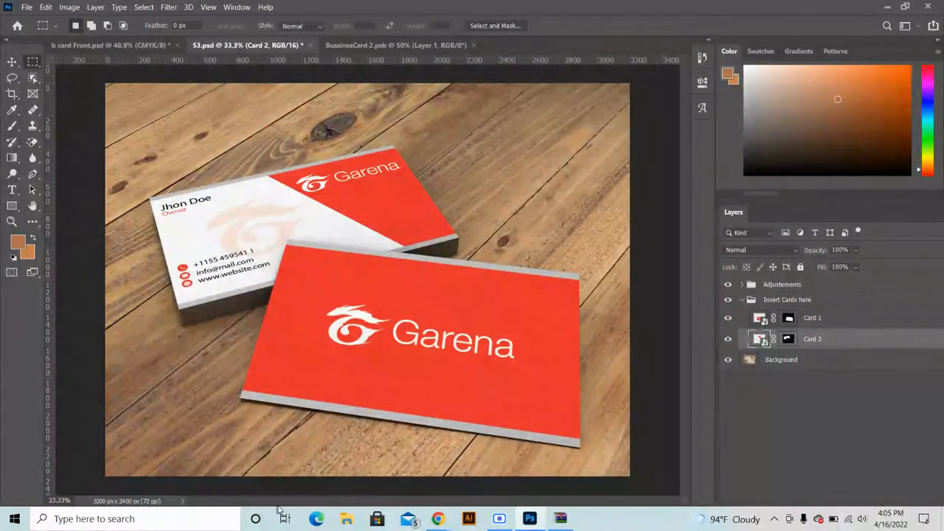
# Bring Chrome forward on the Google Images results for 'business card'
pyautogui.moveTo(437, 519)
pyautogui.click(364, 455)
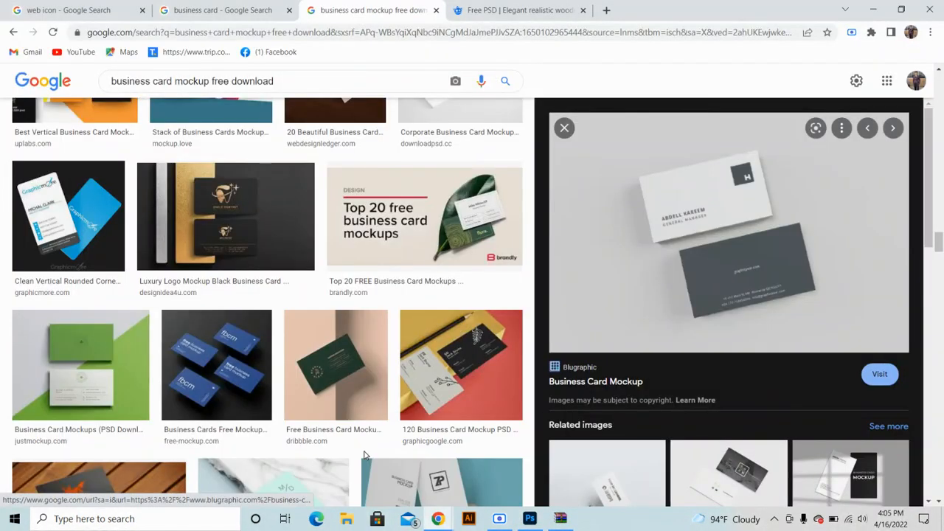
pyautogui.click(255, 7)
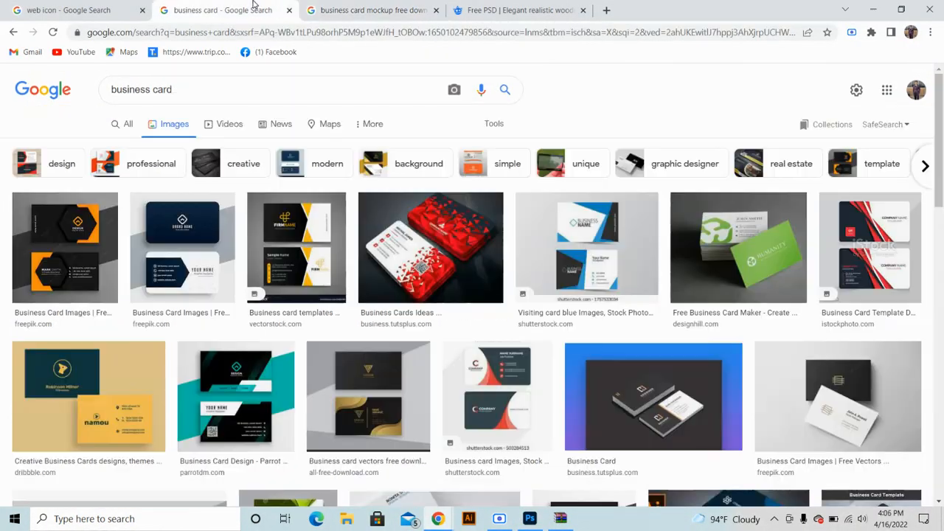
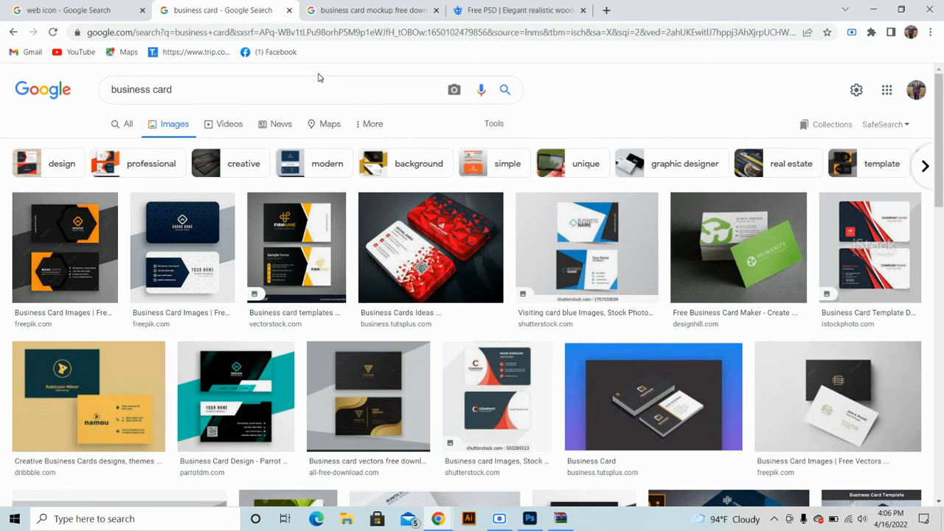
# Dismiss Freepik's credit notice and open the downloaded 53.psd wooden-table mockup from WinRAR in Photoshop
pyautogui.scroll(-3, 476, 321)
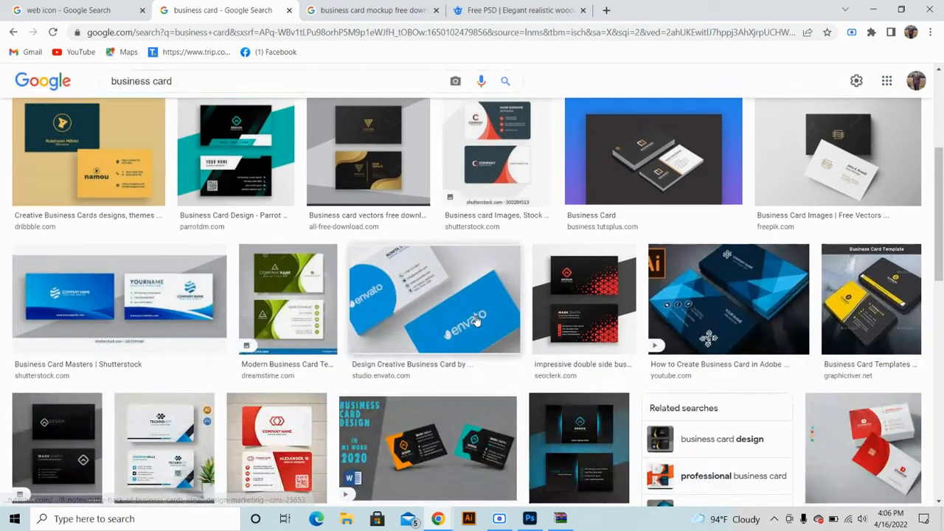
pyautogui.scroll(-2, 475, 320)
pyautogui.click(480, 20)
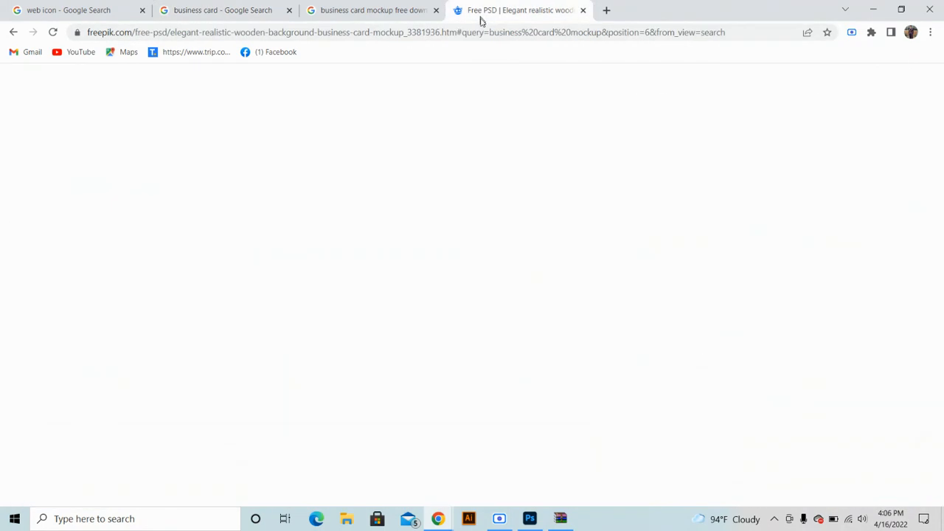
pyautogui.click(921, 91)
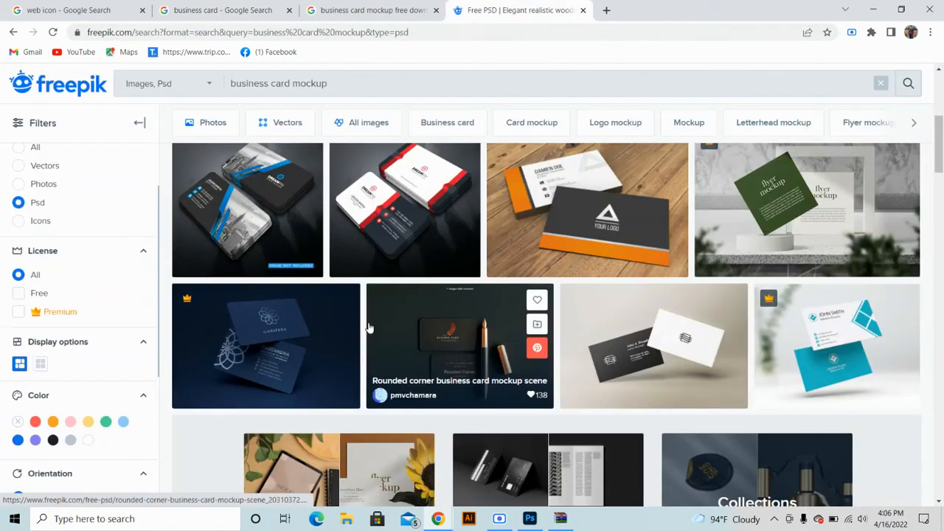
pyautogui.scroll(5, 540, 276)
pyautogui.scroll(-2, 539, 276)
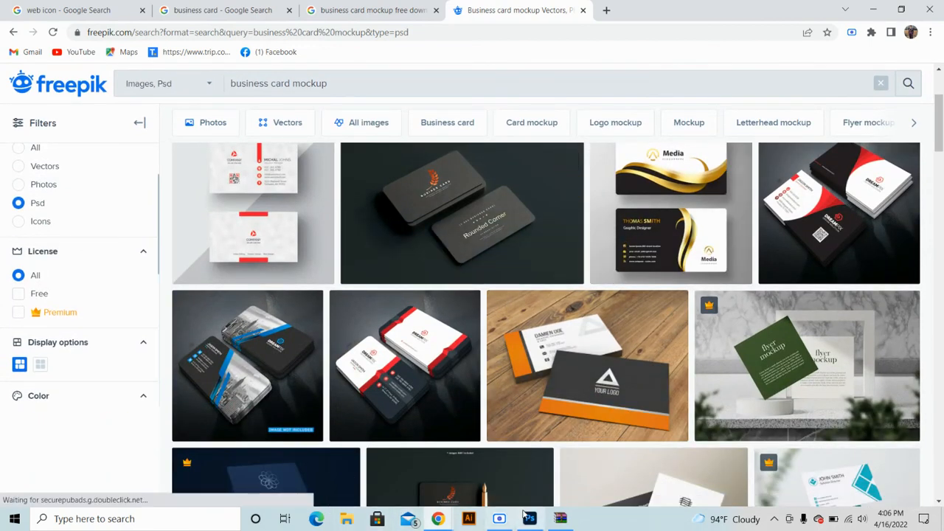
pyautogui.click(557, 519)
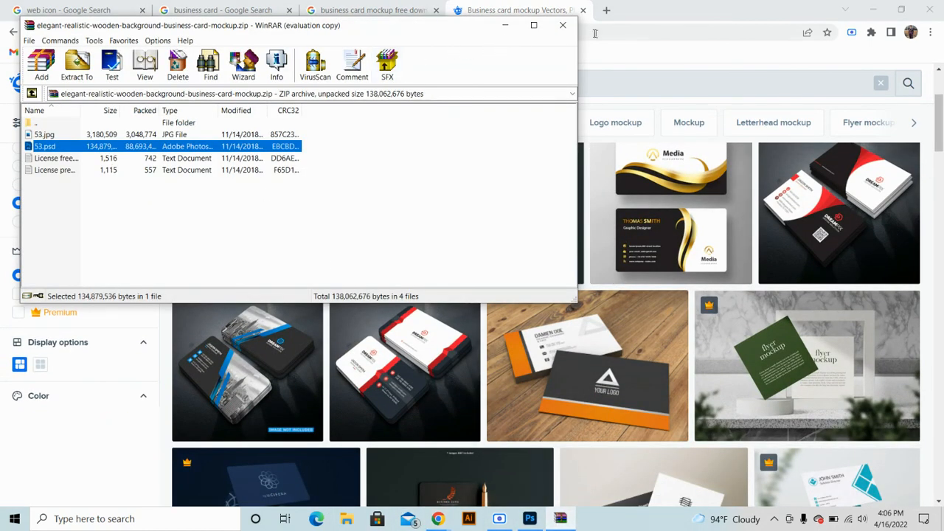
pyautogui.doubleClick(178, 150)
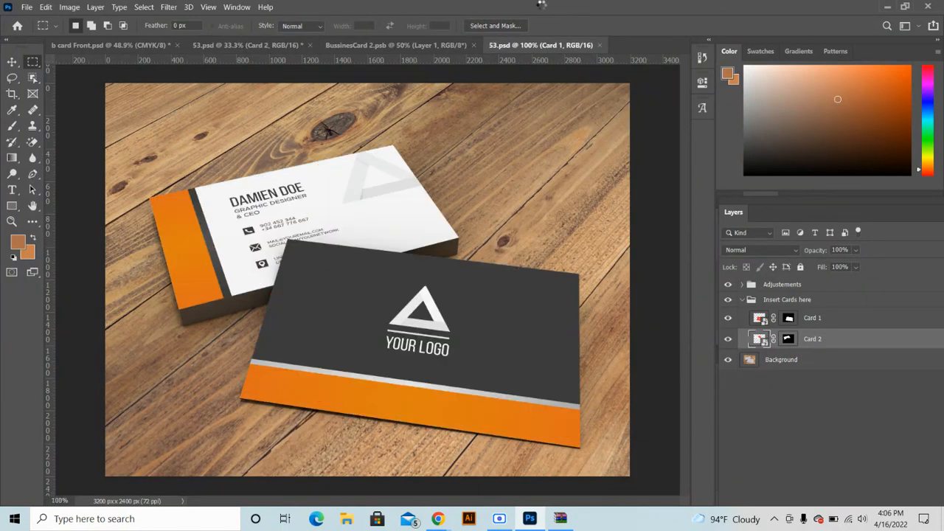
# Close the Card 1, BussinesCard 2 and 53.psd documents without saving, and clear the selection
pyautogui.click(600, 46)
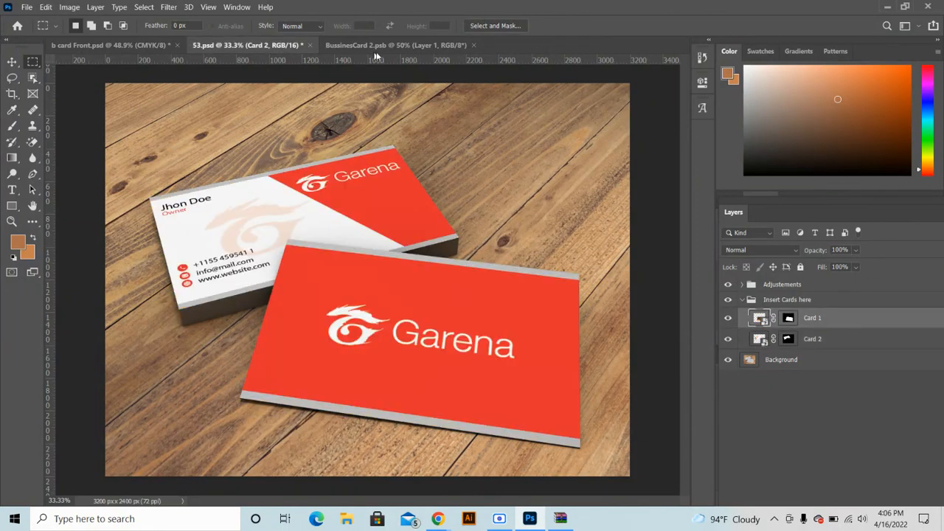
pyautogui.click(473, 45)
pyautogui.click(311, 46)
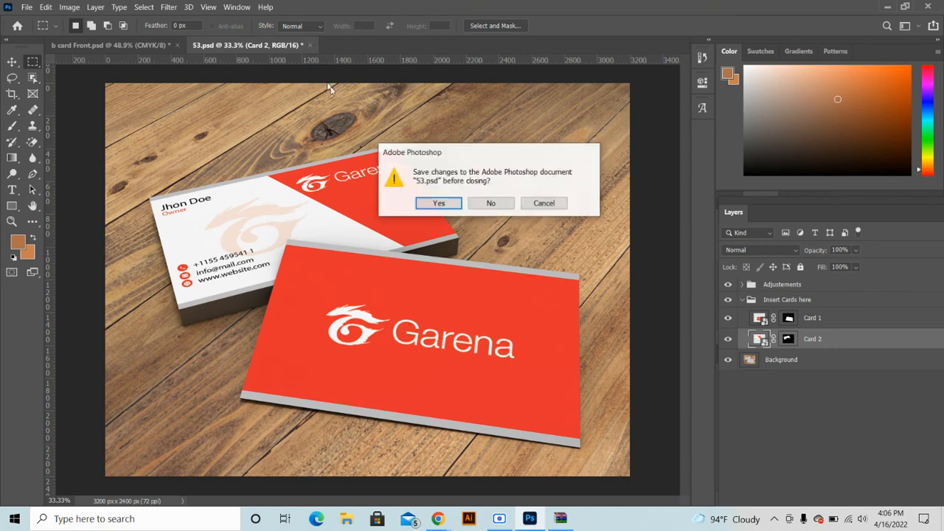
pyautogui.click(487, 203)
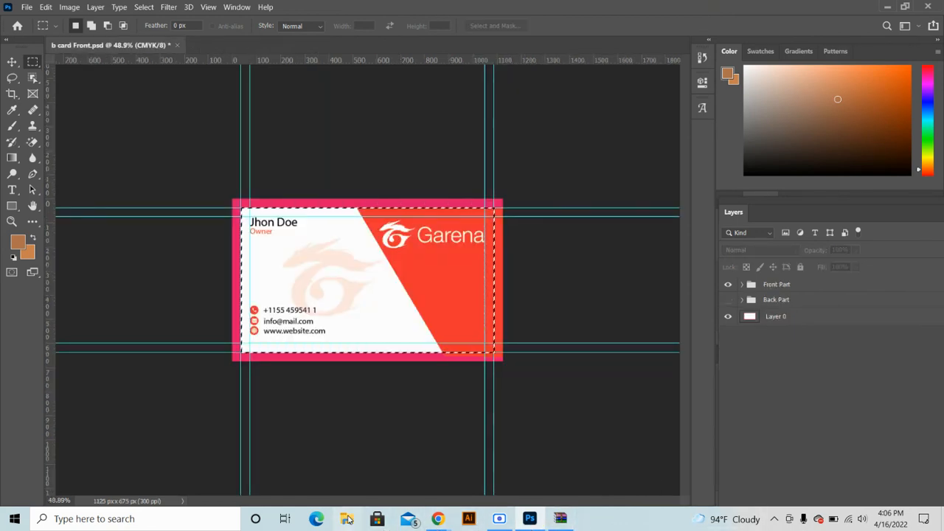
pyautogui.hotkey('ctrl', 'd')
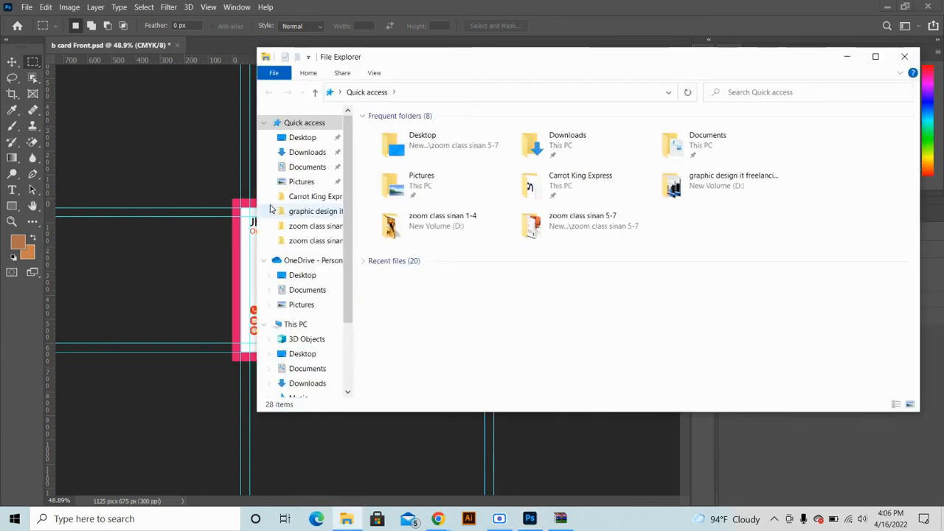
# Open 1214.psd from the corporate-card-template.zip archive in Downloads
pyautogui.click(308, 153)
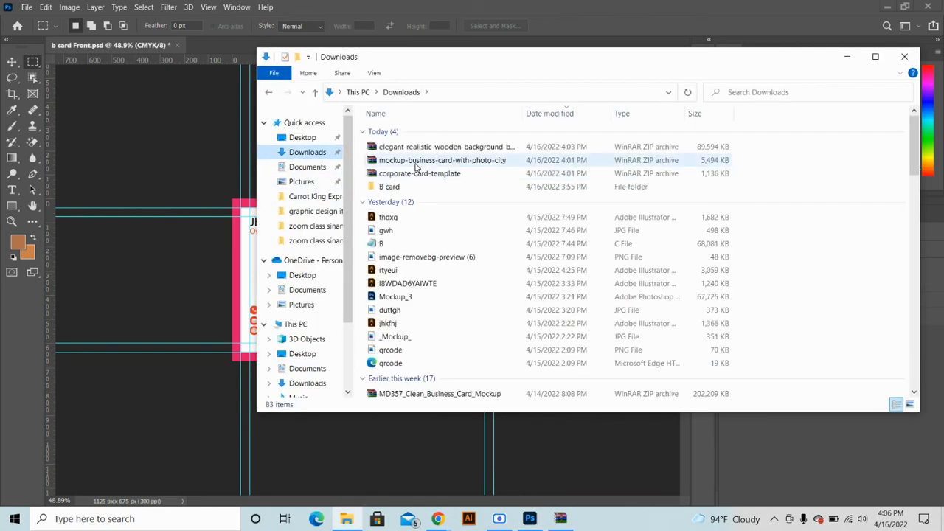
pyautogui.doubleClick(419, 173)
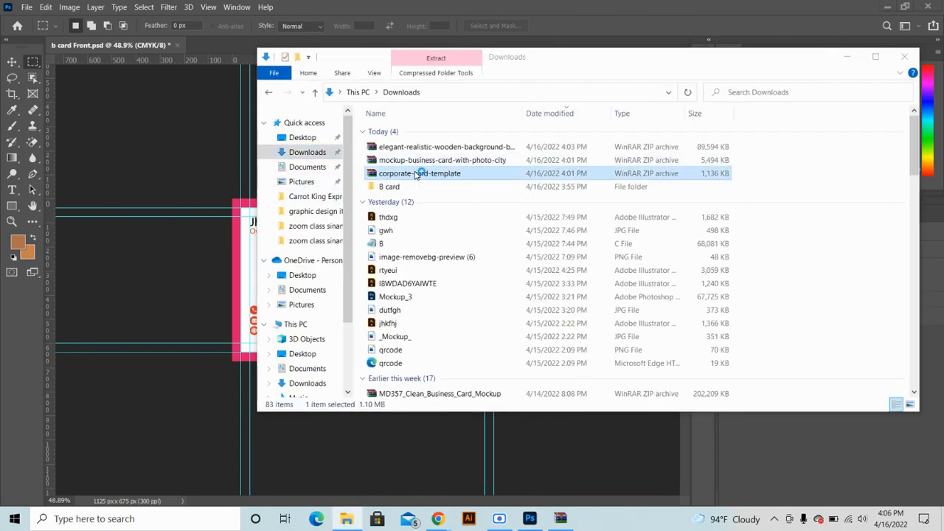
pyautogui.doubleClick(148, 241)
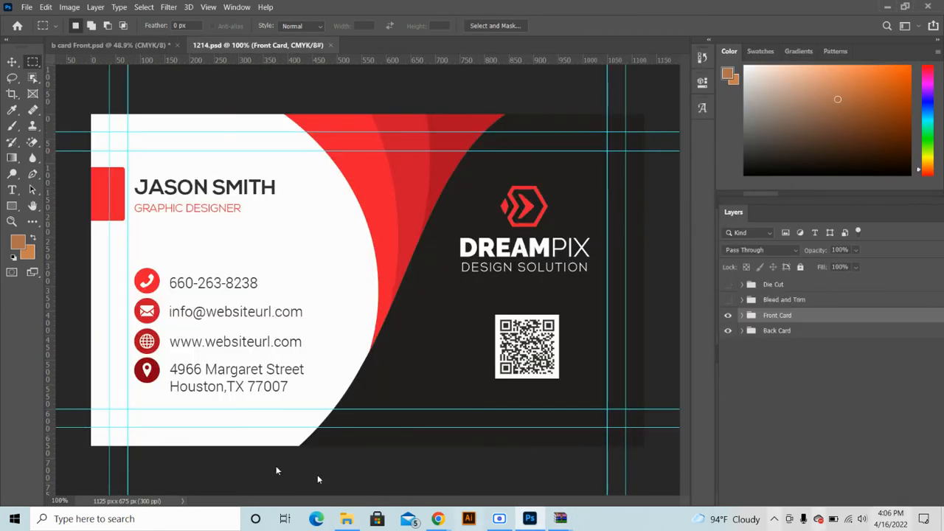
# Fit the card to the window, then test-move the white background with Auto-Select and undo it
pyautogui.hotkey('ctrl', '0')
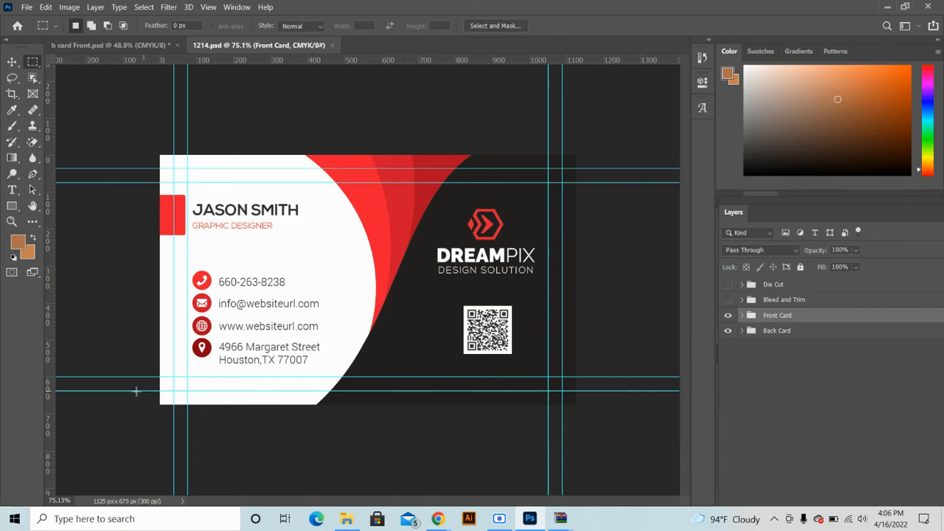
pyautogui.click(12, 61)
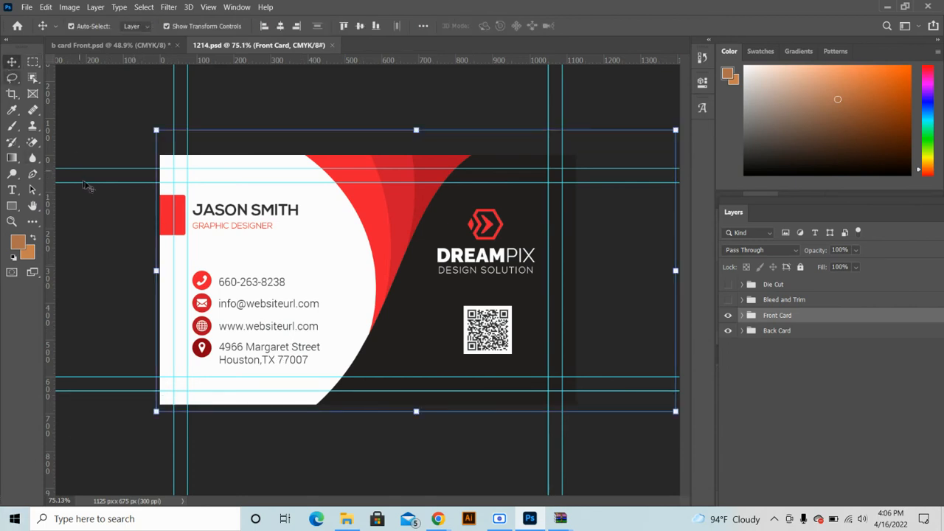
pyautogui.click(116, 156)
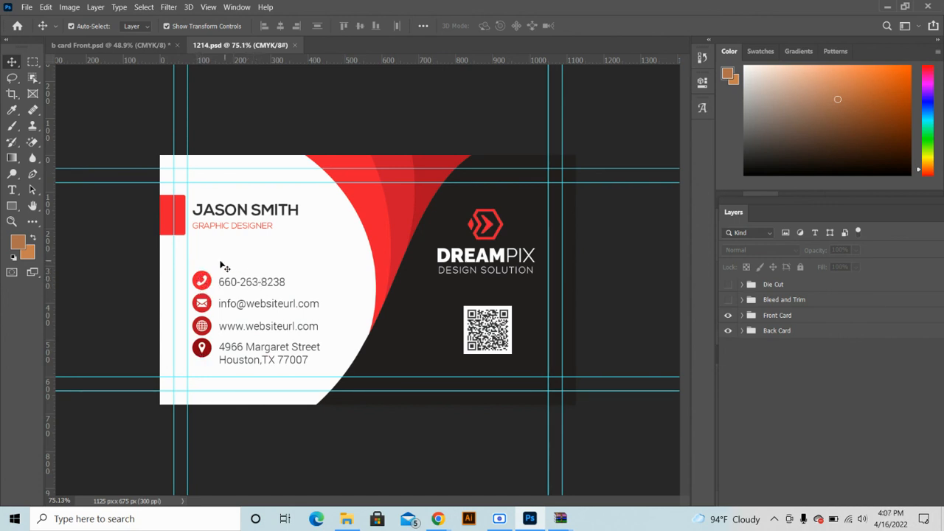
pyautogui.moveTo(205, 270); pyautogui.dragTo(197, 293)
pyautogui.hotkey('ctrl', 'z')
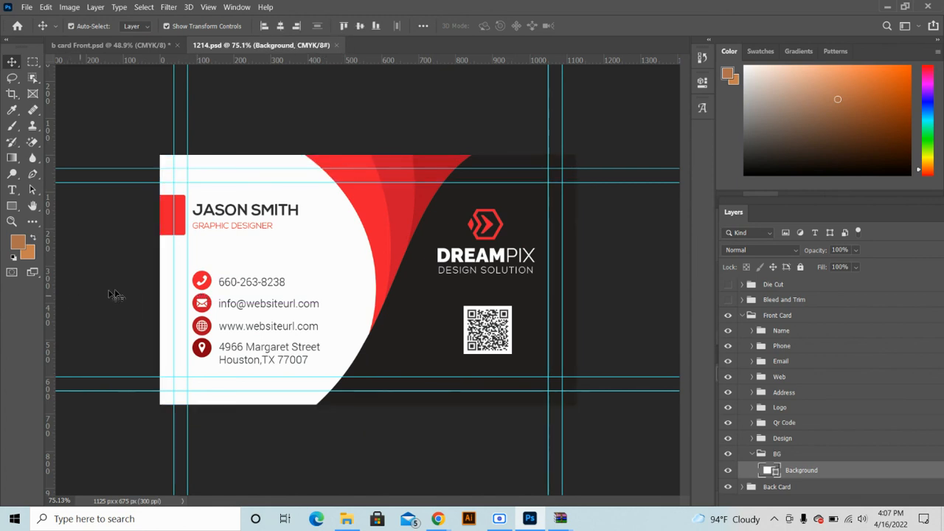
pyautogui.hotkey('ctrl', 'z')
# Inspect the Phone and Email groups and the red and dark shapes, then drag JASON SMITH upward
pyautogui.click(201, 284)
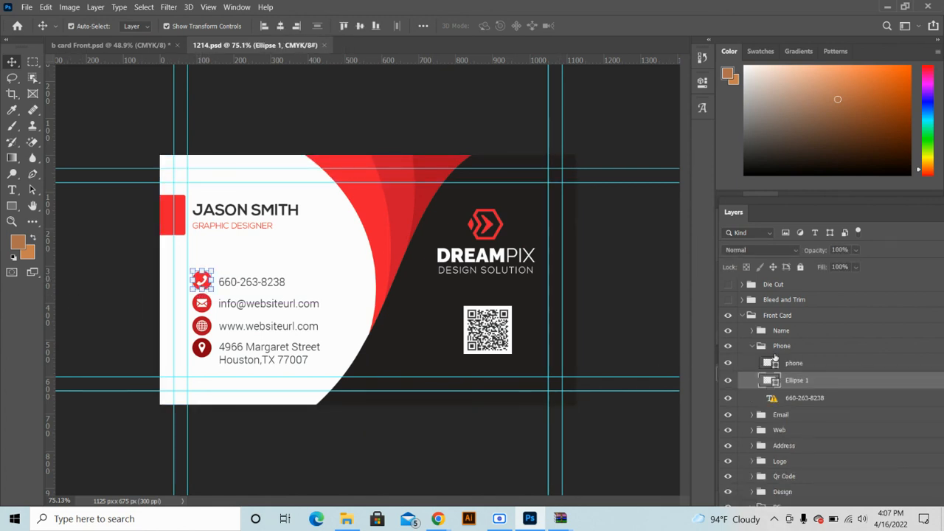
pyautogui.click(773, 347)
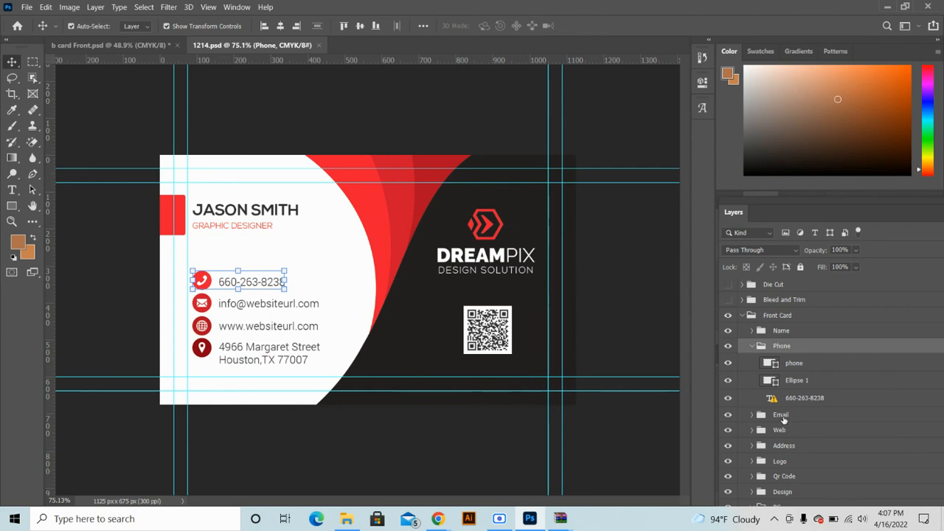
pyautogui.keyDown('shift'); pyautogui.click(782, 416); pyautogui.keyUp('shift')
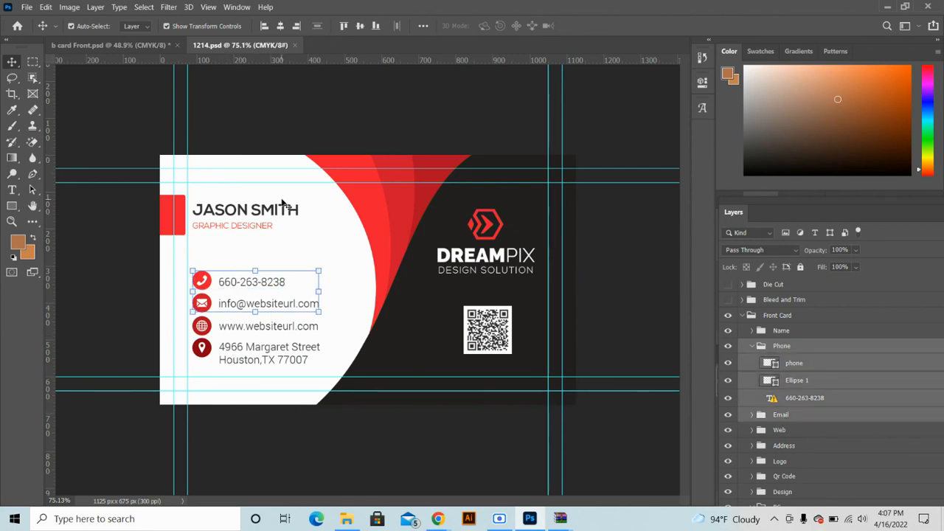
pyautogui.click(448, 270)
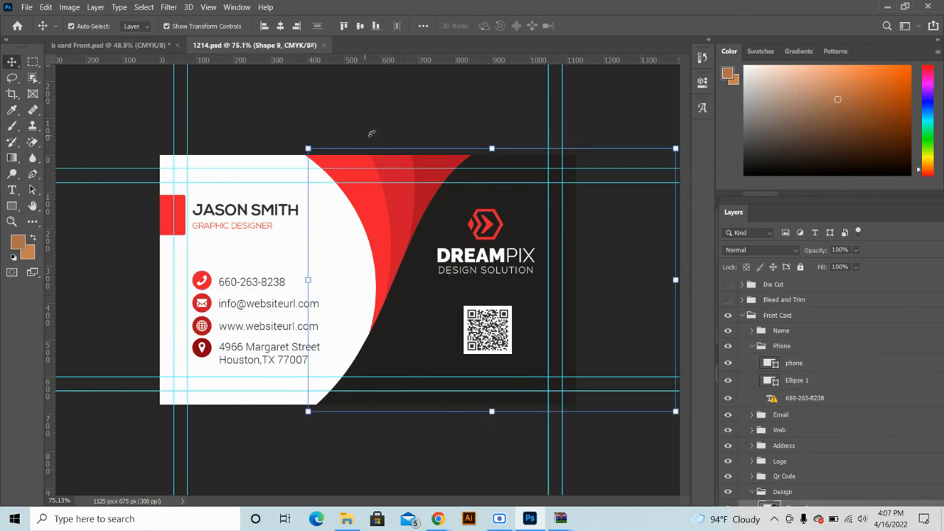
pyautogui.click(360, 205)
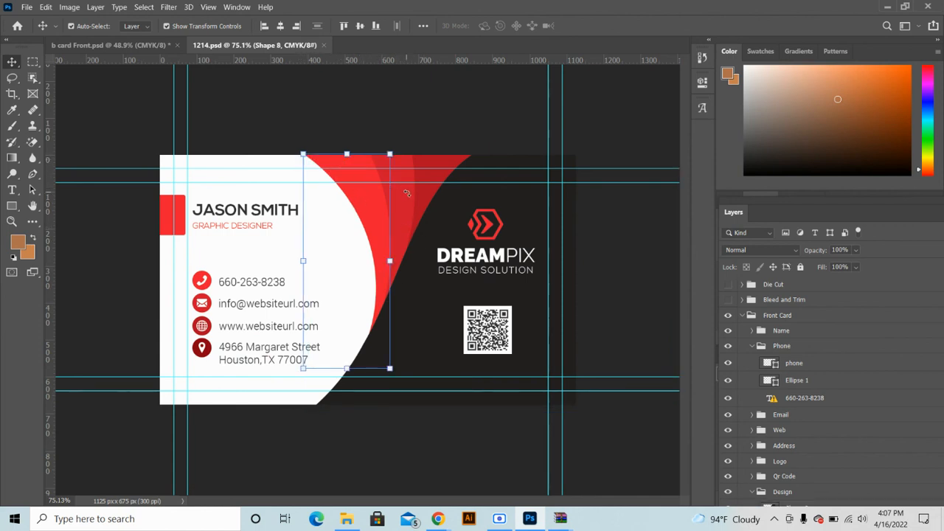
pyautogui.moveTo(406, 193); pyautogui.dragTo(418, 193)
pyautogui.click(431, 192)
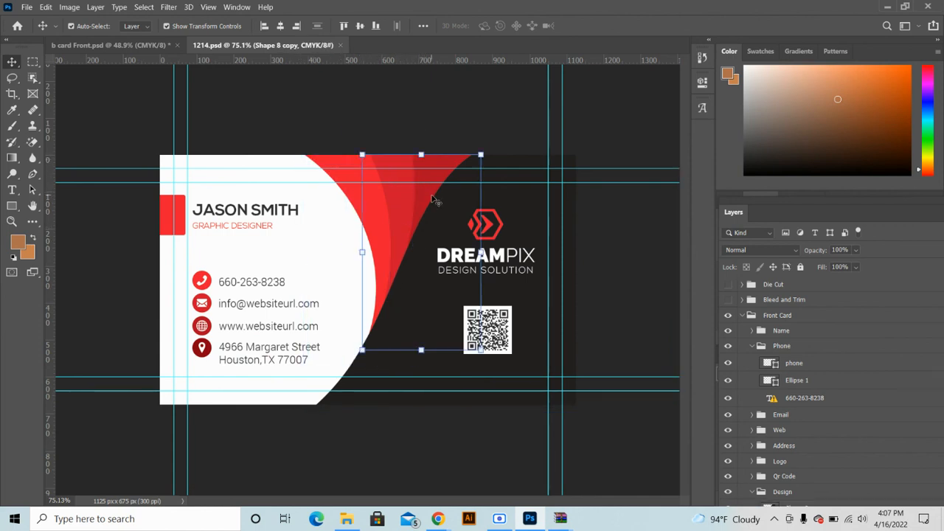
pyautogui.click(171, 214)
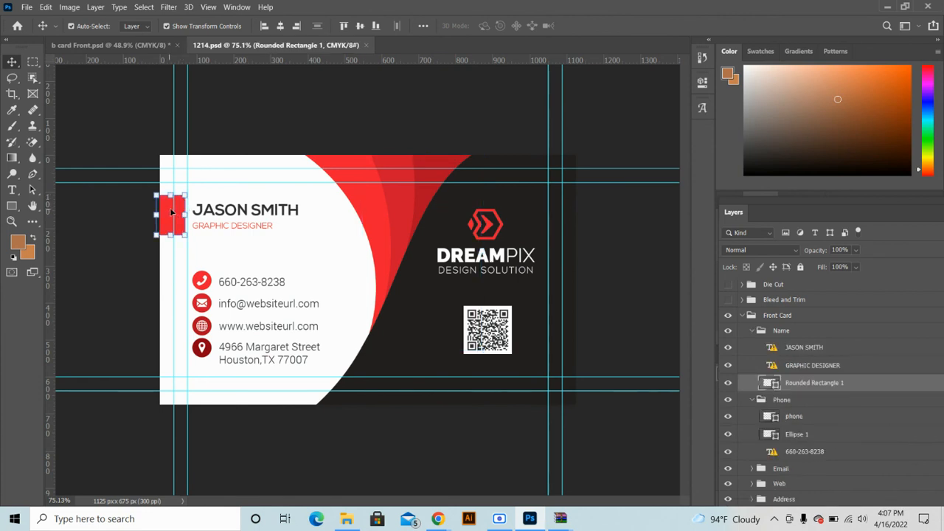
pyautogui.click(282, 145)
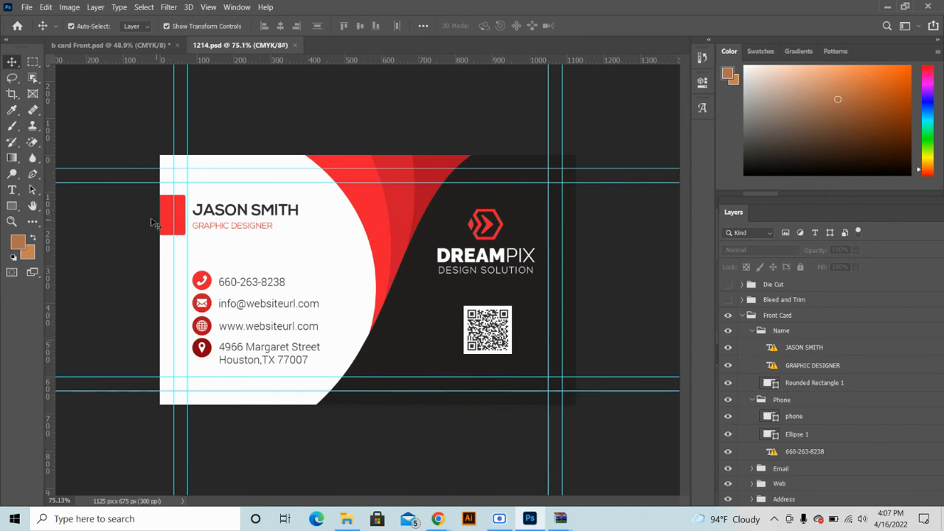
pyautogui.moveTo(246, 214); pyautogui.dragTo(295, 181)
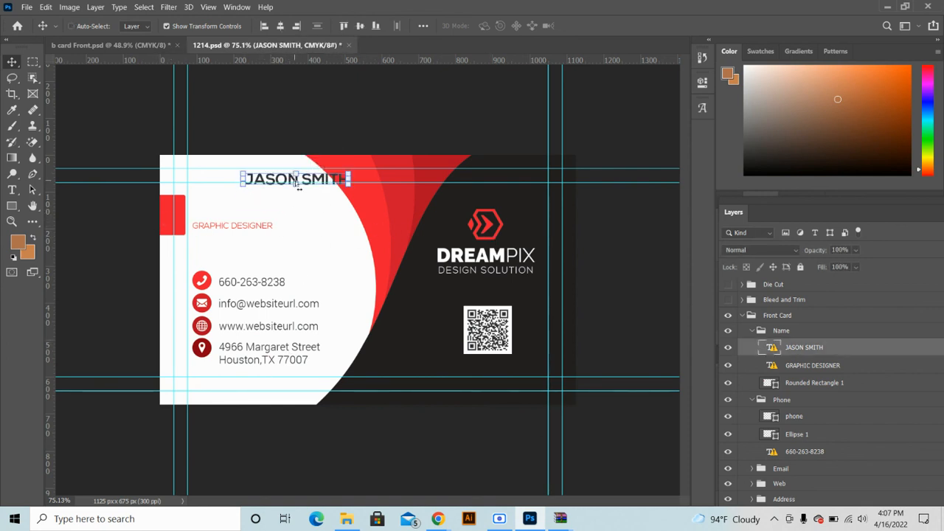
# Undo the name move and check the missing NexaBold font warning on the name text
pyautogui.hotkey('ctrl', 'z')
pyautogui.hotkey('ctrl', 't')
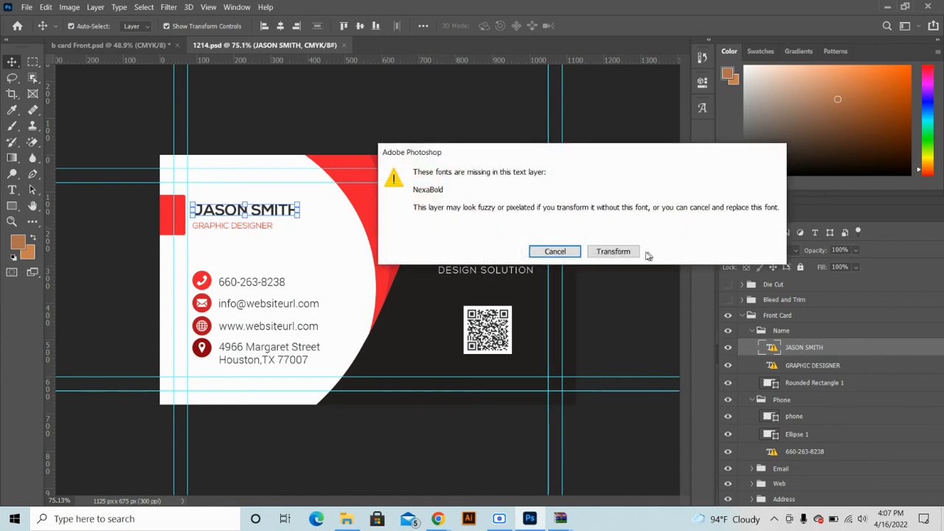
pyautogui.click(555, 251)
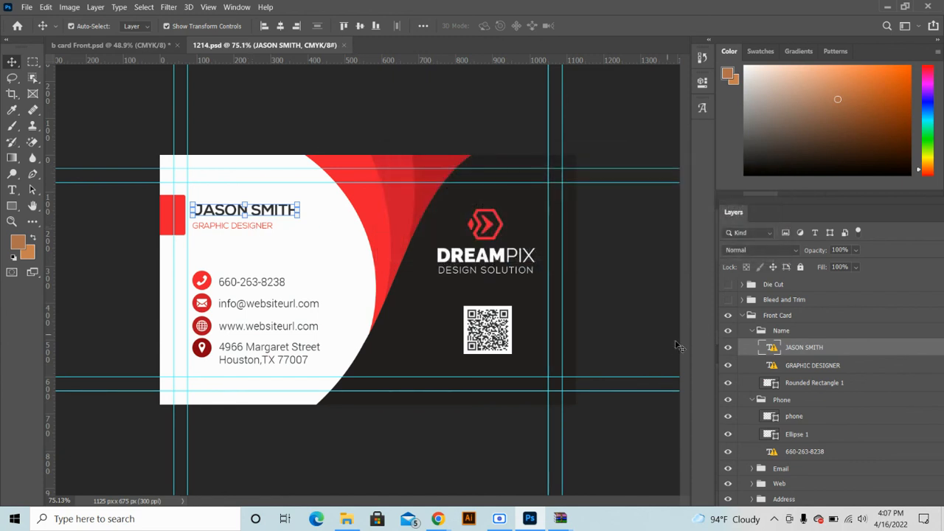
pyautogui.doubleClick(771, 347)
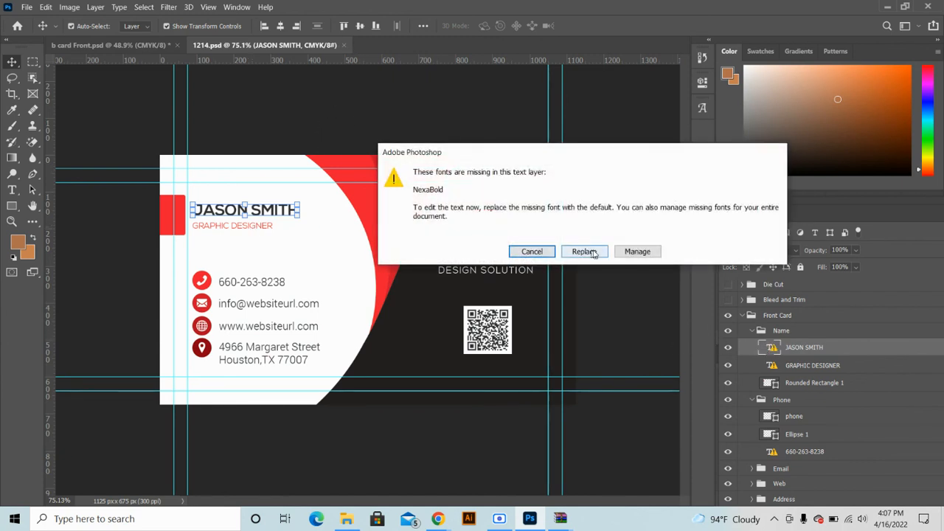
pyautogui.click(637, 251)
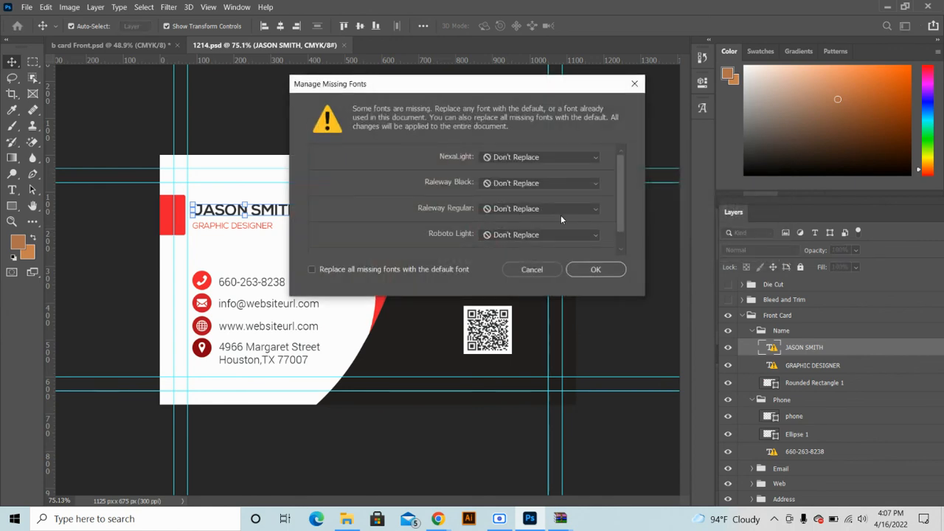
pyautogui.click(599, 269)
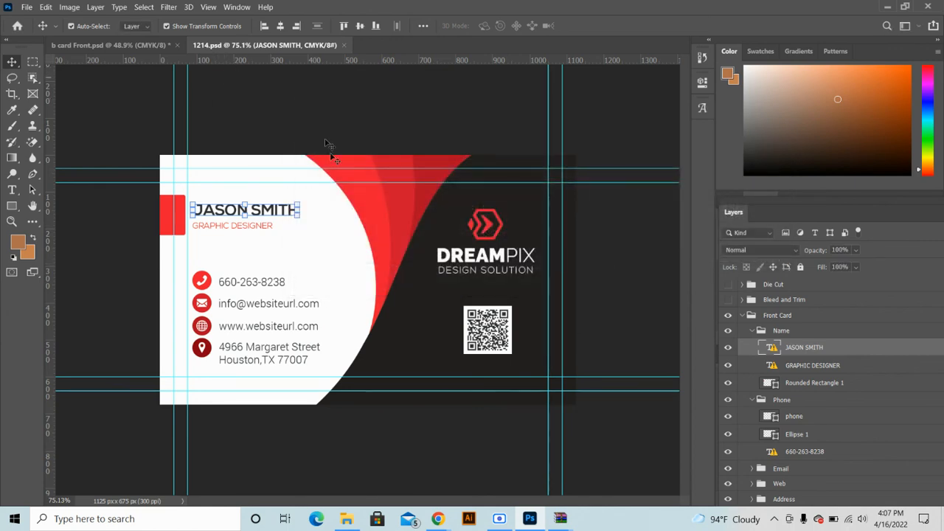
# Replace NexaLight, Raleway Black, Raleway Regular and Roboto Light with Myriad Pro Regular
pyautogui.doubleClick(772, 348)
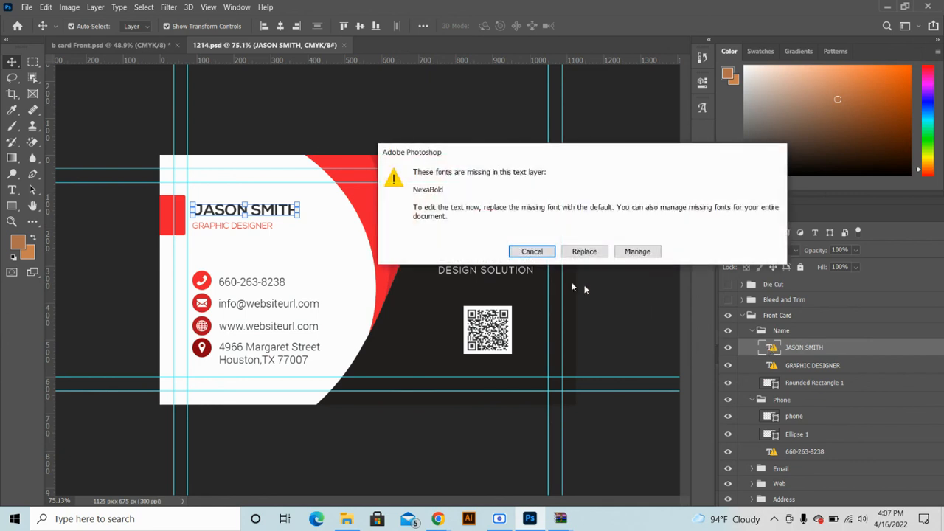
pyautogui.click(629, 252)
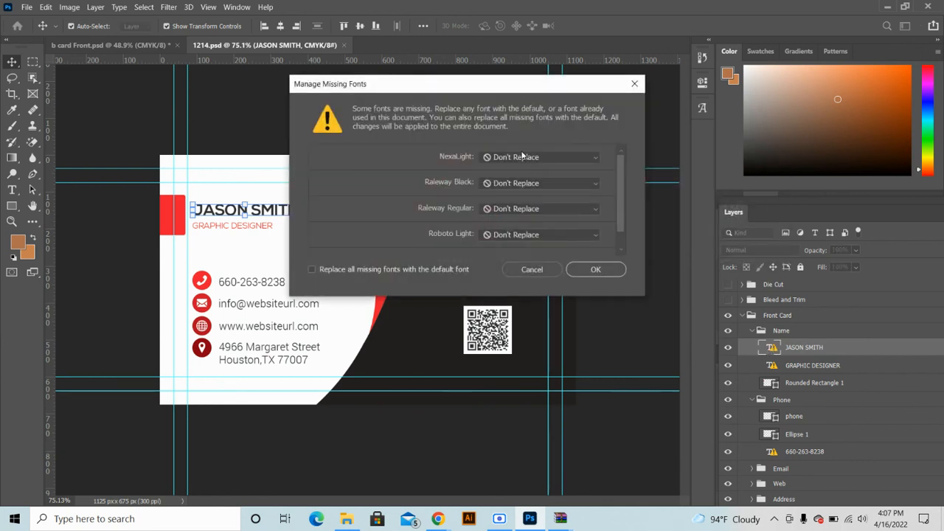
pyautogui.click(524, 157)
pyautogui.click(529, 182)
pyautogui.click(529, 183)
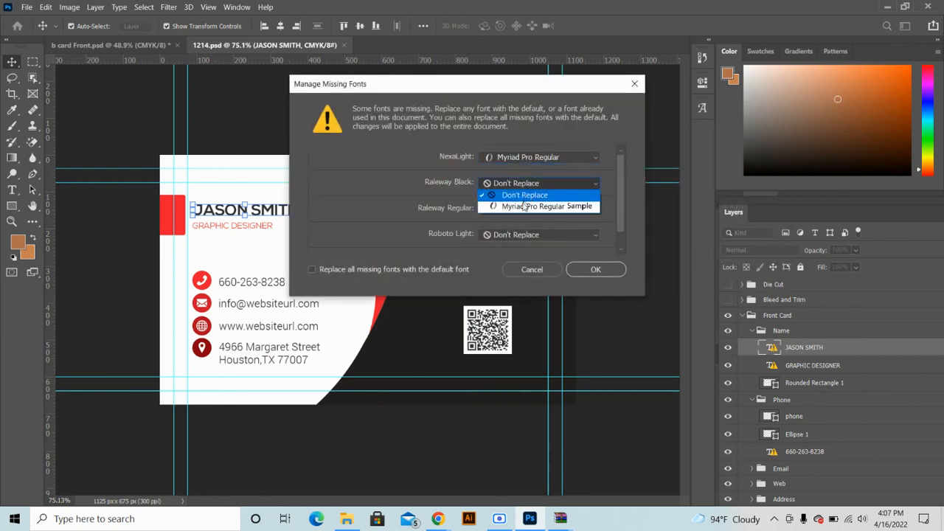
pyautogui.click(525, 205)
pyautogui.click(522, 209)
pyautogui.click(521, 233)
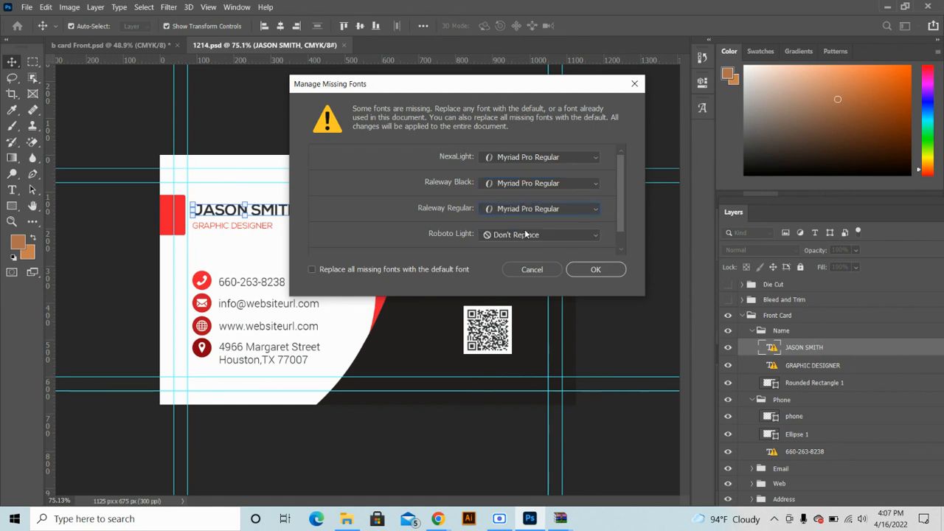
pyautogui.click(526, 235)
pyautogui.click(531, 258)
pyautogui.click(596, 270)
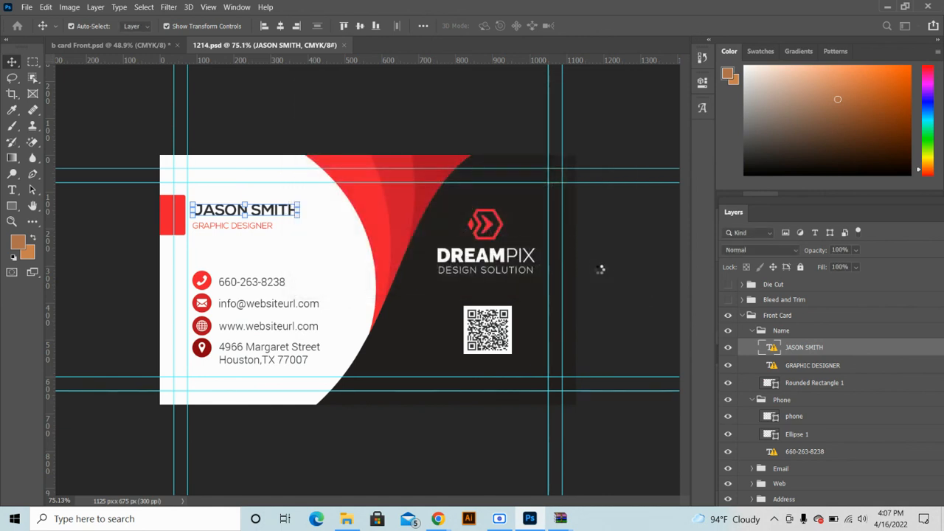
# Replace the name's missing NexaBold font with Myriad Pro Regular
pyautogui.doubleClick(280, 212)
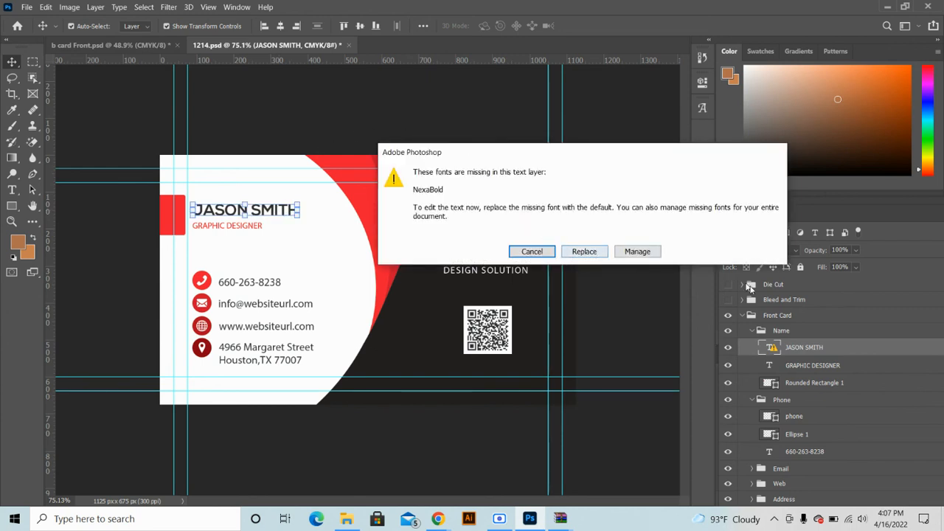
pyautogui.click(637, 253)
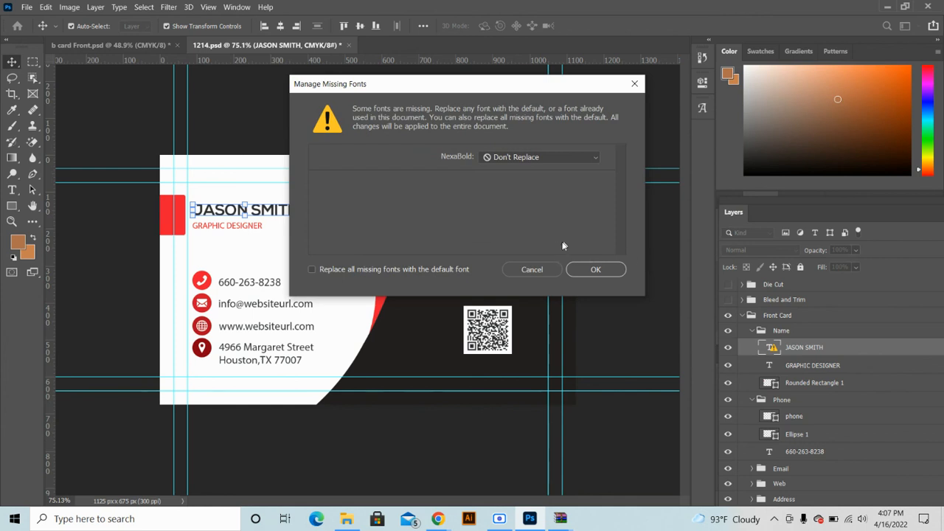
pyautogui.click(534, 164)
pyautogui.click(520, 180)
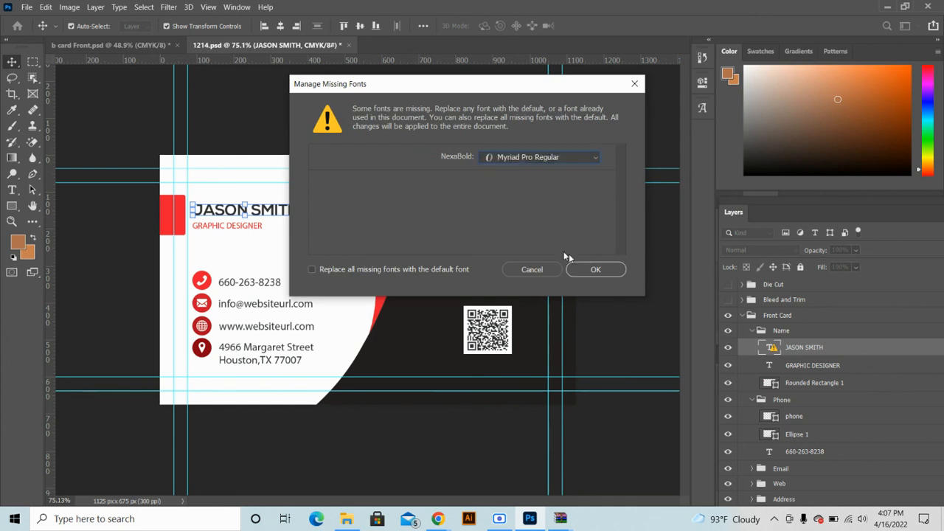
pyautogui.click(589, 269)
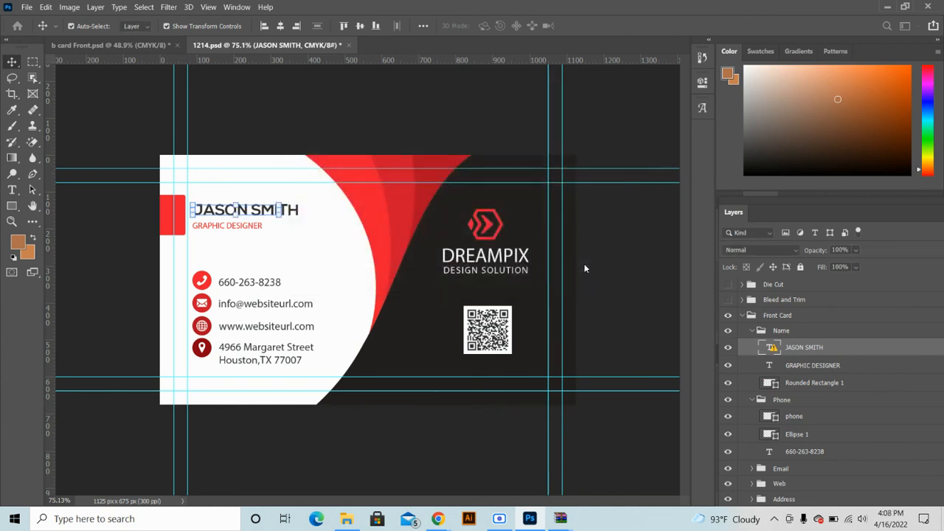
# Edit and transform the JASON SMITH and GRAPHIC DESIGNER text, then minimize Photoshop
pyautogui.doubleClick(257, 211)
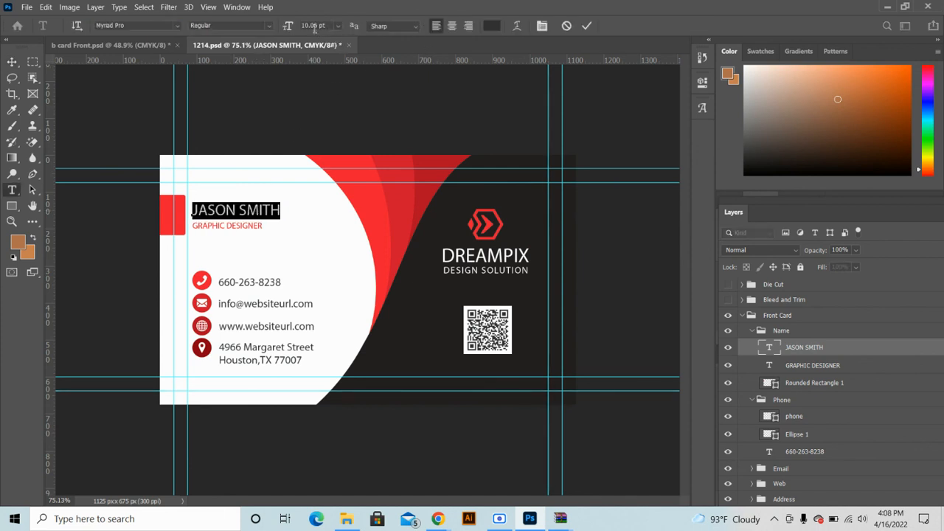
pyautogui.click(571, 28)
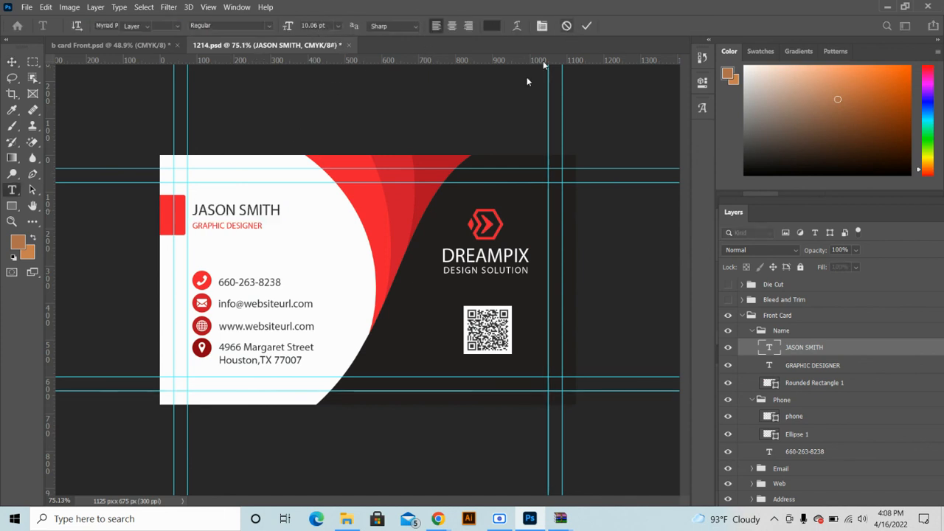
pyautogui.hotkey('ctrl', 't')
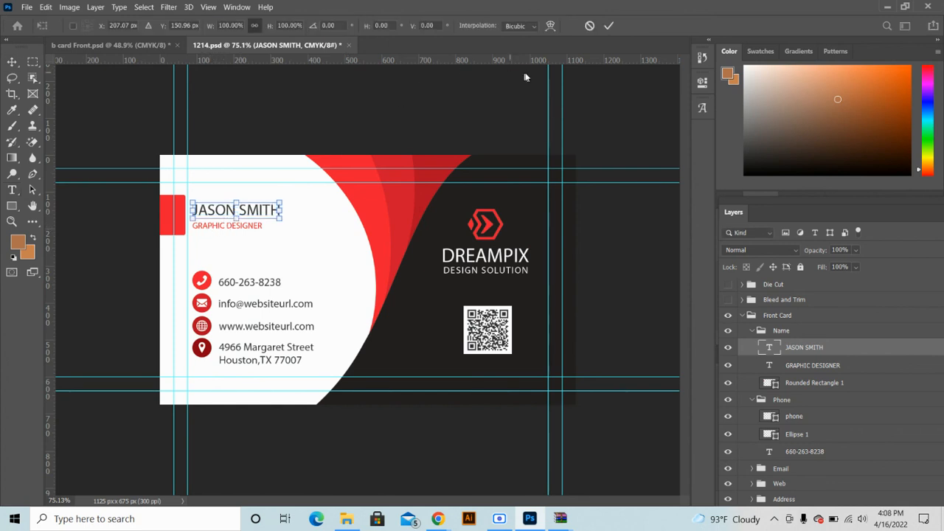
pyautogui.click(588, 29)
pyautogui.click(217, 283)
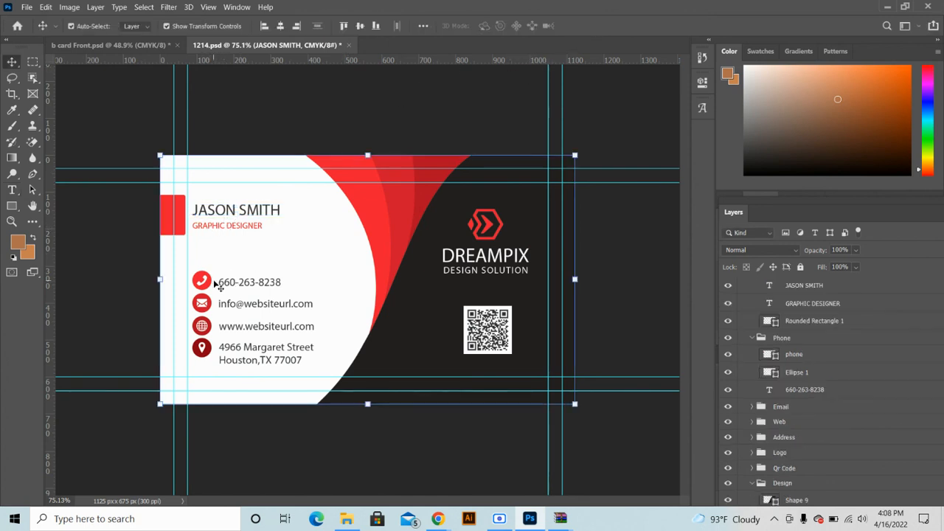
pyautogui.click(228, 229)
pyautogui.doubleClick(228, 227)
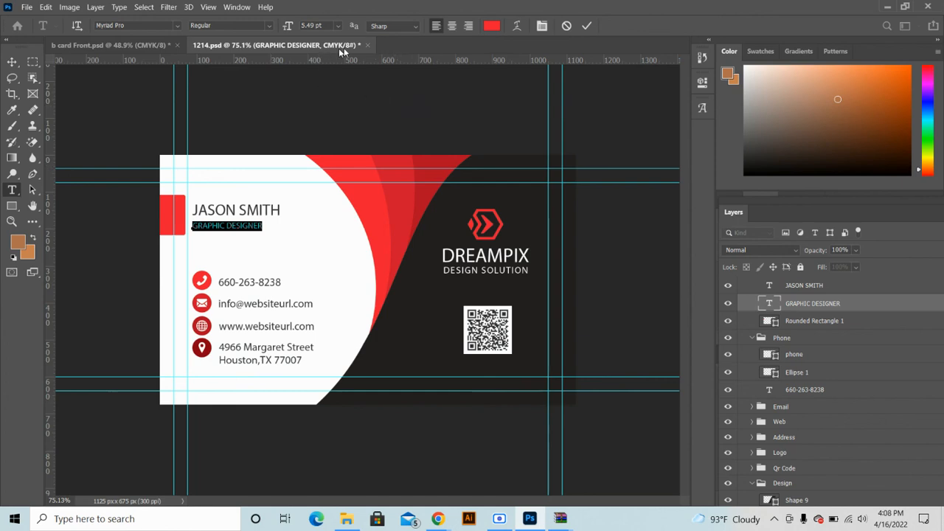
pyautogui.click(569, 29)
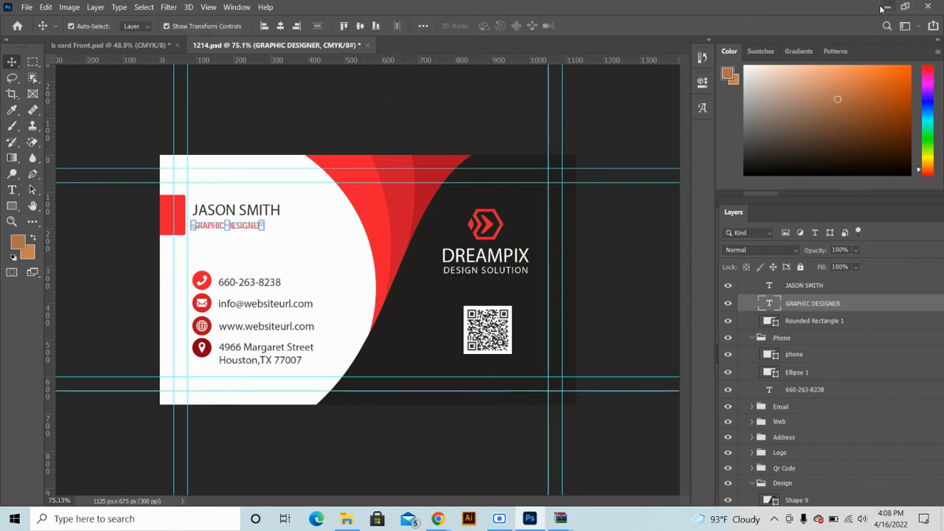
pyautogui.click(885, 7)
# Dismiss the WinRAR licence reminder and close the archive and Downloads folder windows
pyautogui.click(475, 264)
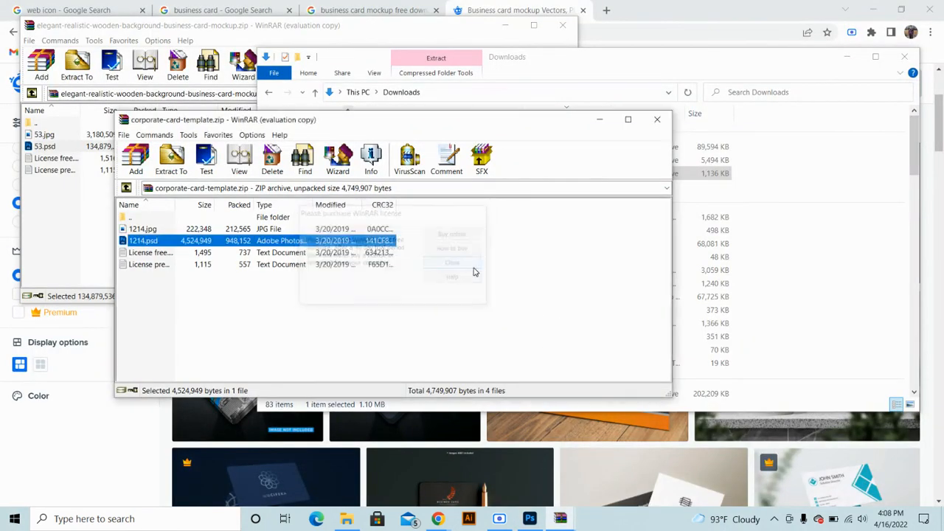
pyautogui.click(657, 119)
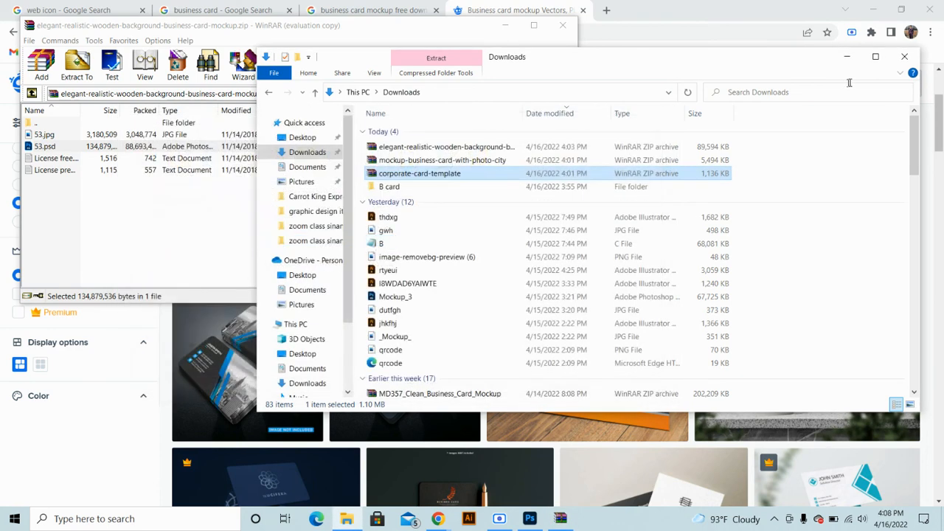
pyautogui.click(904, 57)
pyautogui.click(563, 25)
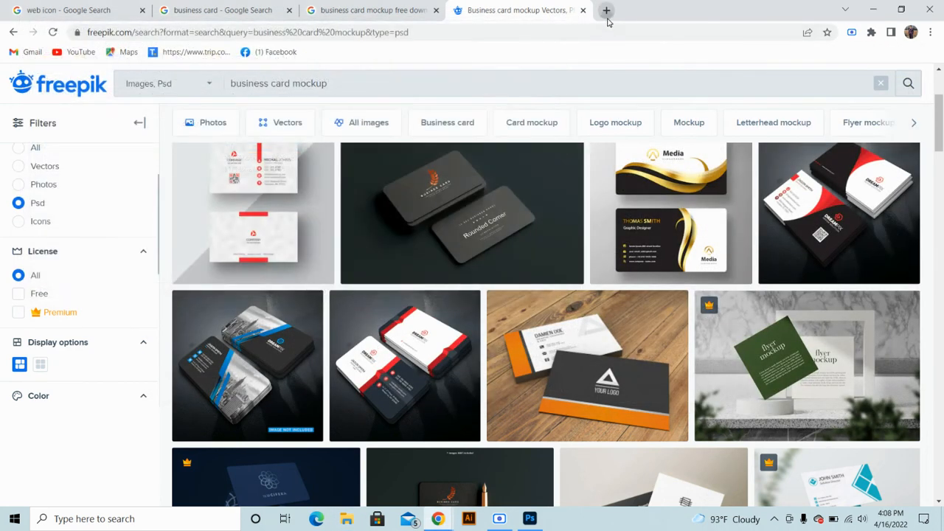
# Open behance.com in a new Chrome tab
pyautogui.click(606, 15)
pyautogui.write('be')
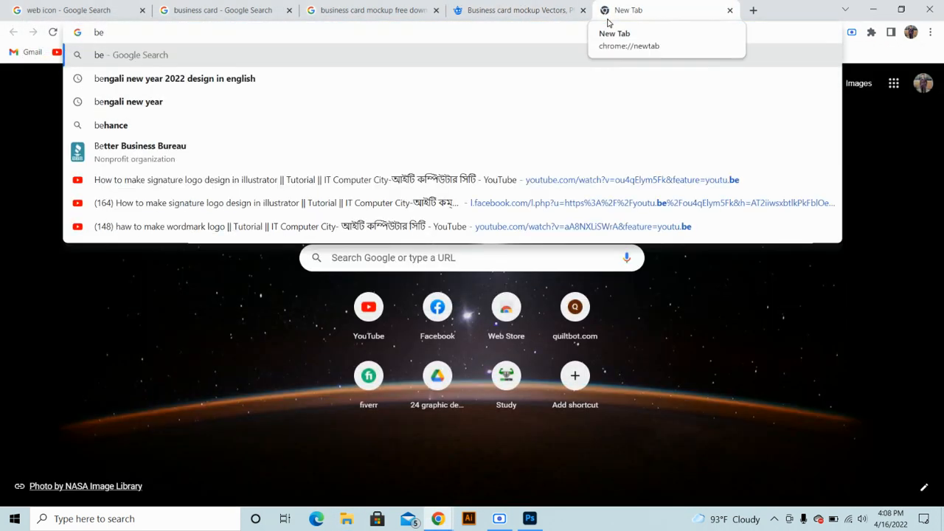
pyautogui.write('hance')
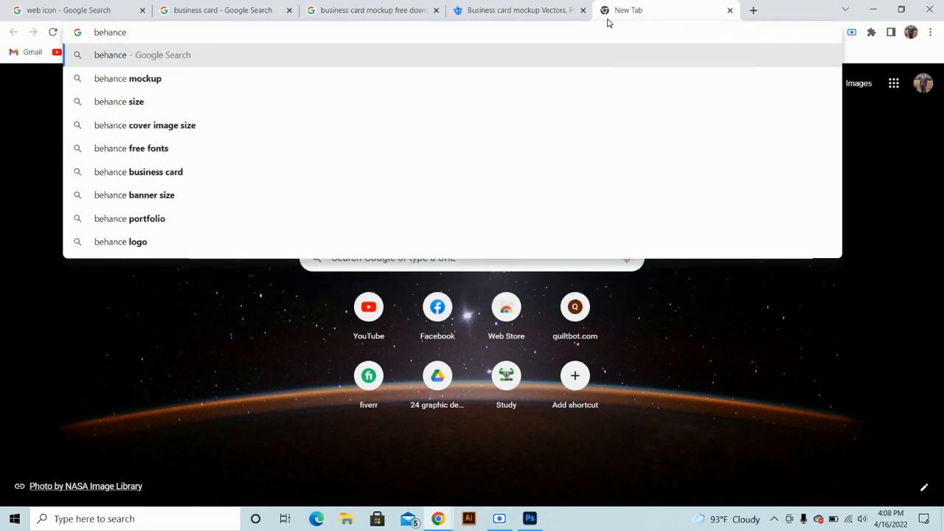
pyautogui.write('.com')
pyautogui.press('Return')
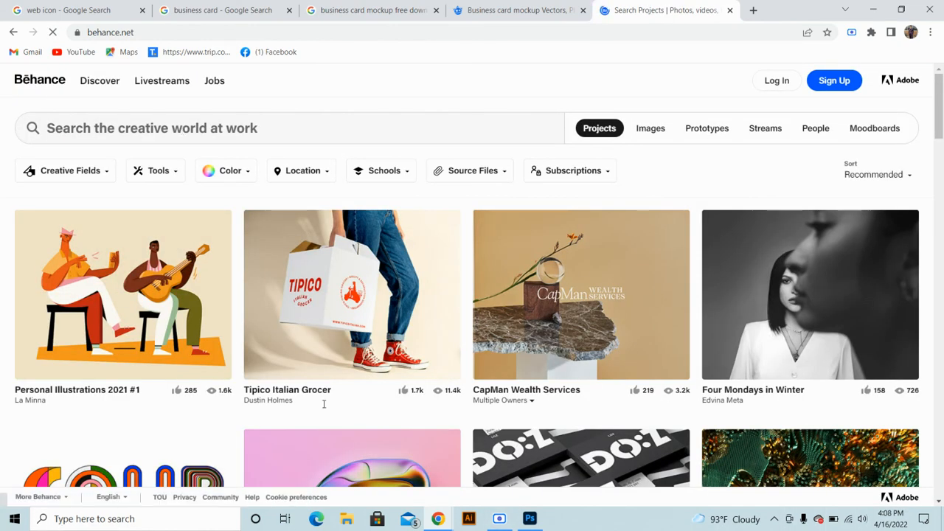
# Search Behance for business card projects and dismiss the Welcome to Behance popup
pyautogui.scroll(-6, 391, 303)
pyautogui.scroll(4, 391, 303)
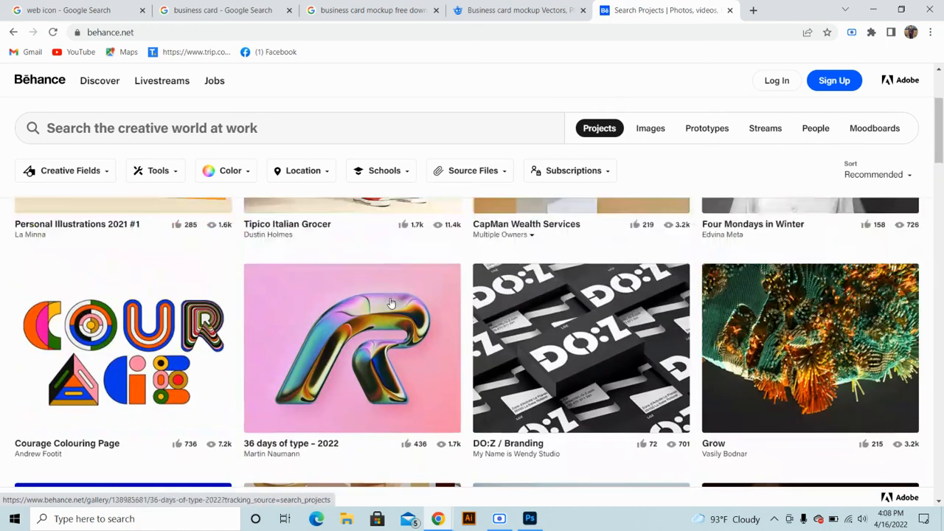
pyautogui.click(214, 131)
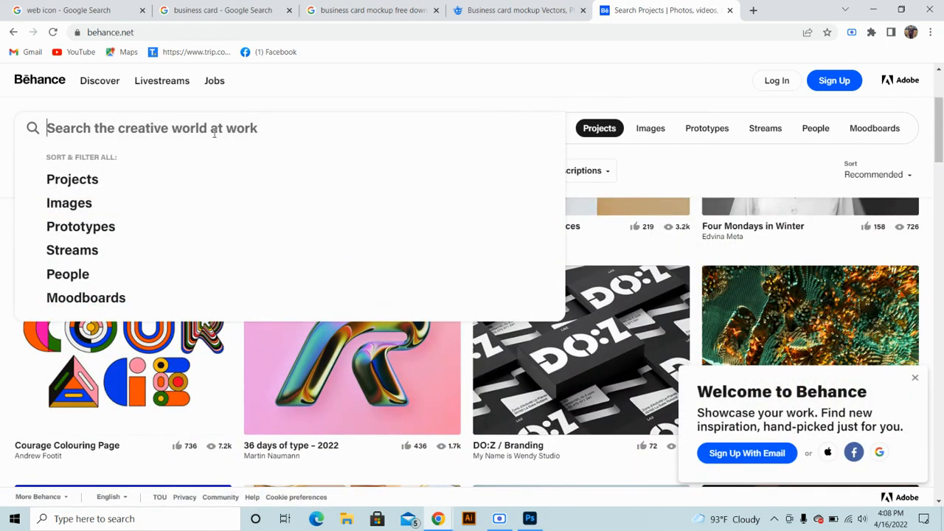
pyautogui.write('busines')
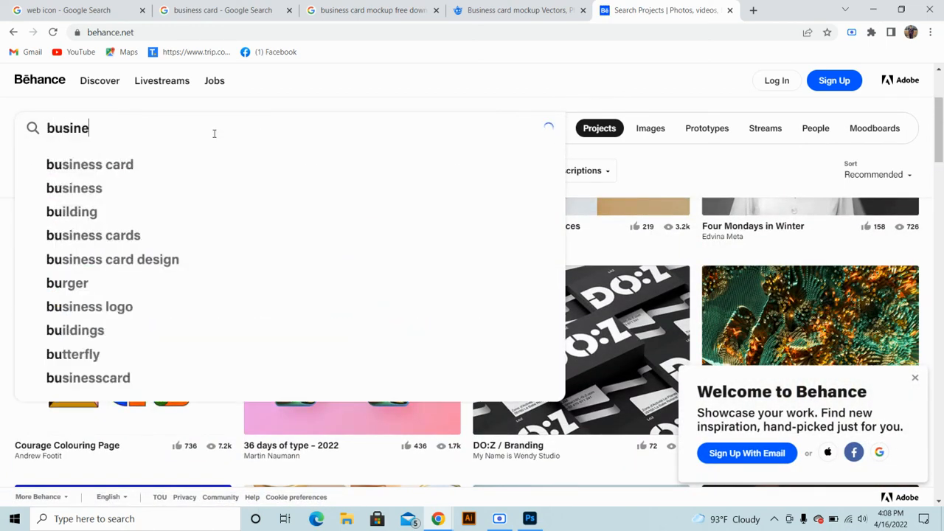
pyautogui.click(167, 171)
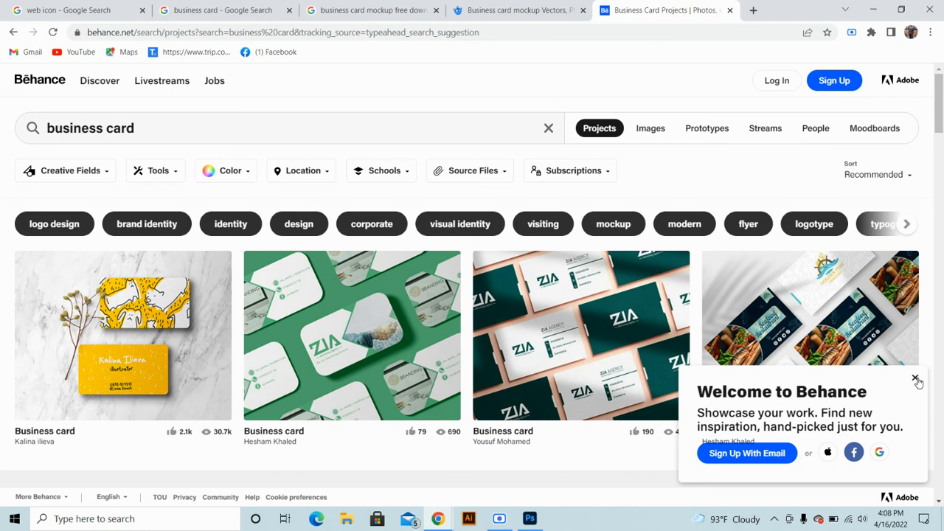
pyautogui.click(916, 379)
# Open the Adobe Stock double-sided card template in a new tab, then keep browsing the results
pyautogui.scroll(-3, 326, 348)
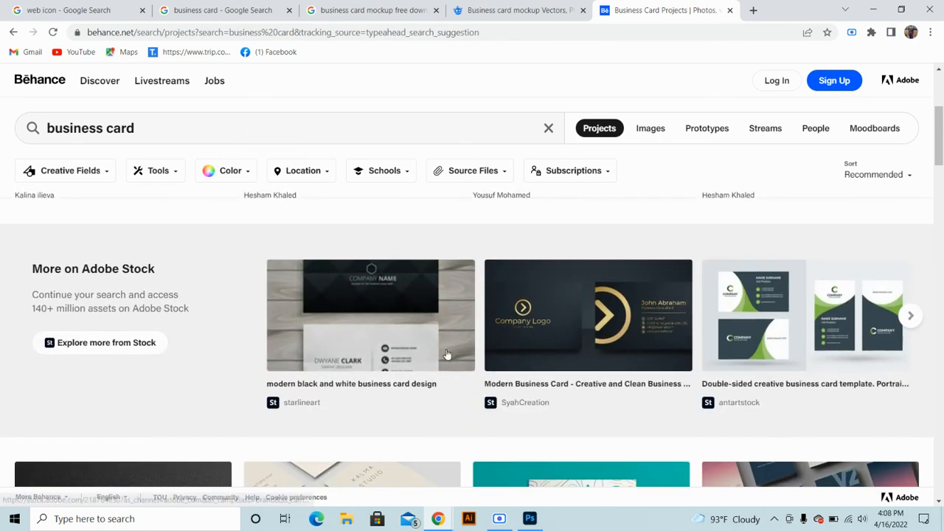
pyautogui.scroll(-1, 446, 355)
pyautogui.rightClick(741, 254)
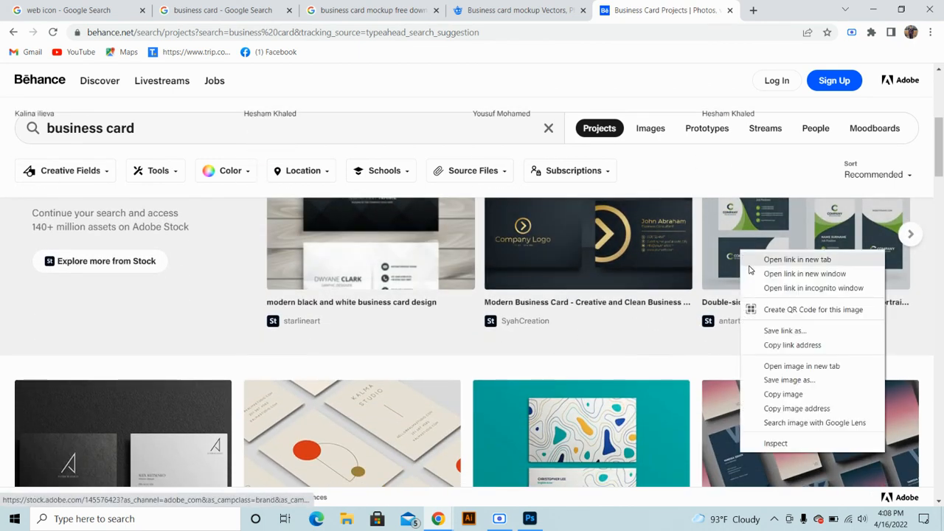
pyautogui.click(771, 261)
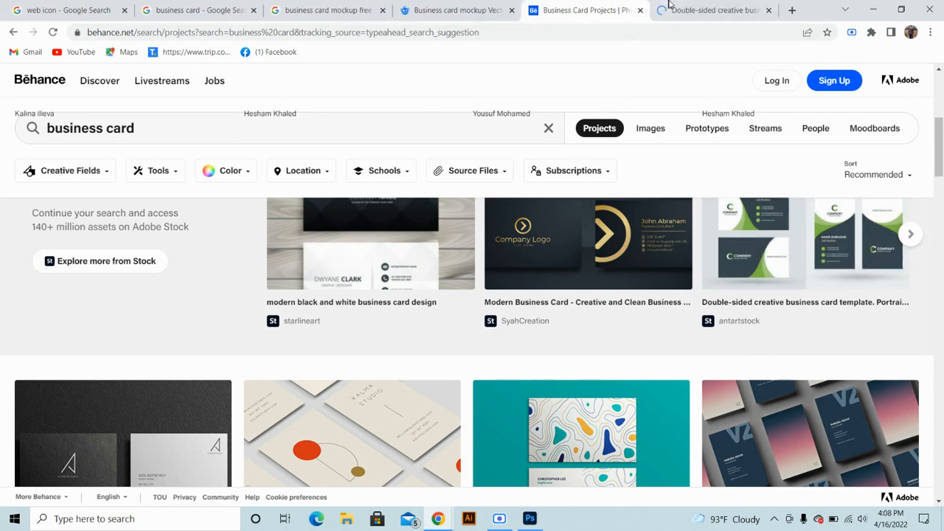
pyautogui.click(669, 7)
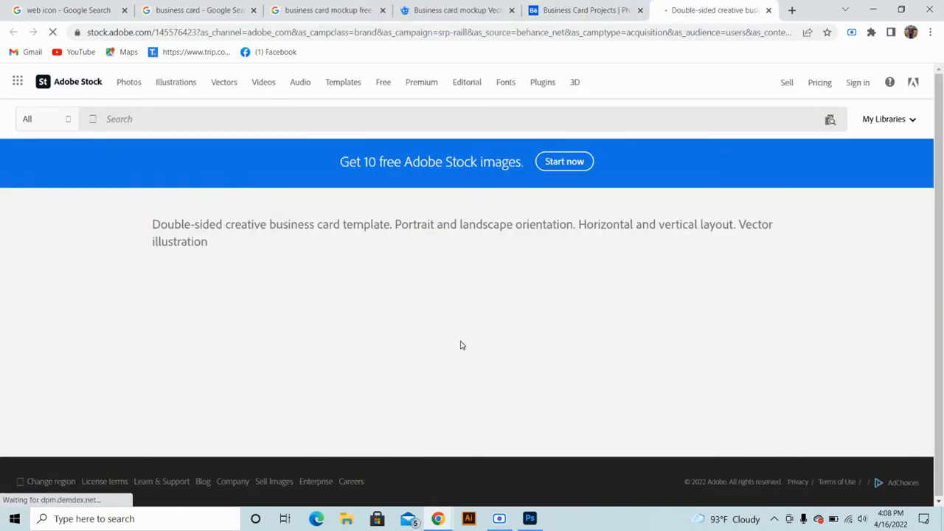
pyautogui.click(582, 10)
pyautogui.scroll(-3, 414, 309)
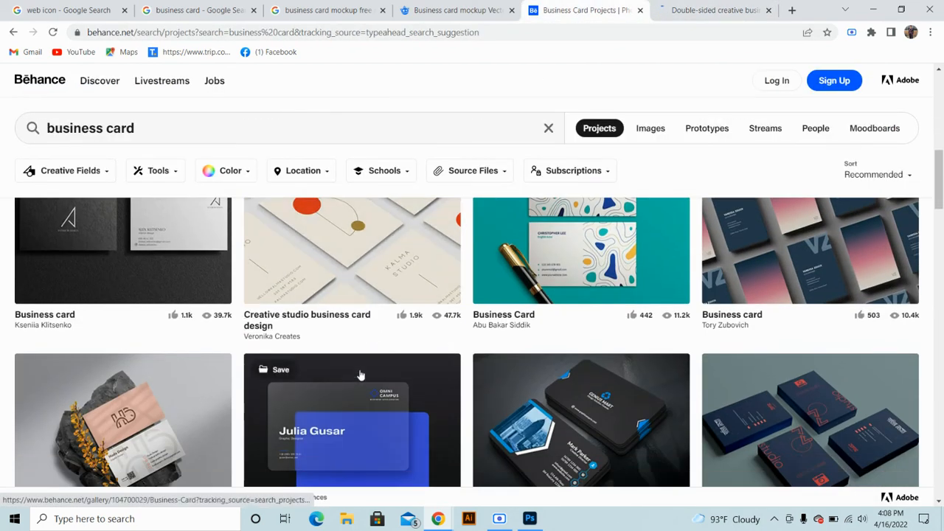
pyautogui.scroll(-1, 480, 375)
pyautogui.scroll(-2, 354, 359)
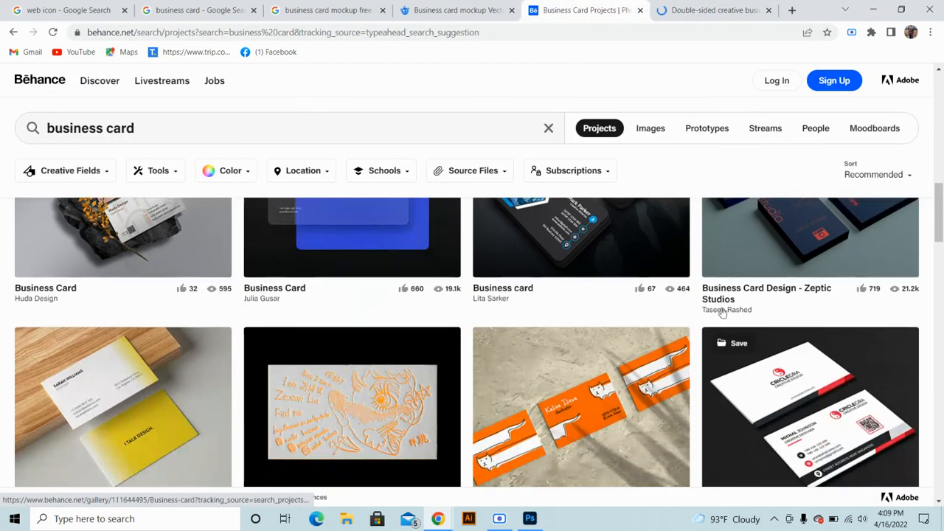
pyautogui.scroll(-3, 738, 332)
pyautogui.scroll(2, 782, 369)
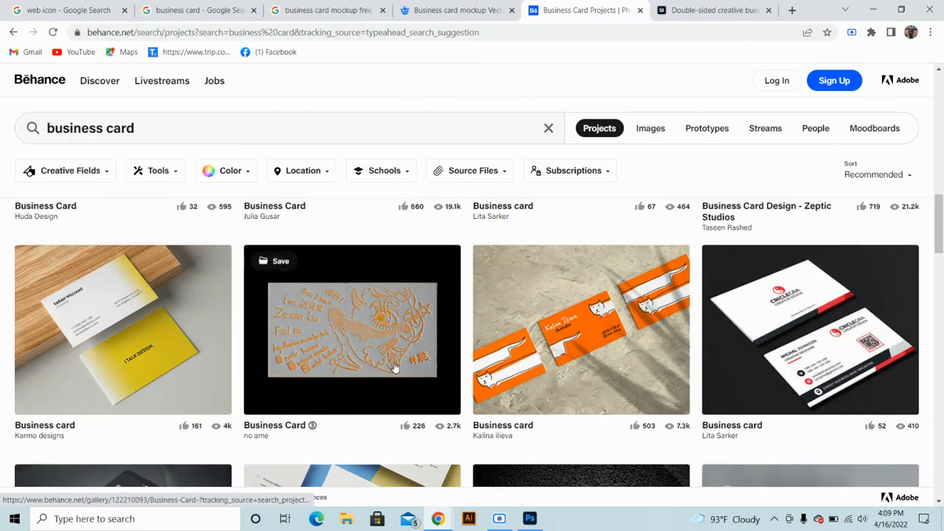
pyautogui.scroll(-3, 394, 367)
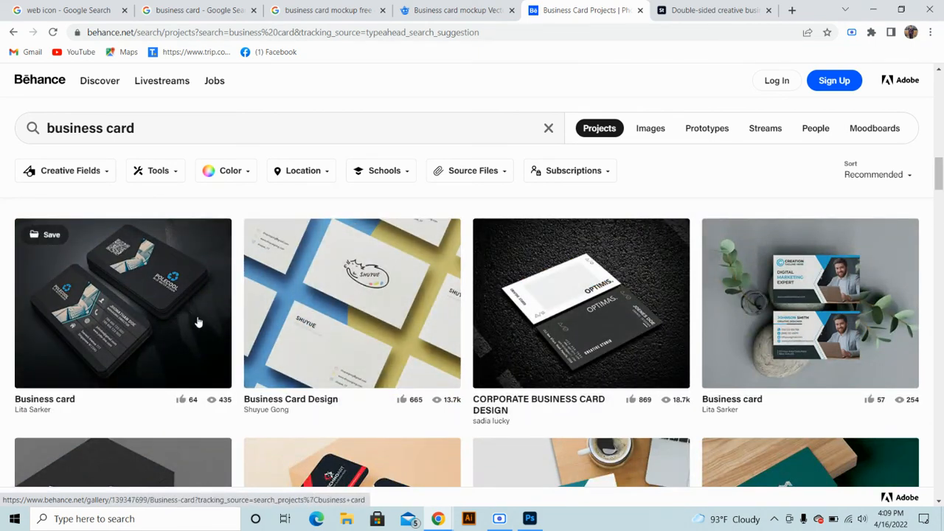
# Preview the first Business card project and close it
pyautogui.click(197, 321)
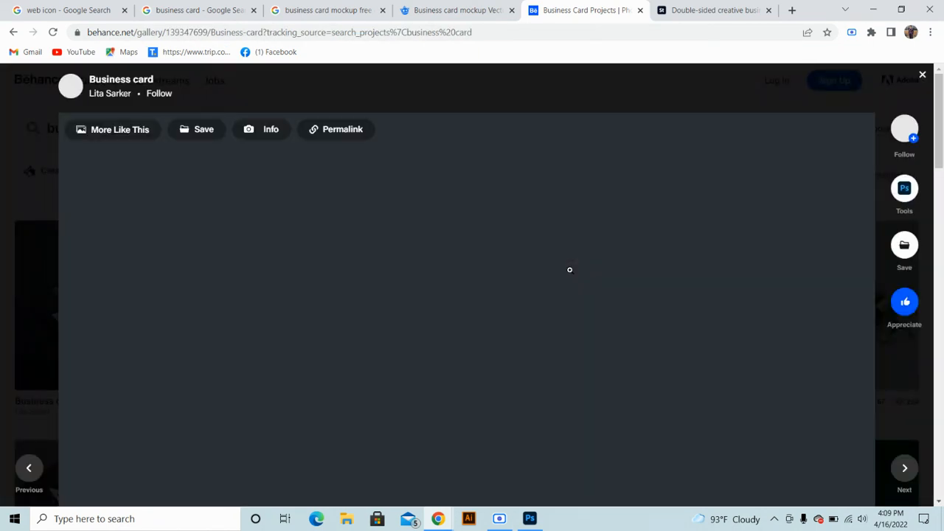
pyautogui.scroll(-5, 569, 273)
pyautogui.scroll(-3, 571, 274)
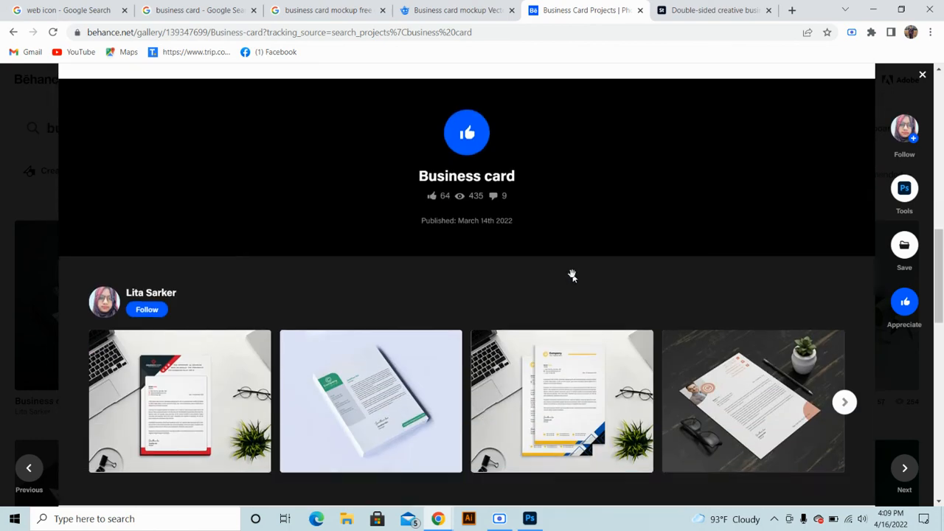
pyautogui.scroll(10, 572, 275)
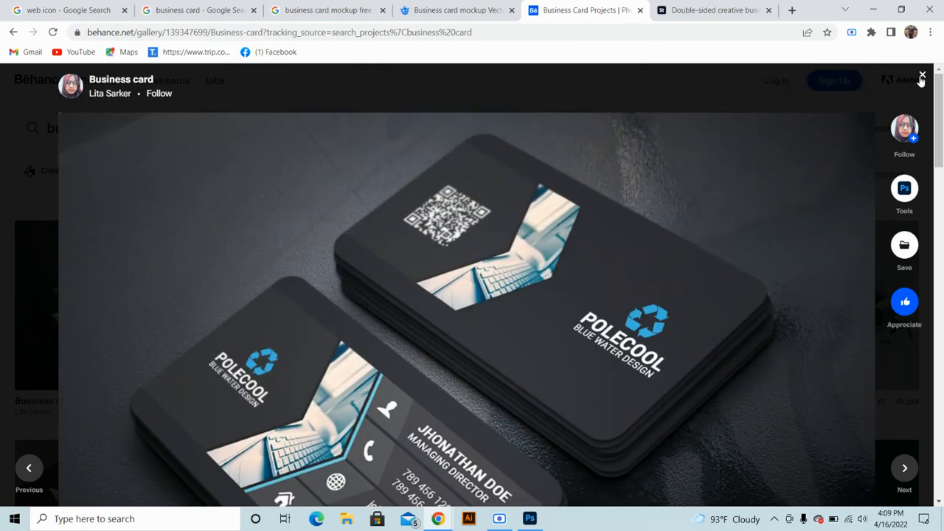
pyautogui.click(922, 76)
# Open the BUSINESS CARDS DESIGN project and close the Adobe Stock template tab
pyautogui.scroll(-2, 332, 378)
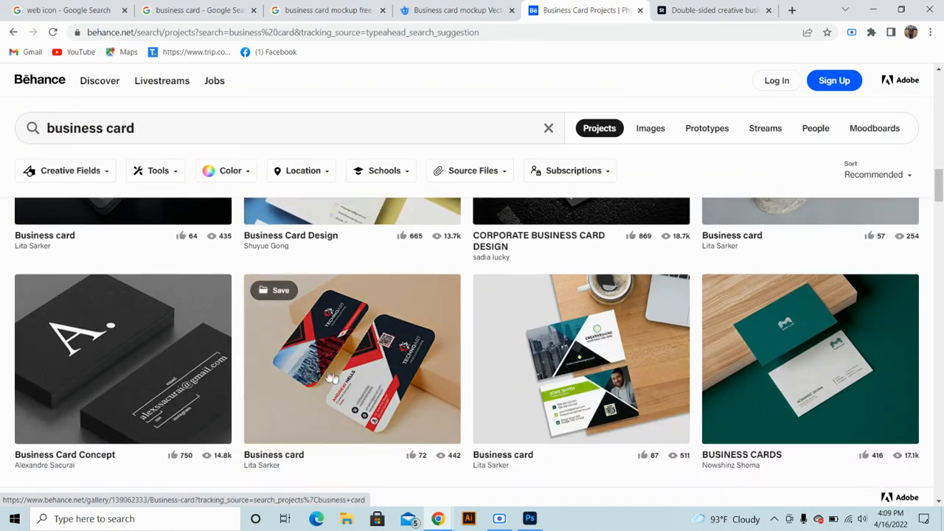
pyautogui.scroll(-2, 334, 354)
pyautogui.scroll(-3, 559, 373)
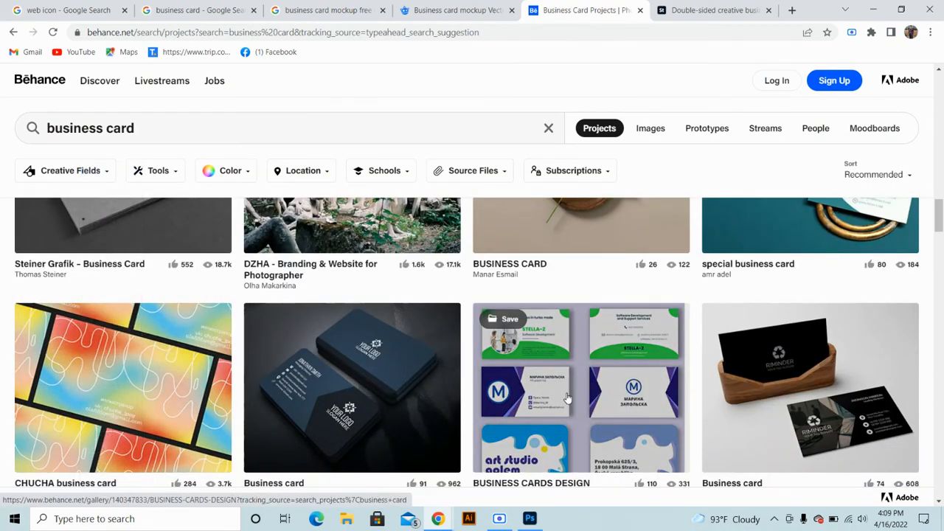
pyautogui.click(567, 398)
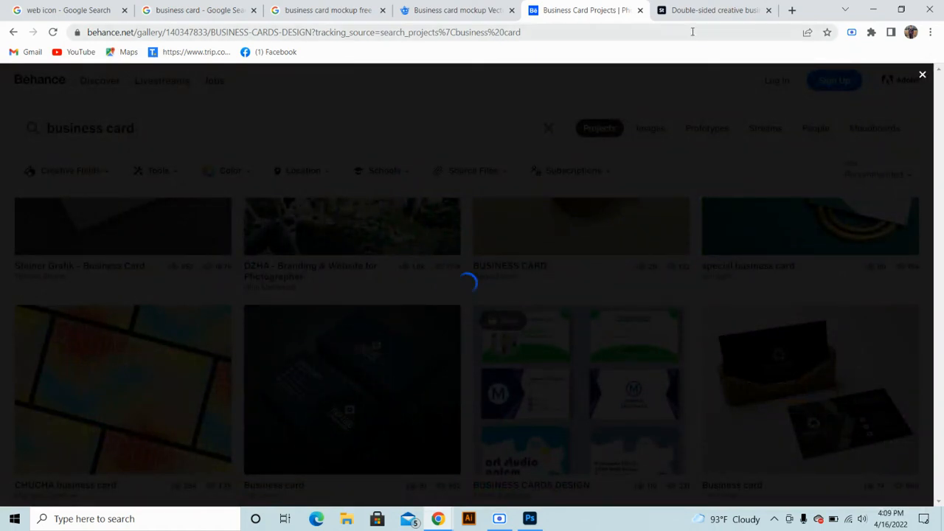
pyautogui.click(715, 10)
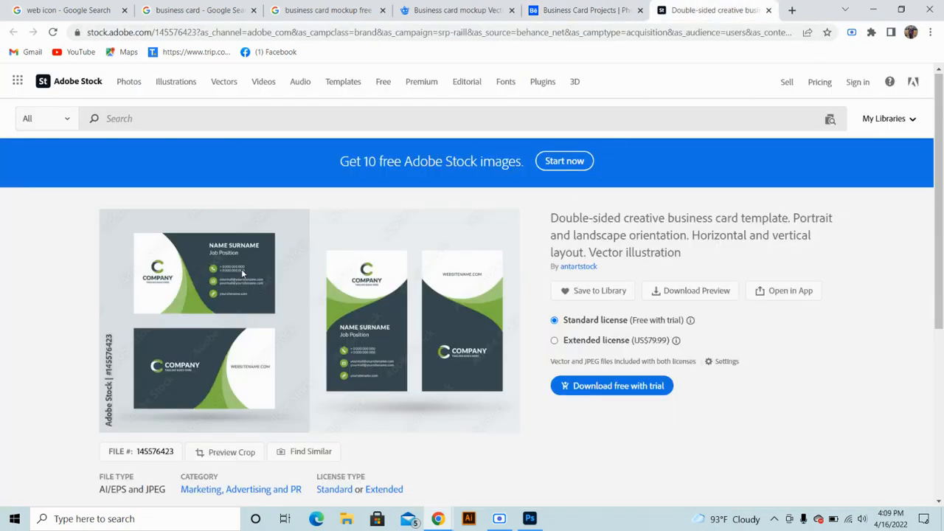
pyautogui.click(769, 10)
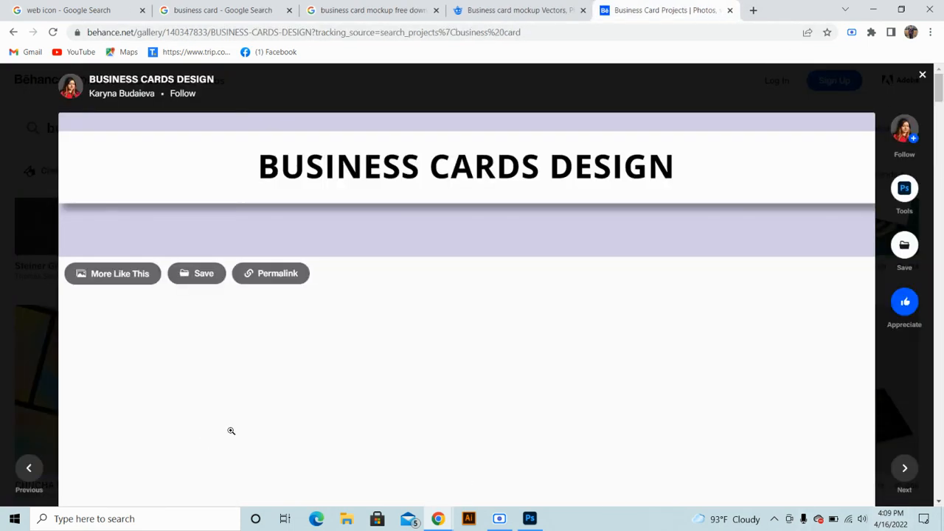
# Scroll through the BUSINESS CARDS DESIGN sample cards, then close the project viewer
pyautogui.scroll(-3, 320, 352)
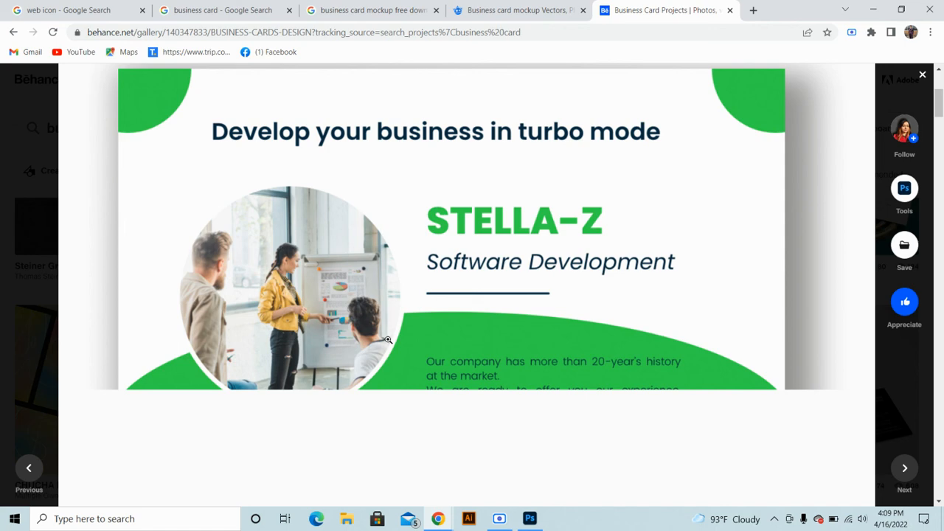
pyautogui.scroll(-8, 389, 339)
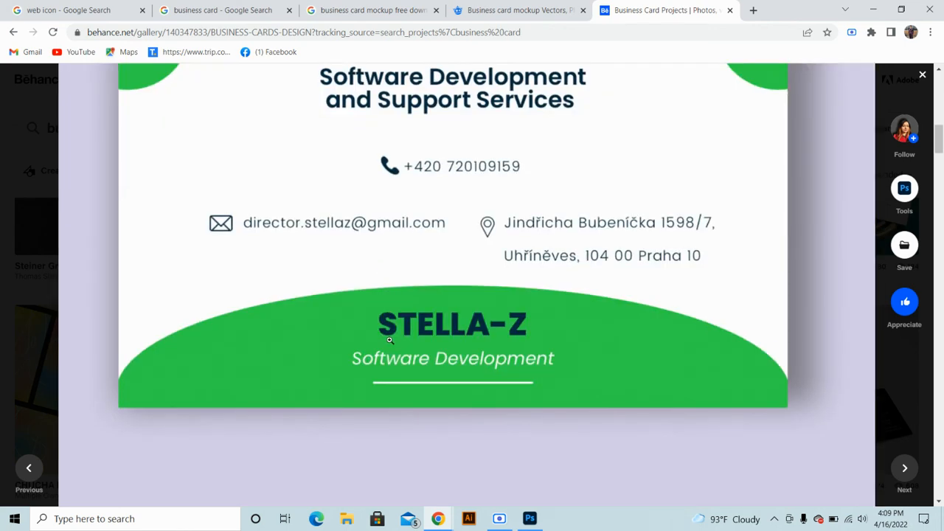
pyautogui.scroll(-5, 389, 339)
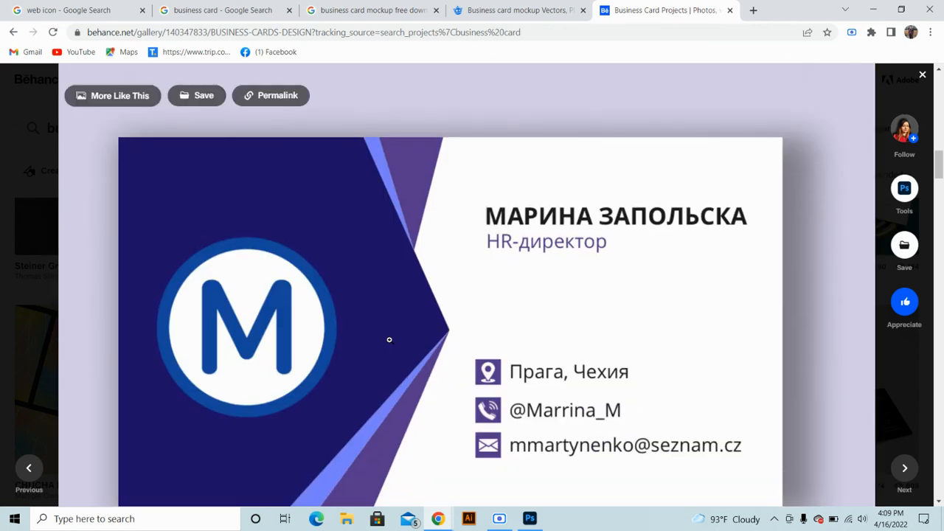
pyautogui.scroll(-18, 389, 339)
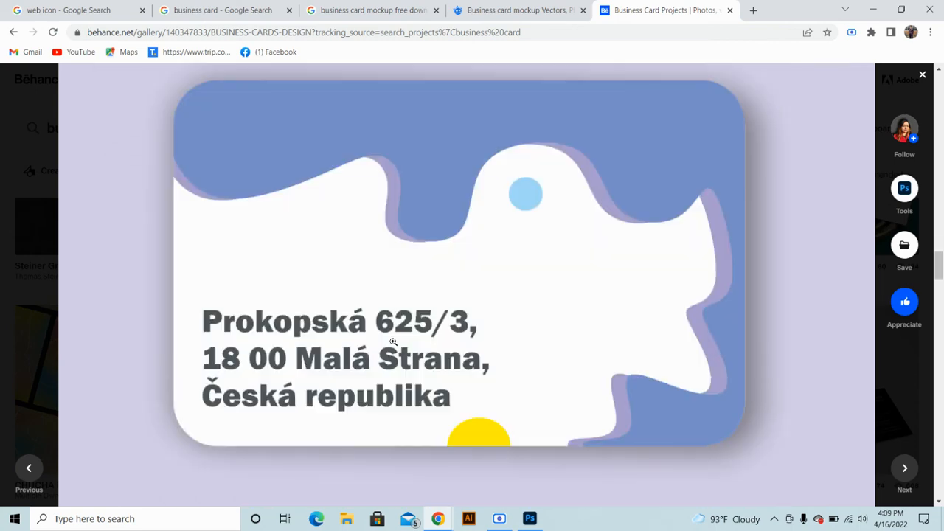
pyautogui.click(393, 341)
pyautogui.scroll(-5, 392, 341)
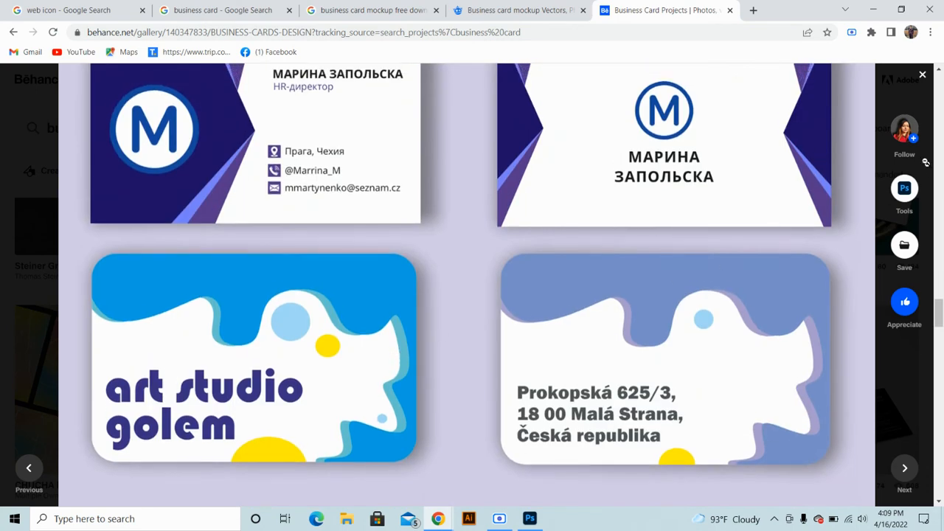
pyautogui.scroll(4, 926, 163)
pyautogui.click(923, 77)
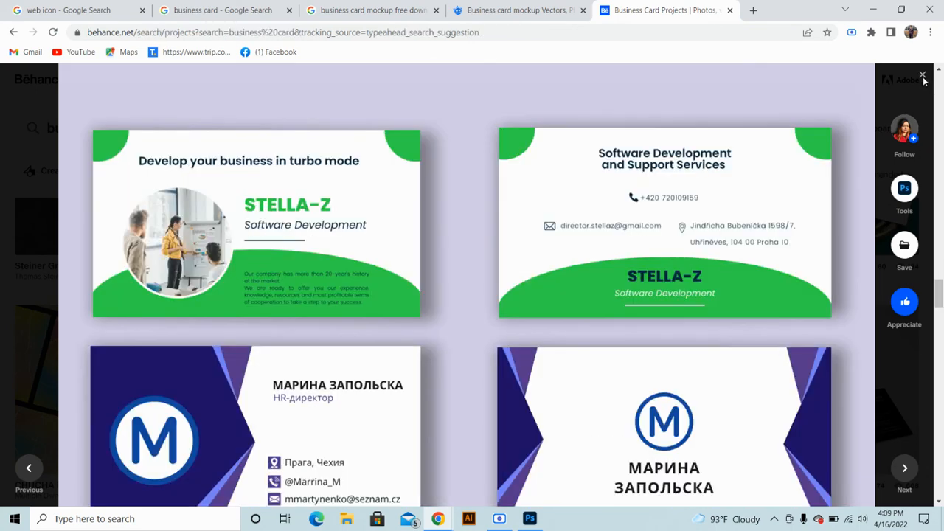
pyautogui.scroll(-3, 363, 447)
pyautogui.scroll(-6, 366, 448)
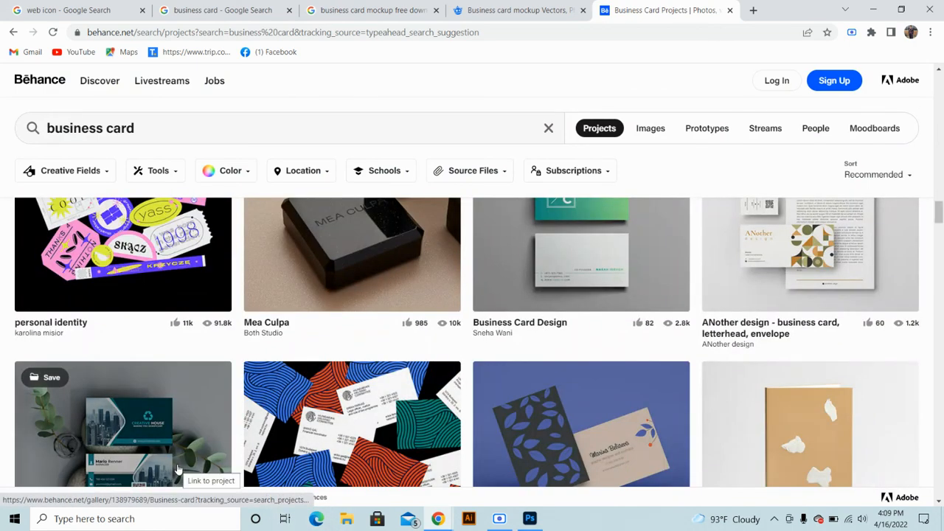
pyautogui.scroll(-3, 453, 409)
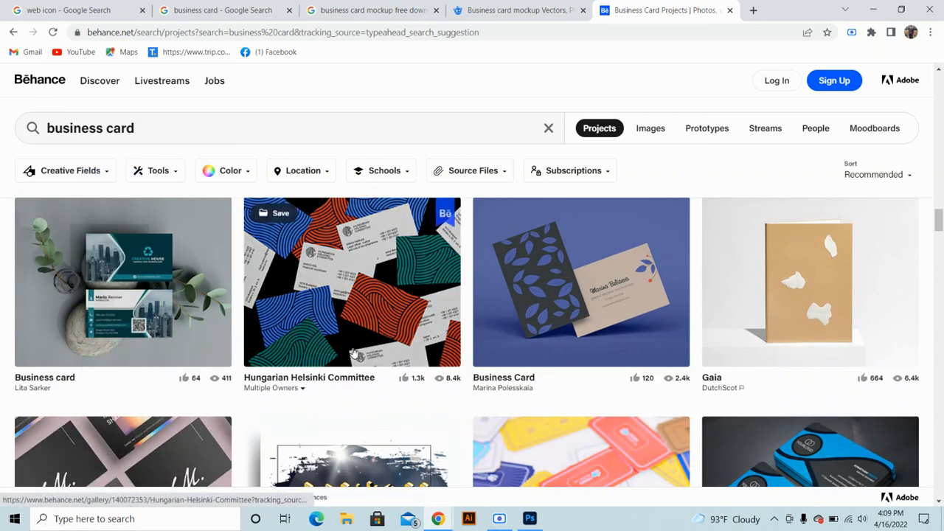
pyautogui.scroll(-1, 303, 352)
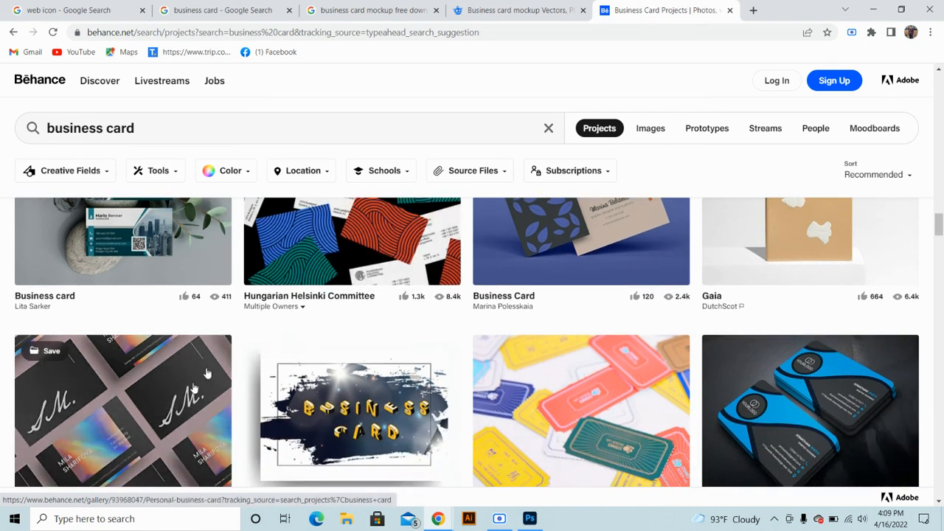
pyautogui.scroll(-4, 207, 346)
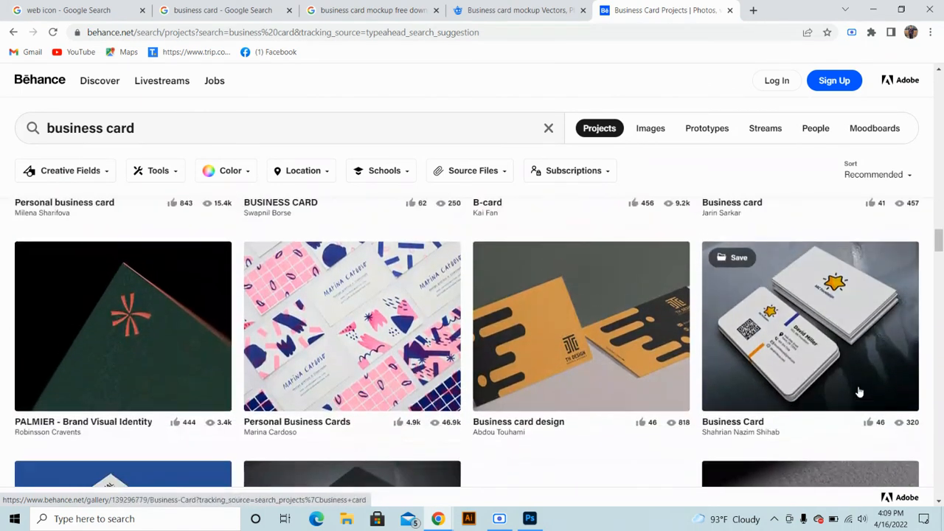
pyautogui.scroll(3, 826, 369)
pyautogui.click(810, 350)
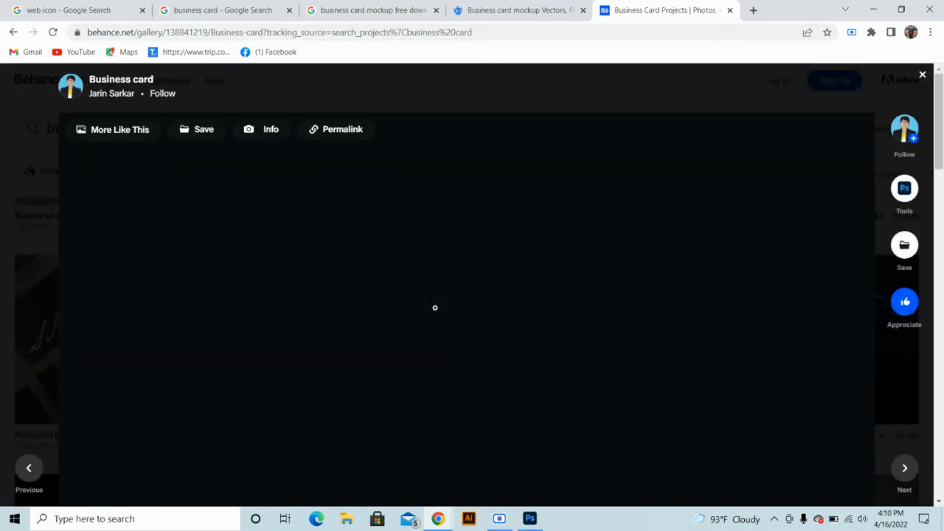
pyautogui.scroll(-10, 435, 310)
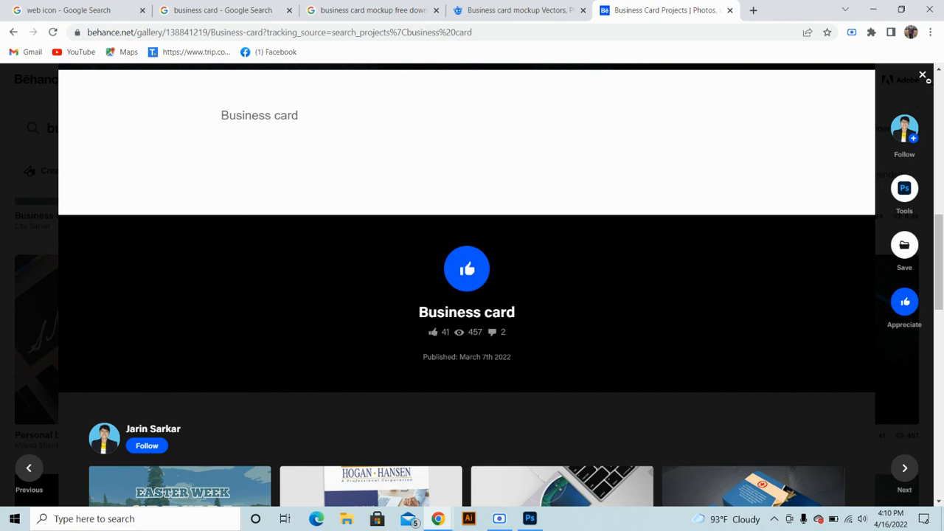
pyautogui.click(922, 75)
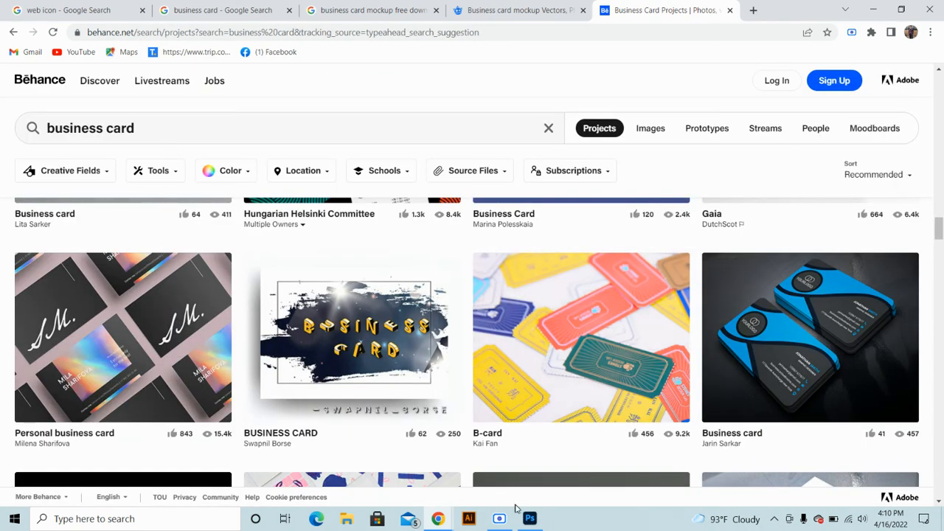